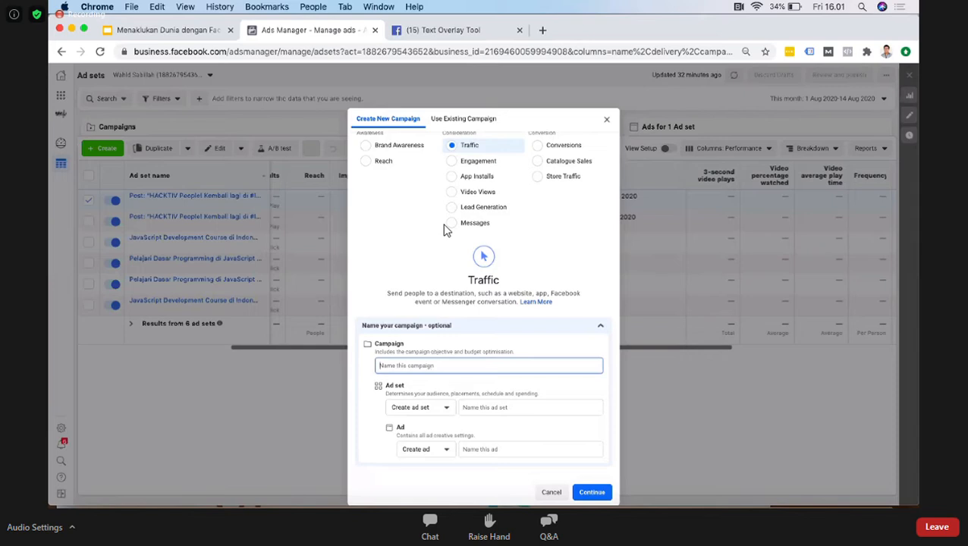
Step: Enter Webinar-Kopi-Traffi as the name of the new Traffic campaign
text(Webinar)
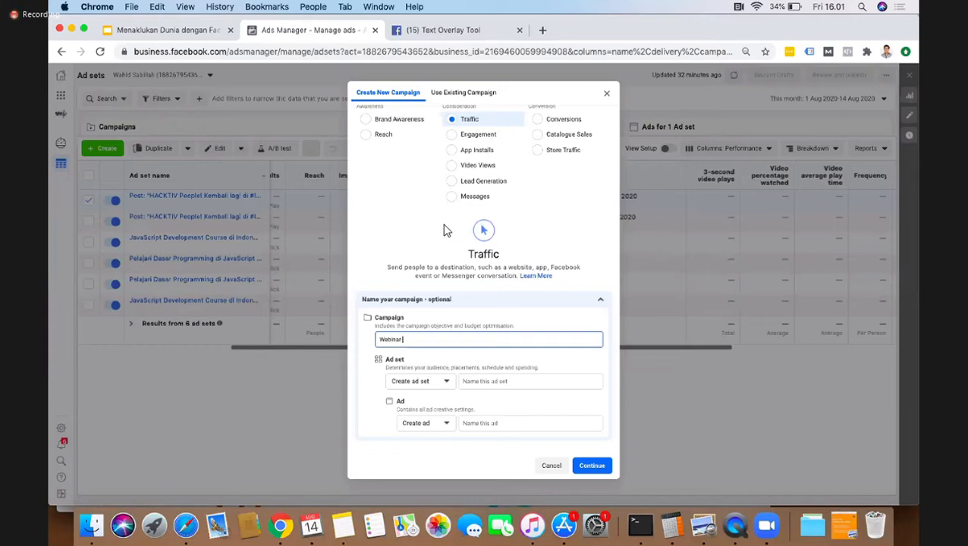
text(-Traffic)
text(opi)
key(BackSpace)
key(BackSpace)
Step: Name the new ad set Webinar-Kopi-Traffic-Jakarta and correct the campaign name to Webinar-Kopi-Traffic
click(480, 381)
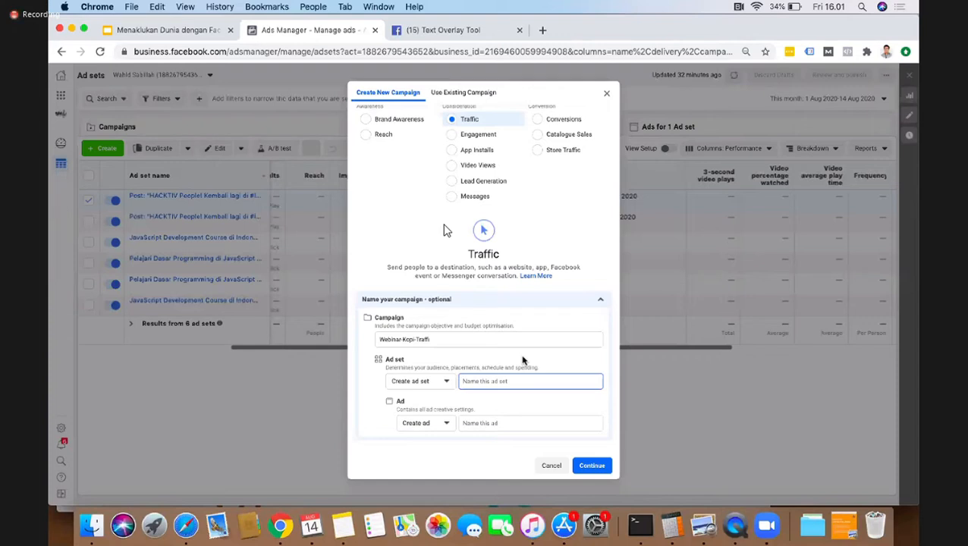
click(429, 383)
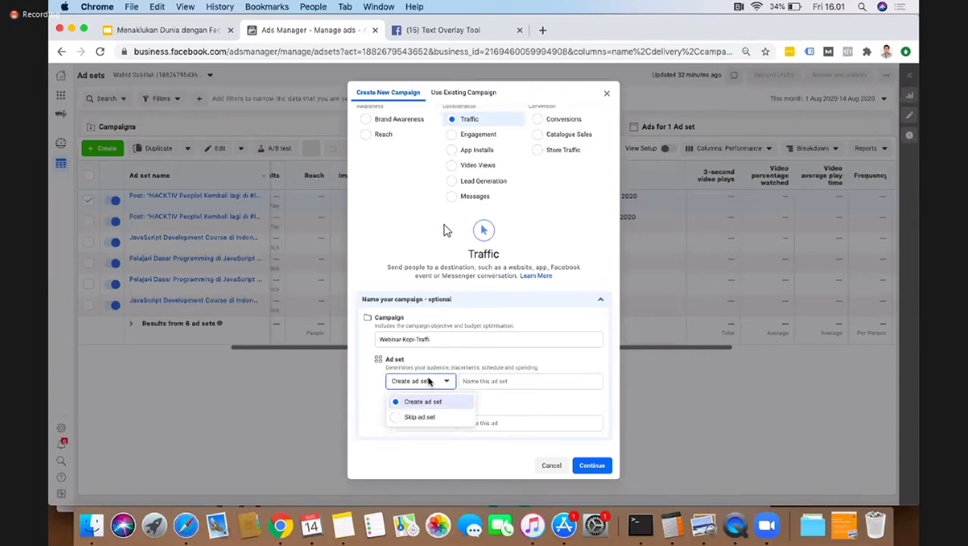
click(439, 385)
click(494, 383)
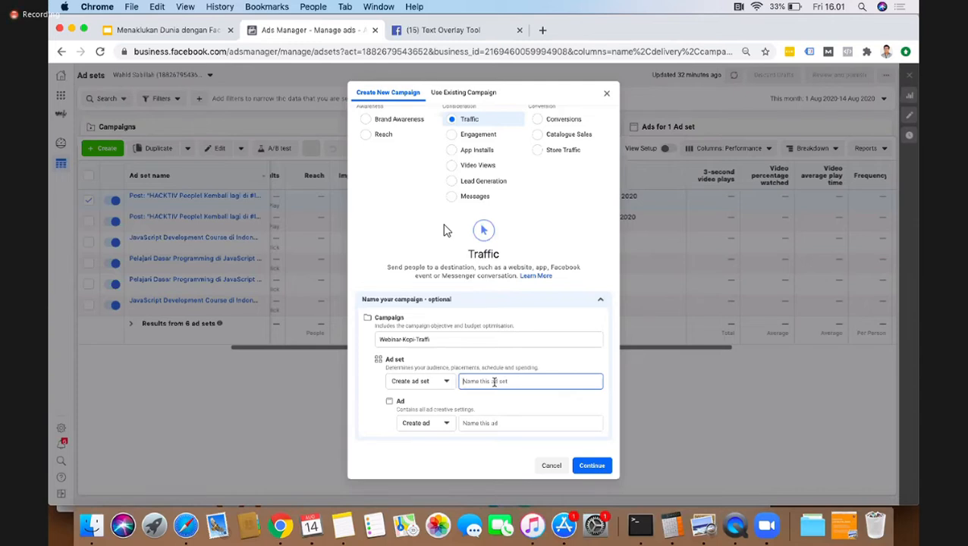
text(Webinar-Kopi-Traffic)
text(-Jakarta)
click(462, 339)
text(c)
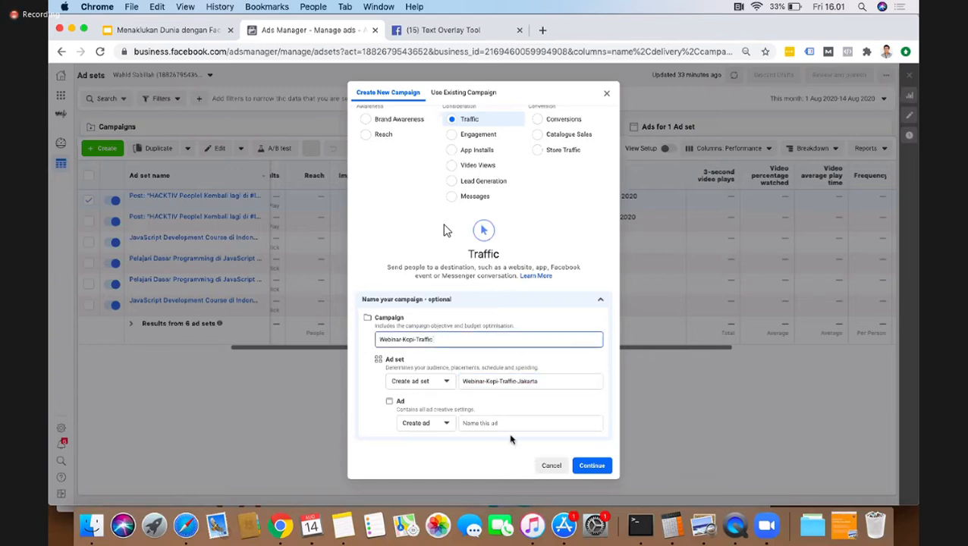
Step: Name the new ad Webinar-Kopi-Traffic-Jakarta-SingleImage1 and continue to the campaign draft
click(494, 423)
text(Webinar)
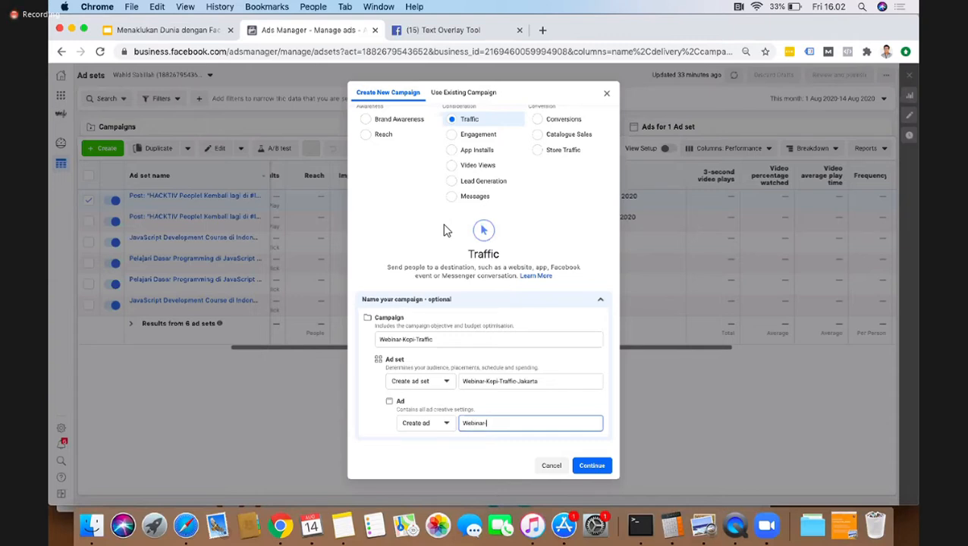
text(-Kopi)
text(-Traffic-J)
text(akarta)
text(-Ads 1)
key(BackSpace)
key(BackSpace)
key(super+a)
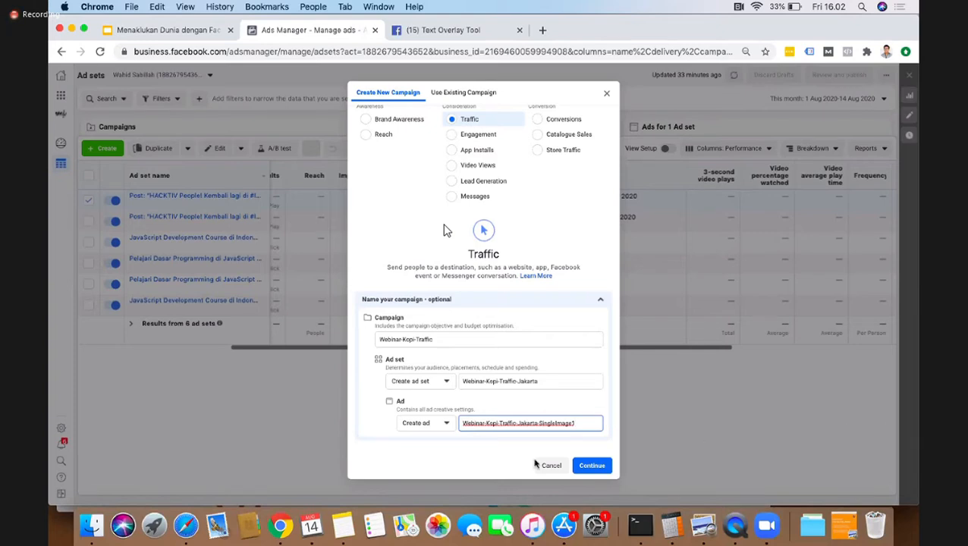
click(586, 471)
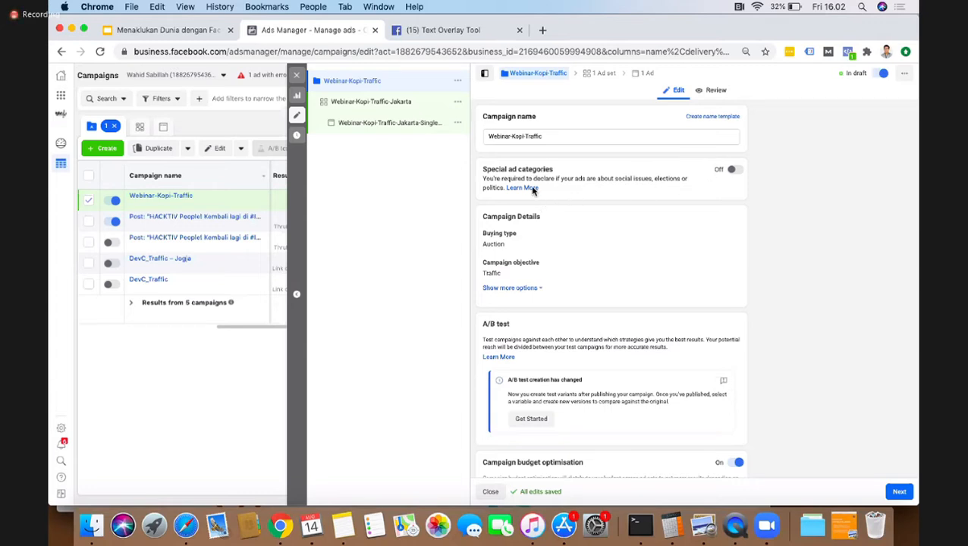
Step: Review the campaign details with their extra options shown, and consult the presentation slide on choosing the campaign objective
scroll(540, 212, down, 2)
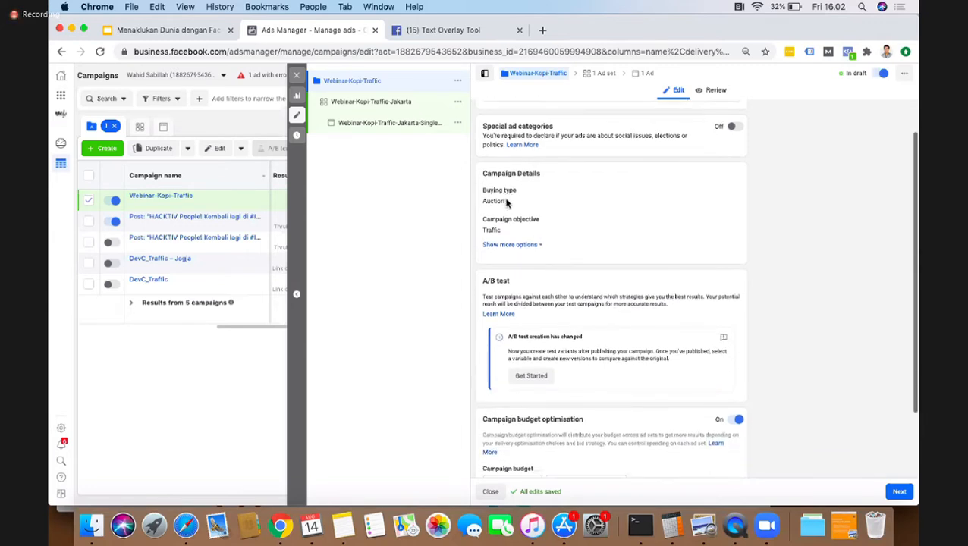
click(527, 244)
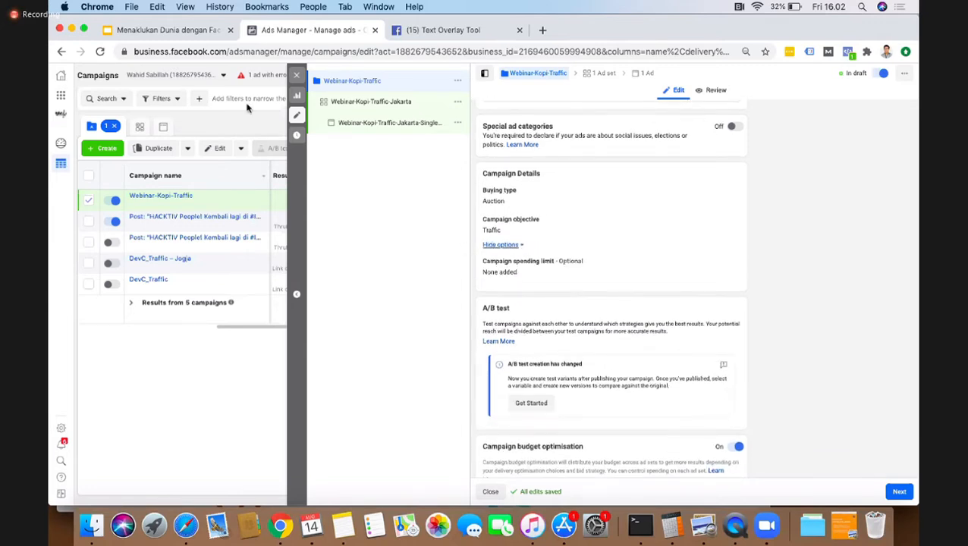
click(201, 31)
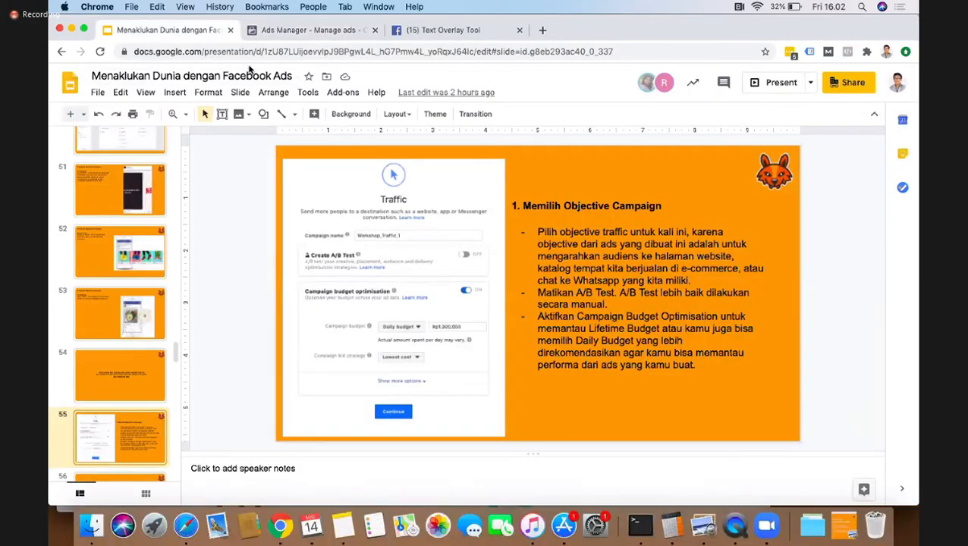
click(305, 30)
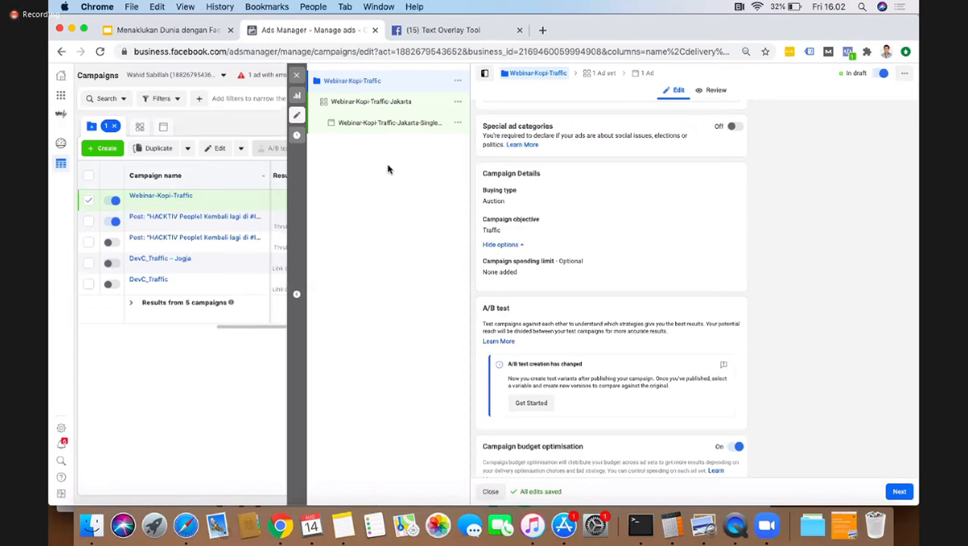
scroll(608, 330, down, 3)
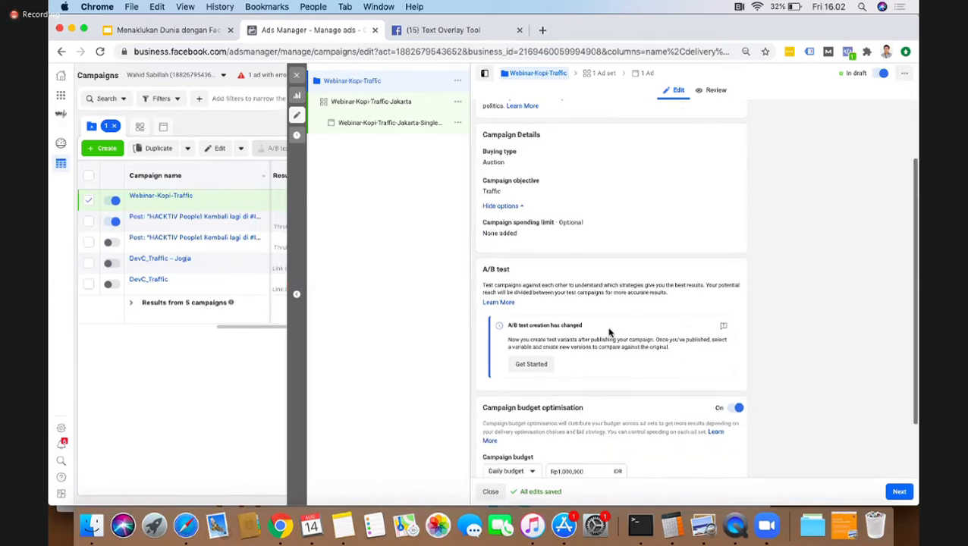
scroll(609, 333, up, 2)
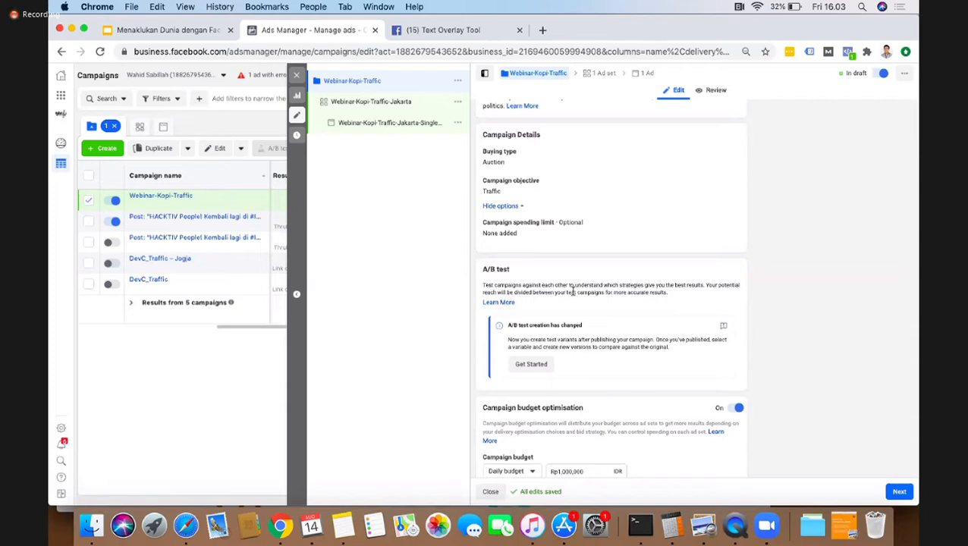
scroll(607, 244, up, 3)
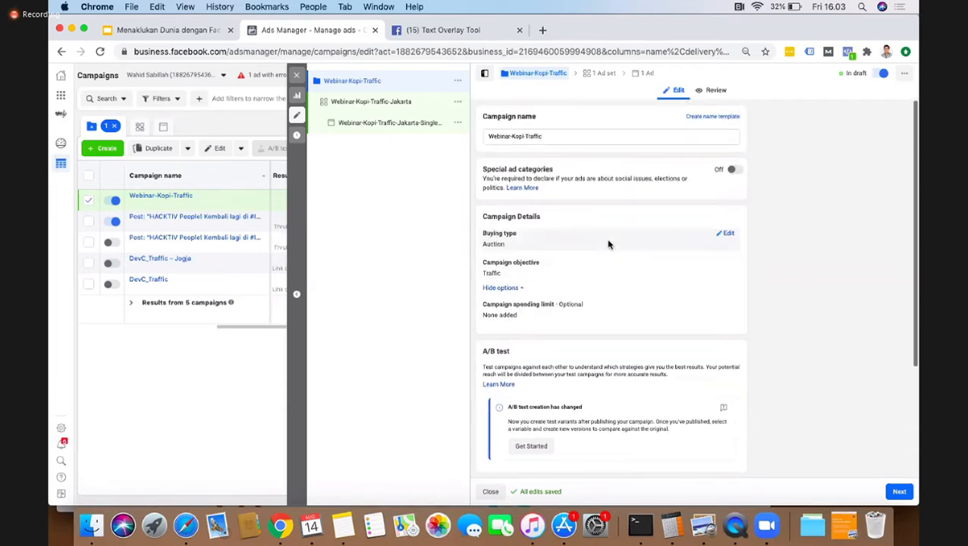
scroll(594, 291, down, 3)
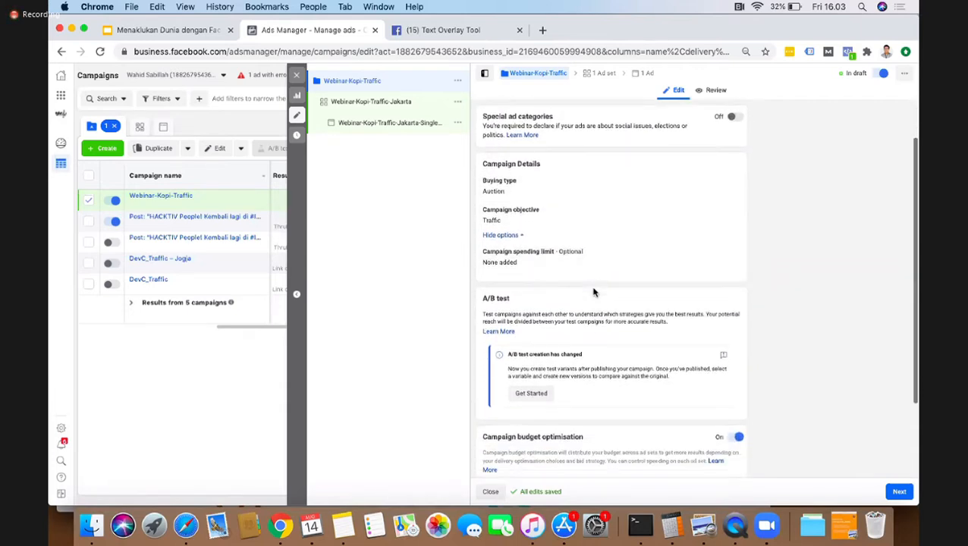
Step: Set the campaign's daily budget to Rp100,000 and show the additional budget optimisation options
scroll(594, 288, down, 4)
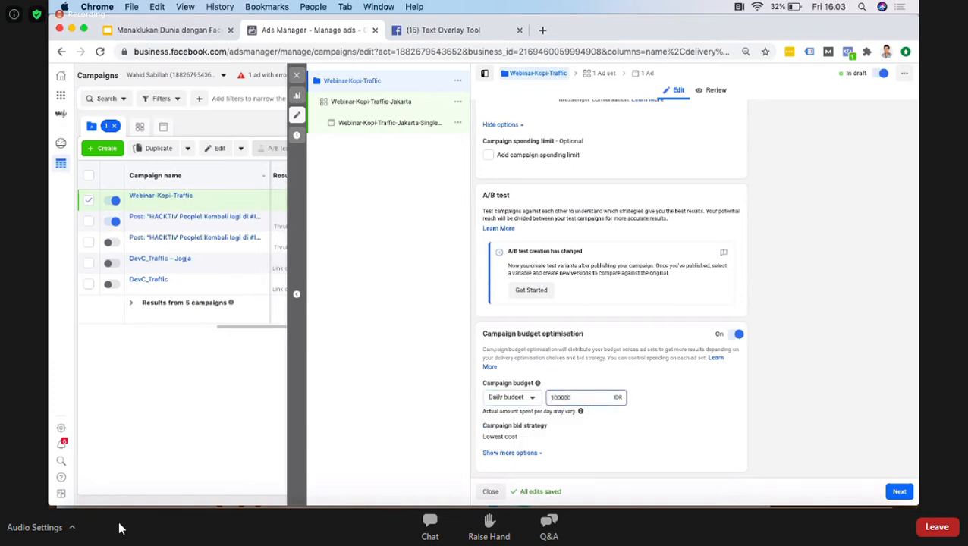
click(835, 331)
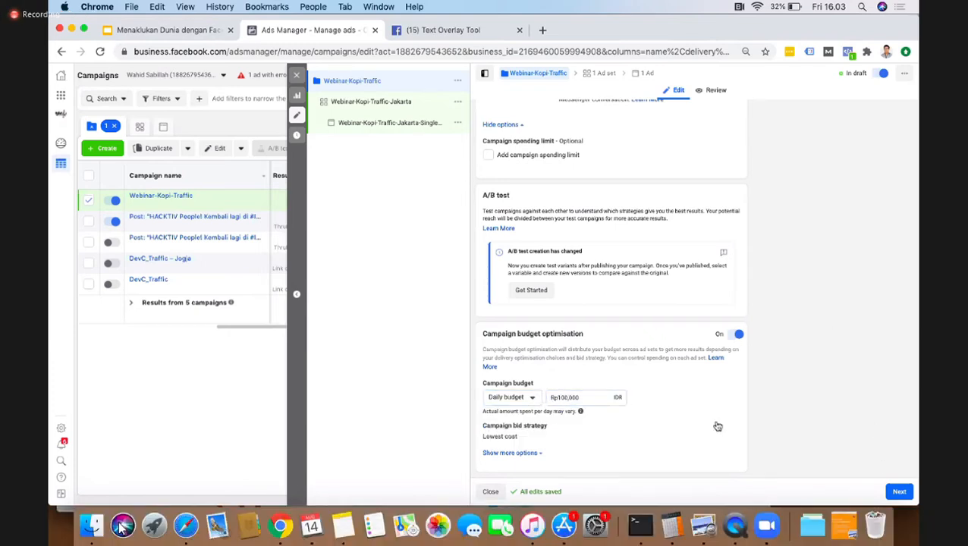
click(516, 457)
scroll(775, 413, down, 2)
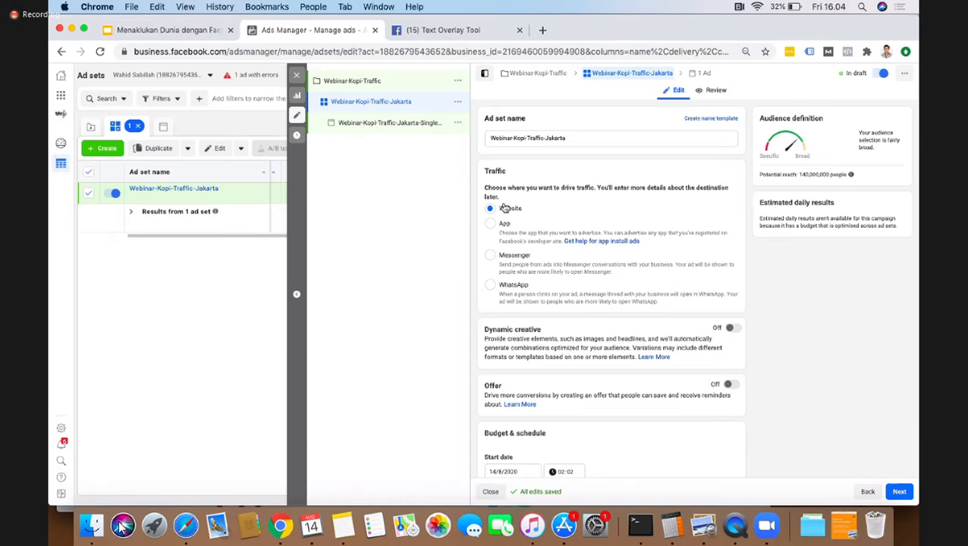
Step: Read the dynamic creative explanation for the ad set and dismiss it without turning the option on
scroll(759, 335, down, 3)
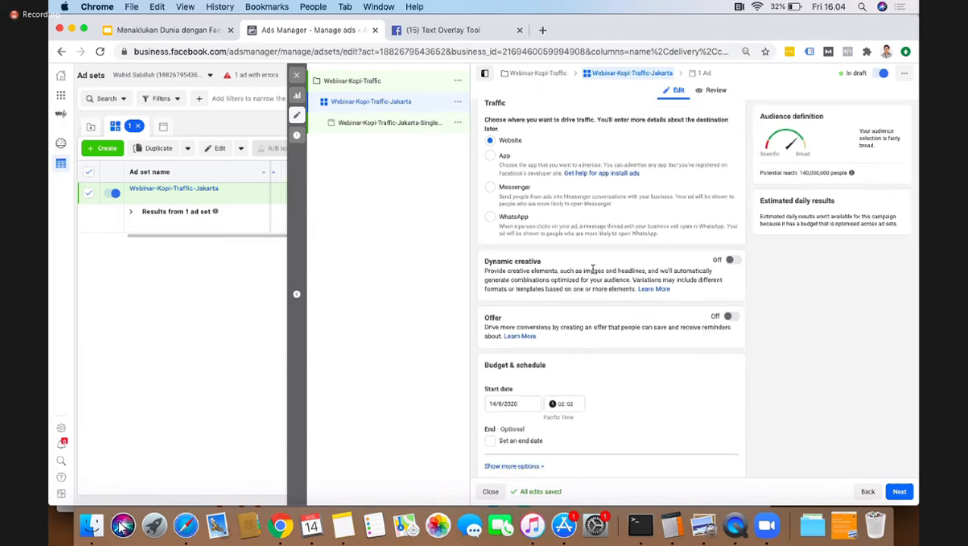
click(731, 260)
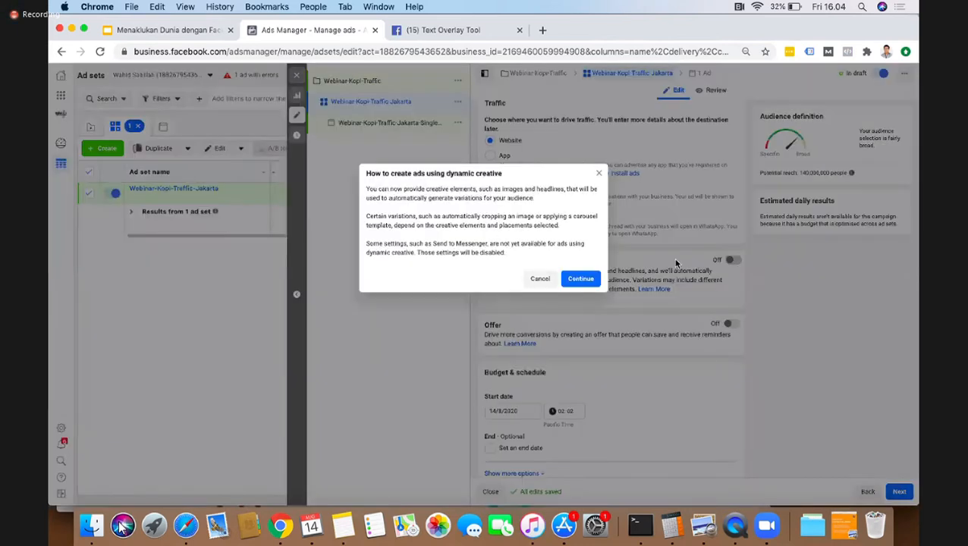
click(599, 173)
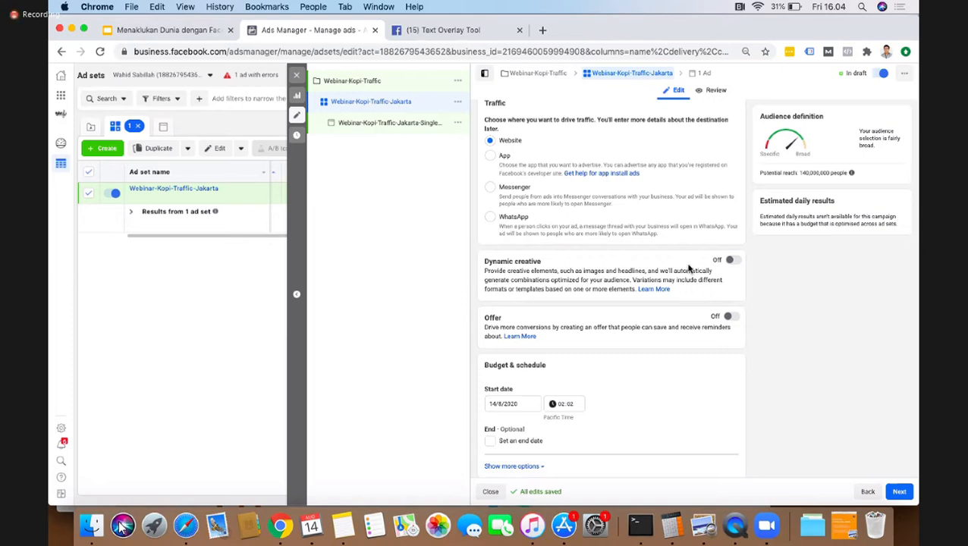
Step: Show the additional budget and schedule options of the ad set and open its spend limits for editing
scroll(787, 353, down, 3)
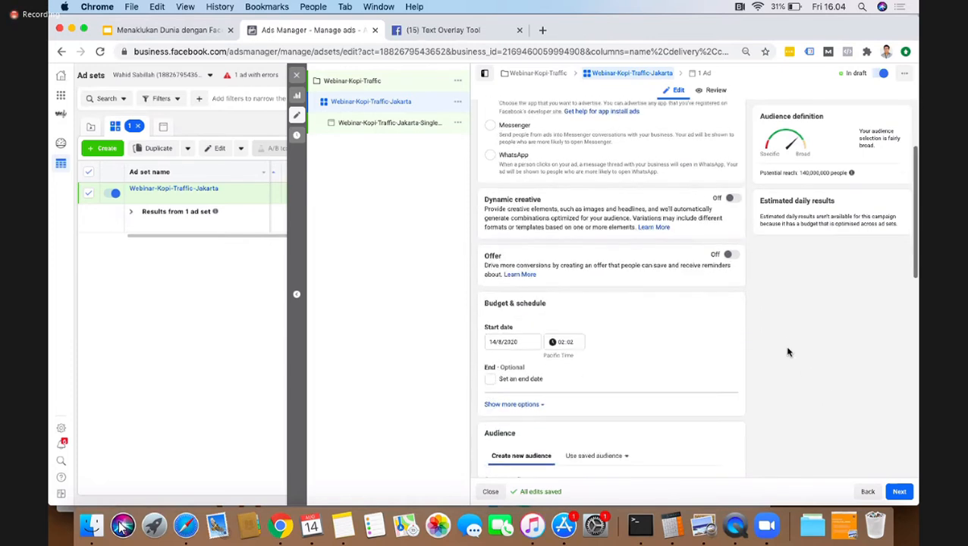
scroll(560, 182, up, 4)
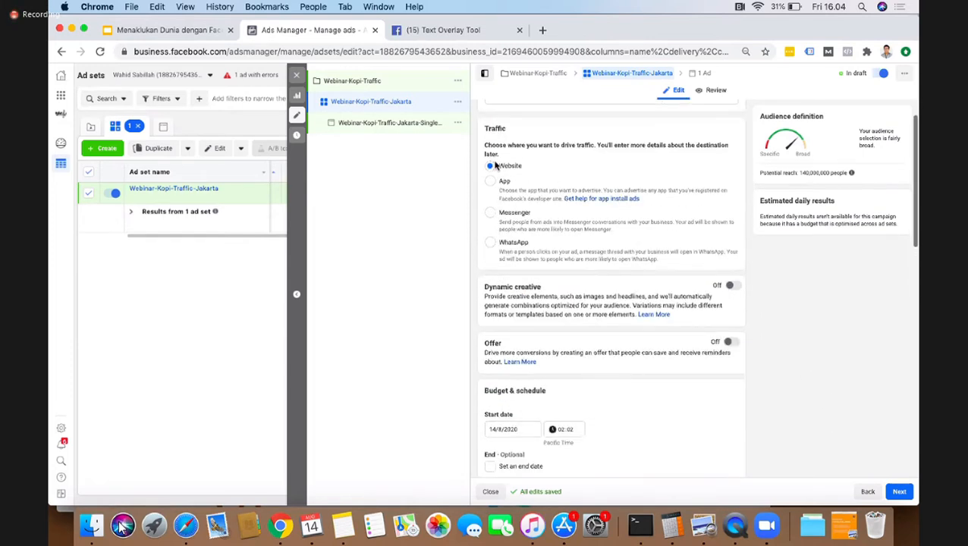
scroll(577, 306, up, 2)
scroll(554, 357, down, 4)
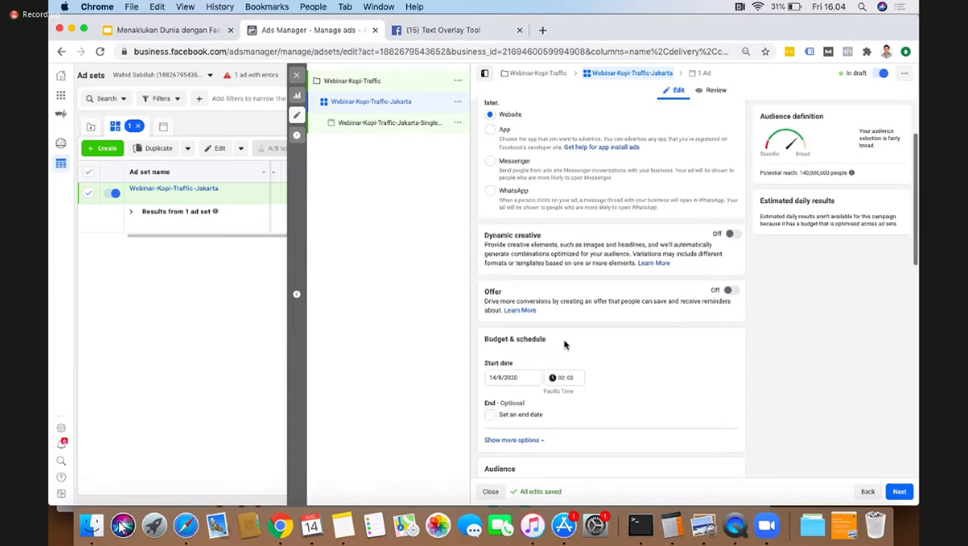
scroll(536, 397, down, 2)
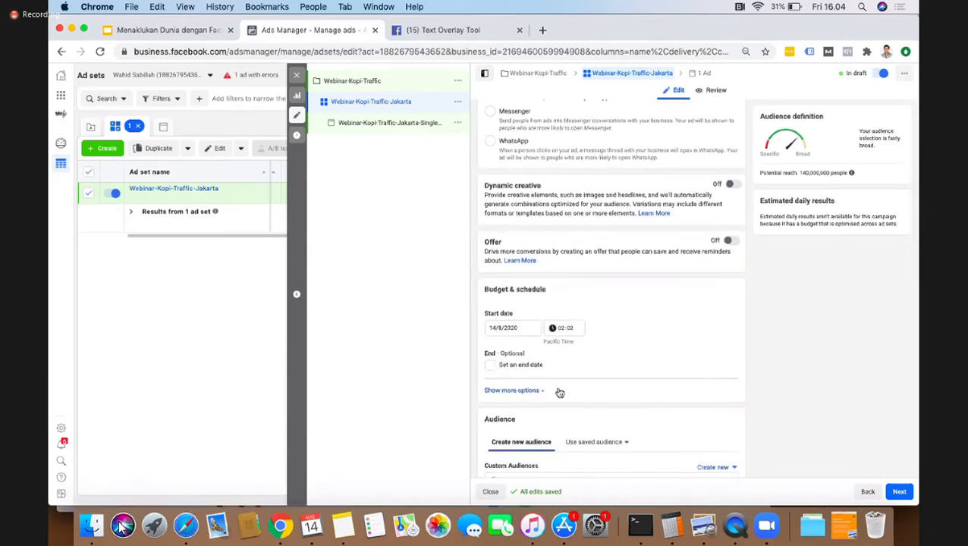
click(512, 390)
scroll(683, 398, down, 2)
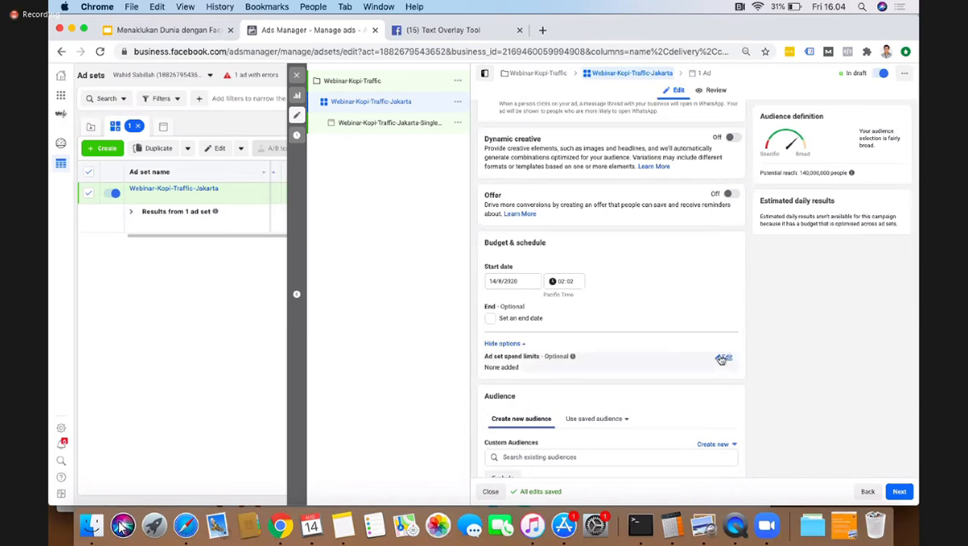
click(725, 356)
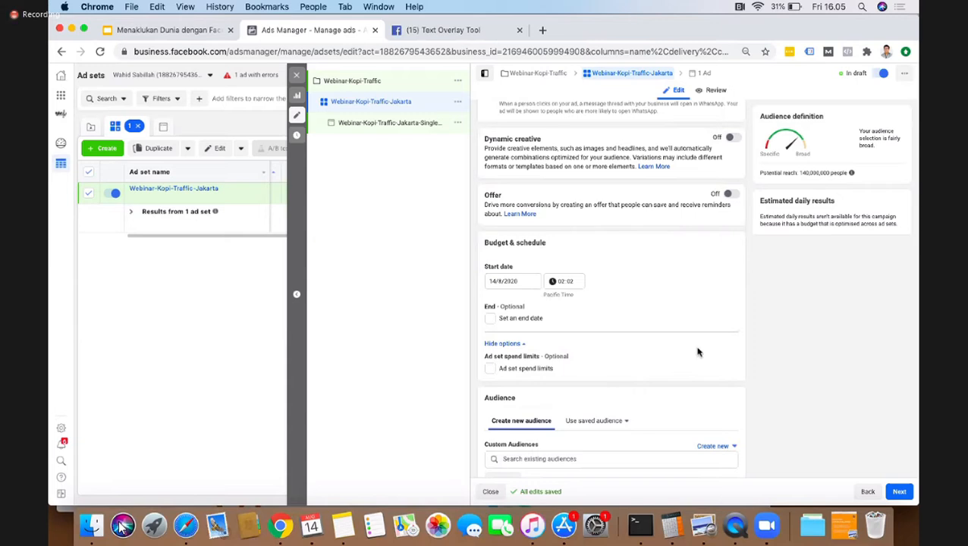
Step: Examine the ad set's audience section, checking the choices for creating a custom audience and the list of existing audiences
scroll(698, 351, down, 2)
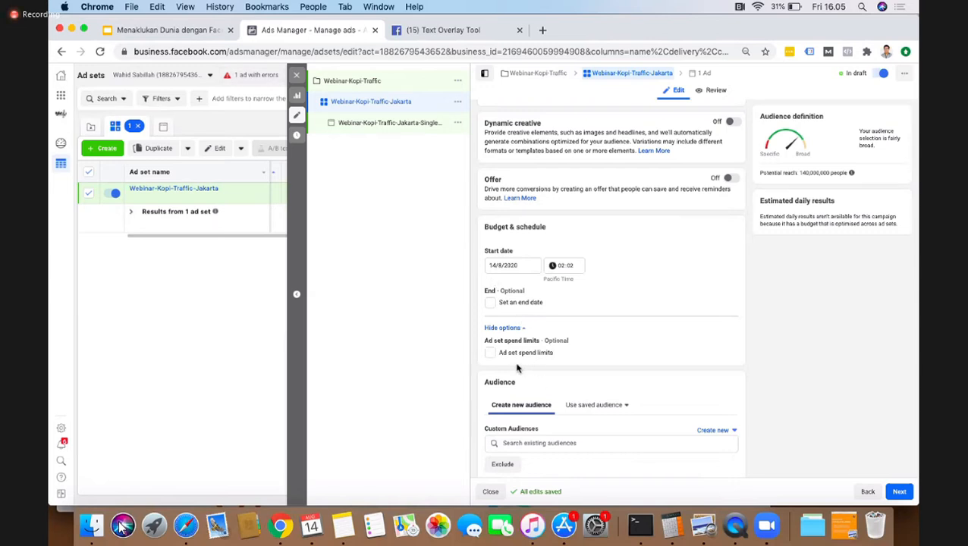
scroll(588, 379, down, 3)
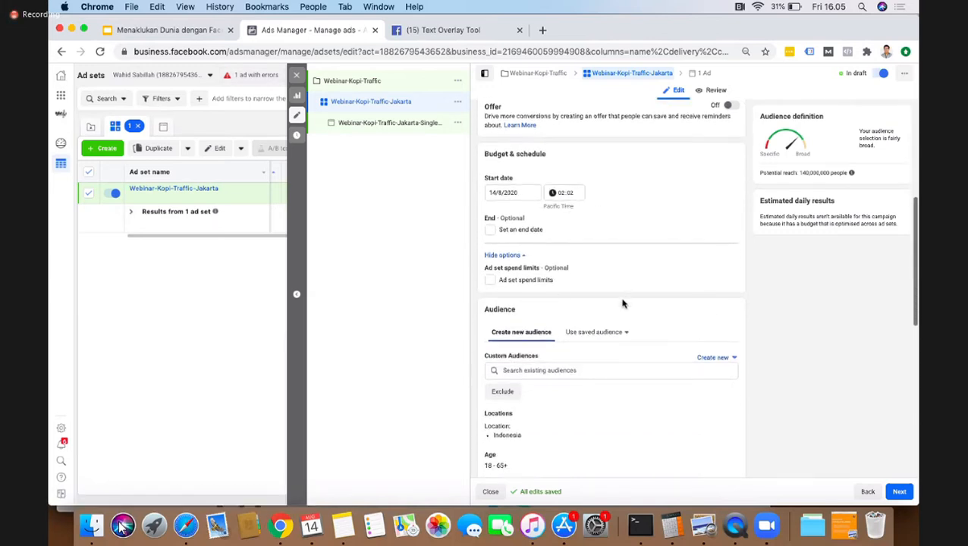
scroll(576, 370, down, 5)
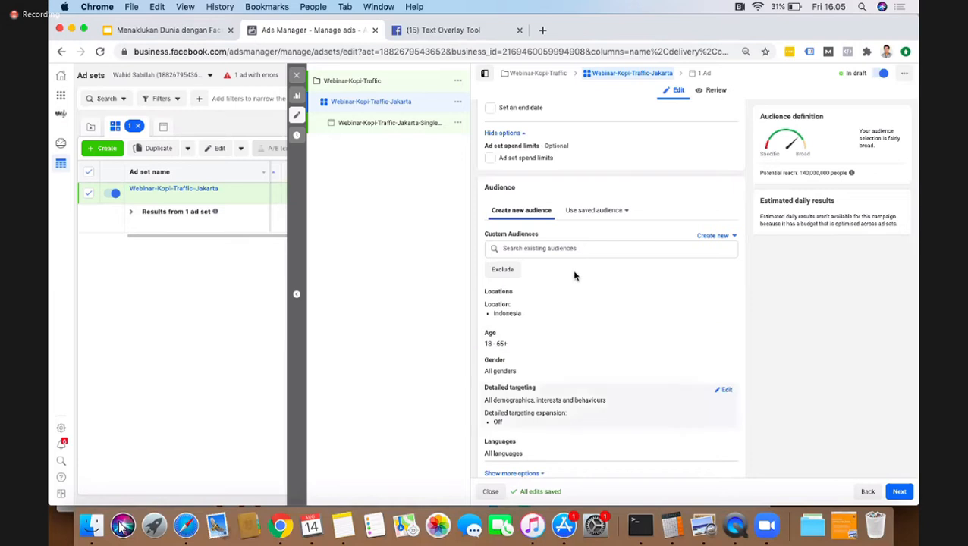
click(714, 236)
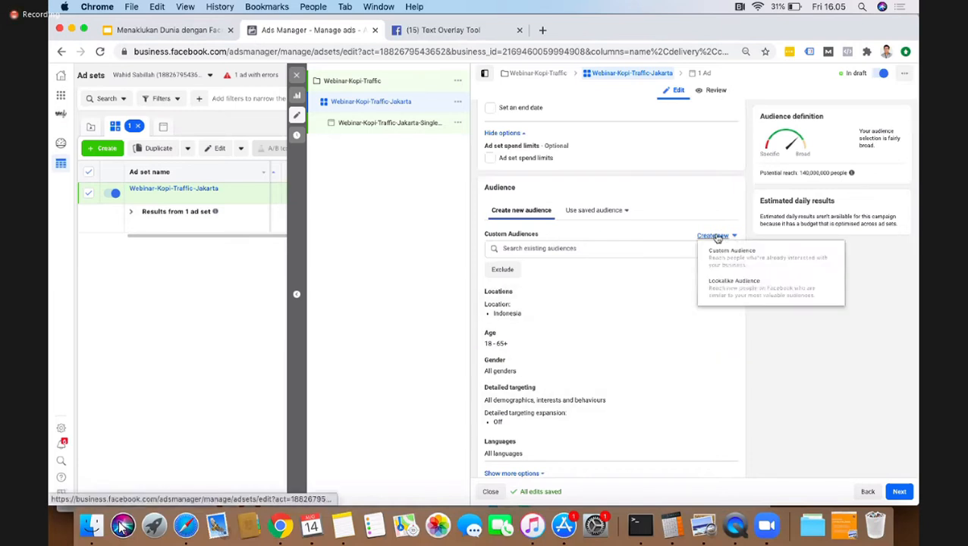
click(541, 245)
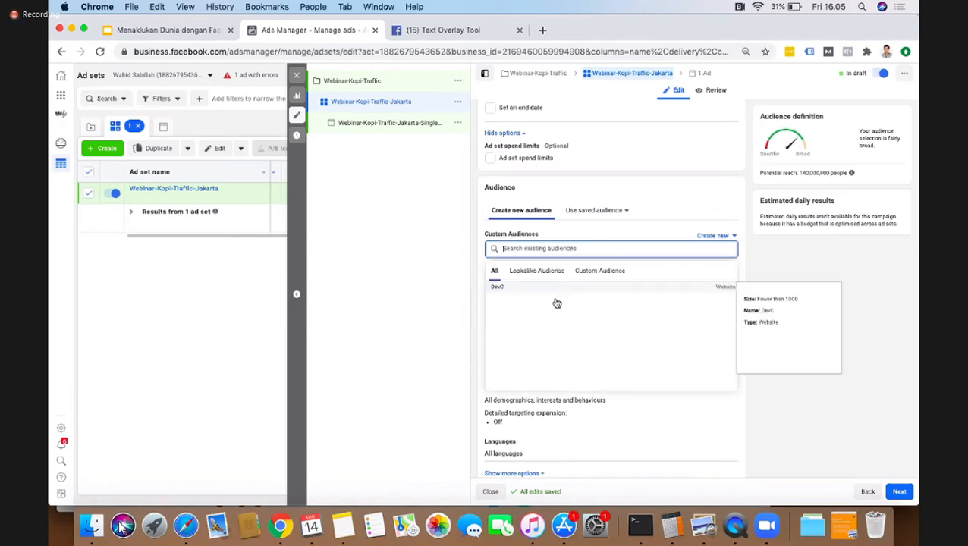
click(845, 263)
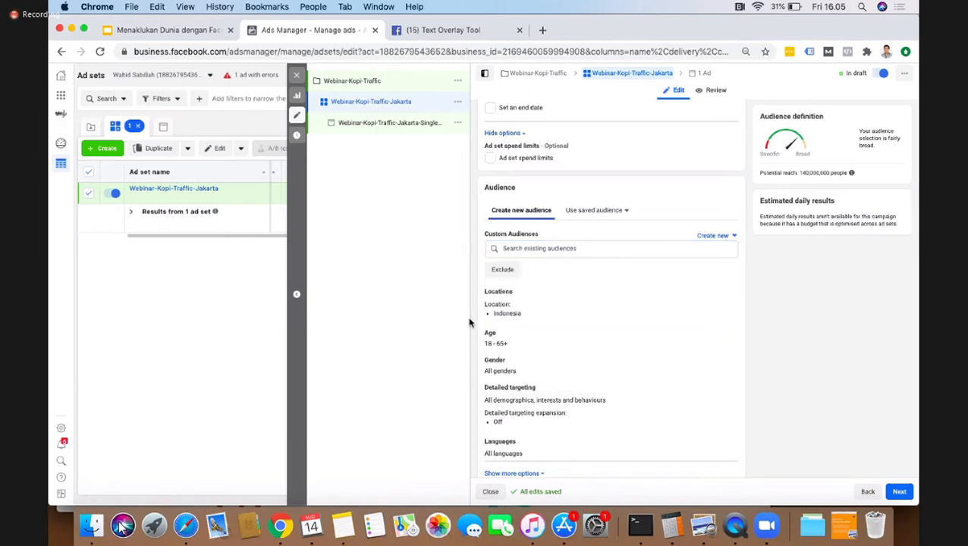
scroll(673, 372, down, 1)
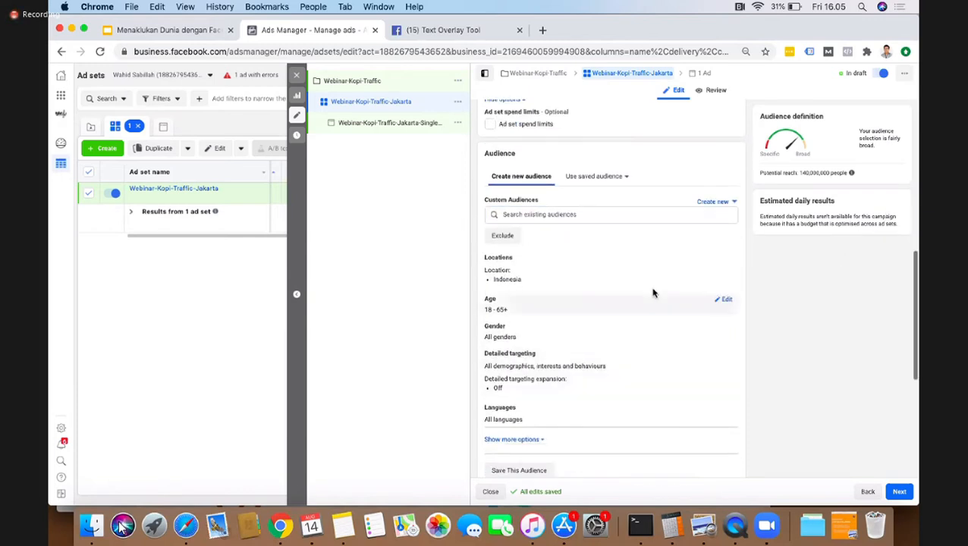
Step: Open the ad set's locations, age, gender and detailed targeting for editing
click(727, 260)
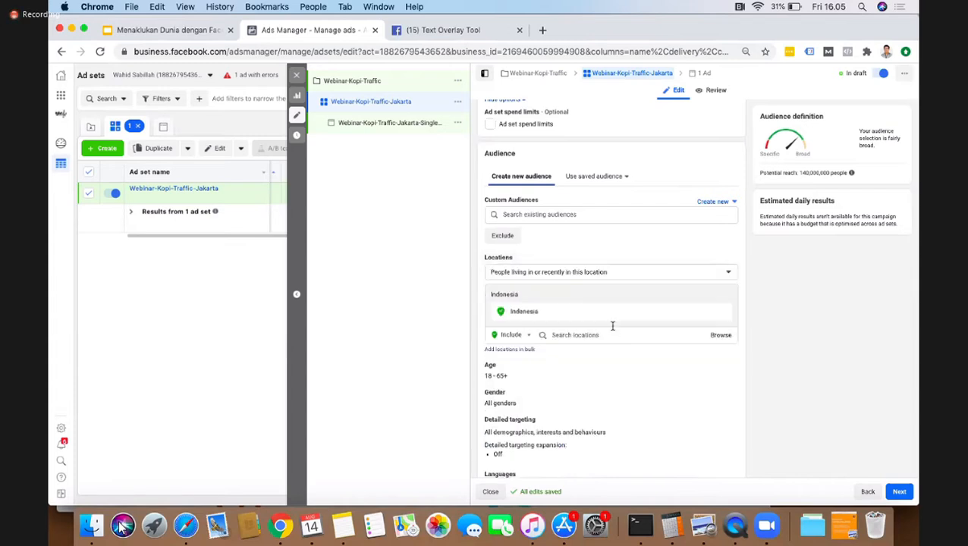
click(726, 369)
scroll(688, 329, down, 1)
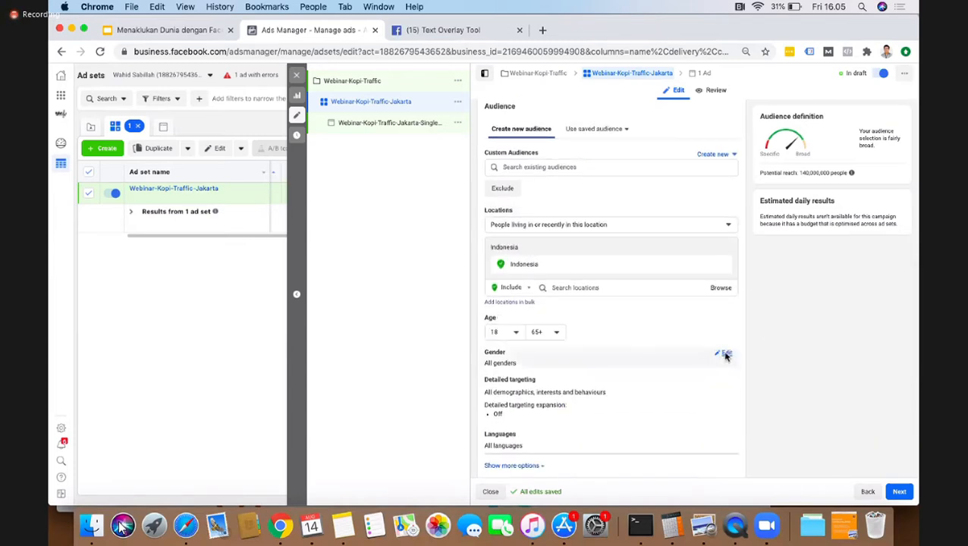
click(725, 354)
click(696, 377)
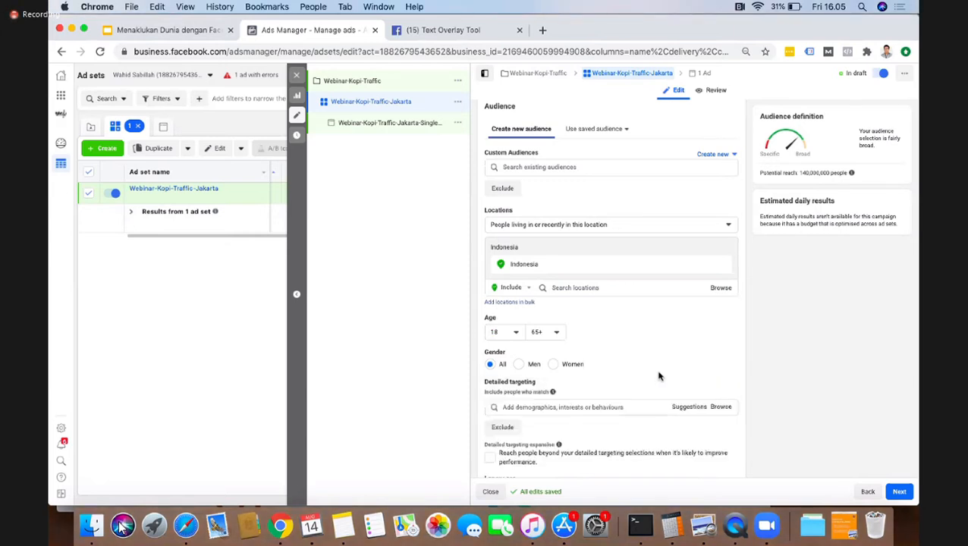
scroll(660, 376, down, 1)
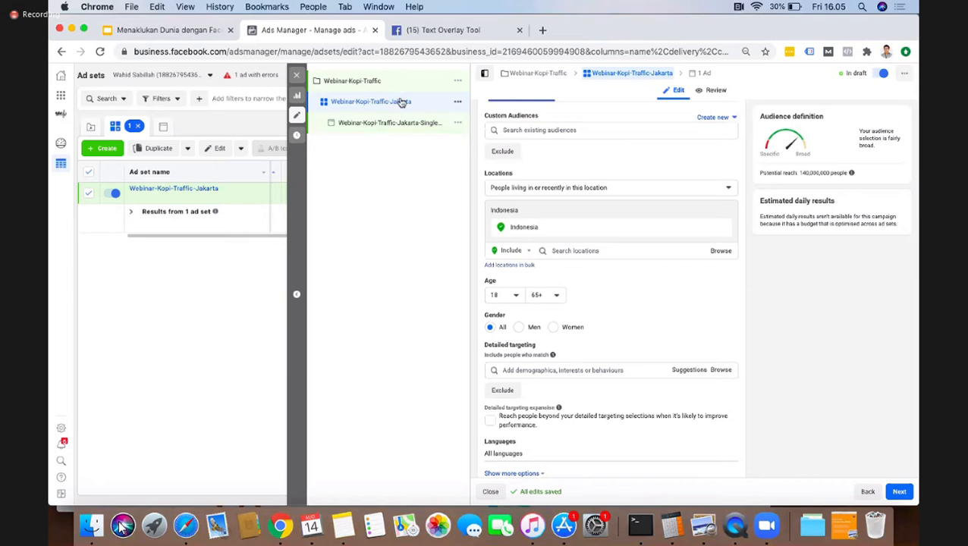
Step: Remove Indonesia from the targeted locations and keep "People living in or recently in this location" as the location type
click(574, 233)
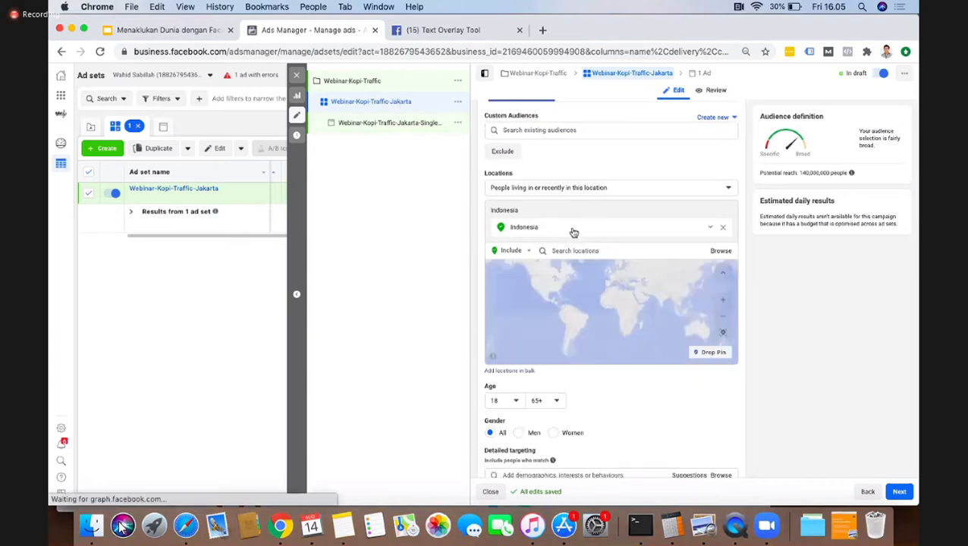
click(722, 226)
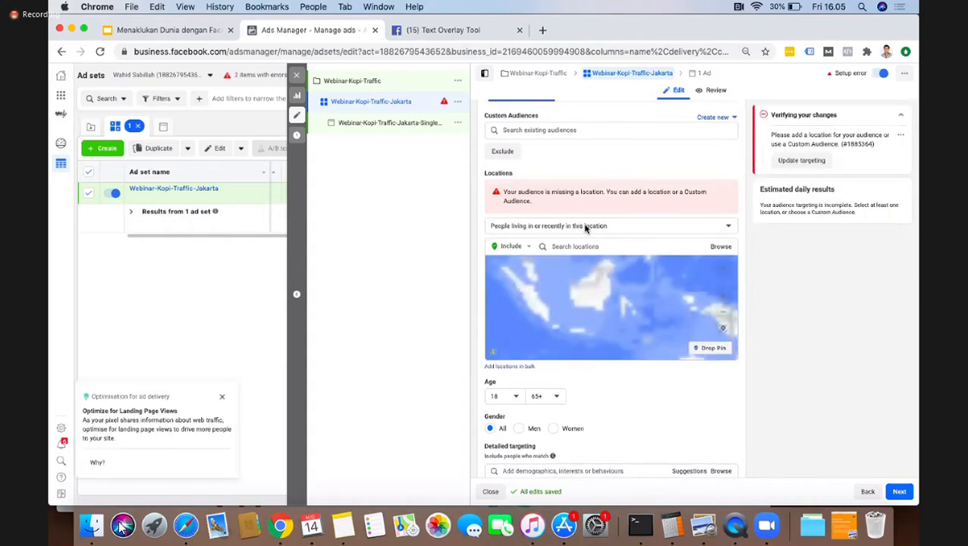
click(543, 228)
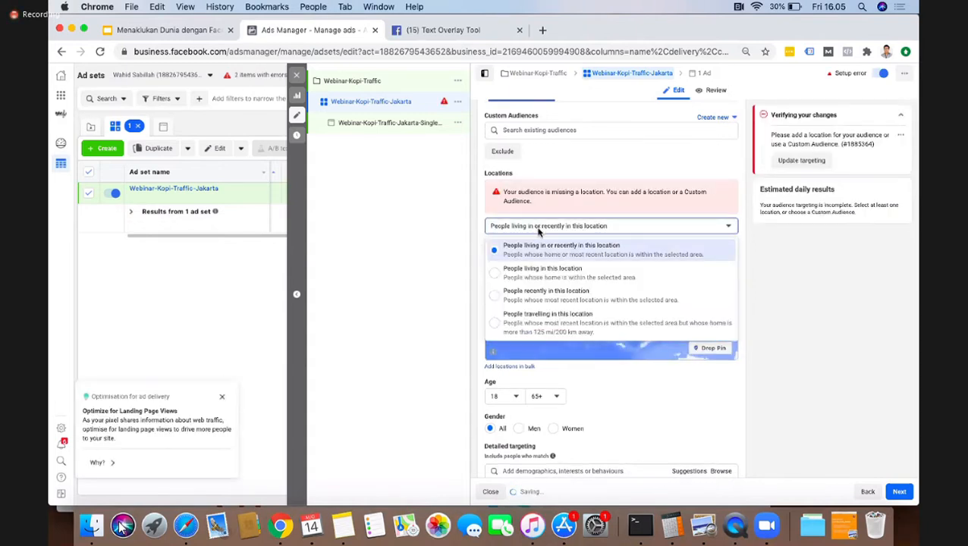
click(532, 230)
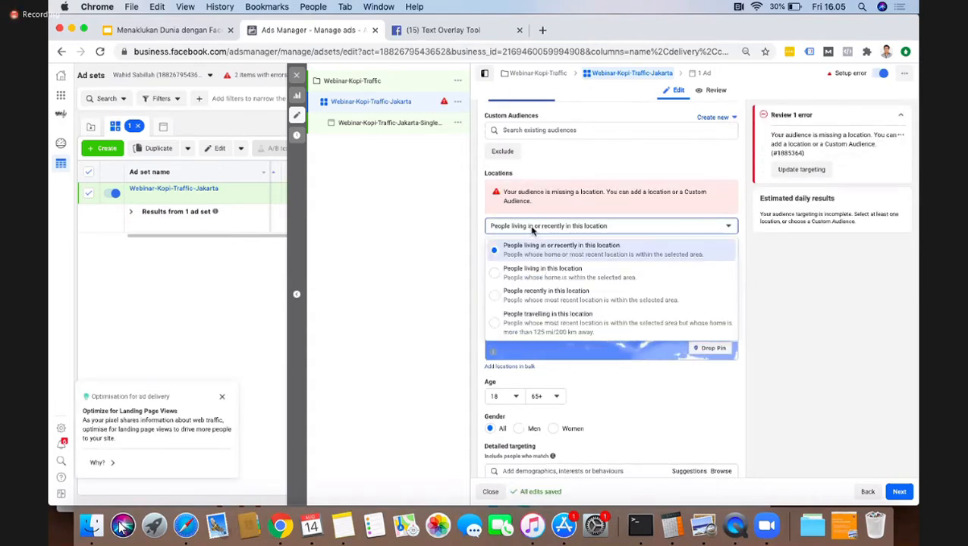
click(551, 247)
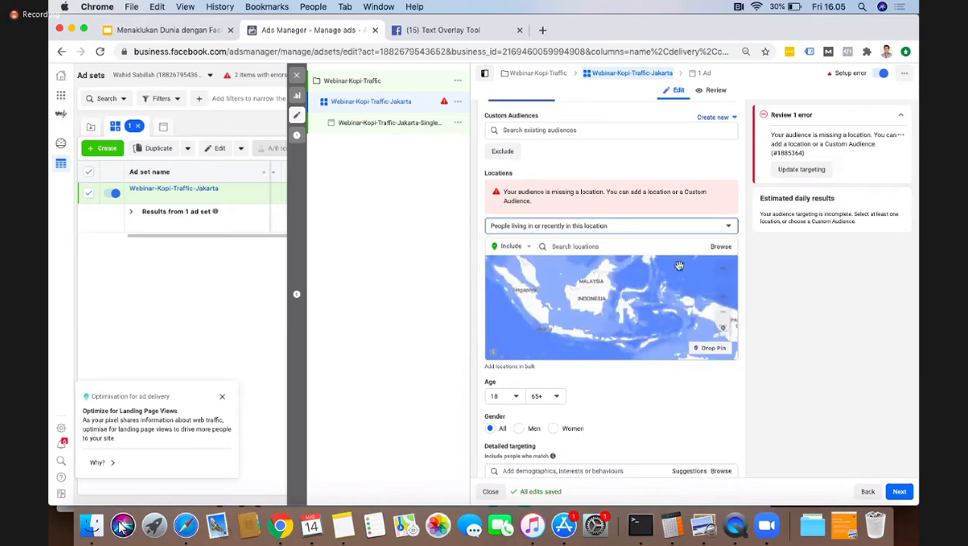
Step: Add Jakarta, Indonesia (county) and the city of Bogor, West Java to the included locations
click(618, 250)
text(Jakarta)
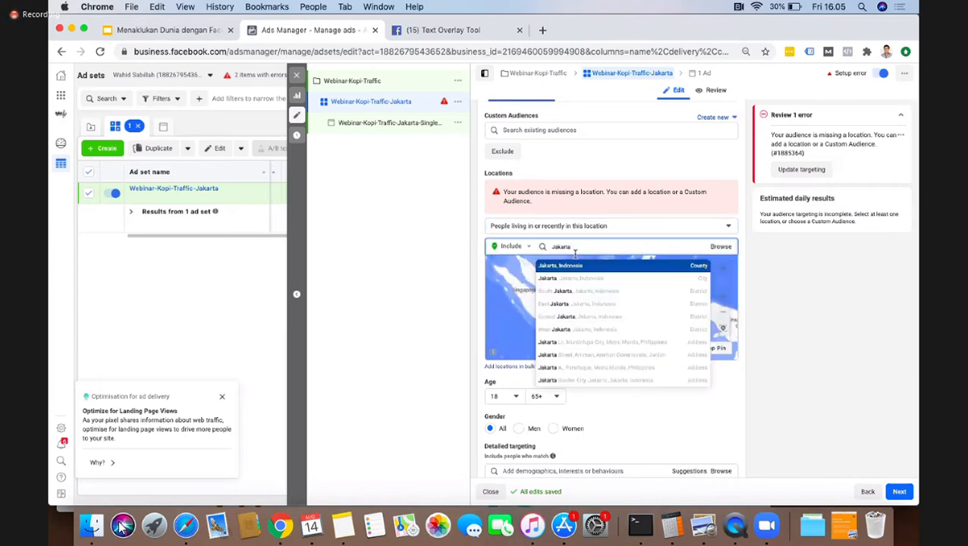
click(578, 265)
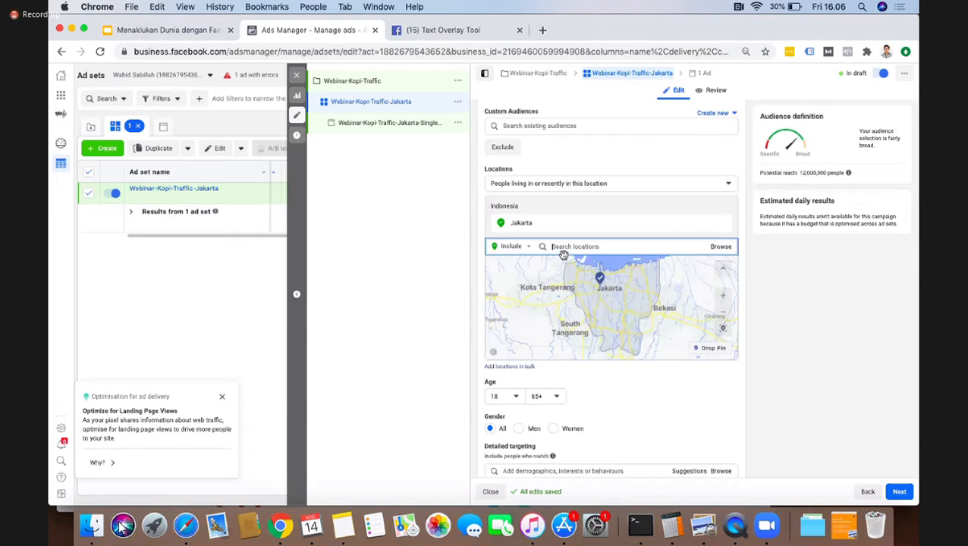
mouse_move(720, 227)
text(Bogor)
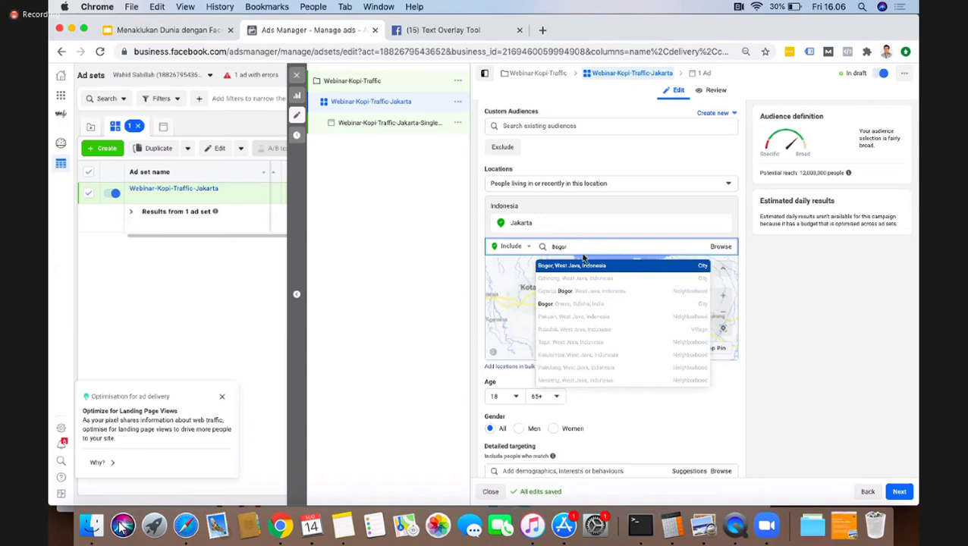
click(576, 267)
Step: Add the cities Depok, West Java, Tangerang, Banten and Bekasi, West Java to the included locations
text(depok)
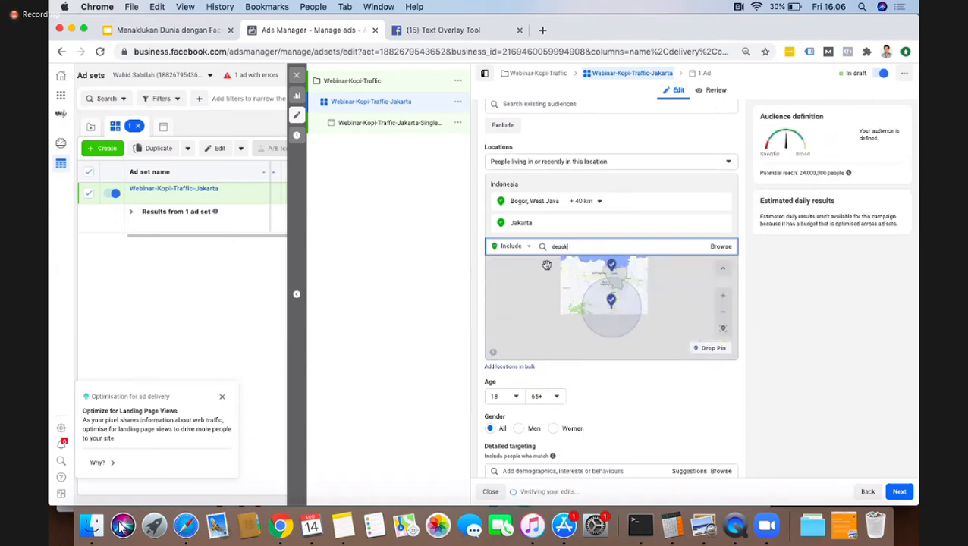
click(571, 267)
text(tangerang)
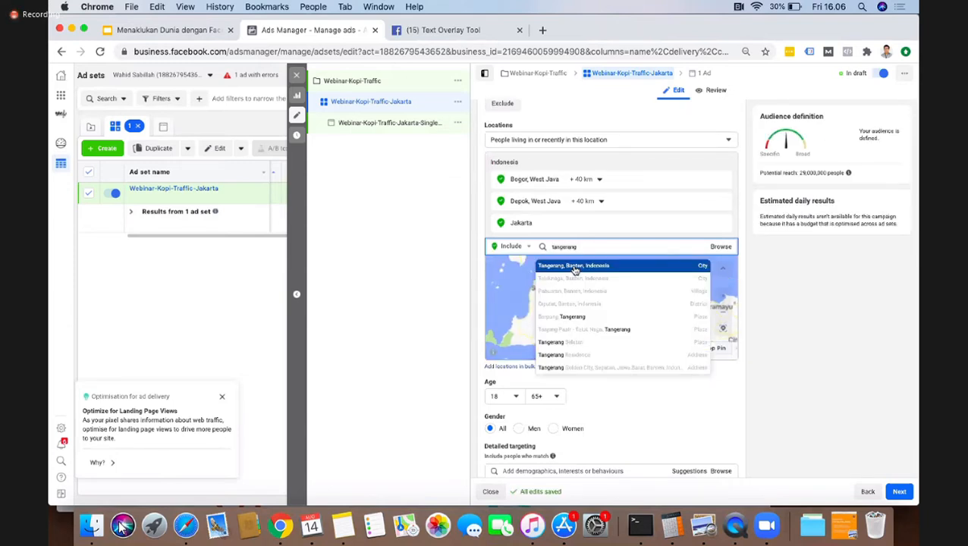
click(575, 269)
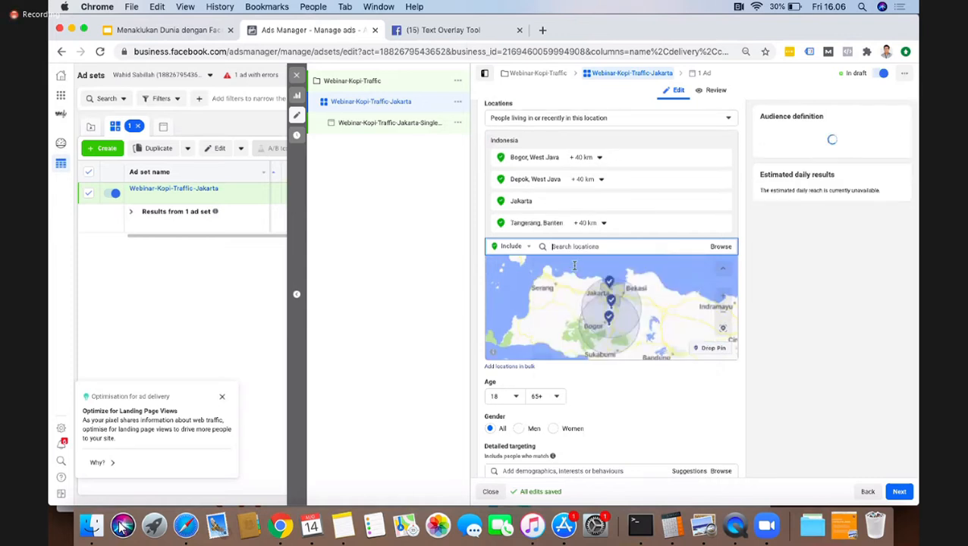
text(bekasi)
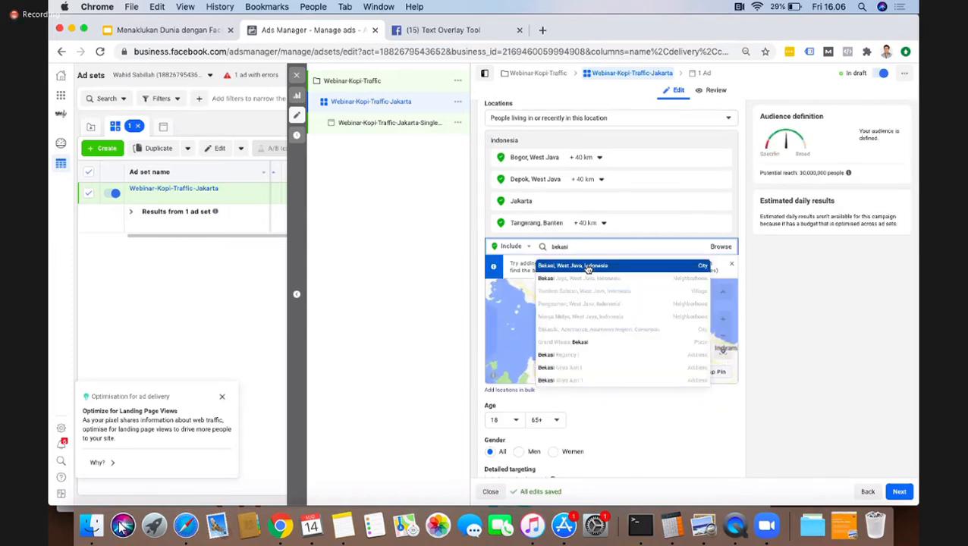
click(585, 270)
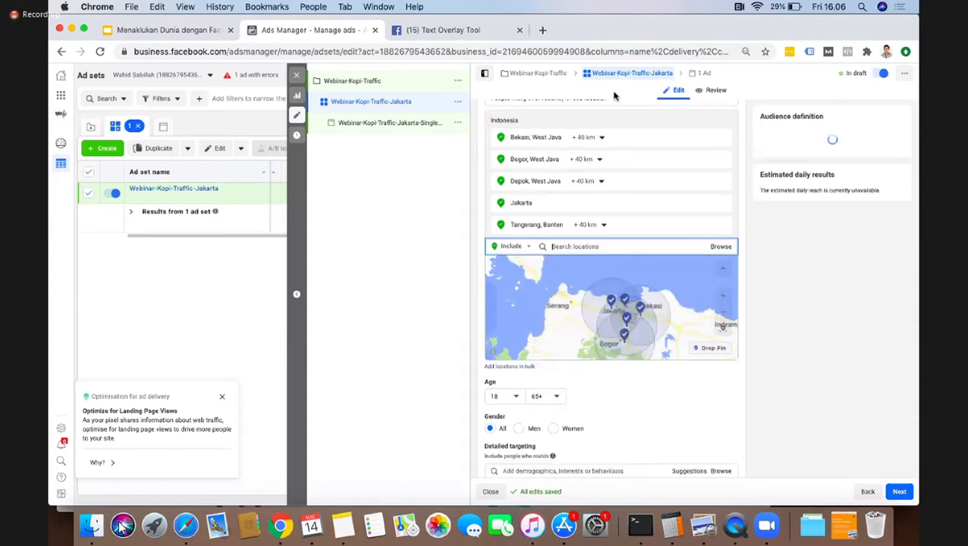
Step: Check the radius choices for Bekasi and examine the area covered by the chosen cities on the map
click(601, 138)
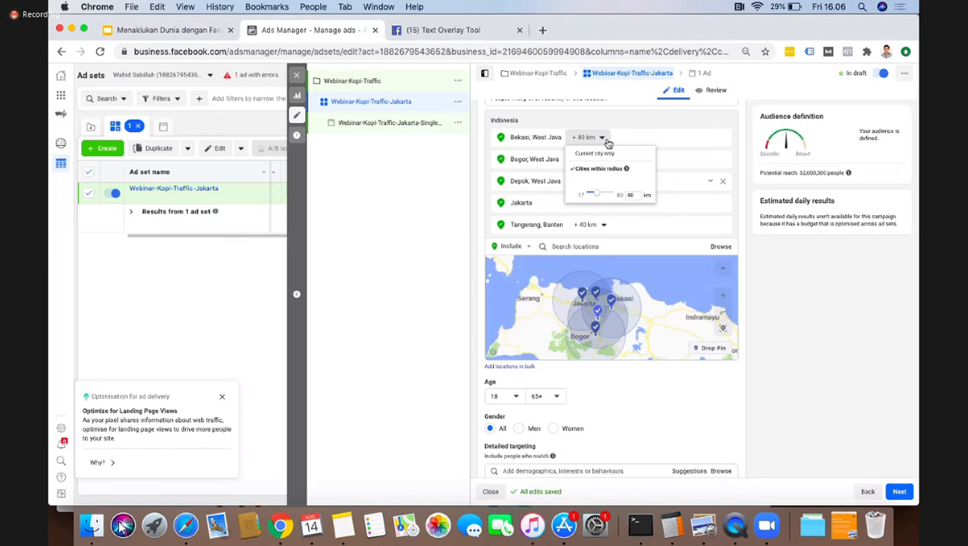
click(806, 278)
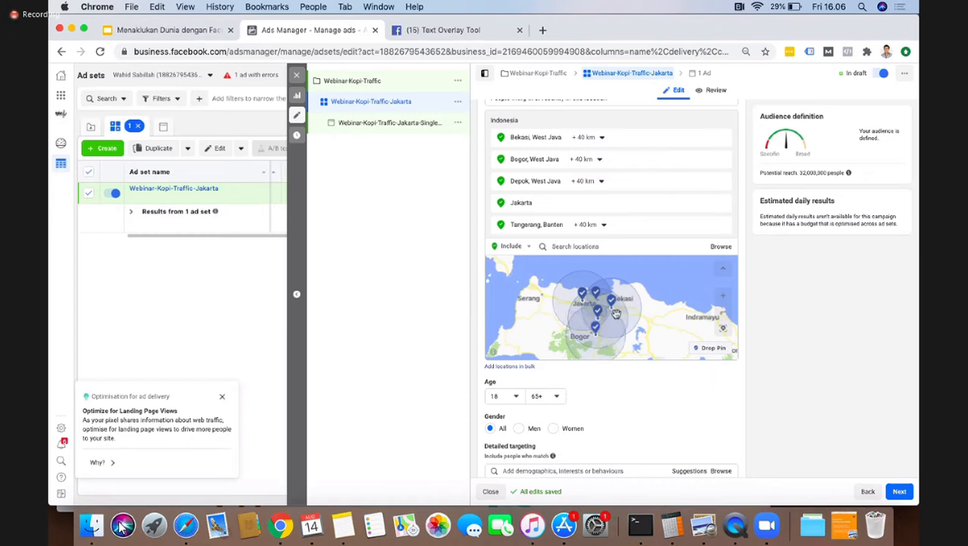
scroll(579, 313, up, 5)
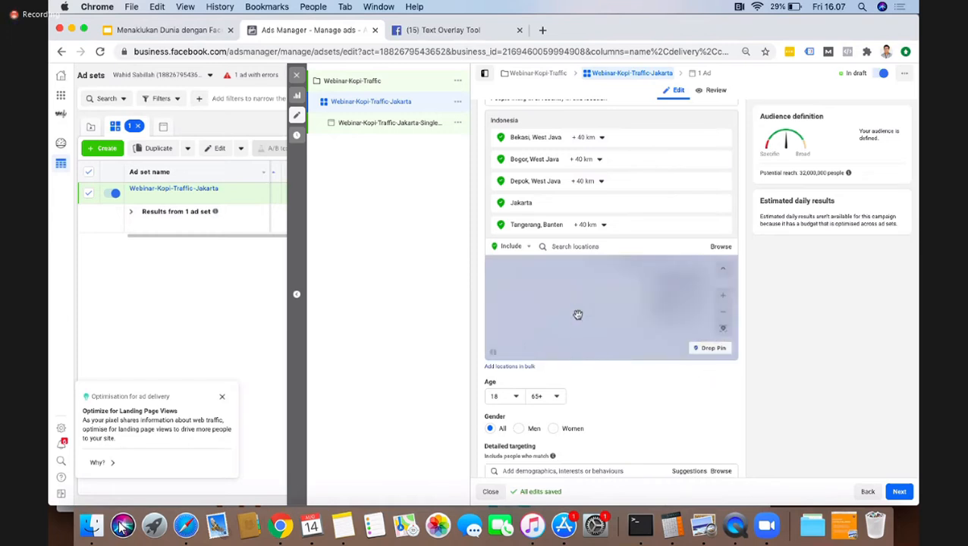
scroll(579, 315, down, 6)
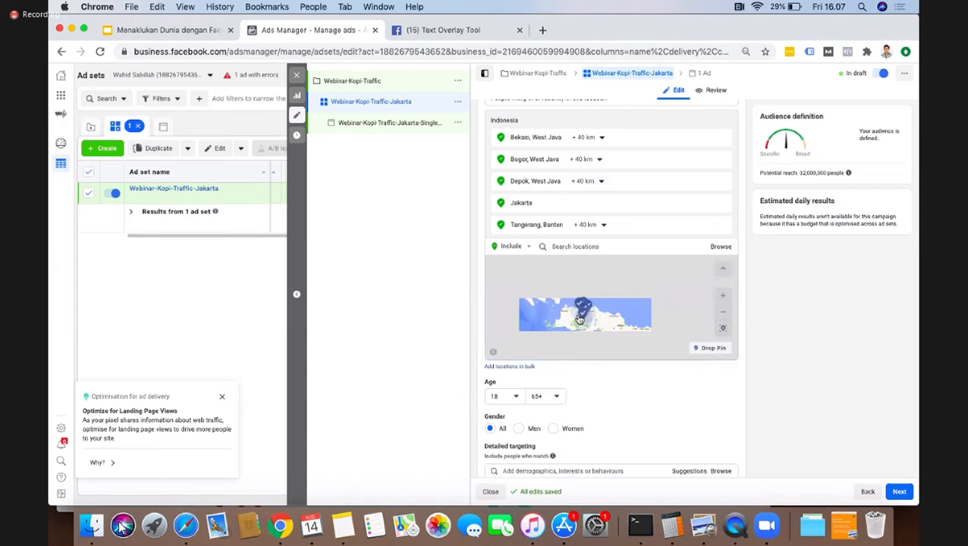
scroll(579, 314, up, 6)
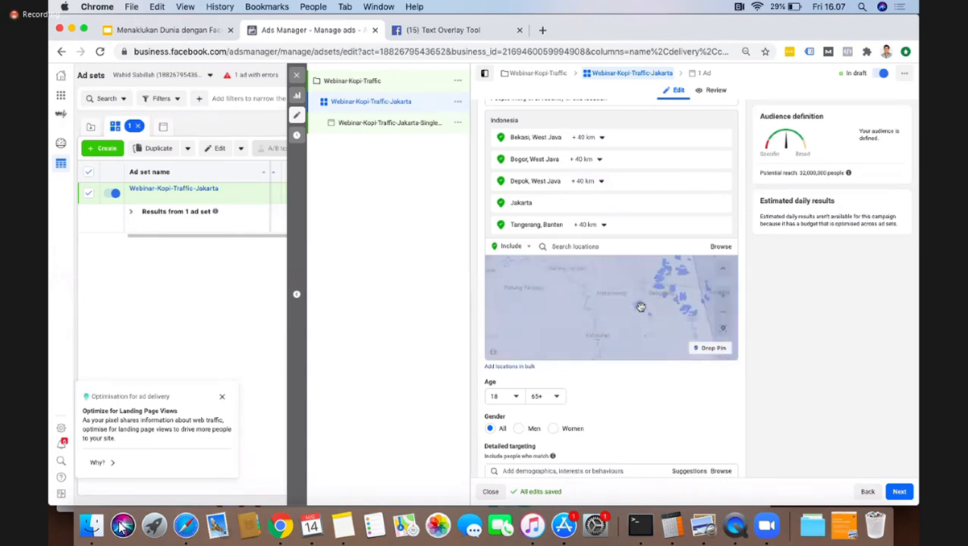
drag(608, 278, 624, 325)
drag(595, 283, 594, 313)
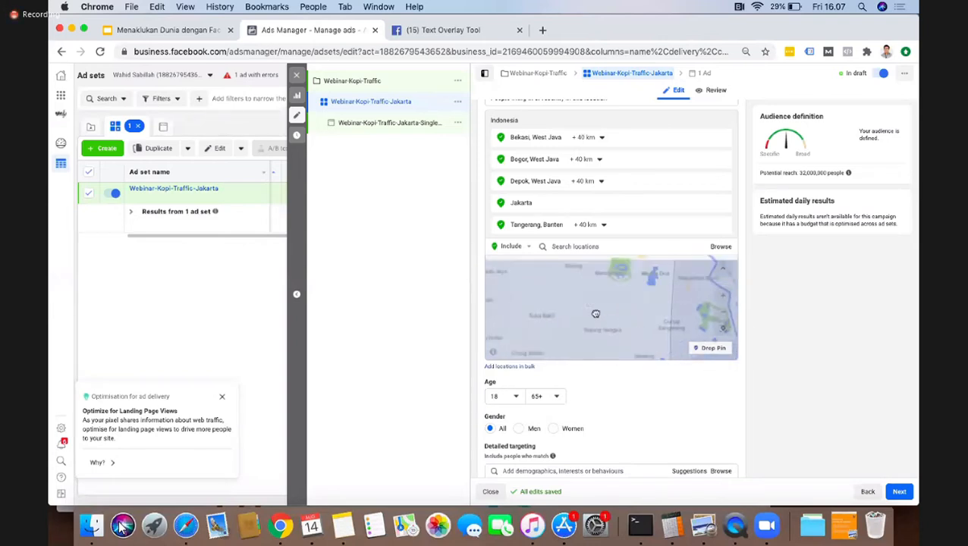
Step: Search the available locations for cilandak and for pondok indah
click(560, 246)
text(cilandak)
key(super+a)
key(BackSpace)
text(pondok)
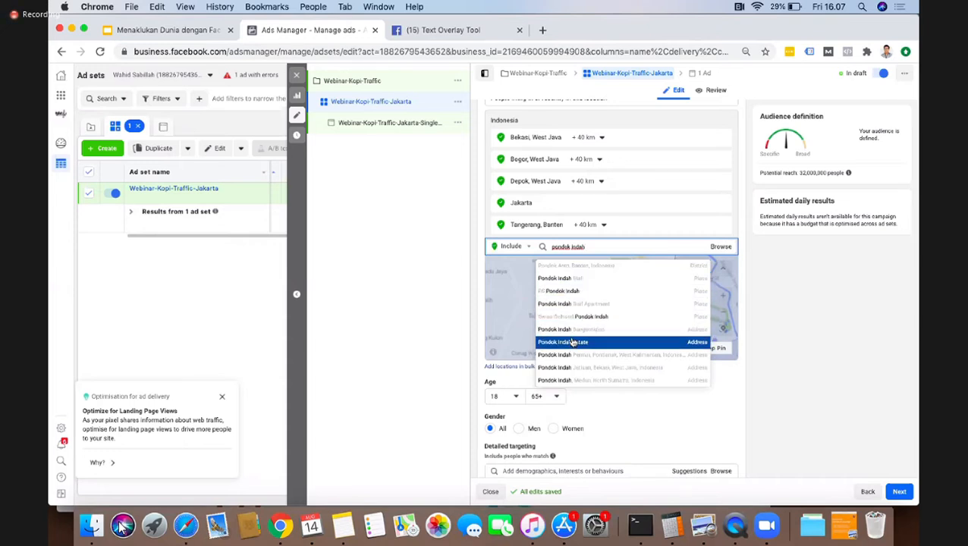
scroll(574, 334, down, 2)
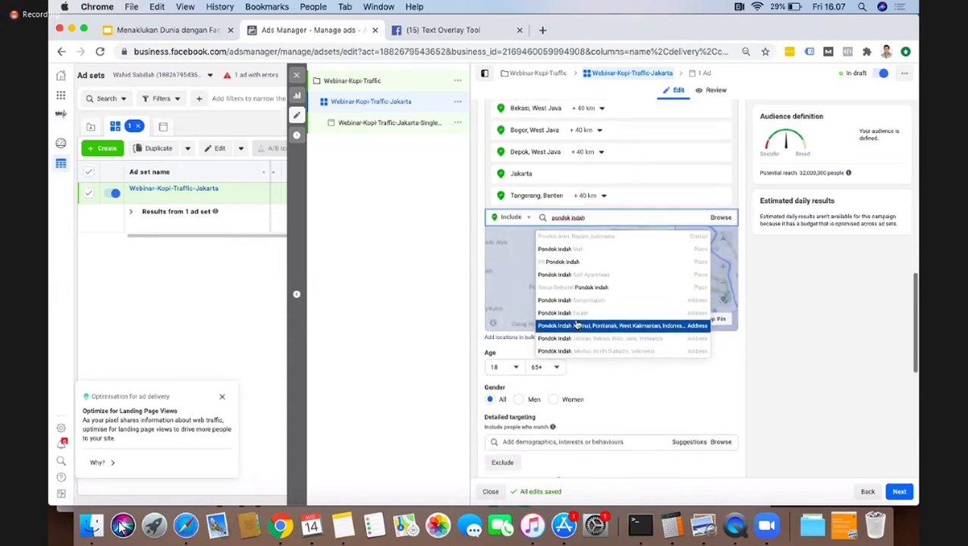
key(BackSpace)
key(BackSpace)
key(BackSpace)
key(BackSpace)
key(BackSpace)
key(BackSpace)
key(BackSpace)
key(BackSpace)
key(BackSpace)
key(BackSpace)
key(BackSpace)
key(BackSpace)
Step: Search for "pondok indah jakarta" and add Pondok Indah Jakarta Selatan to the included locations
text(jakar)
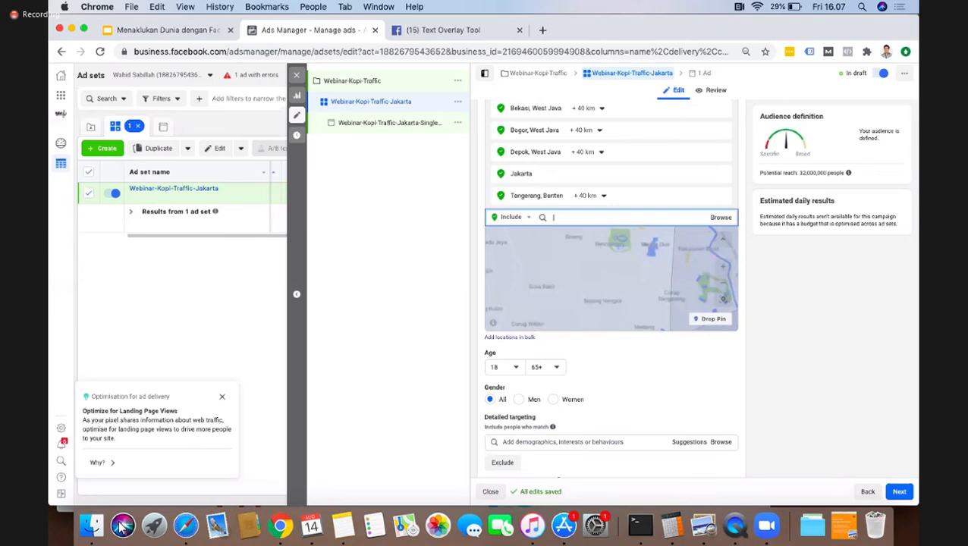
key(BackSpace)
key(BackSpace)
key(BackSpace)
text(pondok indah jakarta)
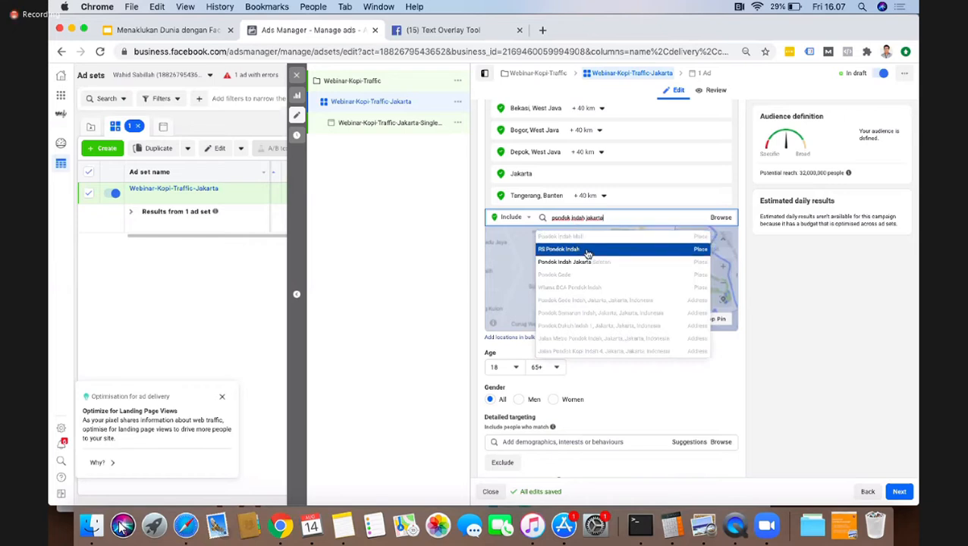
click(589, 261)
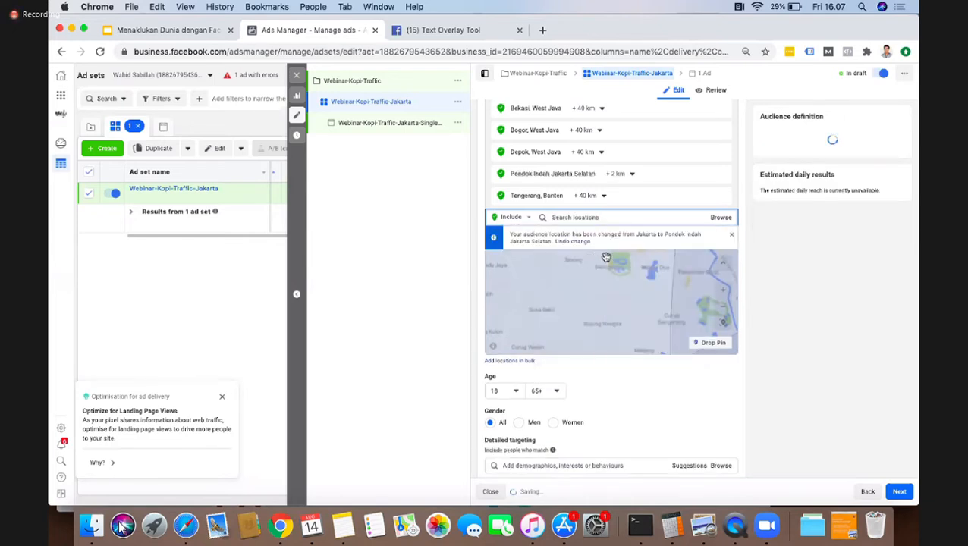
Step: Widen the radius around Pondok Indah Jakarta Selatan to 26 km and reduce it to 5 km
click(621, 175)
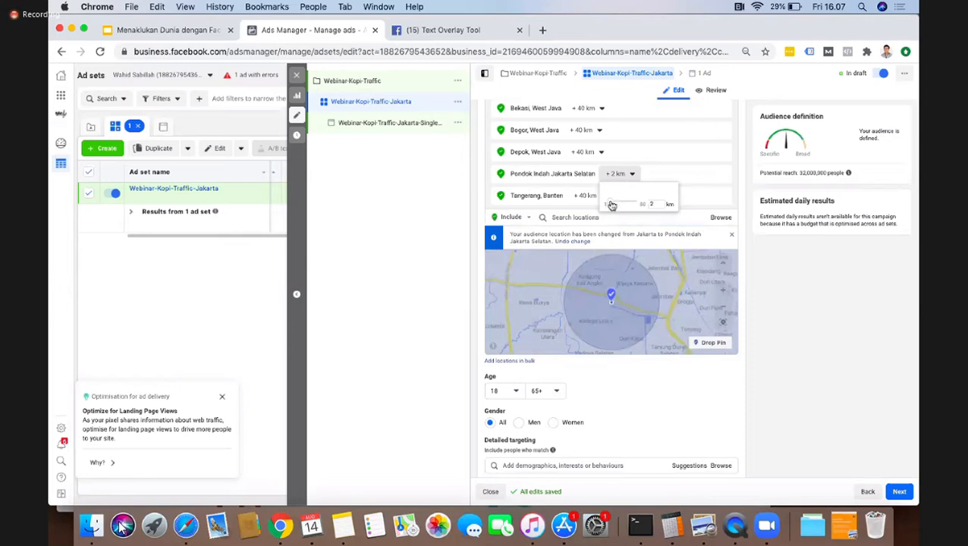
drag(612, 206, 624, 205)
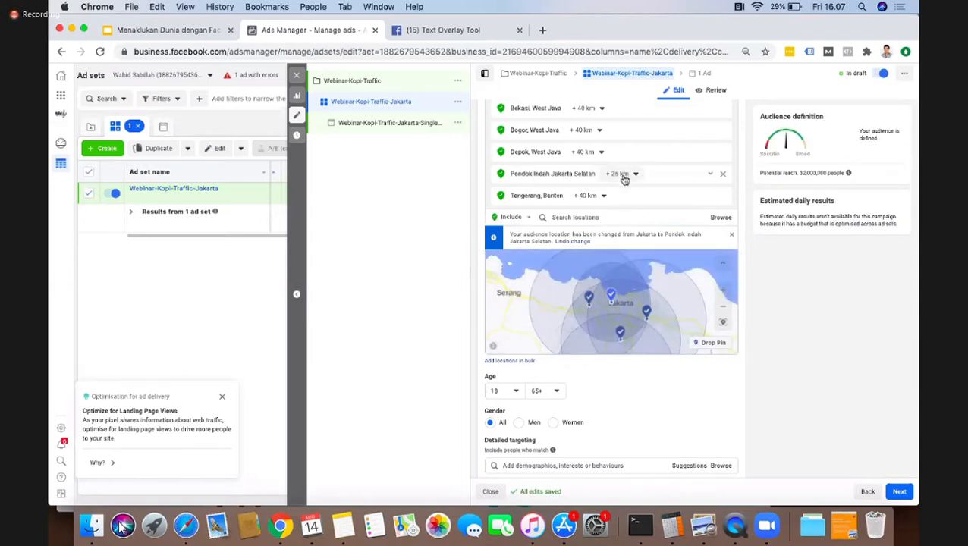
click(624, 177)
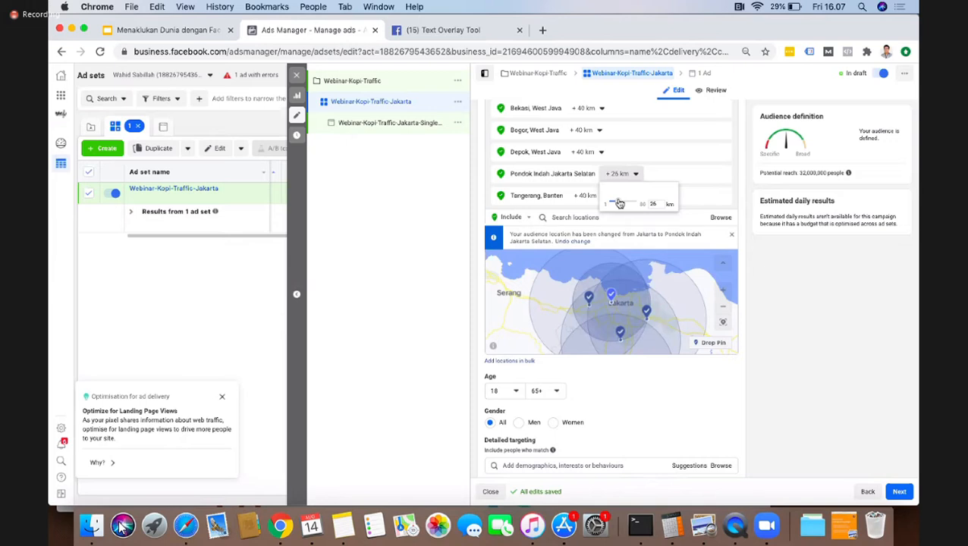
drag(624, 203, 626, 204)
drag(628, 204, 623, 204)
drag(618, 204, 615, 203)
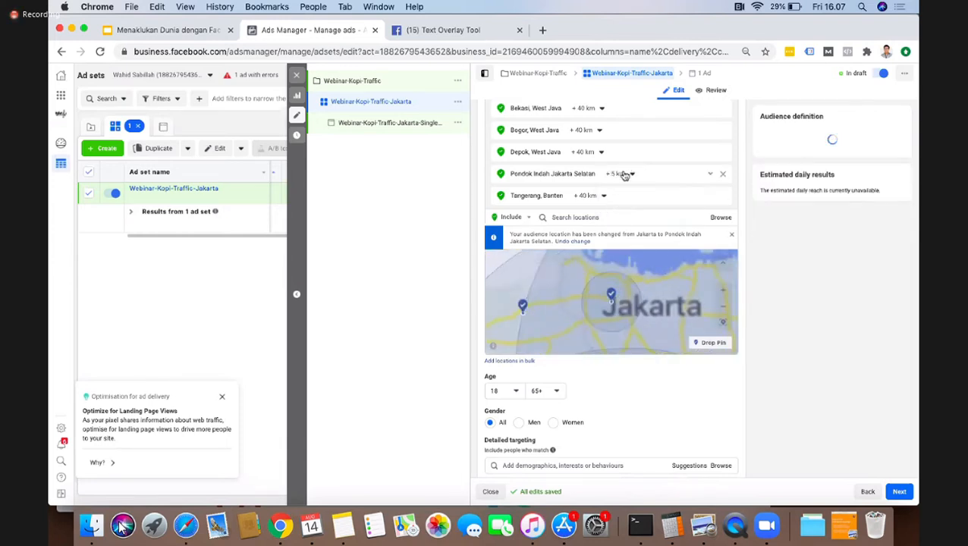
Step: Remove Pondok Indah Jakarta Selatan from the included locations
click(622, 174)
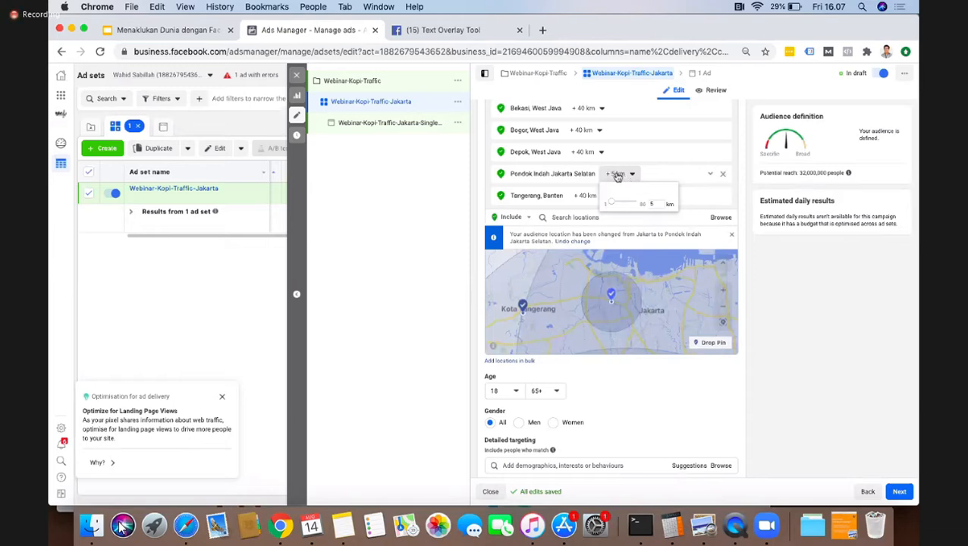
click(726, 176)
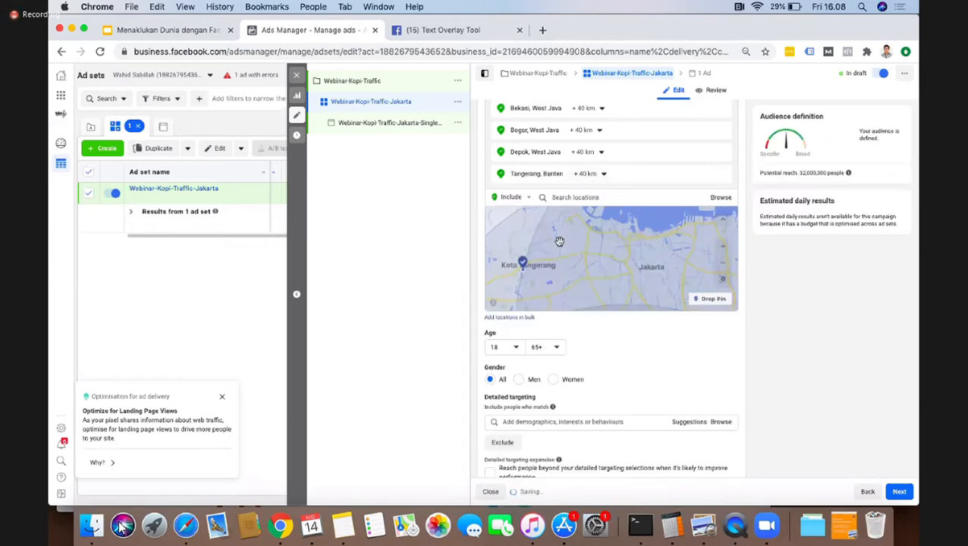
scroll(565, 175, up, 2)
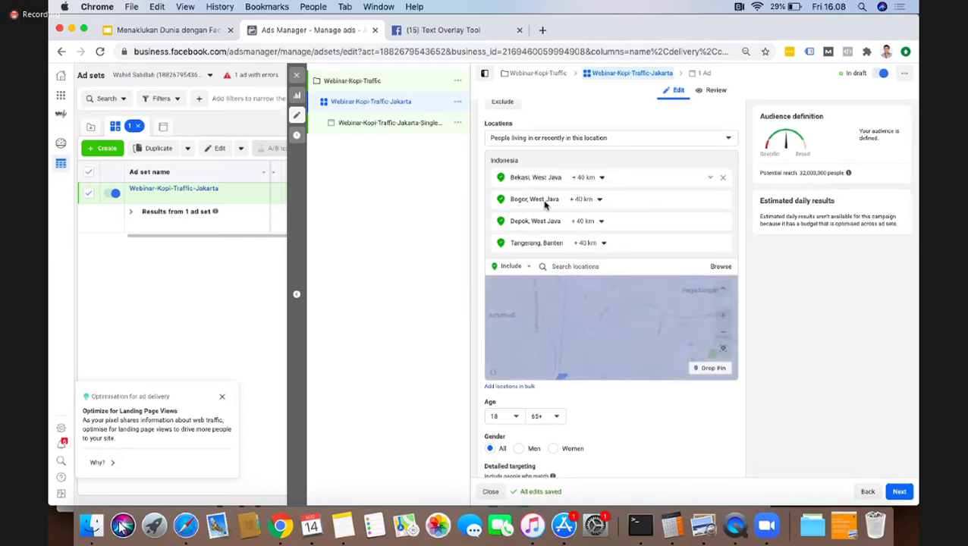
Step: Search the locations for Jakarta and add Jakarta, Indonesia to the included locations
scroll(548, 197, down, 1)
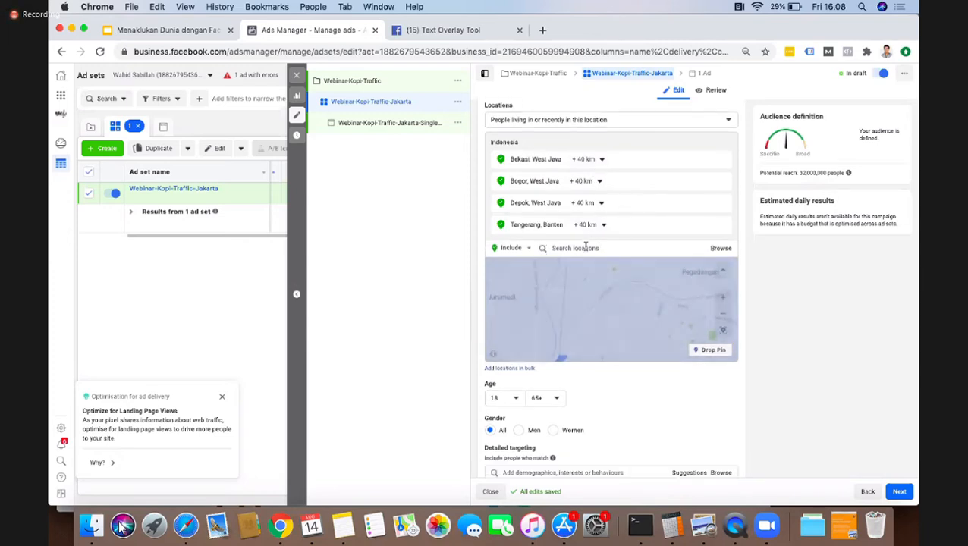
text(jakarta)
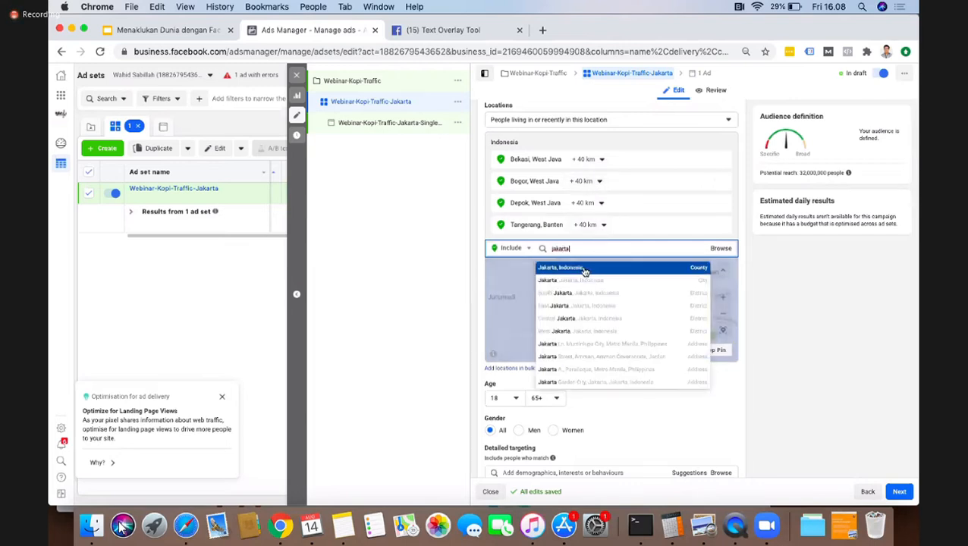
click(584, 268)
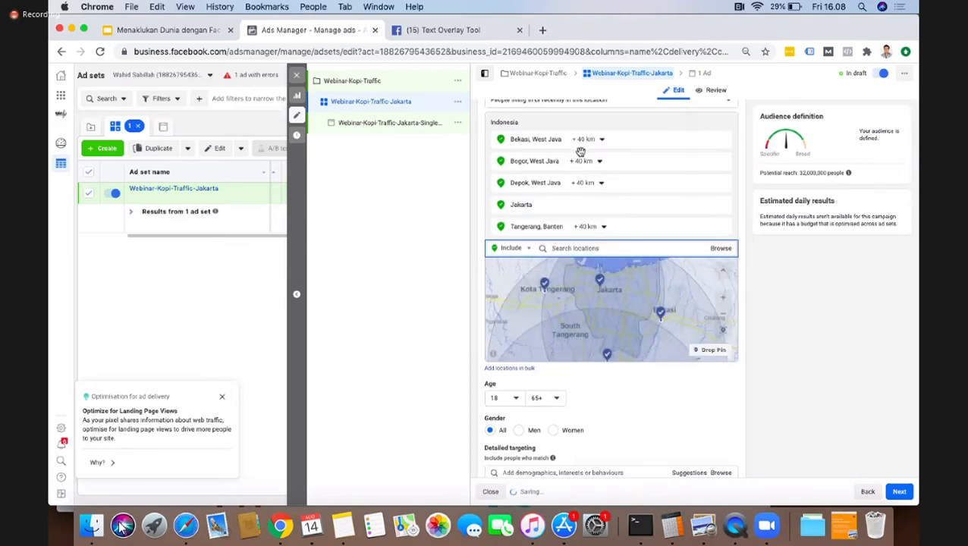
Step: Reduce the radius around Bekasi, West Java to 21 km and return it to 40 km
scroll(801, 371, down, 1)
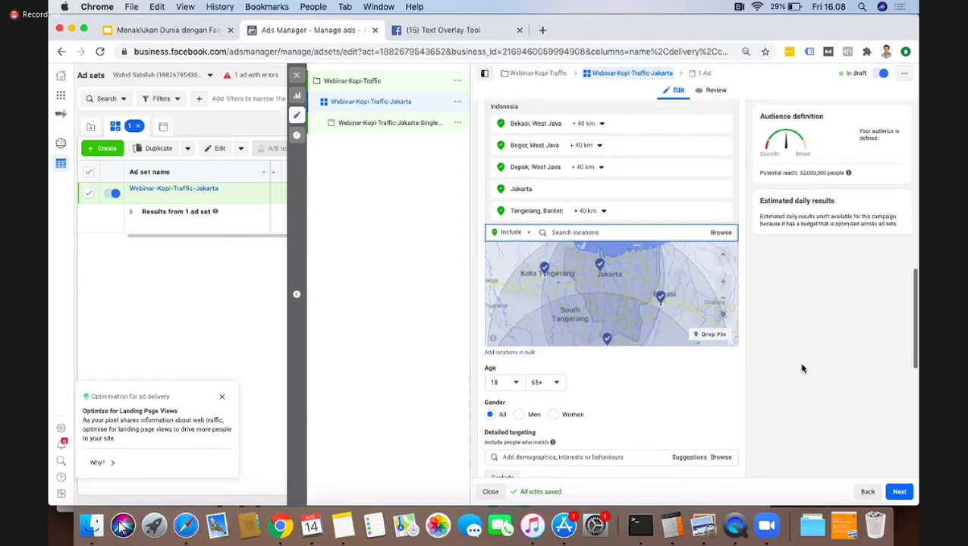
click(588, 124)
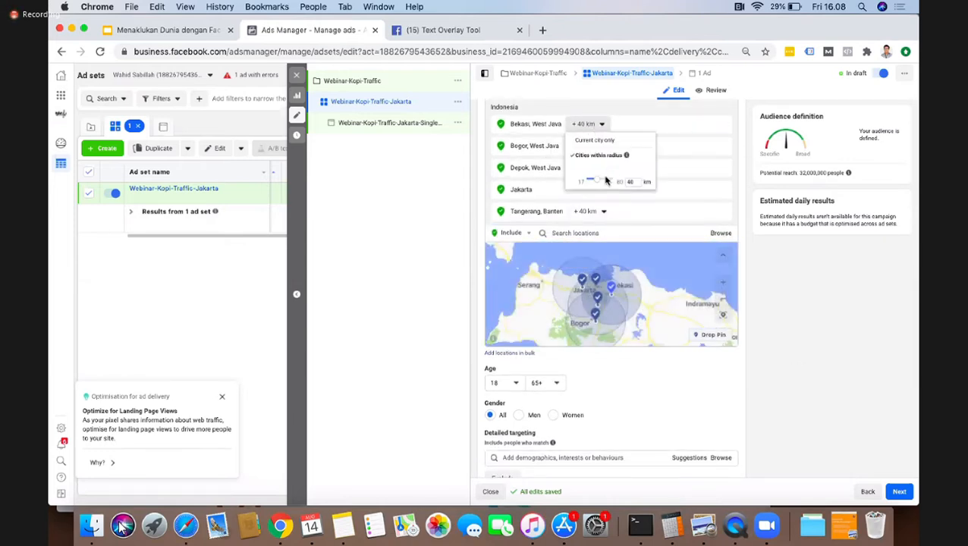
drag(598, 182, 589, 180)
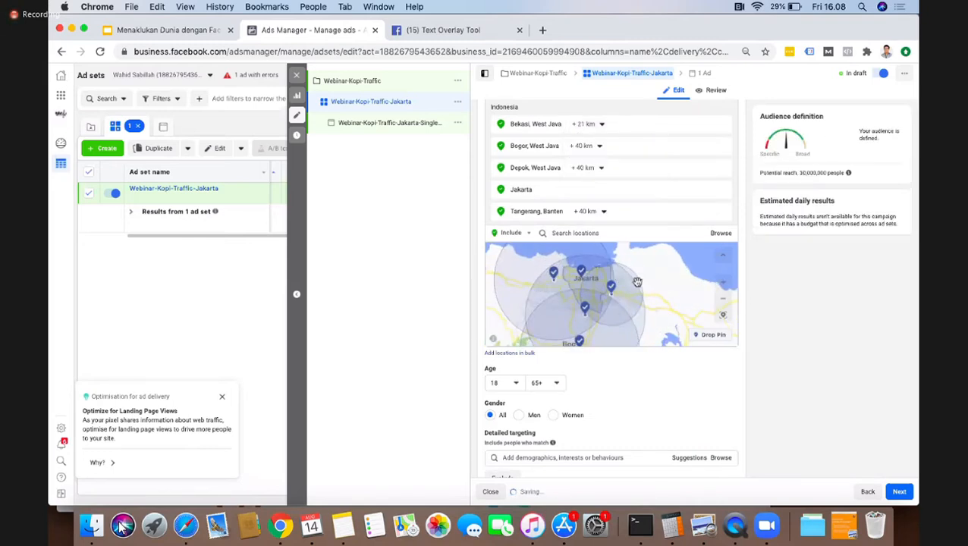
click(583, 125)
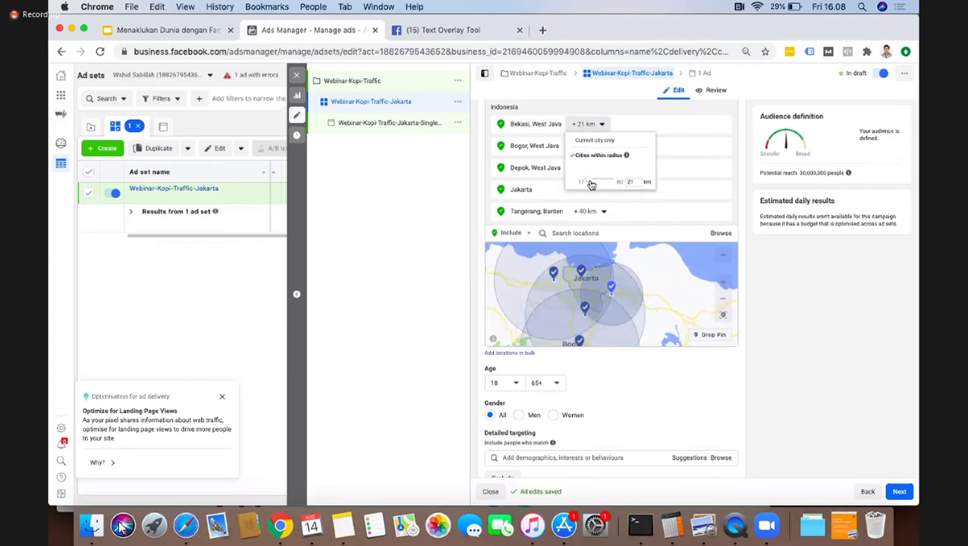
drag(589, 184, 600, 183)
click(874, 342)
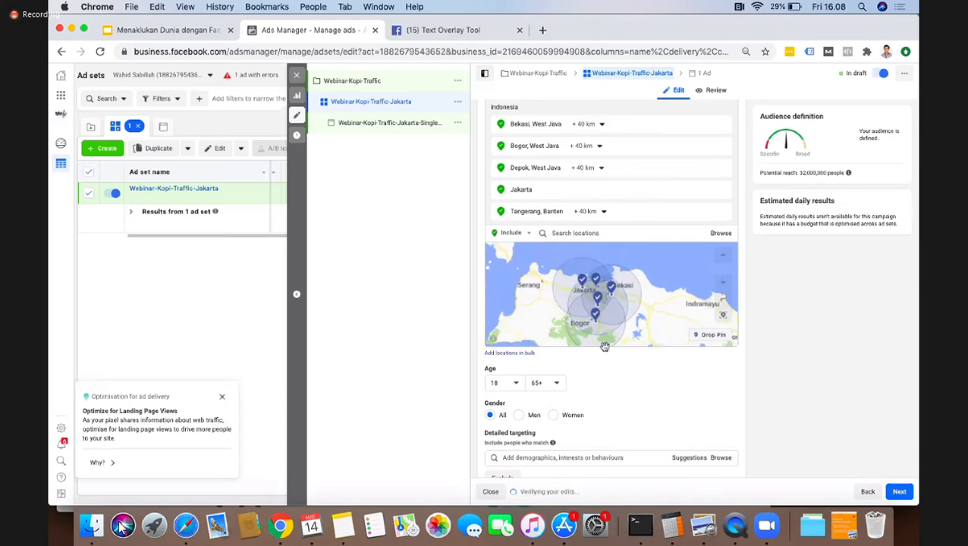
drag(675, 304, 676, 294)
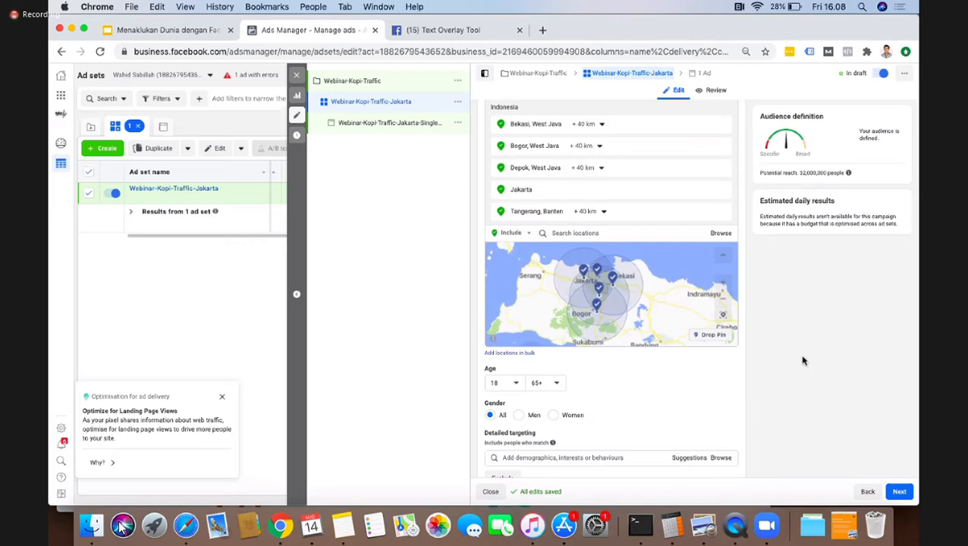
Step: Set the audience's age range to 18 through 35
scroll(747, 361, down, 1)
scroll(600, 349, down, 2)
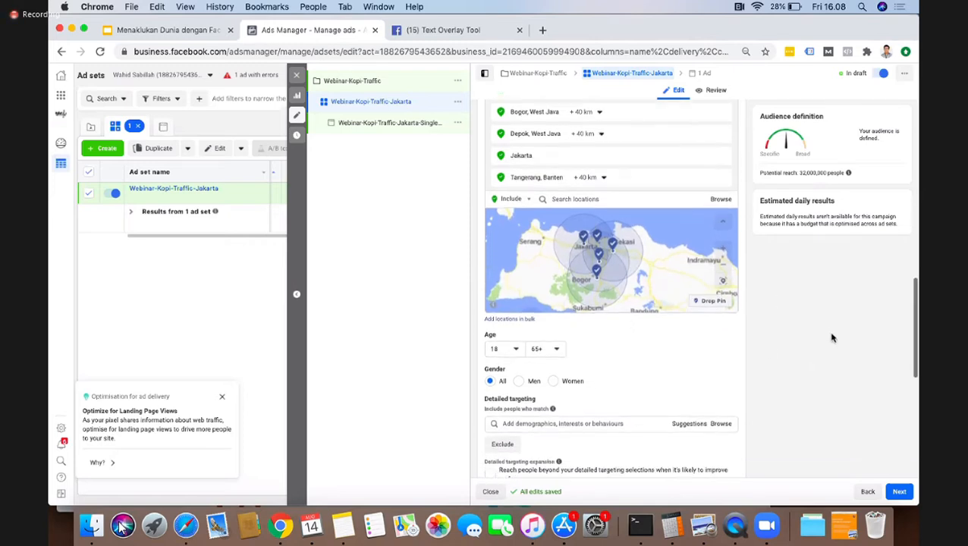
mouse_move(497, 316)
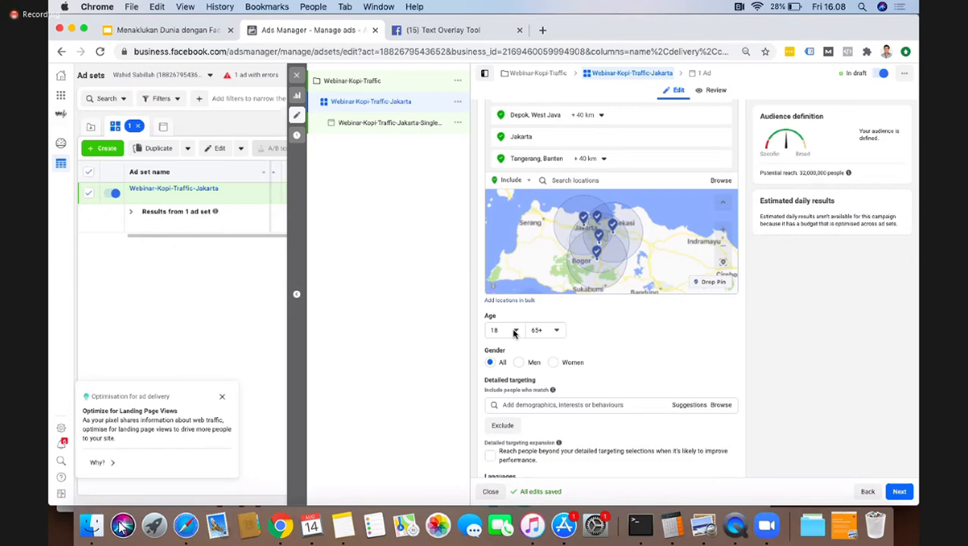
click(514, 331)
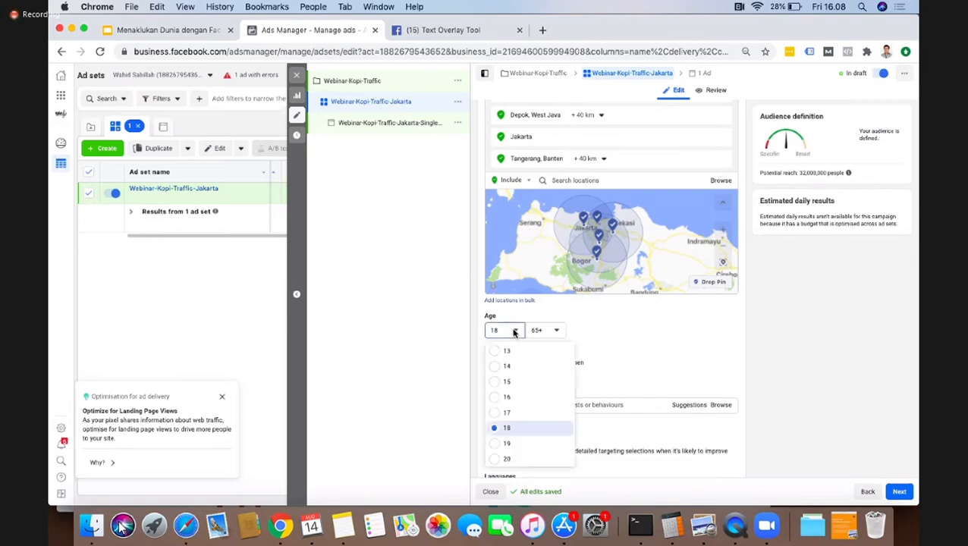
click(504, 430)
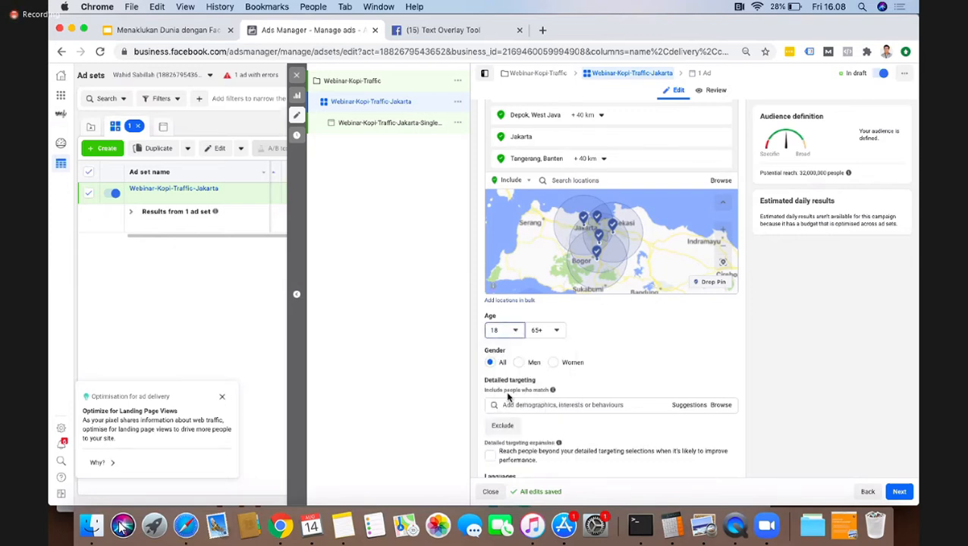
click(559, 330)
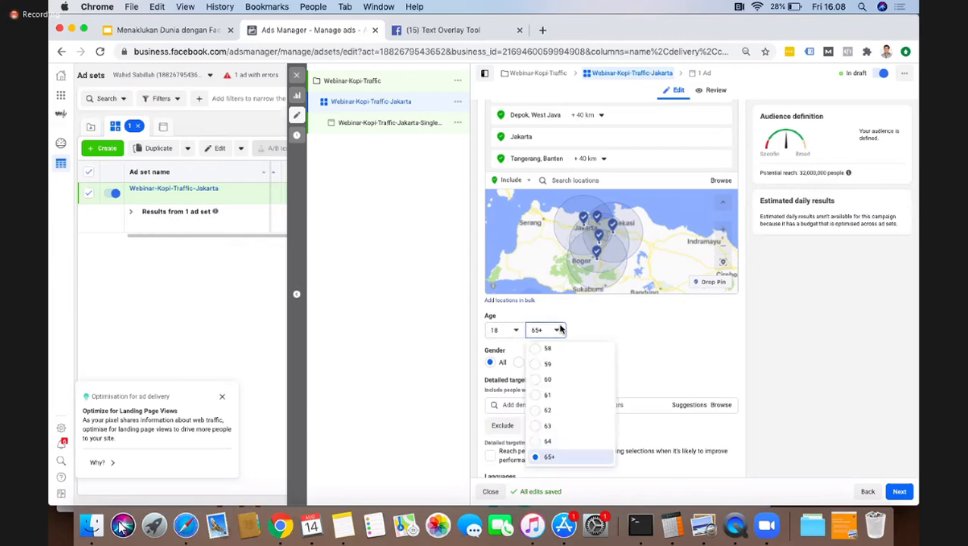
scroll(552, 405, up, 5)
scroll(552, 405, up, 6)
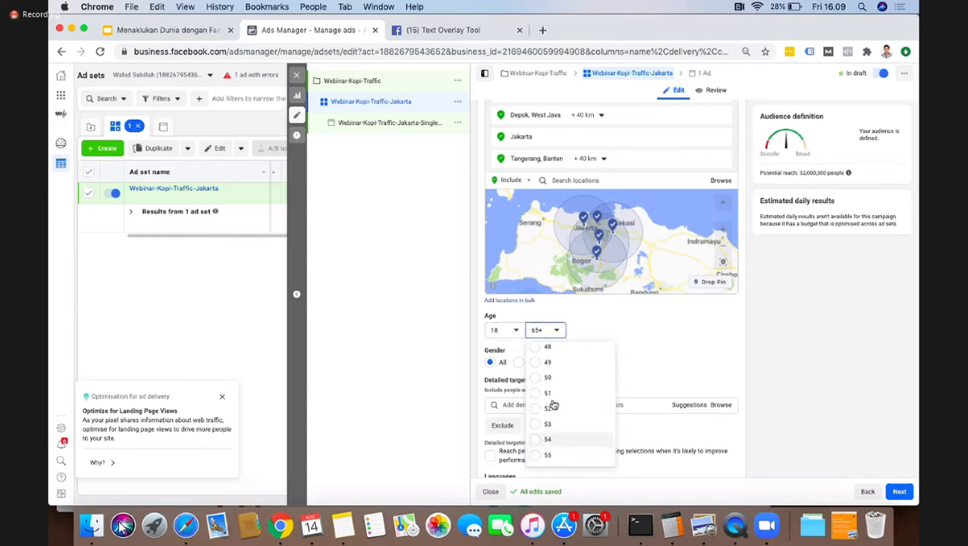
scroll(552, 405, up, 3)
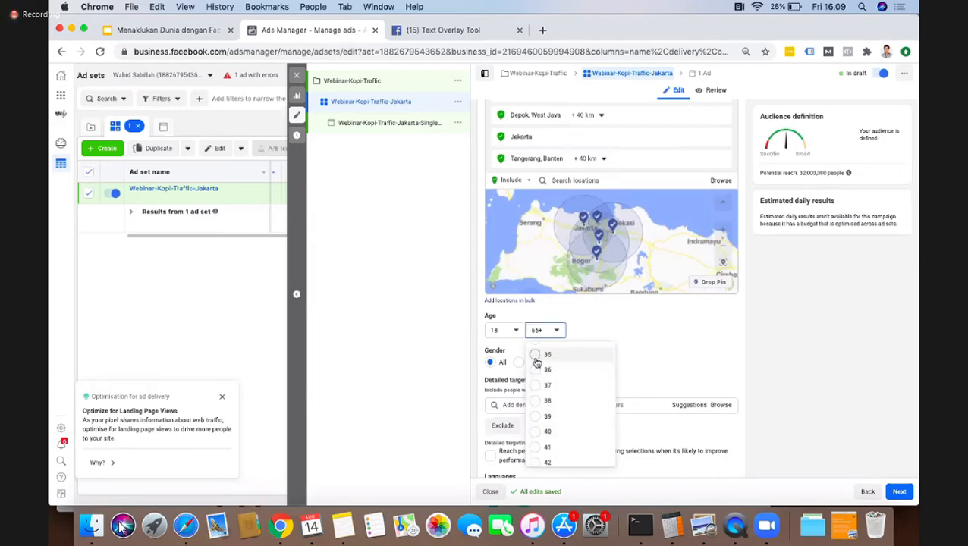
click(537, 359)
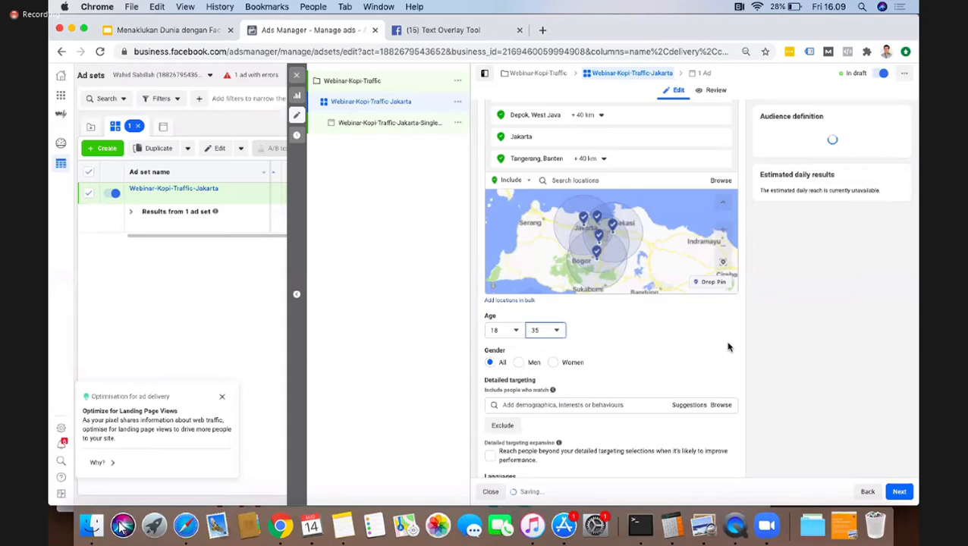
Step: Browse the demographics for education levels and add At university to the detailed targeting
scroll(729, 347, down, 3)
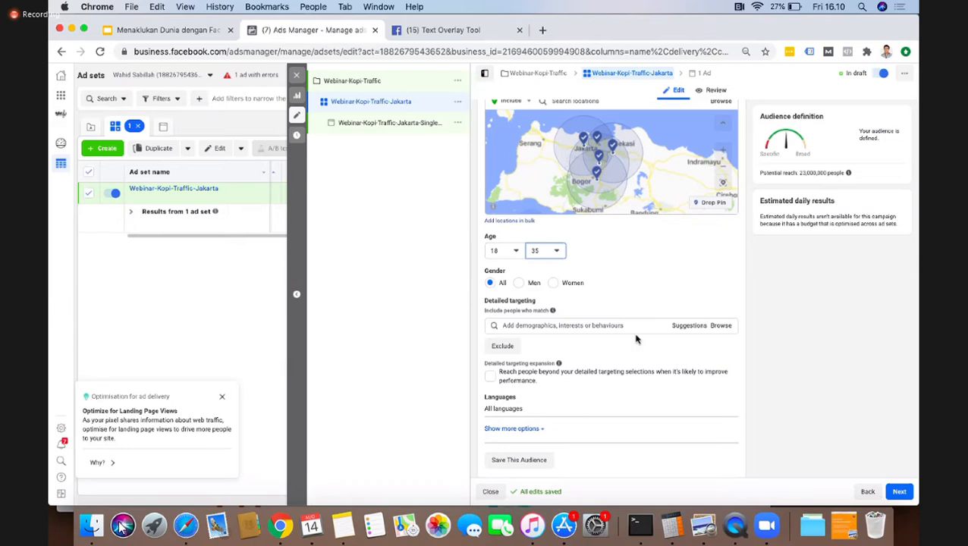
scroll(635, 339, down, 3)
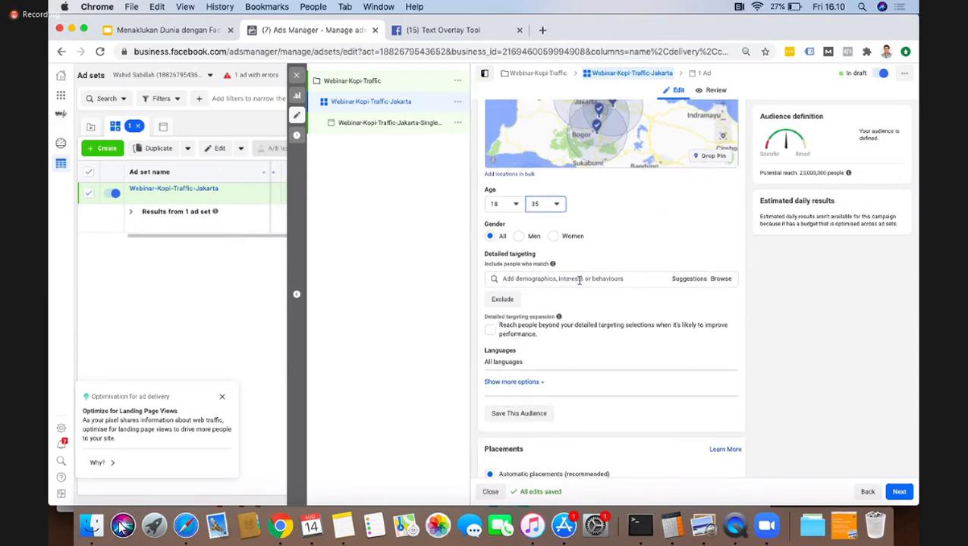
click(534, 277)
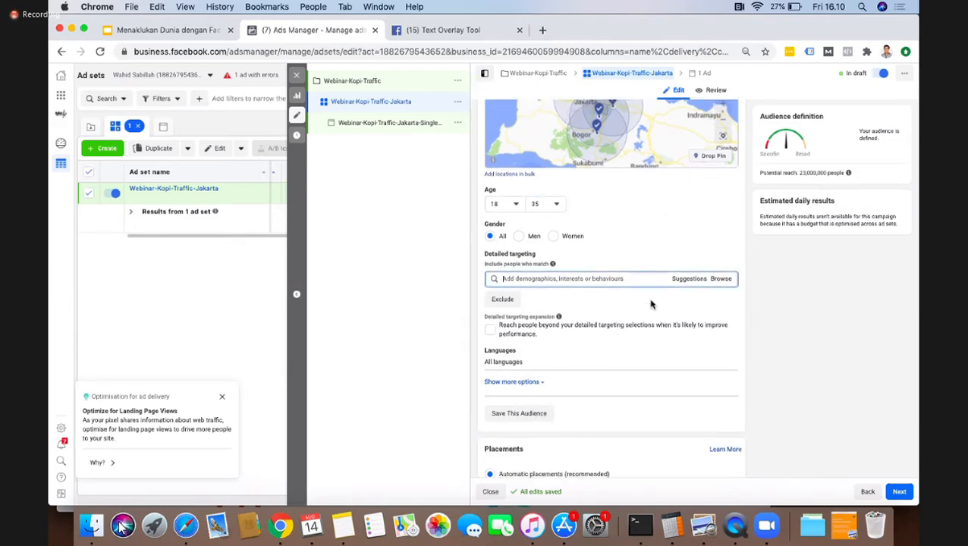
click(721, 279)
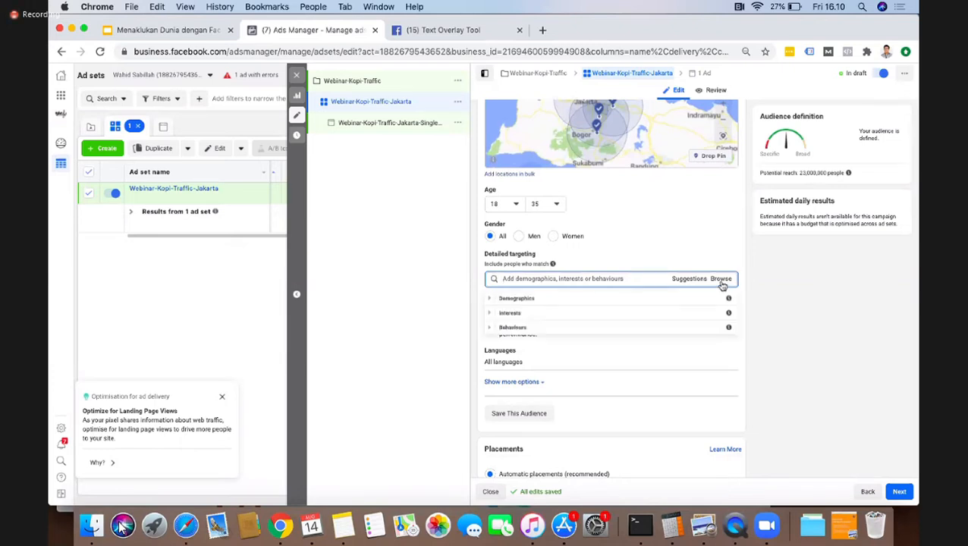
click(492, 298)
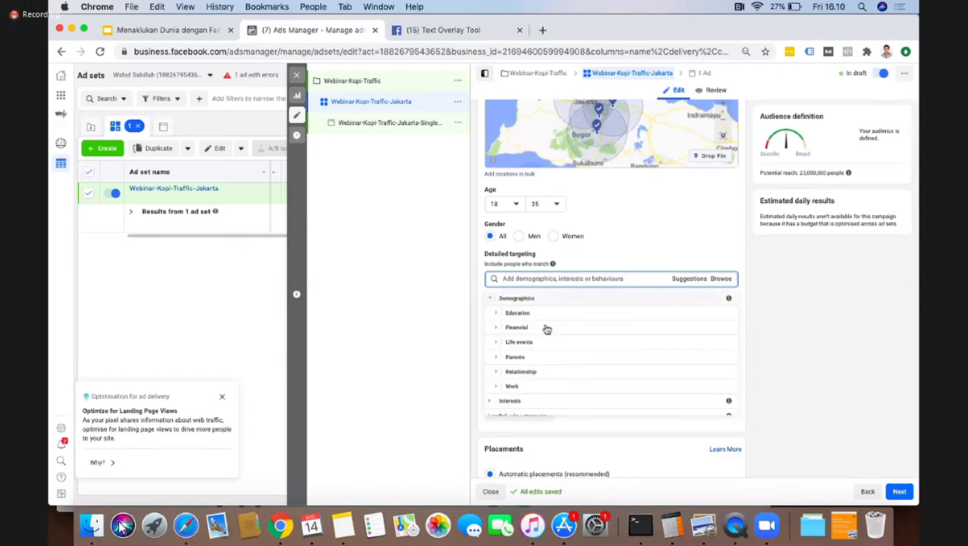
scroll(515, 346, down, 1)
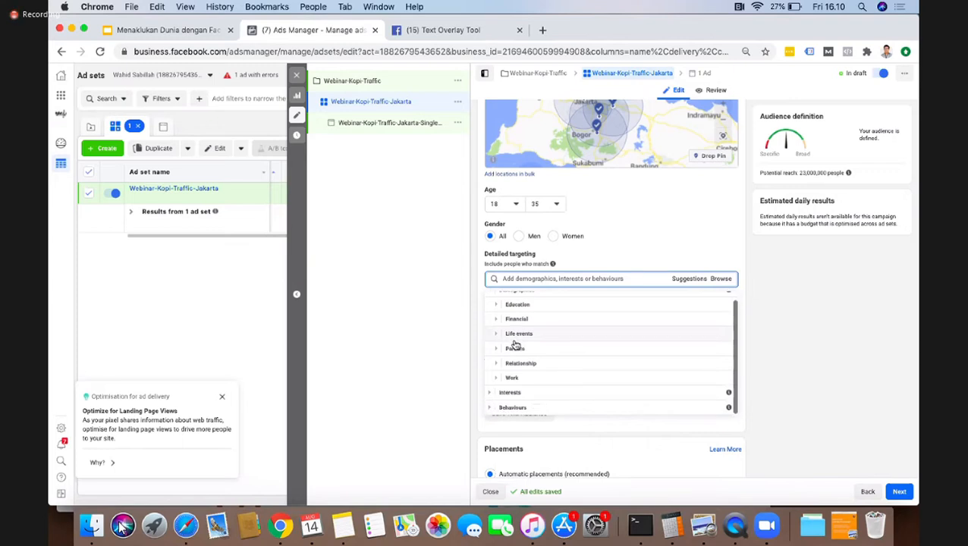
click(503, 307)
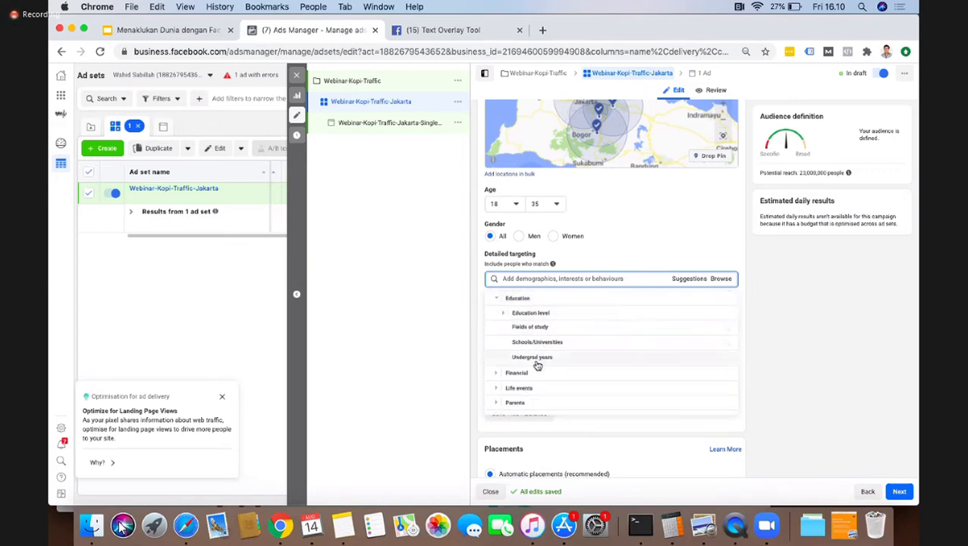
click(503, 313)
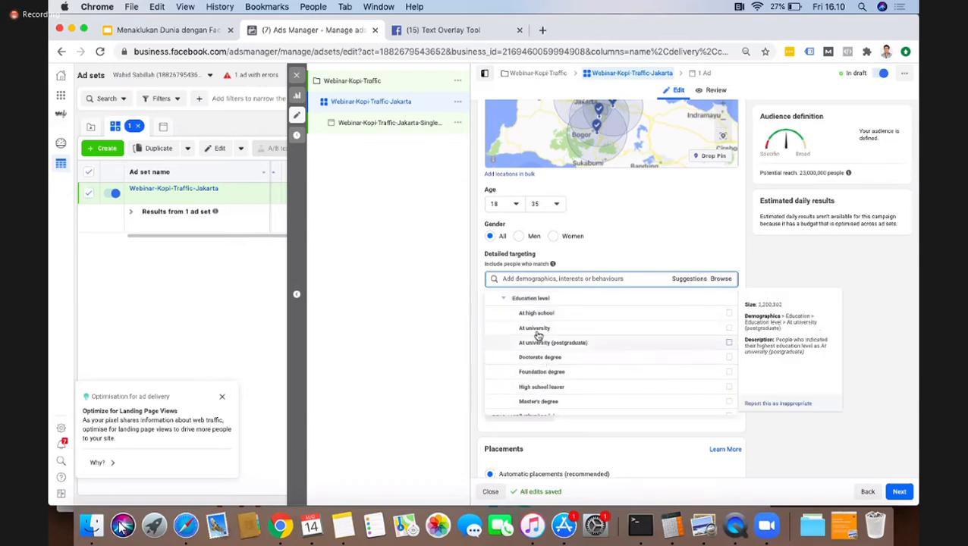
click(536, 328)
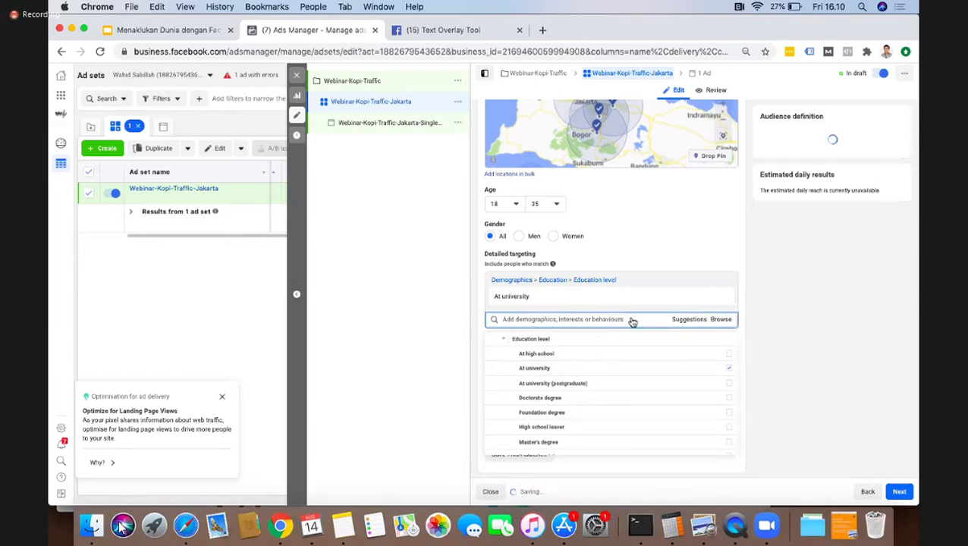
Step: Add the education level At high school to the detailed targeting
click(721, 320)
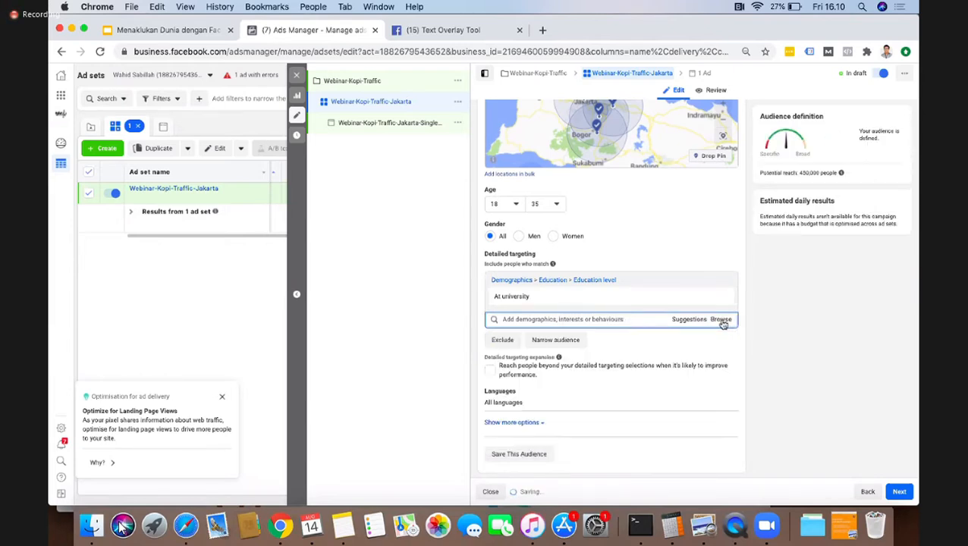
click(722, 321)
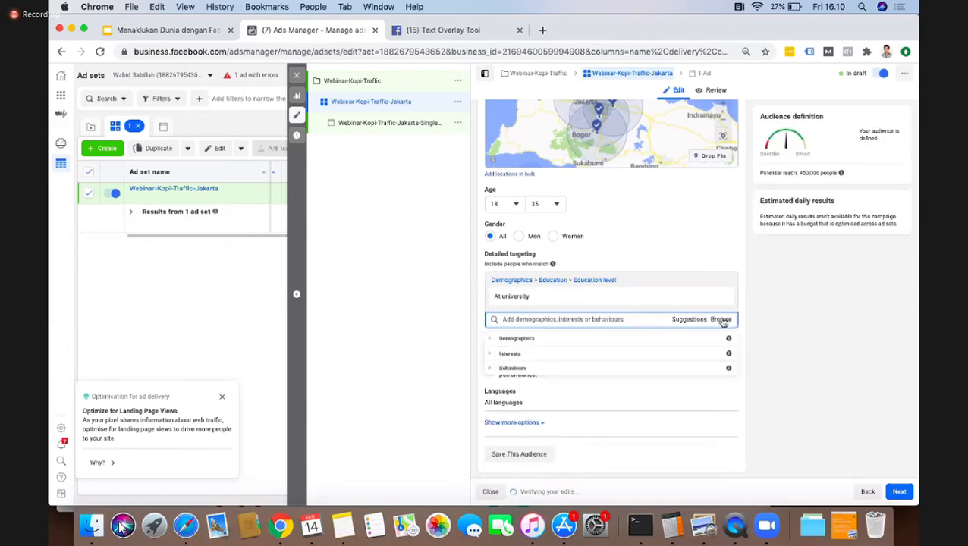
click(600, 338)
click(497, 354)
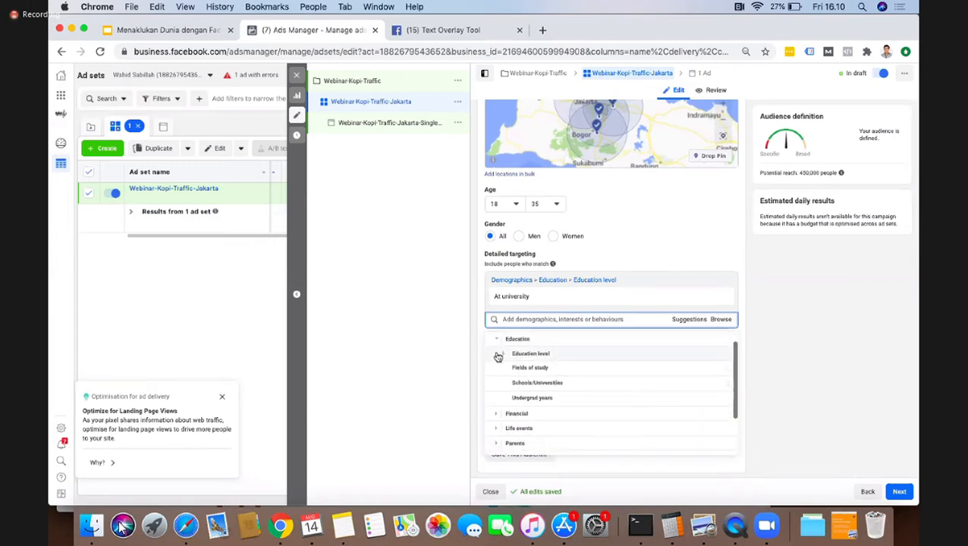
click(522, 357)
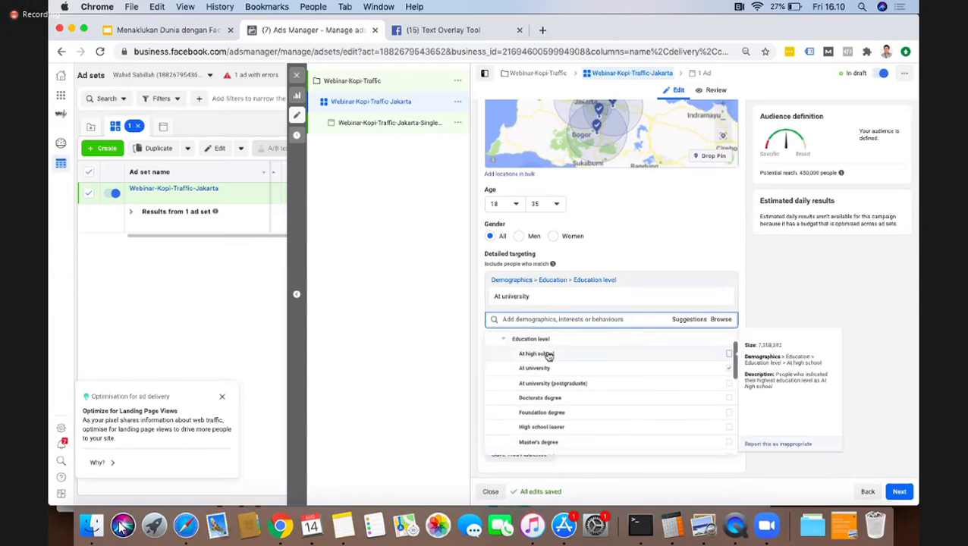
click(729, 354)
scroll(621, 395, down, 1)
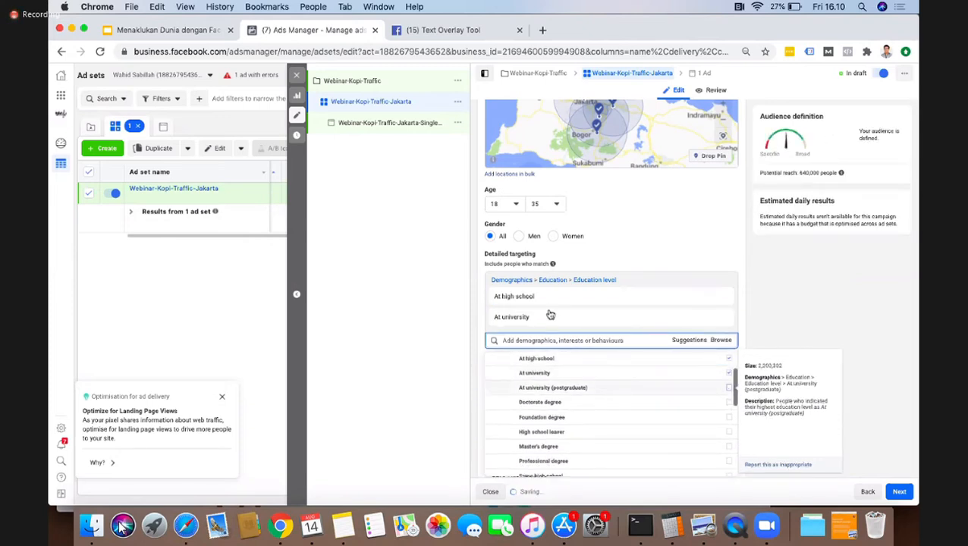
Step: Search for coffee, add the Coffee interest to the detailed targeting, and display the related targeting suggestions
click(569, 343)
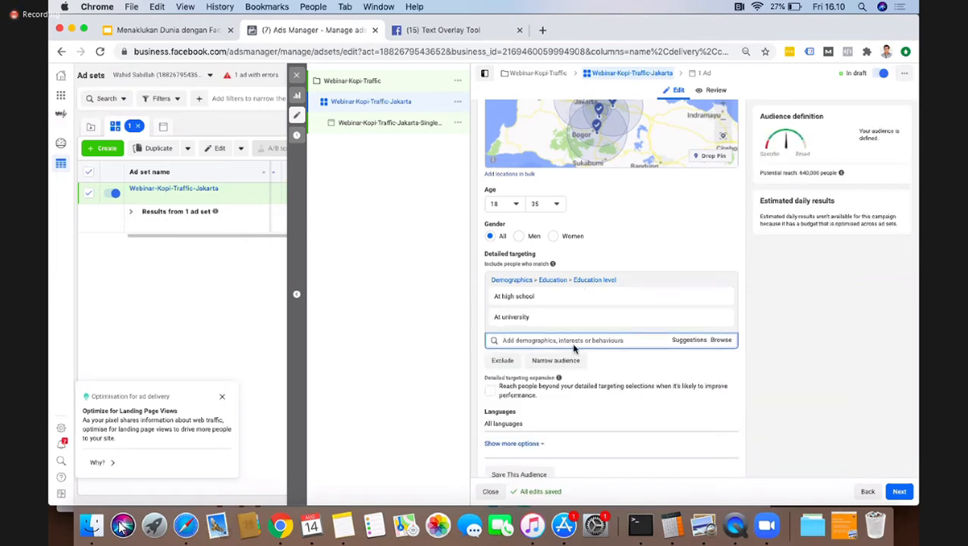
text(coffee)
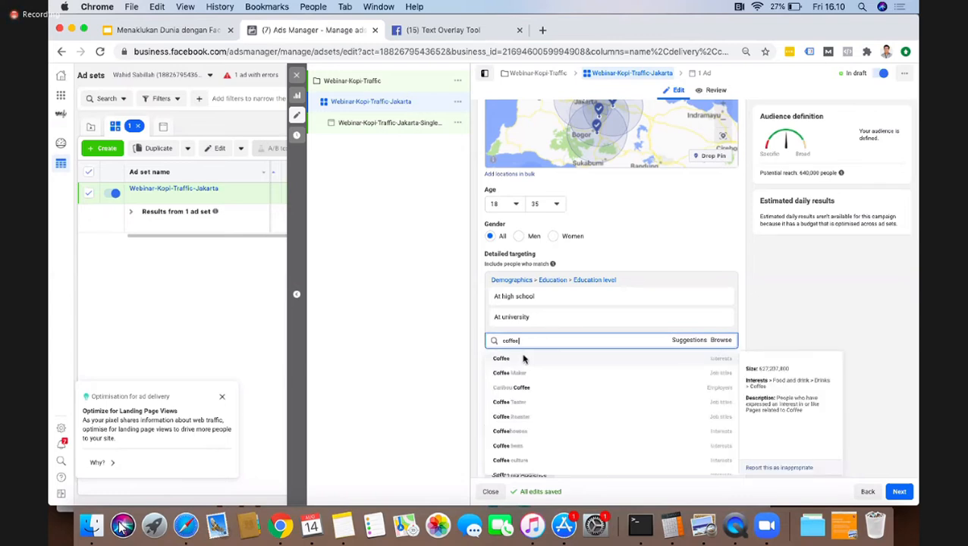
click(523, 359)
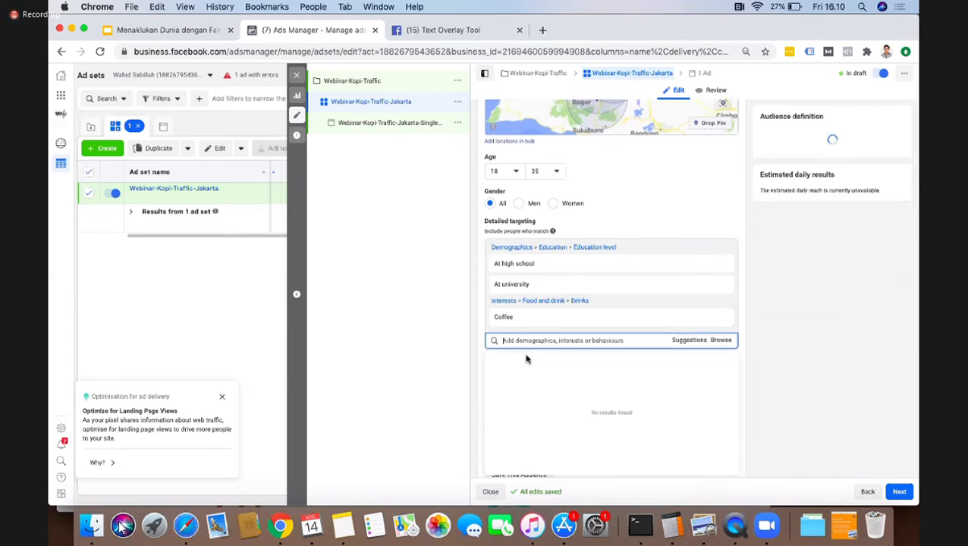
click(690, 342)
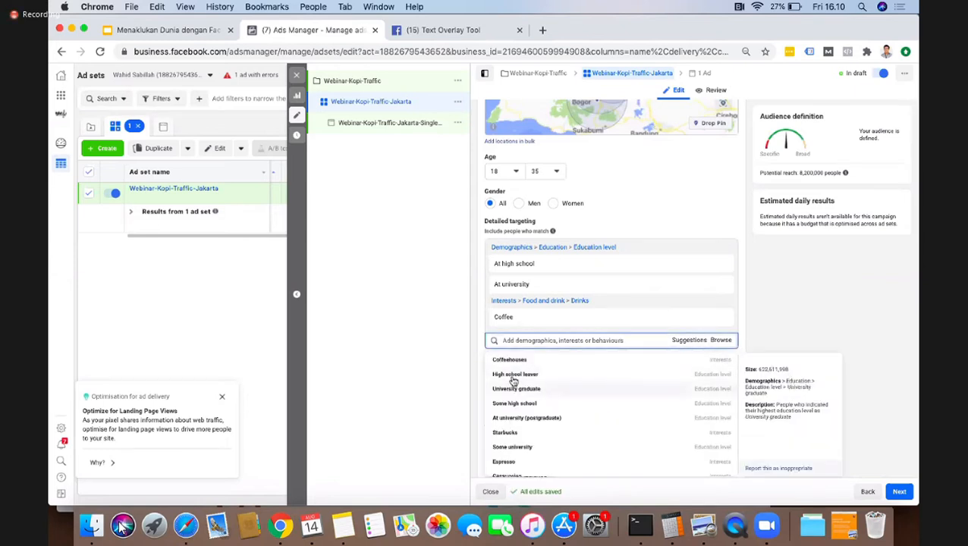
Step: Add the suggested Latte interest to the detailed targeting and look through the remaining suggestions
scroll(531, 425, down, 1)
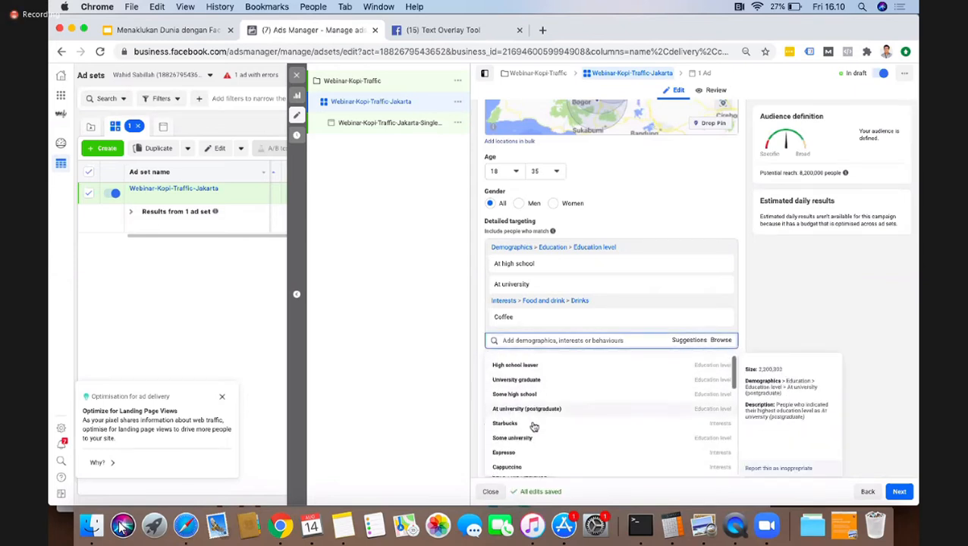
scroll(534, 427, down, 3)
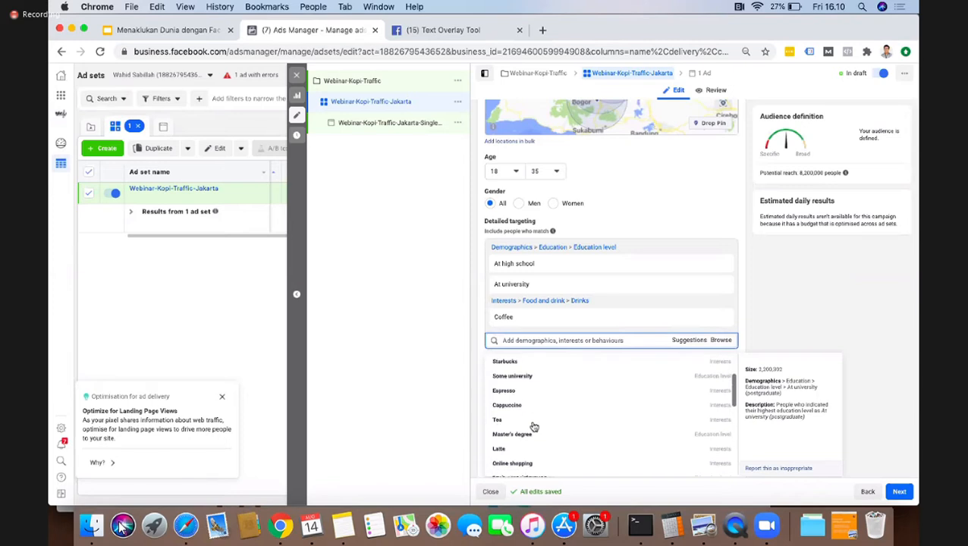
scroll(534, 427, down, 1)
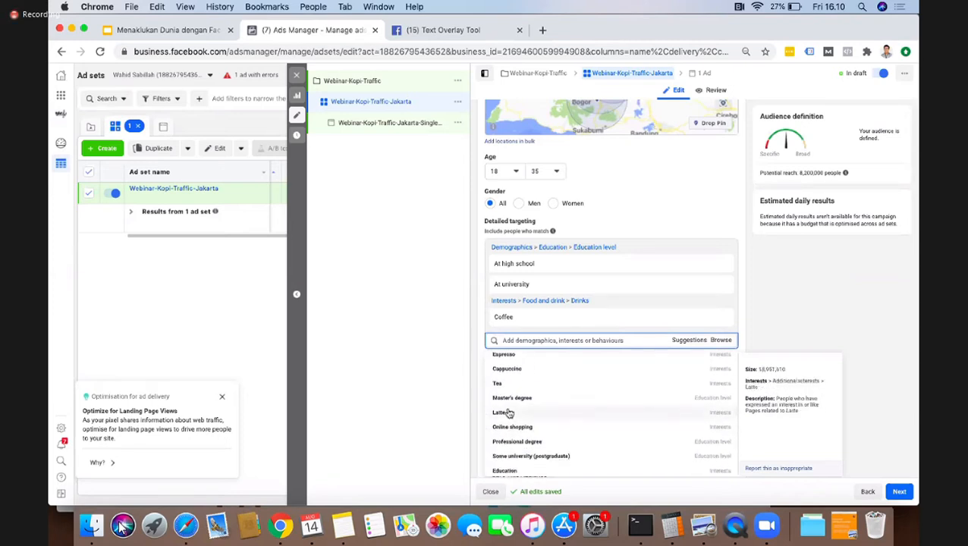
click(524, 416)
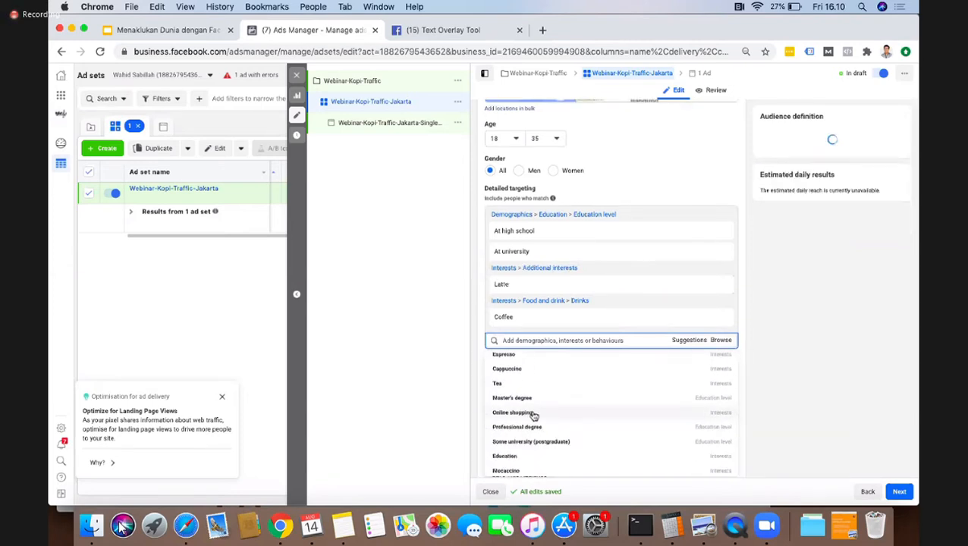
scroll(553, 423, down, 6)
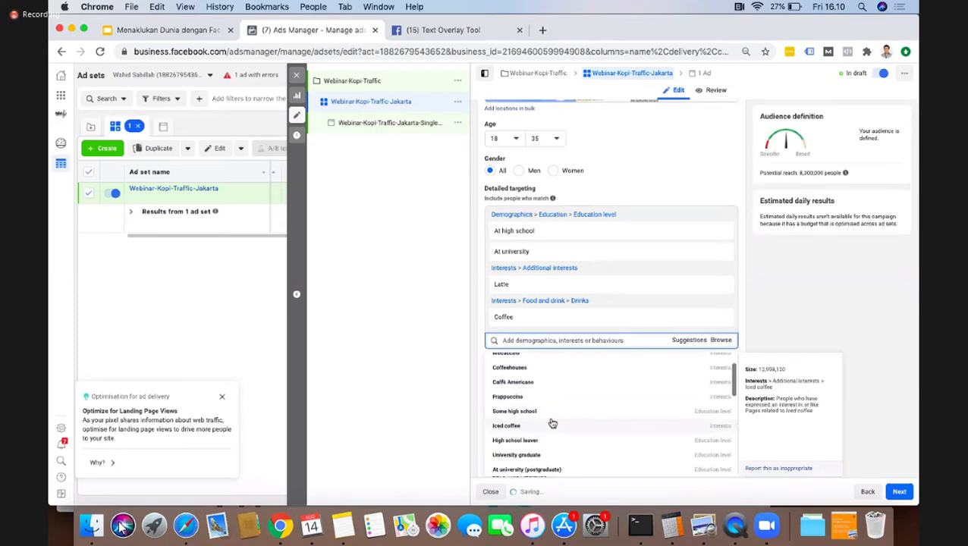
scroll(553, 423, down, 1)
scroll(553, 423, down, 7)
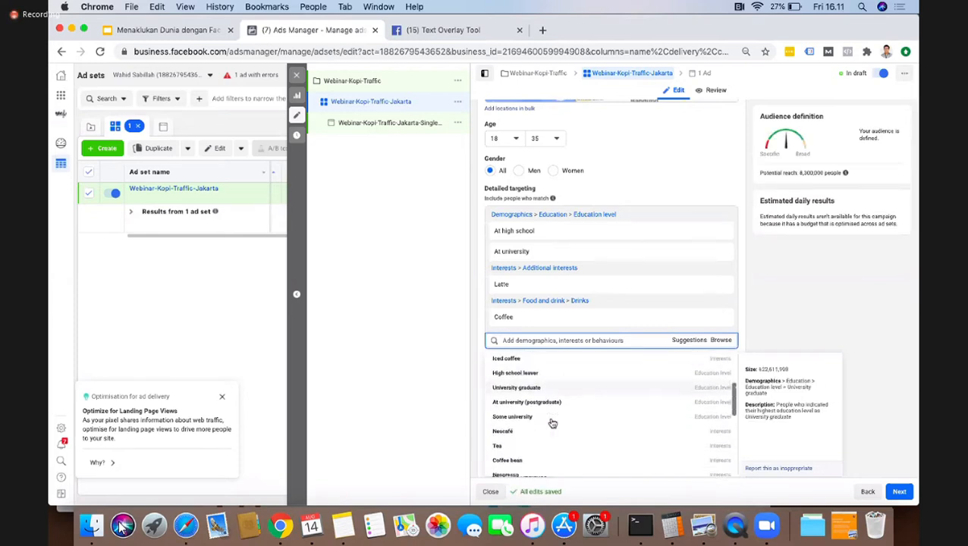
scroll(552, 424, down, 6)
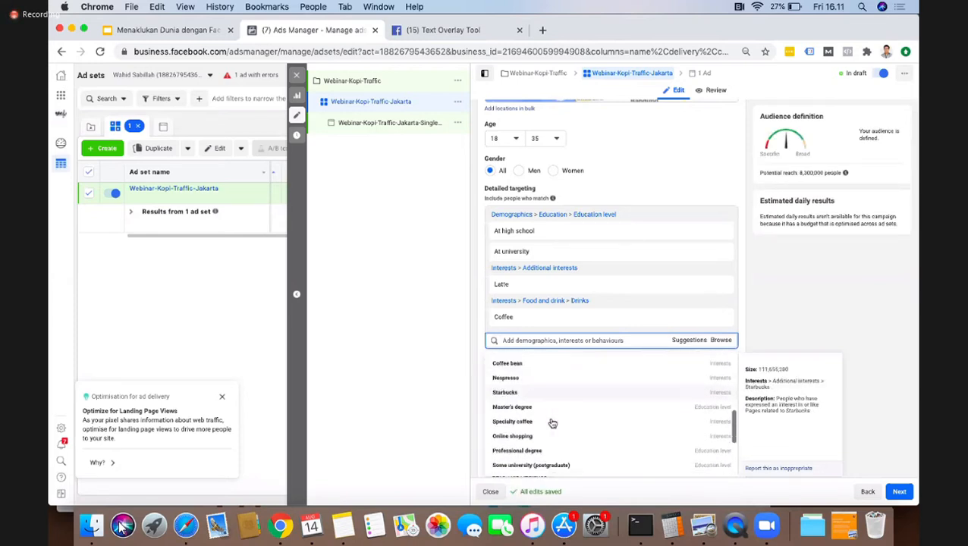
scroll(553, 423, down, 3)
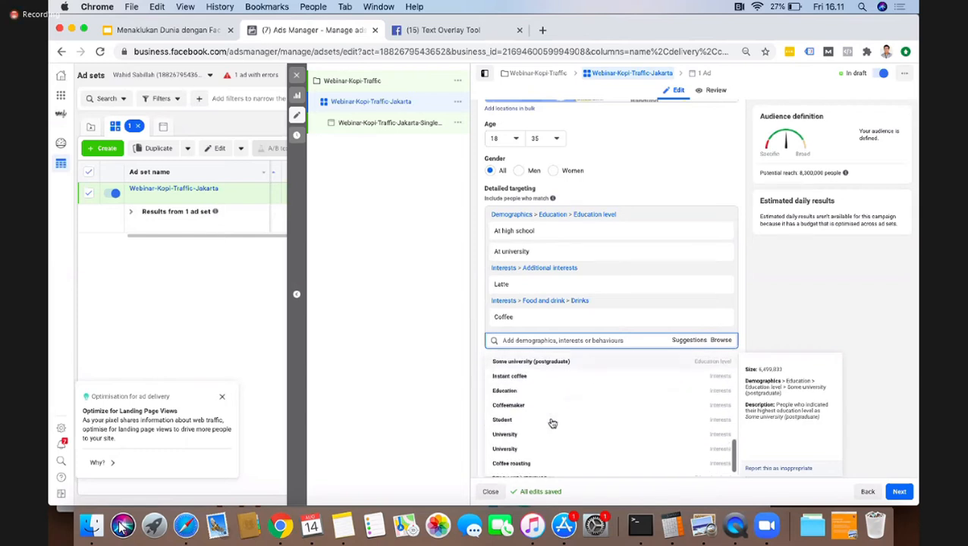
Step: Search the detailed targeting for diet and add the Healthy diet interest
click(515, 341)
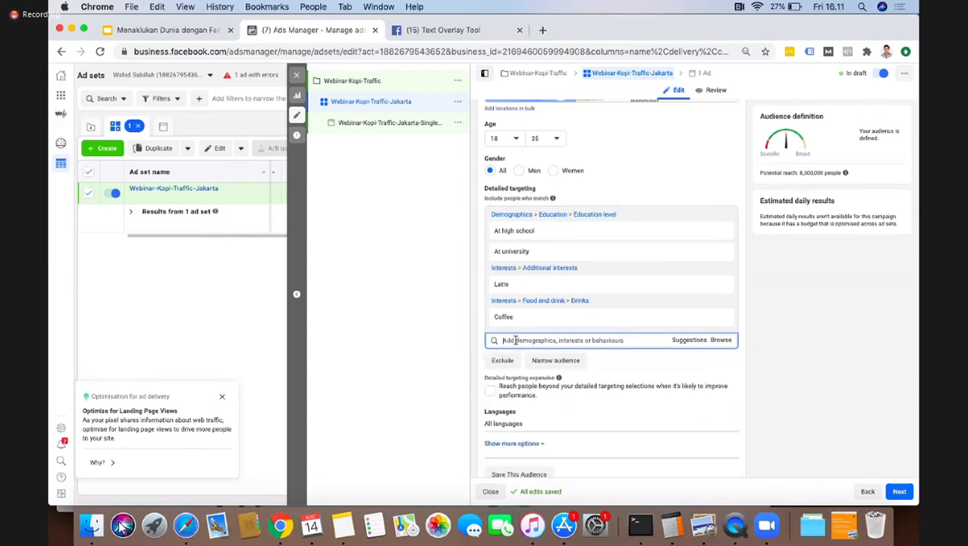
text(dis)
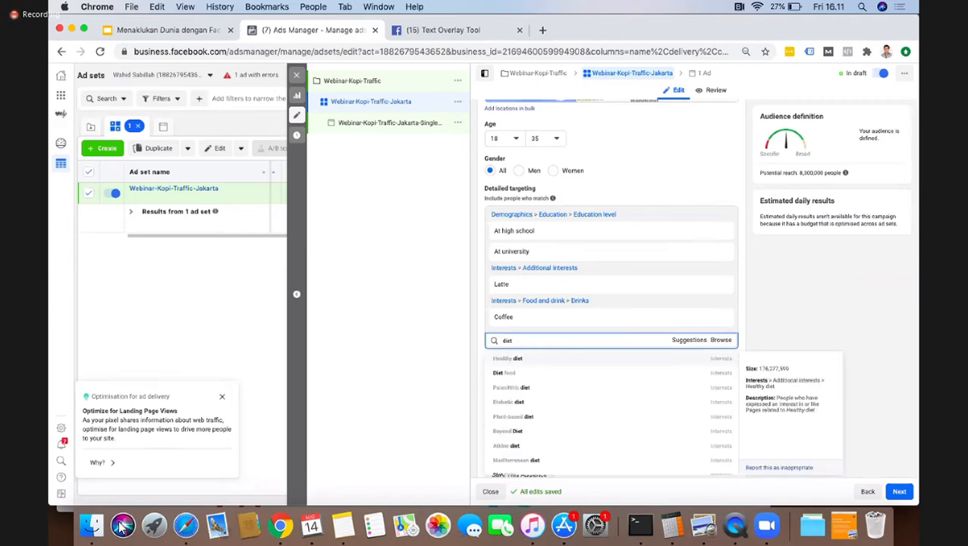
click(522, 360)
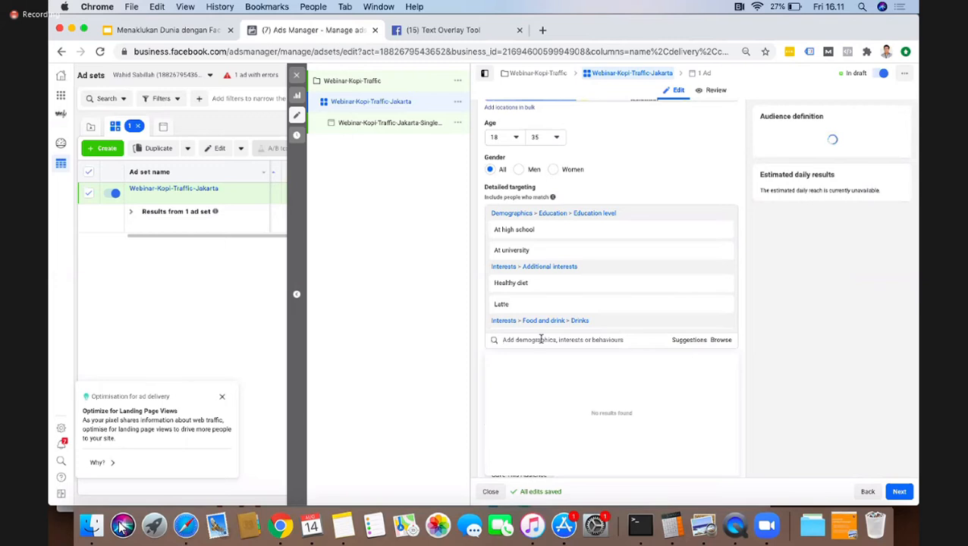
Step: Search for diet again and add the Weight loss (Fitness And wellness) interest to the detailed targeting
text(diet)
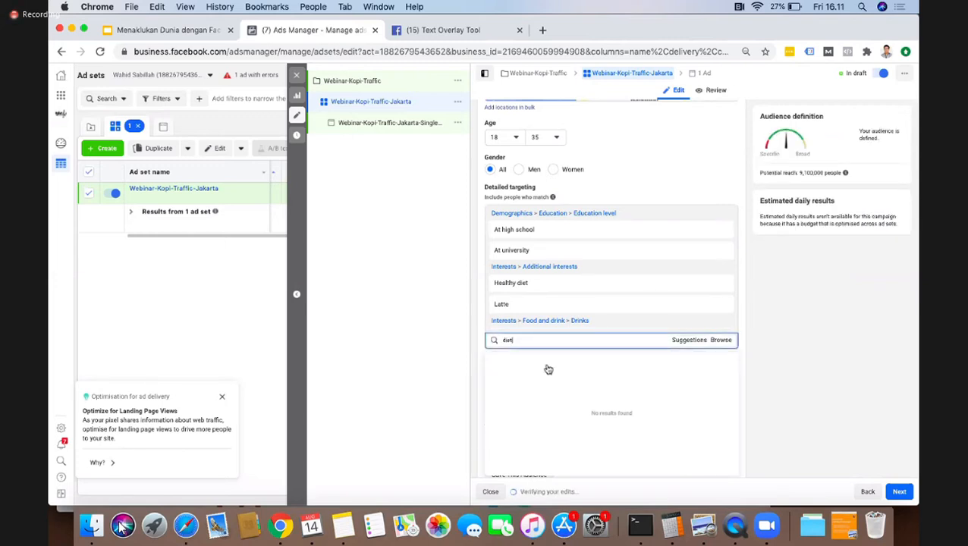
scroll(551, 433, down, 2)
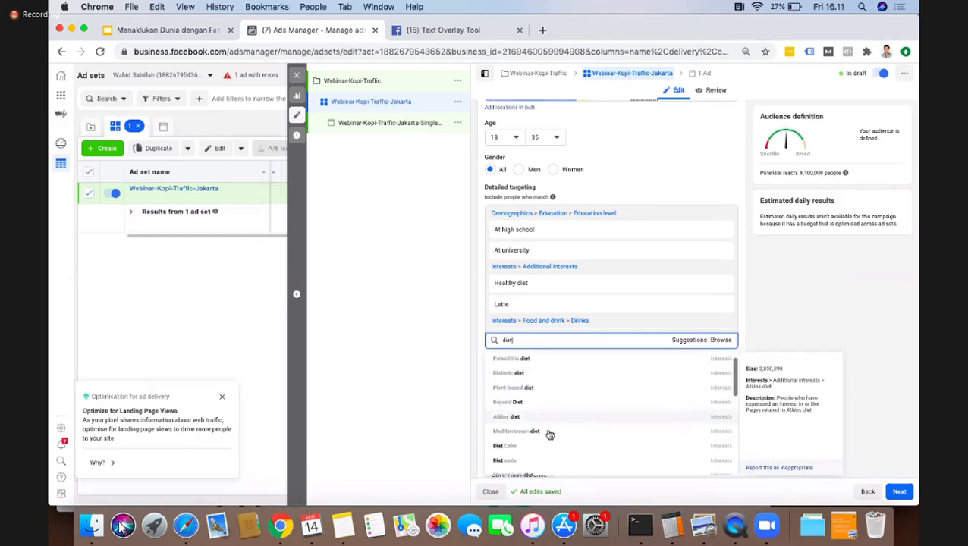
scroll(550, 435, down, 4)
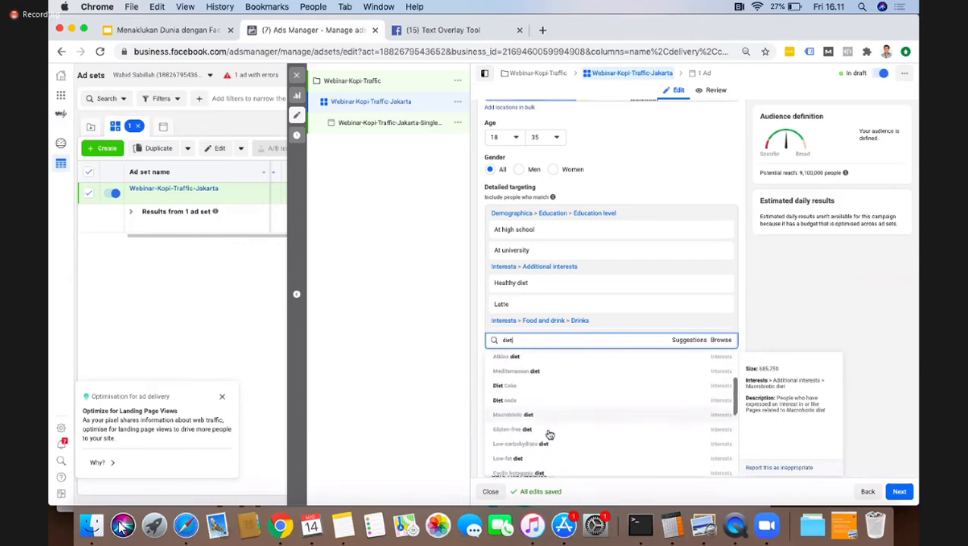
scroll(550, 434, down, 5)
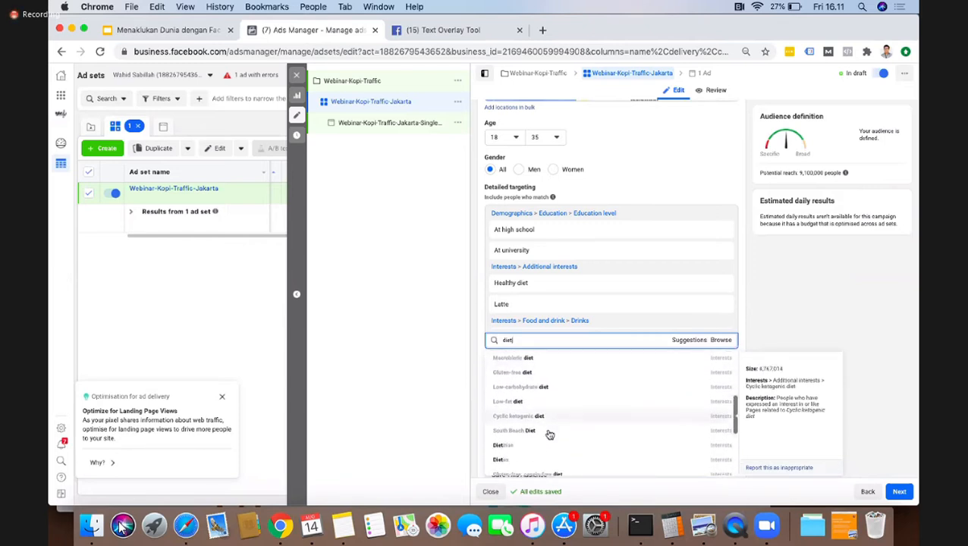
scroll(550, 435, down, 4)
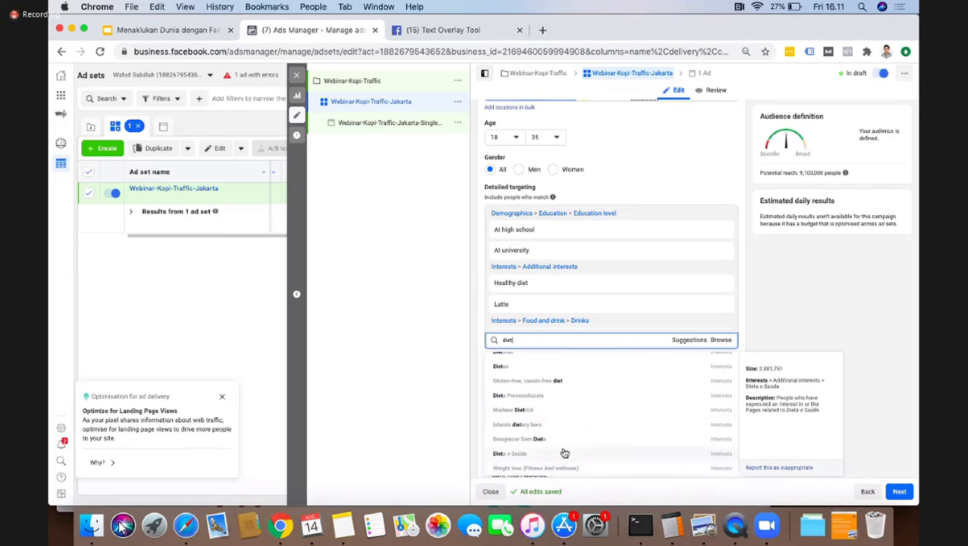
click(523, 472)
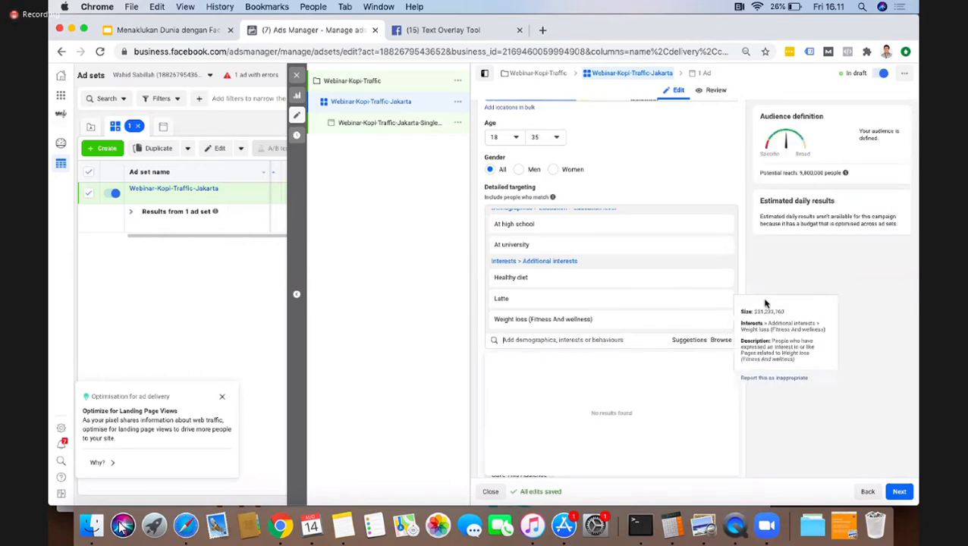
click(806, 289)
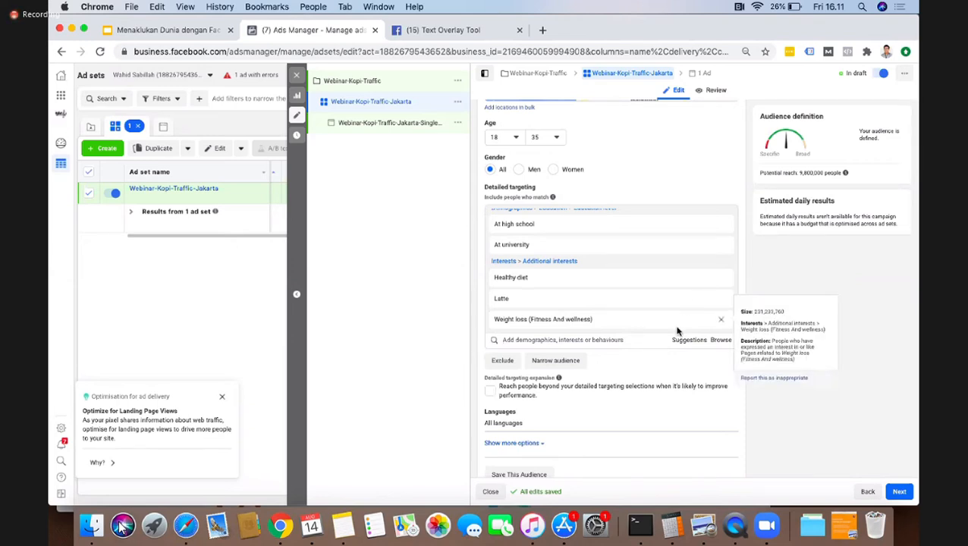
Step: Edit the audience's languages and add Indonesian
scroll(611, 381, down, 1)
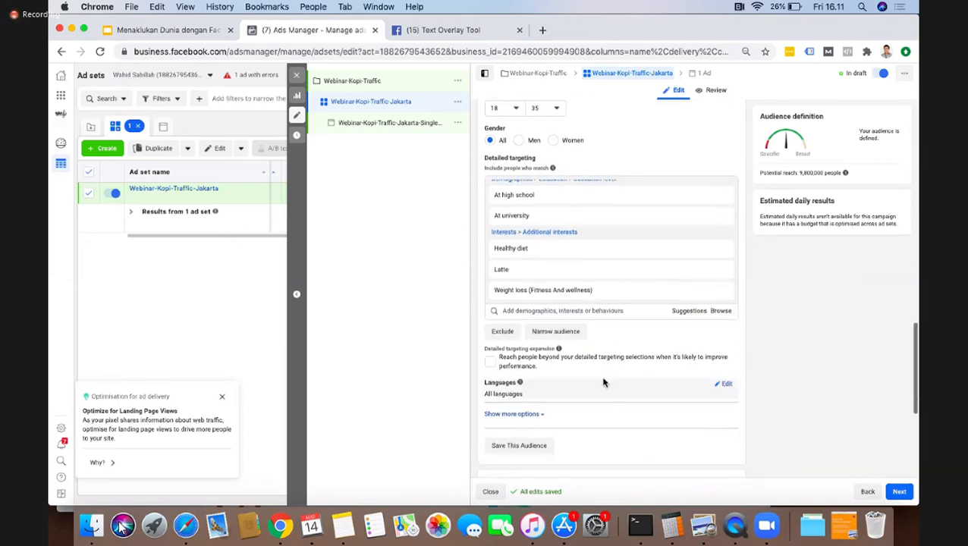
scroll(599, 376, down, 2)
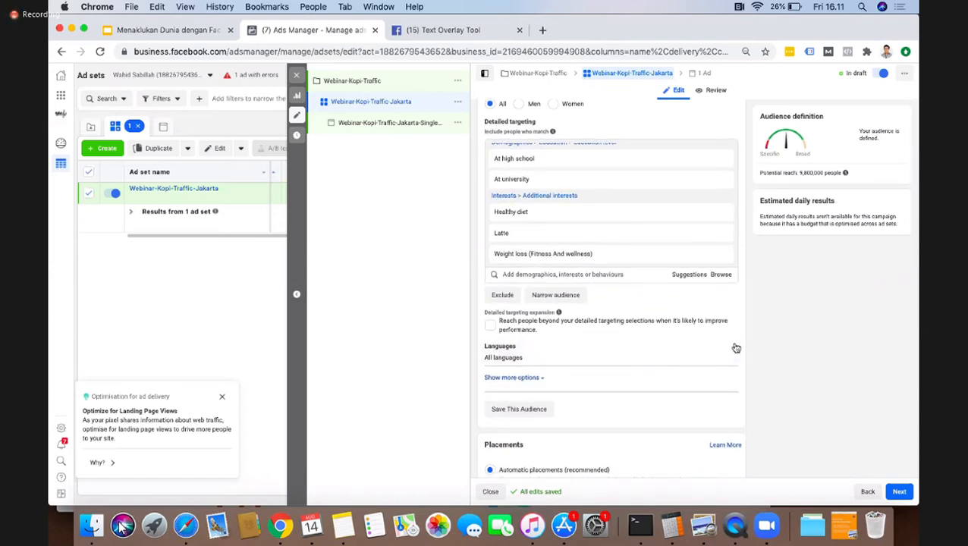
click(727, 349)
click(581, 359)
text(indone)
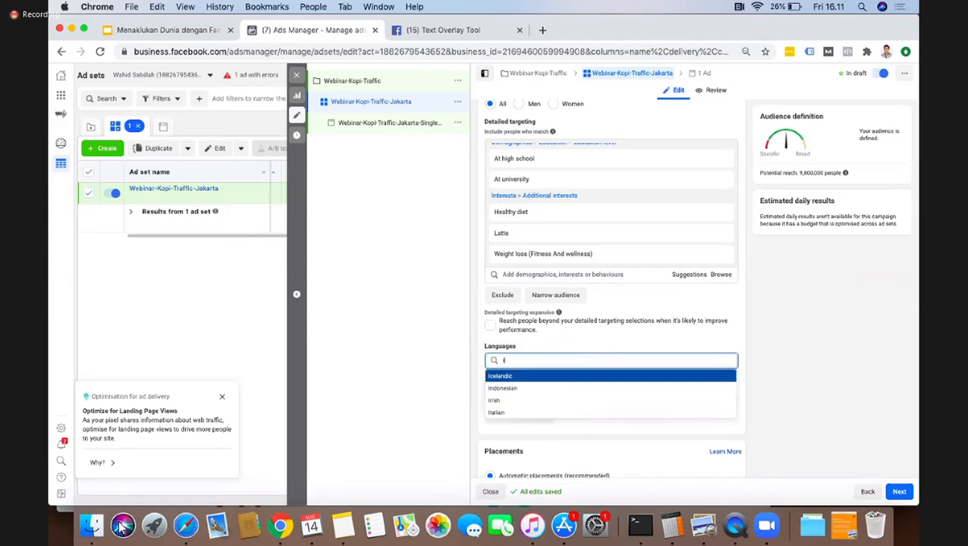
key(BackSpace)
key(BackSpace)
text(ndonesia)
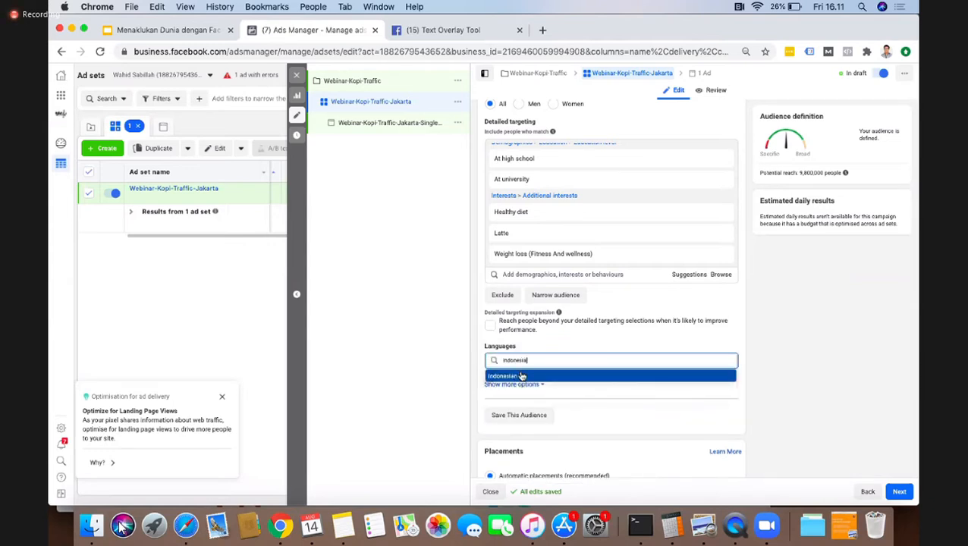
click(522, 375)
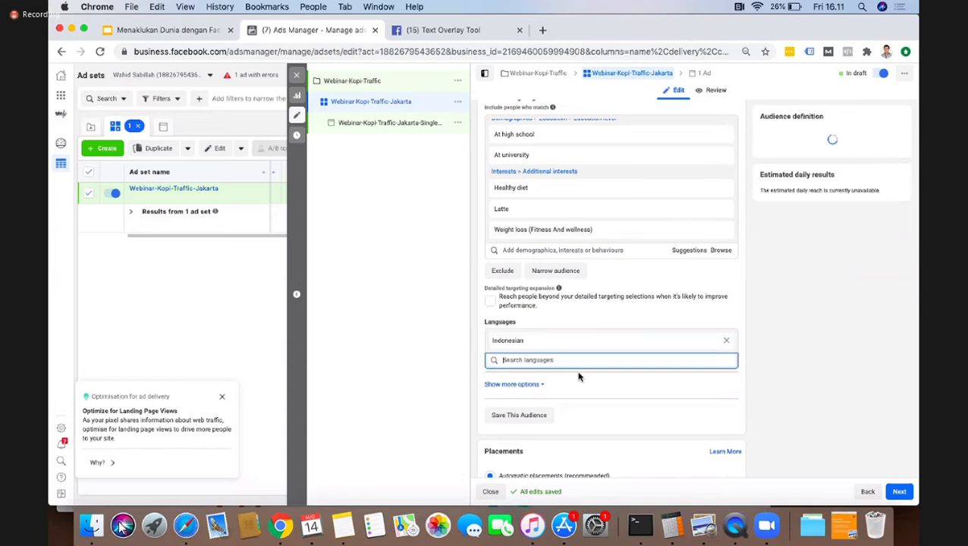
Step: Add English (All) to the audience's languages and reveal the additional audience options
text(english)
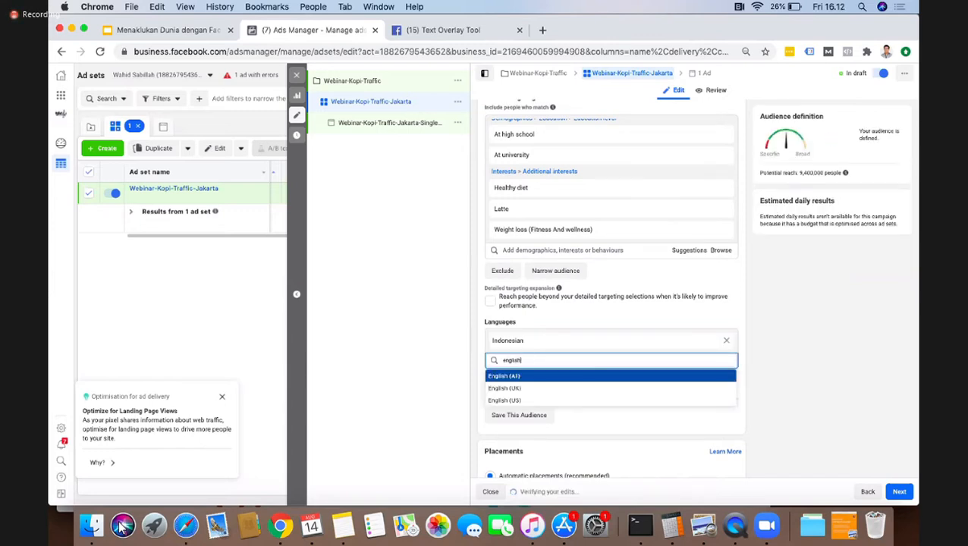
click(504, 374)
click(822, 362)
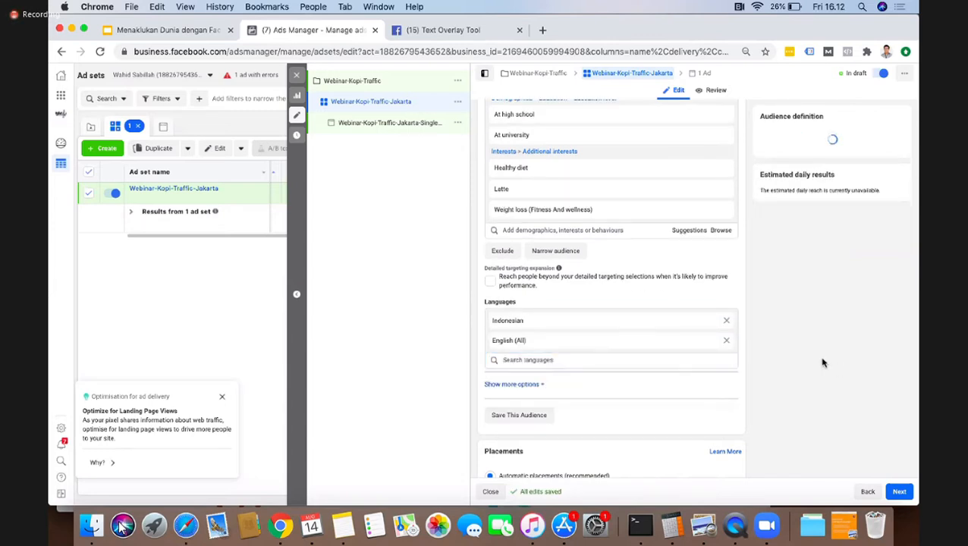
click(512, 385)
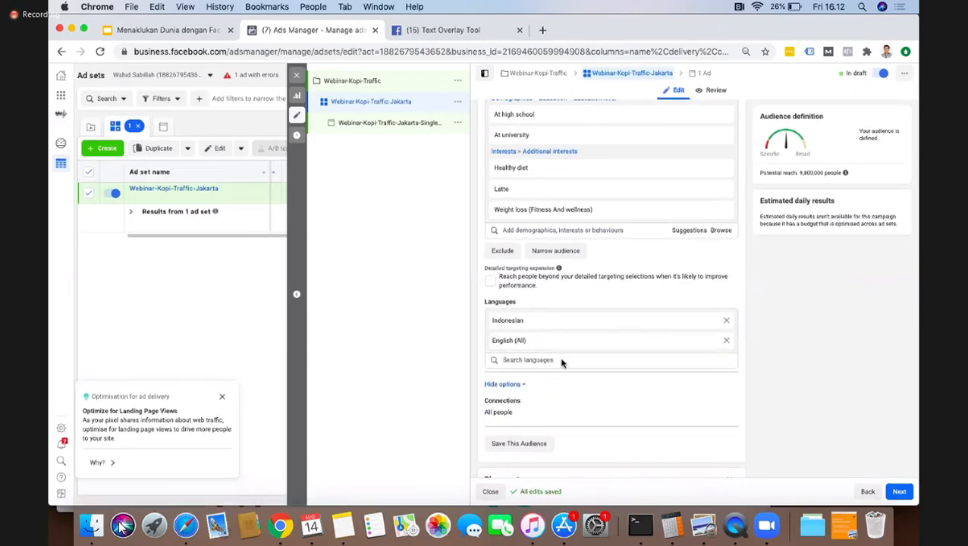
Step: Review the targeting choices and save the audience under the name Kopi-Traffic-Jabodetabek
scroll(559, 359, down, 1)
scroll(555, 291, up, 5)
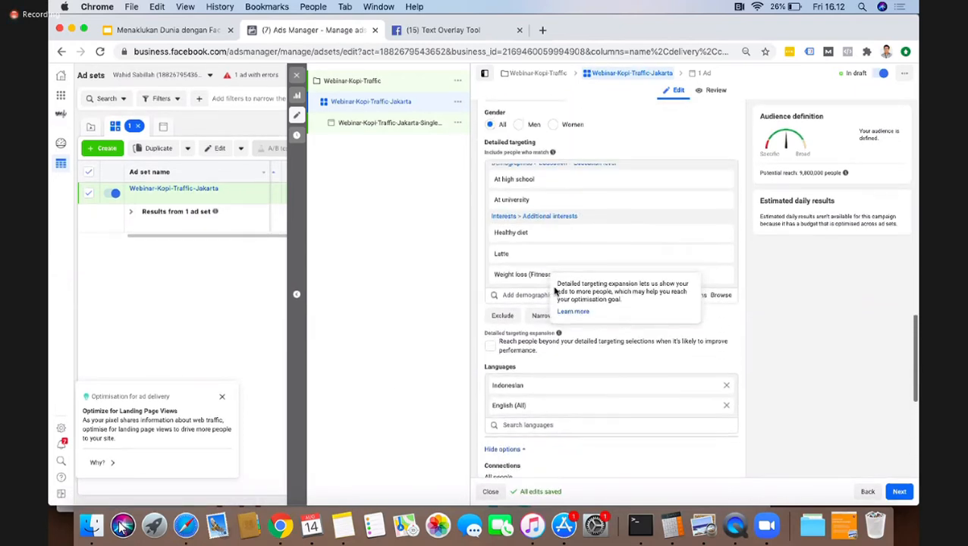
scroll(555, 290, down, 5)
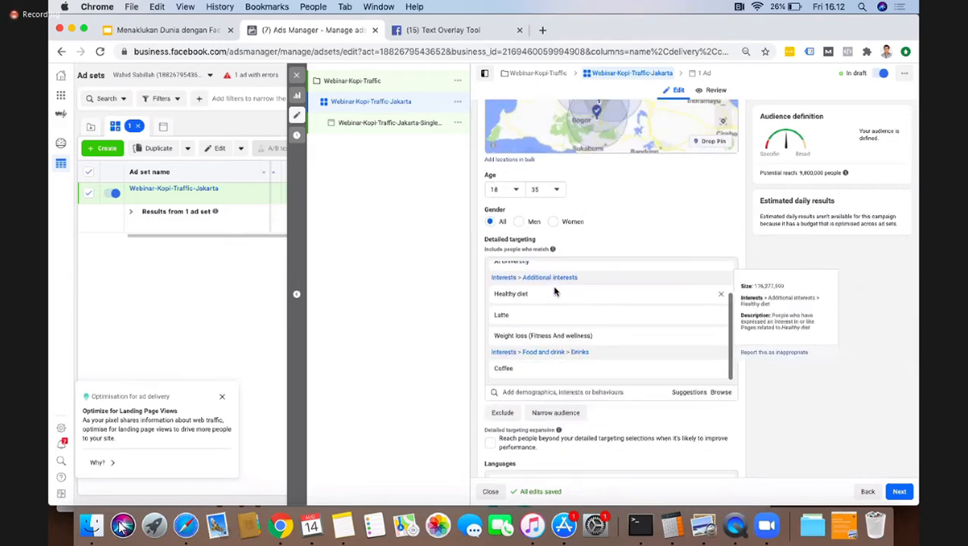
click(512, 439)
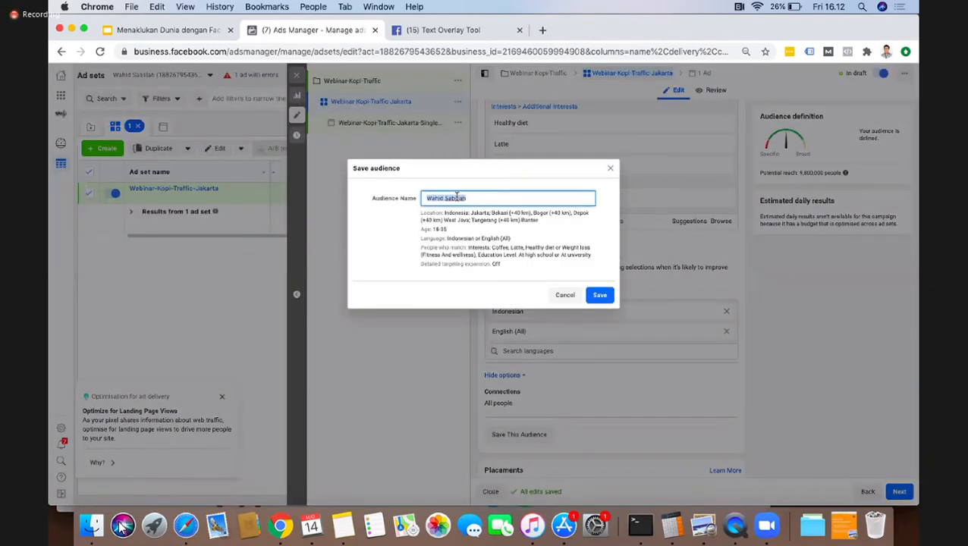
text(We)
key(BackSpace)
key(BackSpace)
text(Kopi-Traffic-Jakarta-Single)
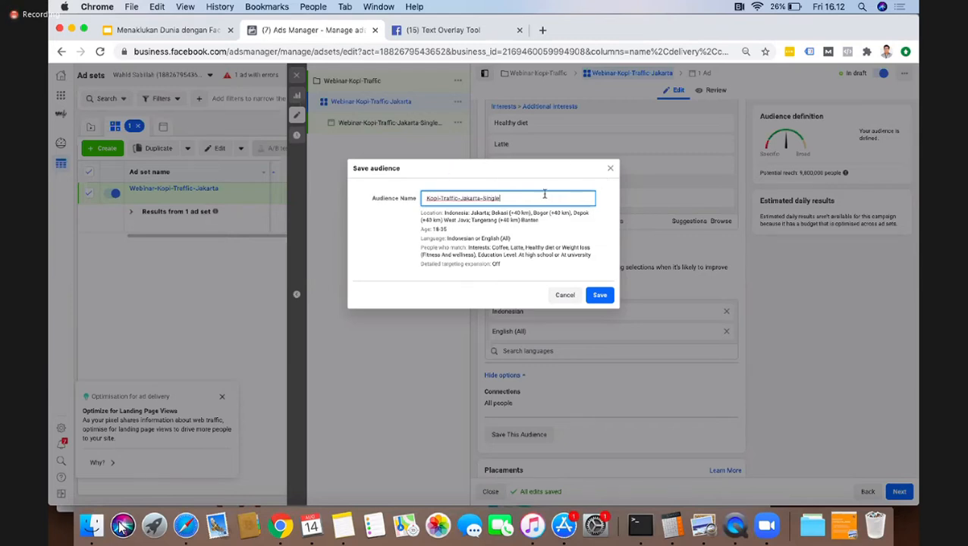
key(BackSpace)
key(BackSpace)
key(BackSpace)
key(BackSpace)
text(bode)
click(599, 295)
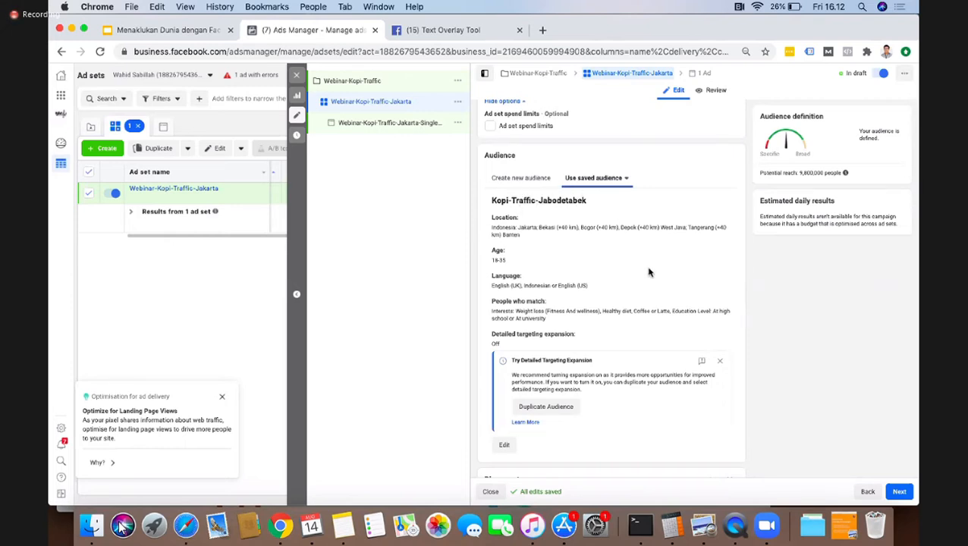
Step: Switch the ad set to manual placements and exclude the Audience Network platform
scroll(589, 275, down, 4)
scroll(589, 275, down, 3)
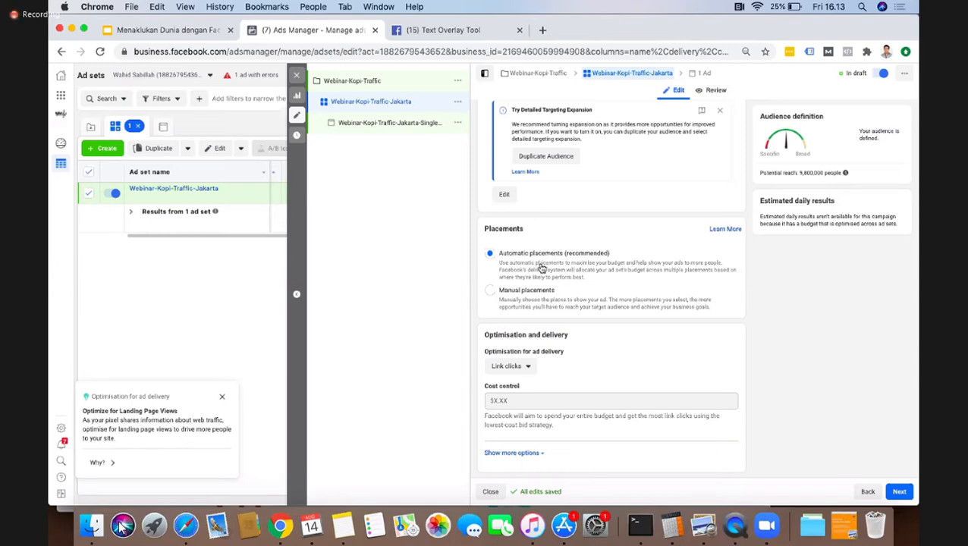
click(491, 291)
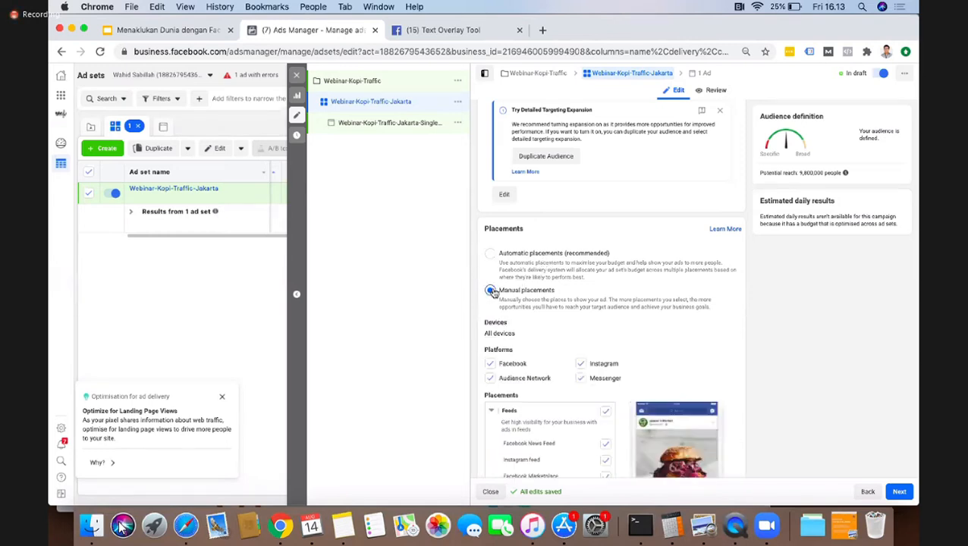
scroll(639, 306, down, 2)
scroll(639, 305, down, 2)
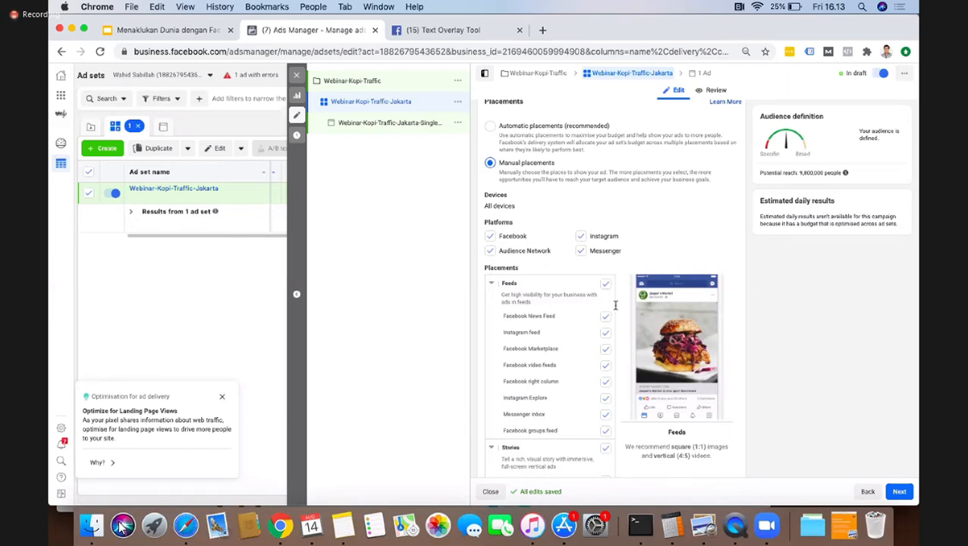
click(511, 255)
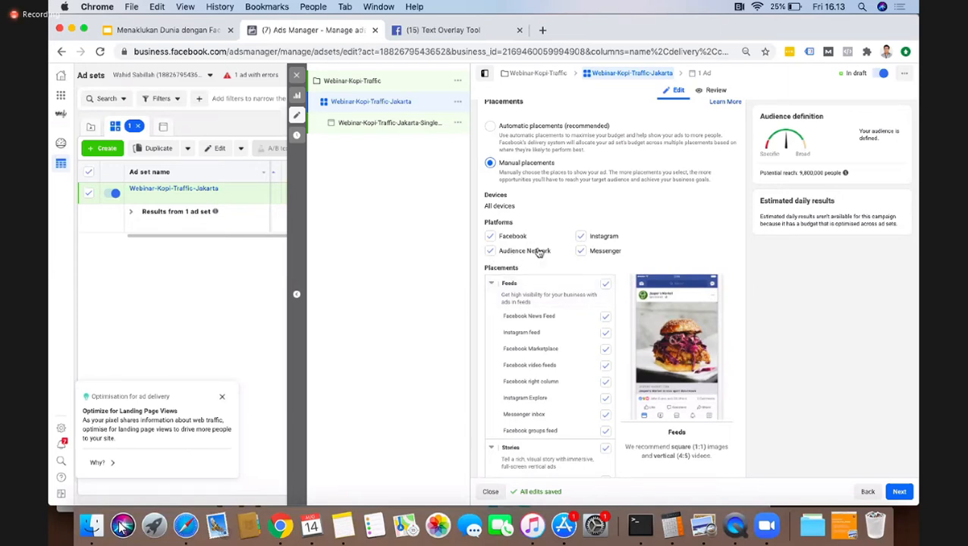
Step: Exclude the Messenger platform and remove the Facebook Marketplace, Facebook video feeds and Facebook groups feed placements
click(583, 252)
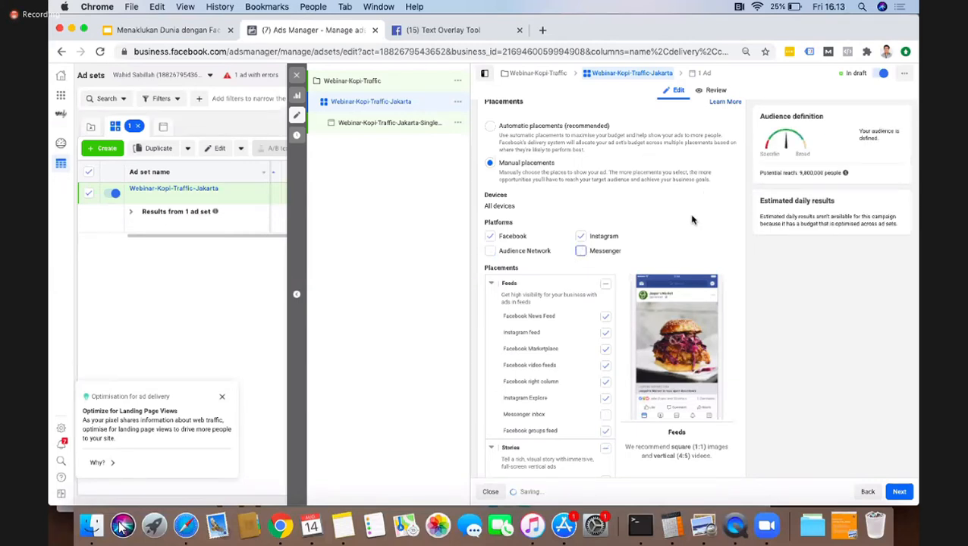
scroll(693, 220, down, 2)
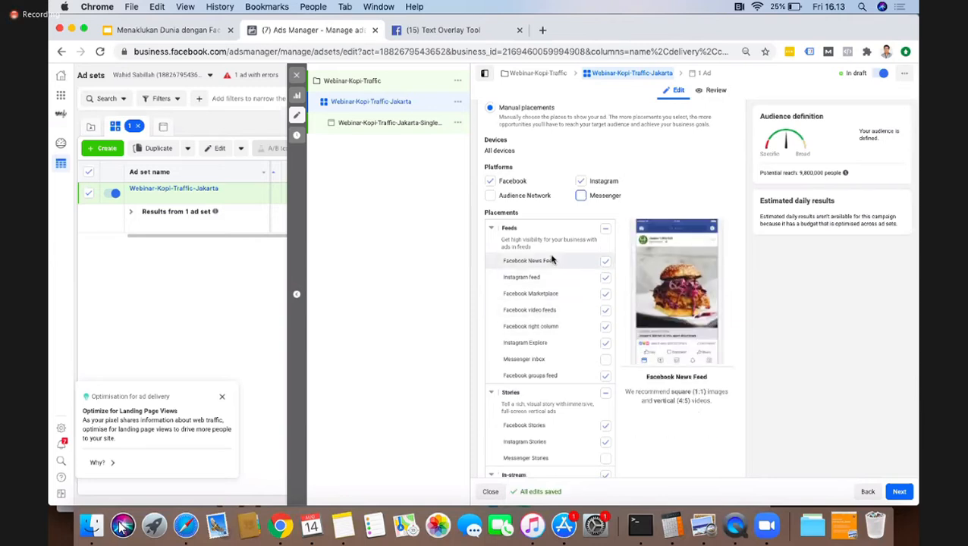
click(606, 295)
click(607, 312)
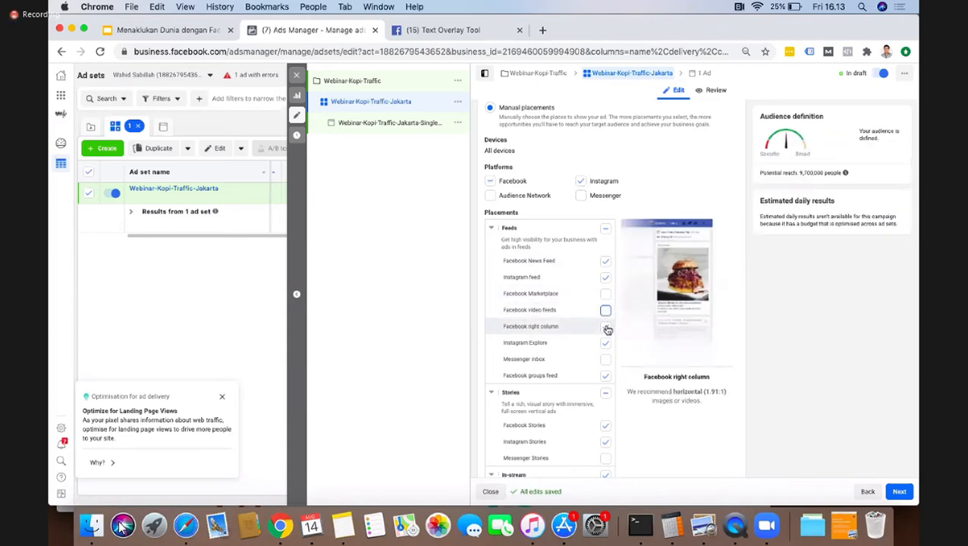
click(606, 377)
Step: Remove the In-stream, Search and In-article placement groups from the ad set
scroll(508, 330, down, 2)
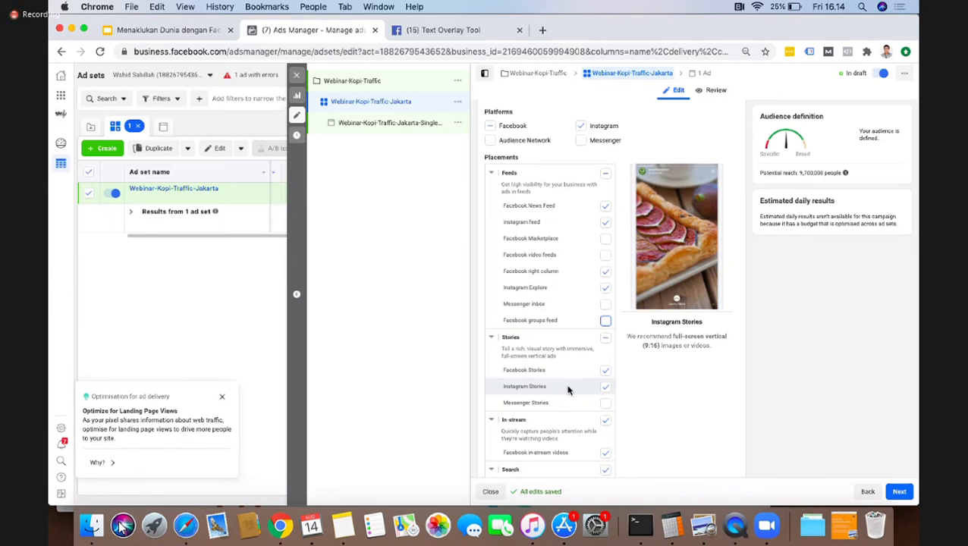
scroll(554, 312, down, 3)
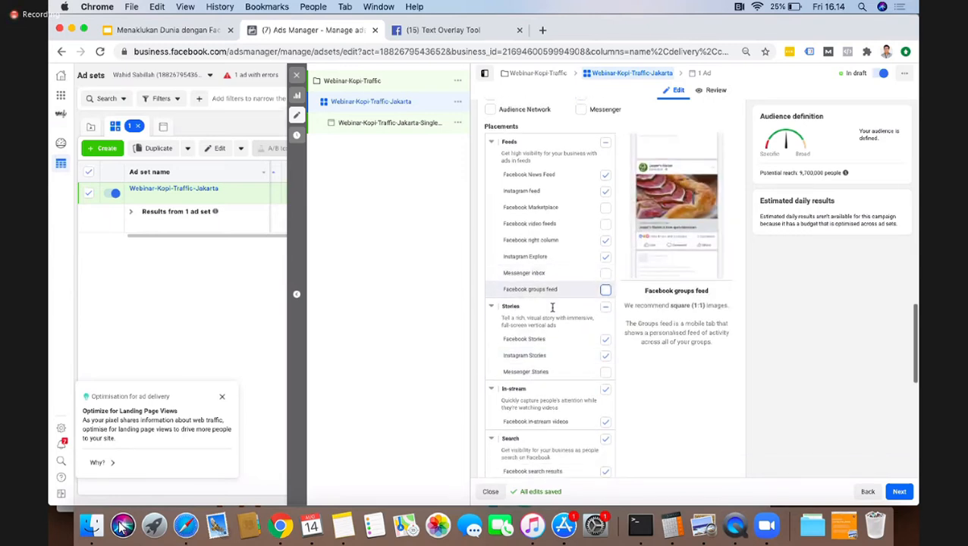
scroll(552, 311, down, 2)
click(606, 322)
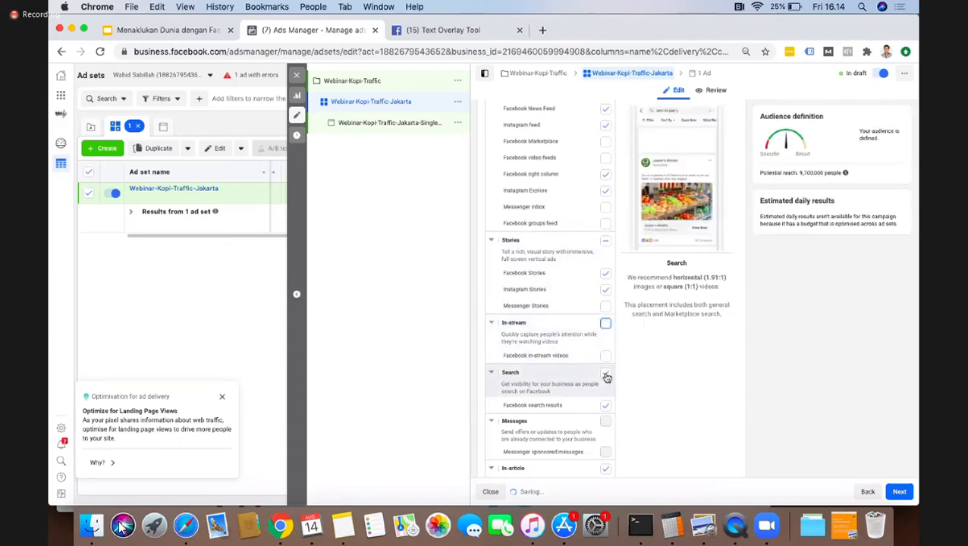
click(607, 375)
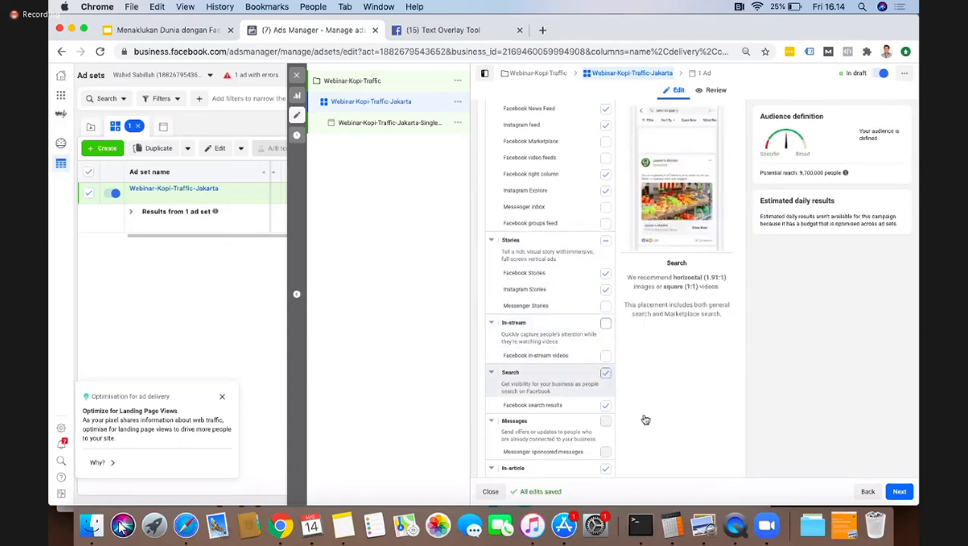
scroll(554, 399, down, 3)
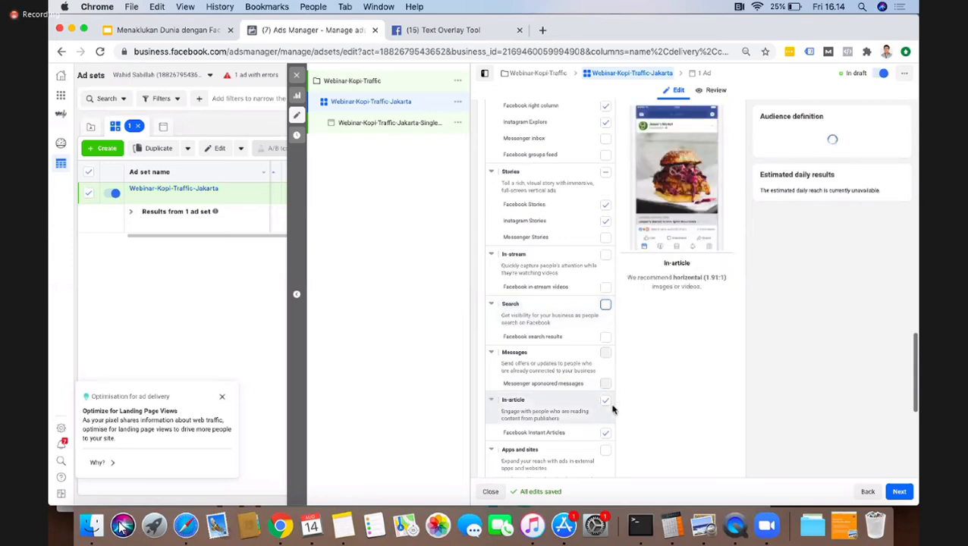
click(606, 402)
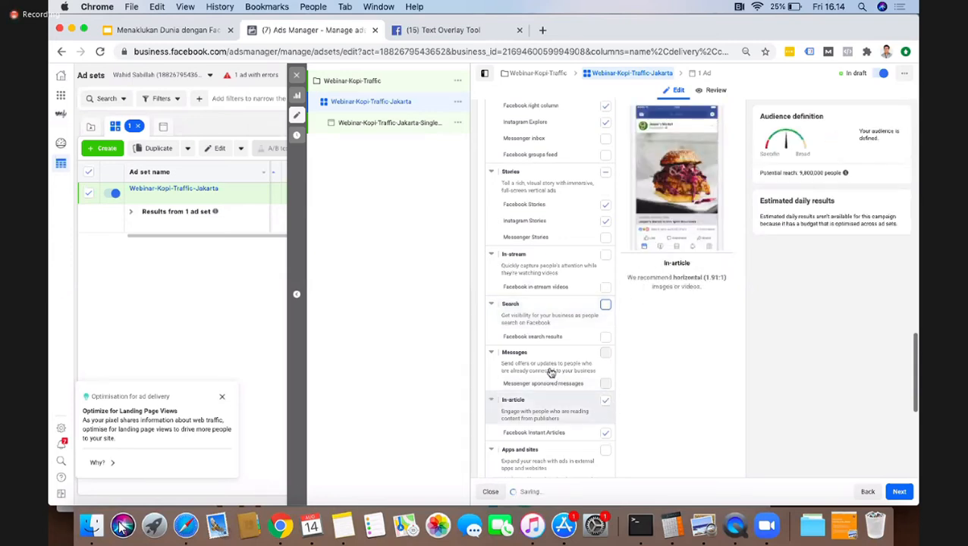
Step: Examine the choices for ad delivery optimisation and reveal the additional delivery options
scroll(584, 393, down, 1)
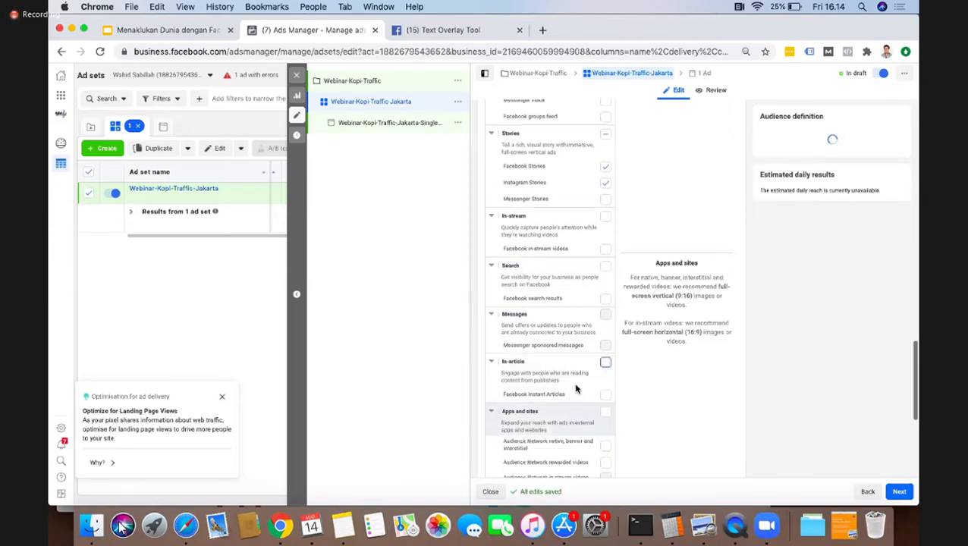
scroll(575, 389, down, 2)
scroll(632, 352, down, 5)
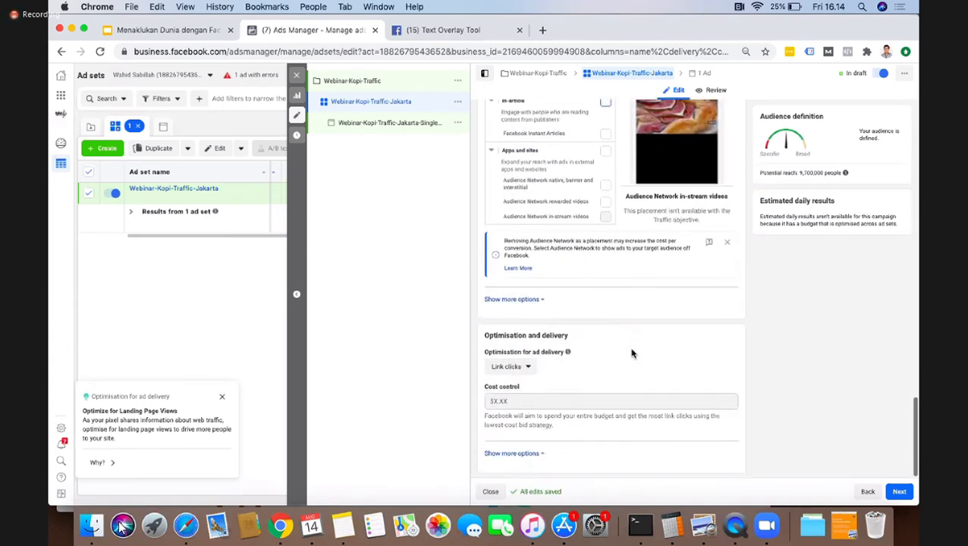
click(516, 366)
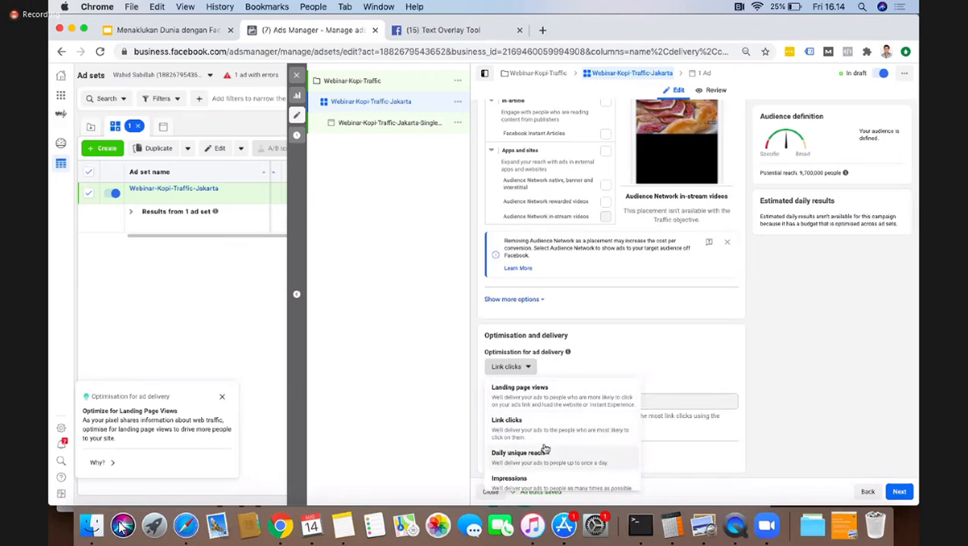
scroll(540, 455, down, 1)
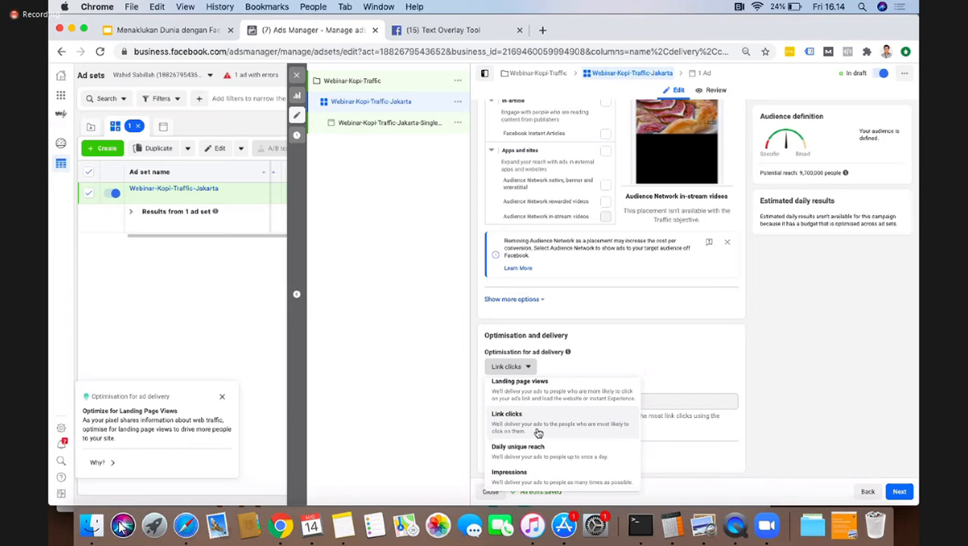
scroll(516, 418, up, 1)
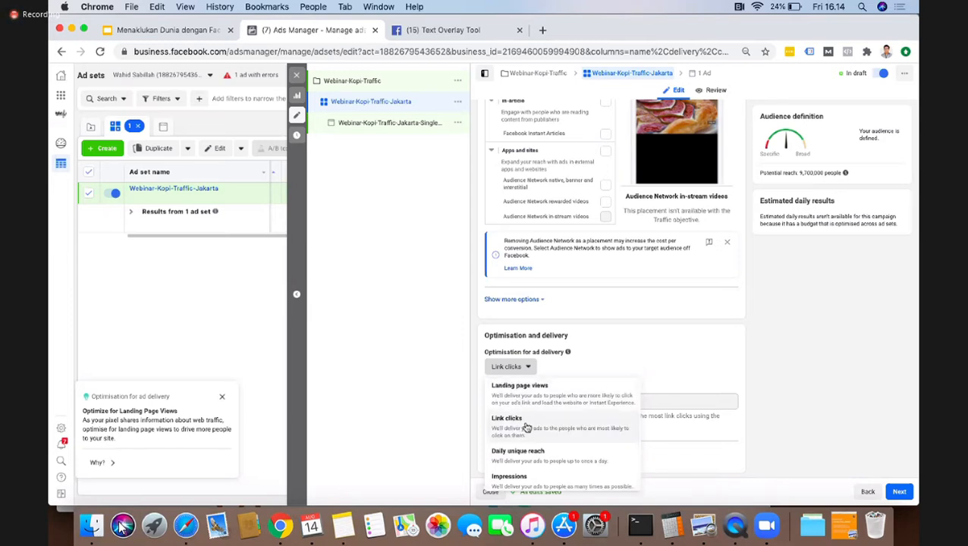
scroll(551, 461, down, 1)
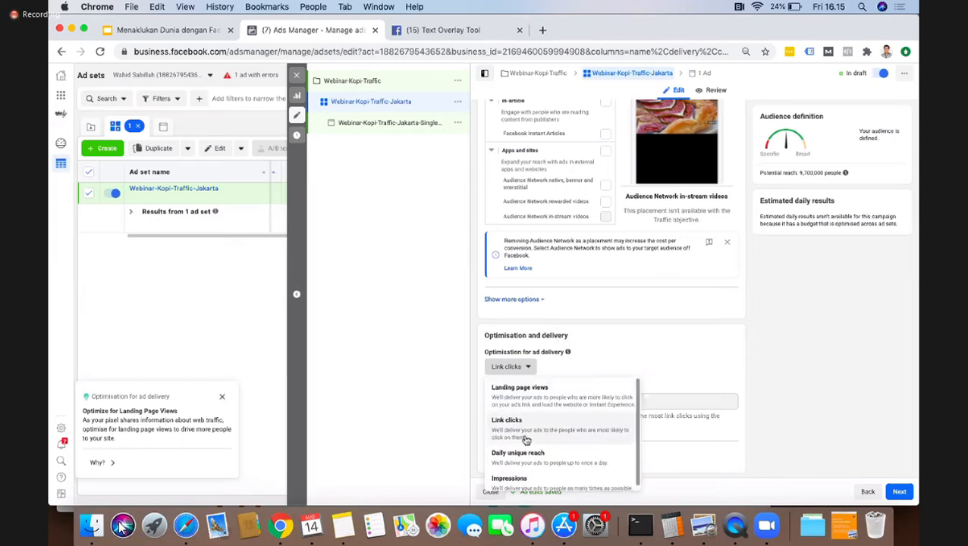
click(690, 353)
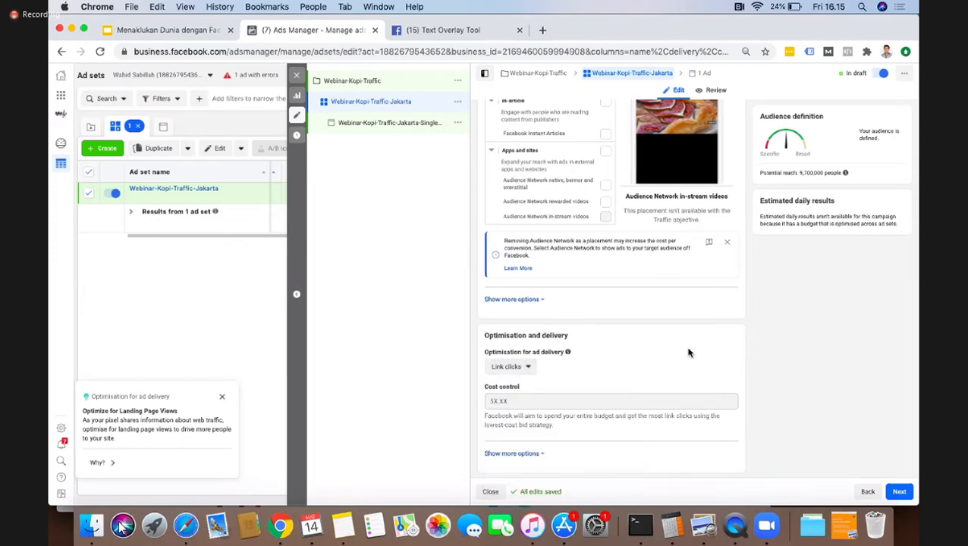
click(508, 454)
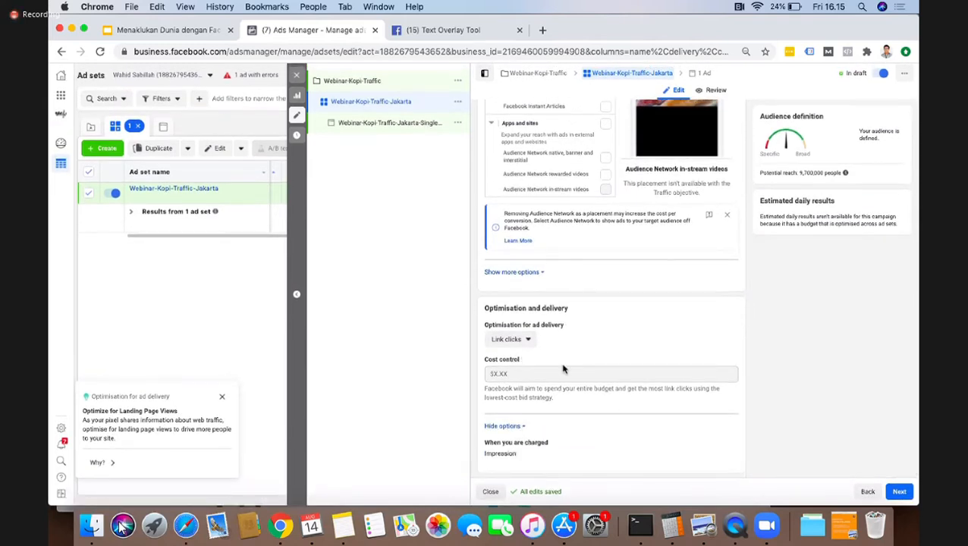
Step: Review the ad set's selected placements and continue to the setup of its ad
scroll(576, 372, up, 5)
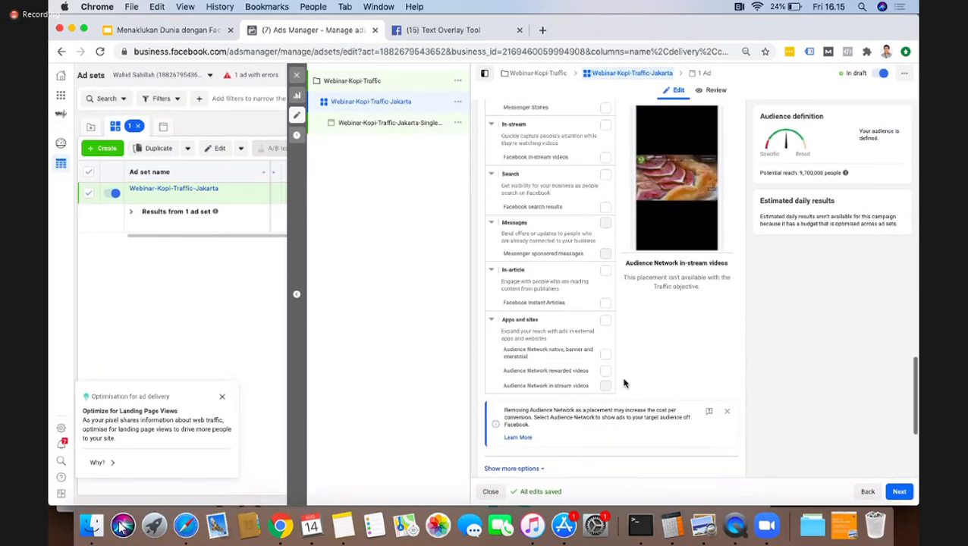
scroll(624, 383, up, 3)
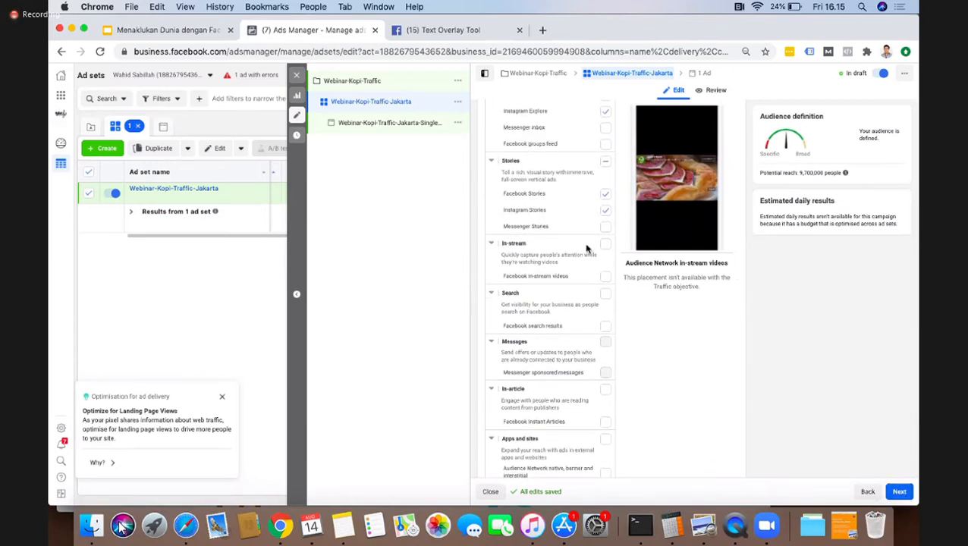
scroll(588, 251, up, 8)
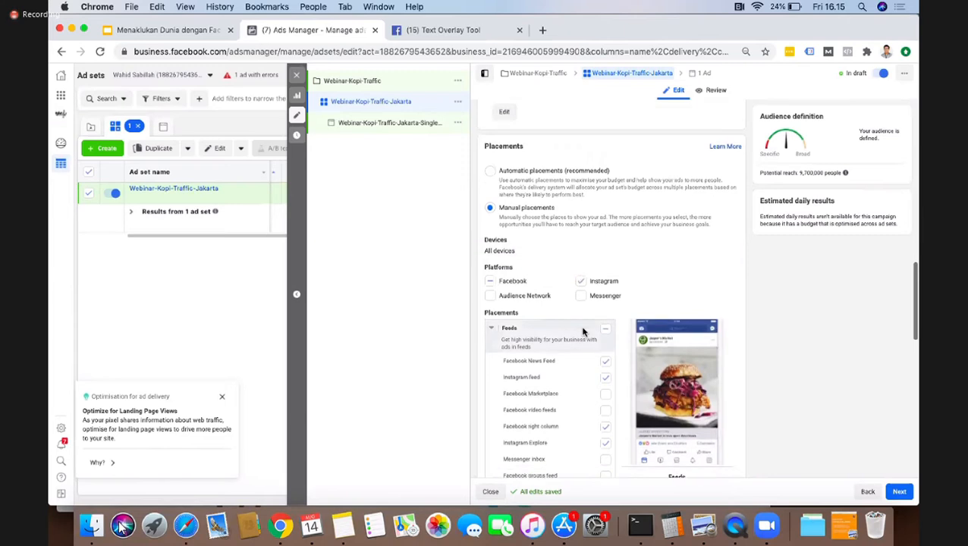
scroll(583, 331, down, 6)
scroll(583, 332, up, 2)
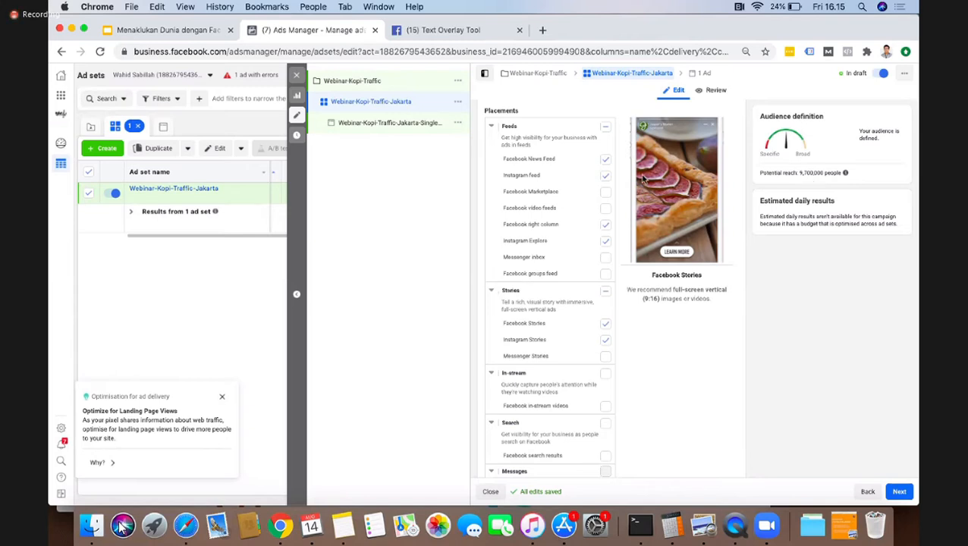
scroll(576, 243, up, 1)
scroll(576, 243, up, 1)
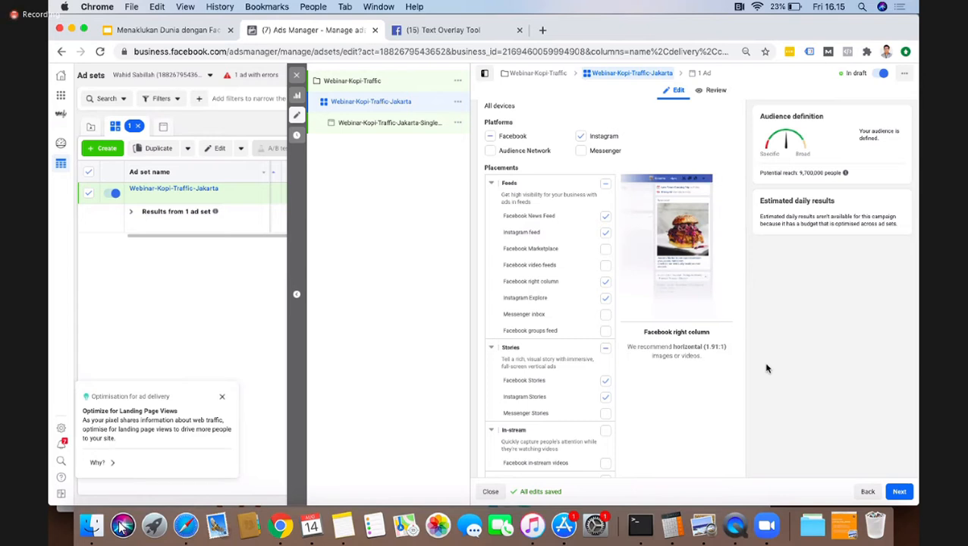
click(899, 493)
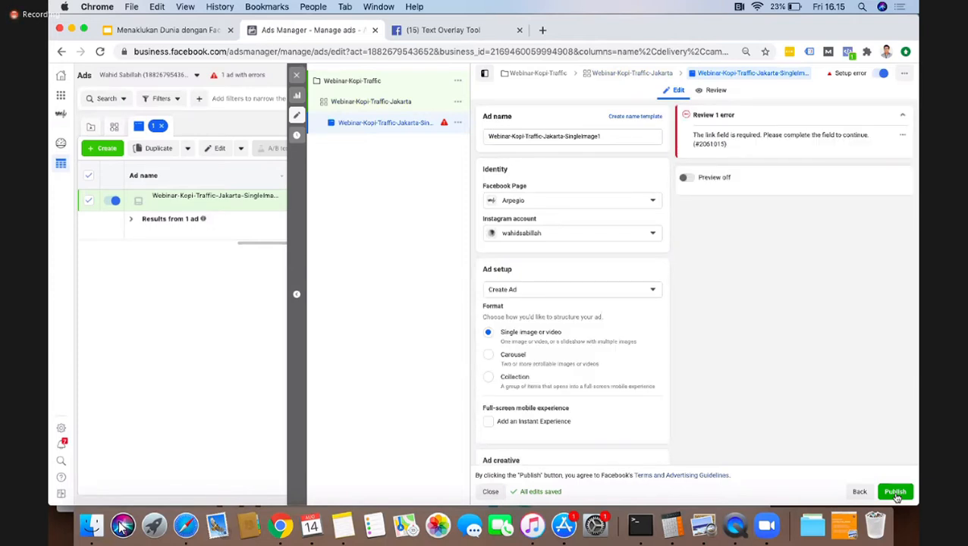
Step: Collapse the error notice and set the ad's identity to the Hacktiv8 Indonesia Facebook Page and the hacktiv8id Instagram account
click(902, 115)
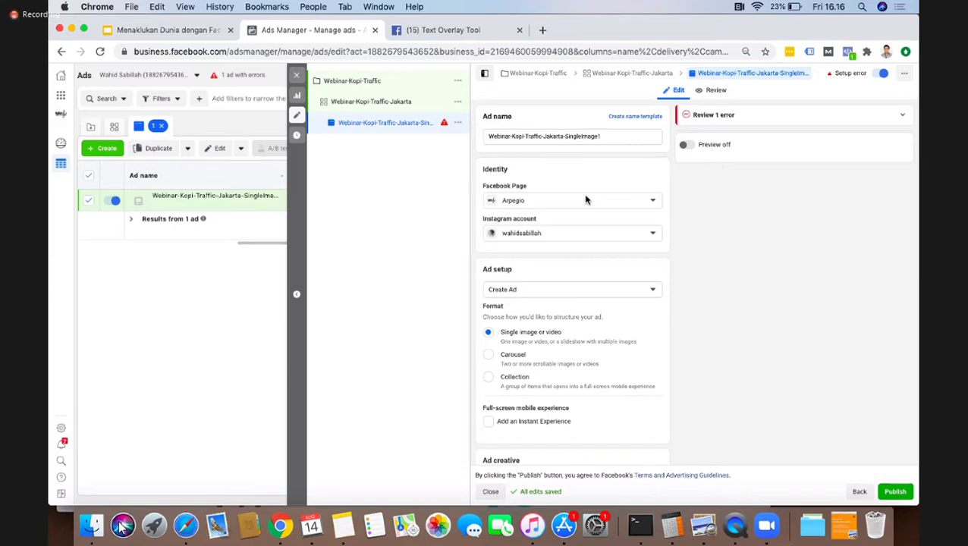
click(585, 200)
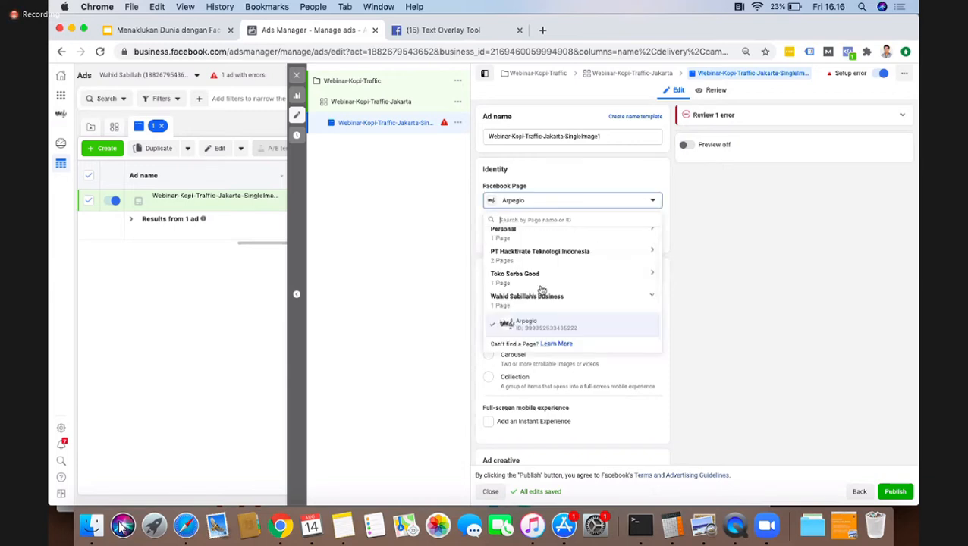
click(524, 258)
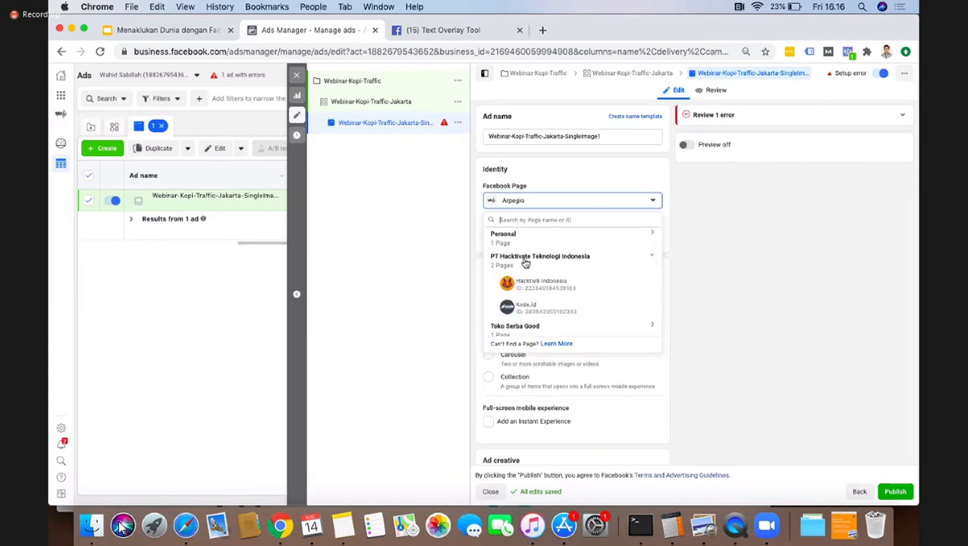
click(547, 286)
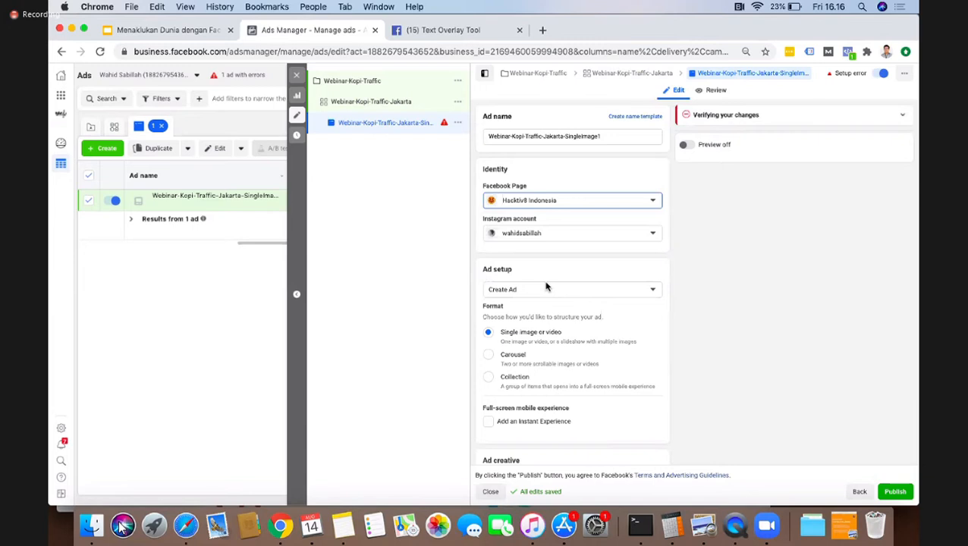
click(557, 236)
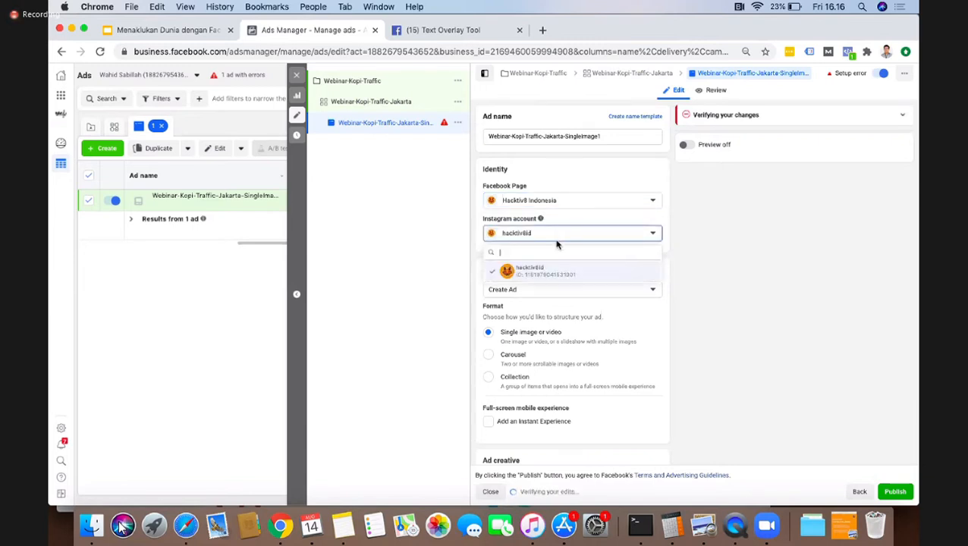
click(523, 269)
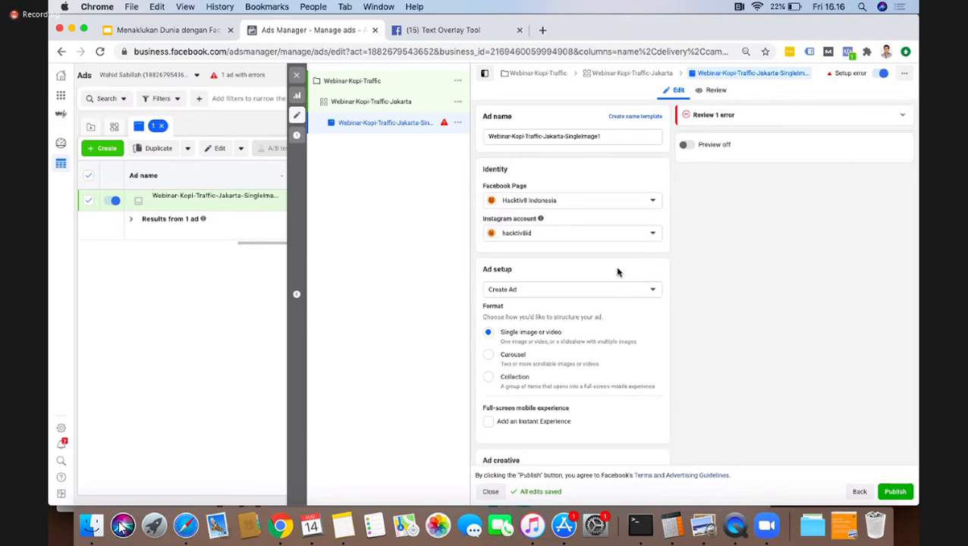
Step: Review the ad's format settings and enable an Instant Experience as its full-screen mobile experience
scroll(619, 274, down, 1)
scroll(618, 273, down, 2)
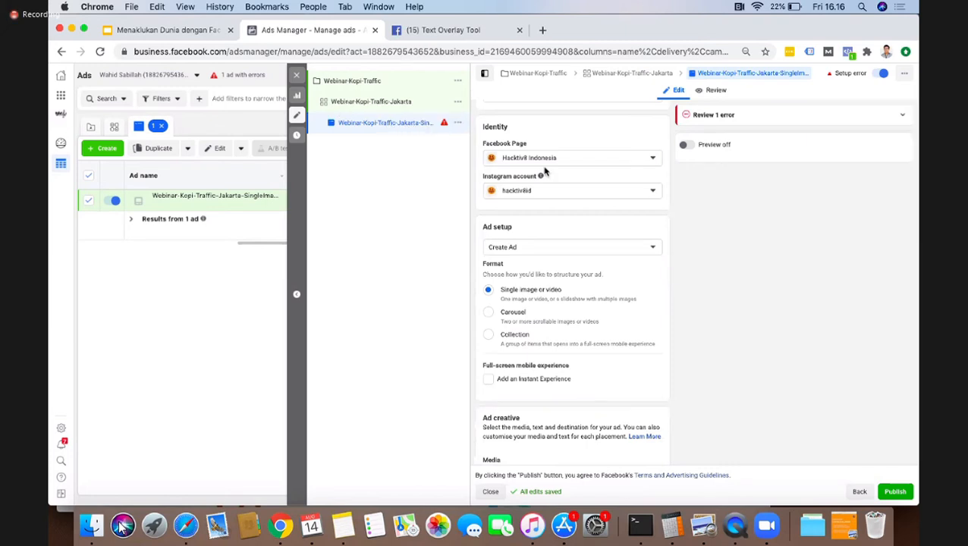
scroll(543, 169, up, 3)
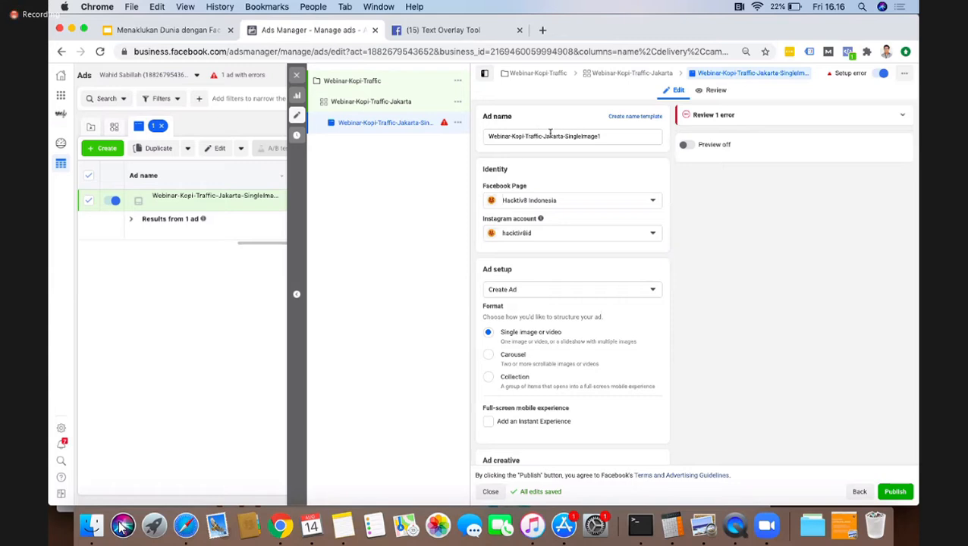
scroll(625, 280, down, 3)
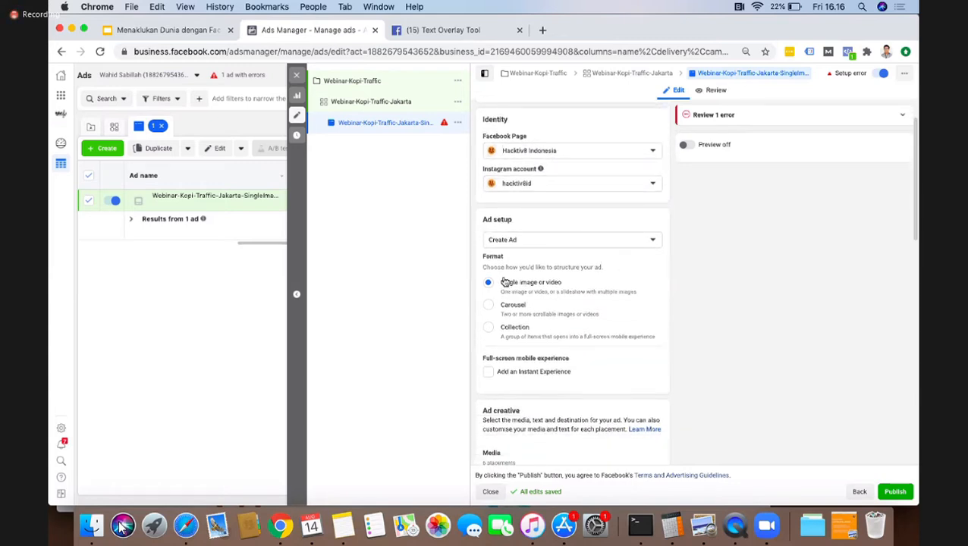
scroll(603, 263, down, 5)
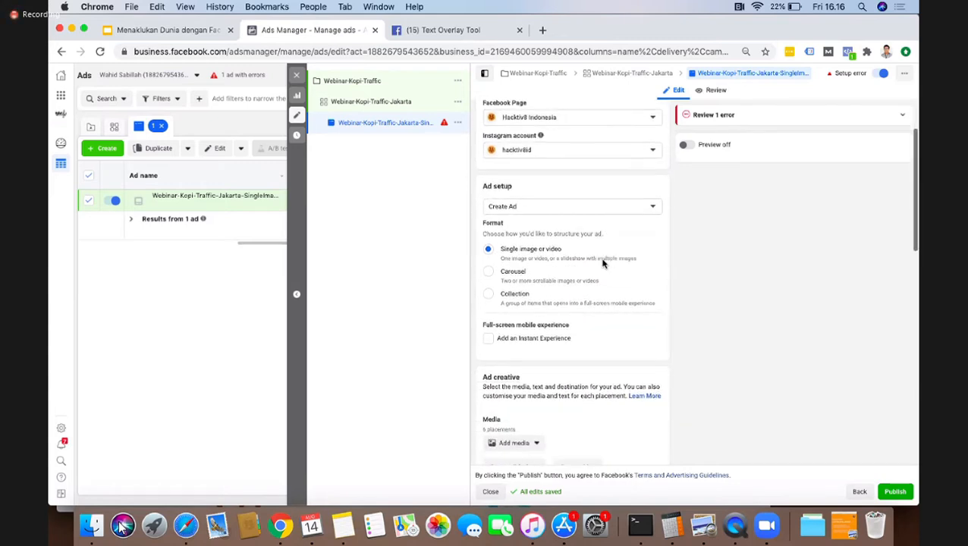
scroll(603, 263, down, 2)
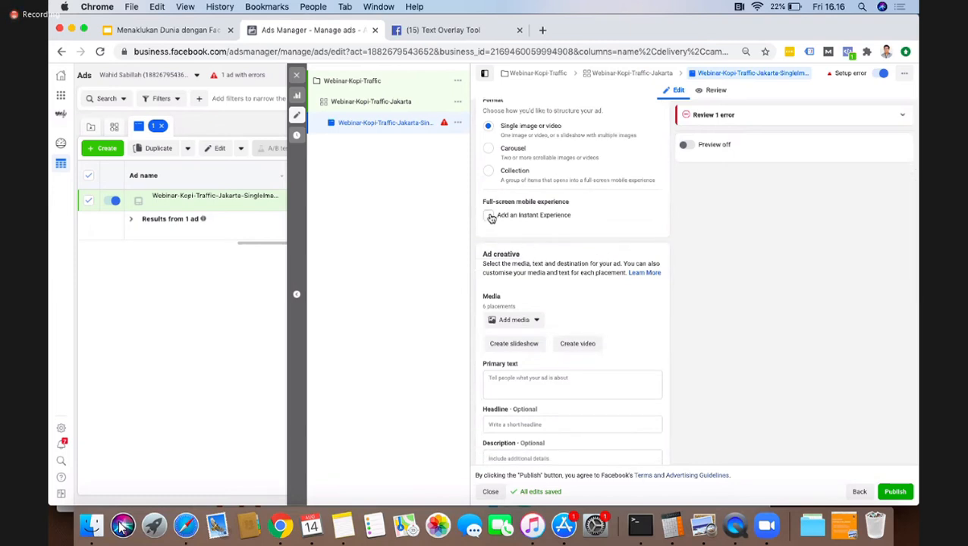
click(489, 217)
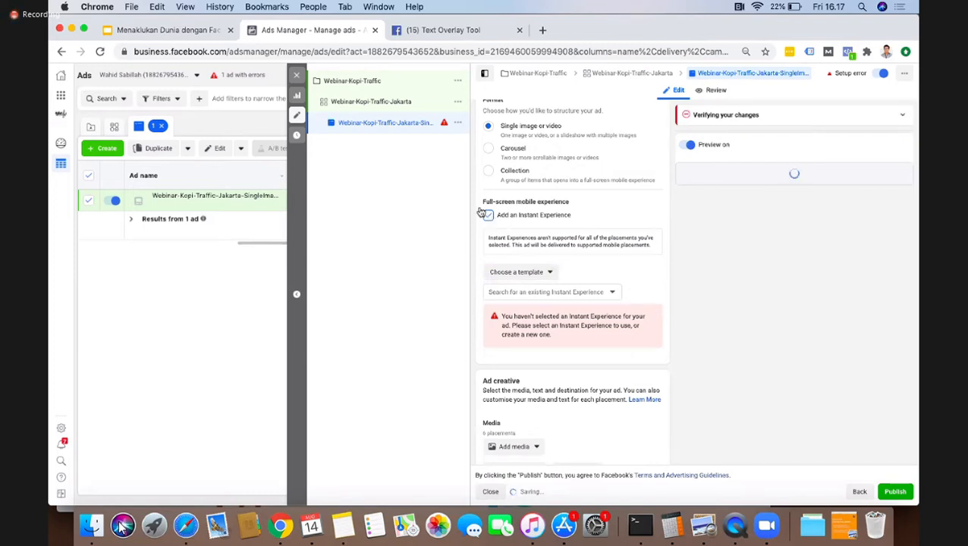
Step: Remove the Instant Experience from the ad and turn the ad preview back on
click(488, 215)
scroll(576, 341, down, 1)
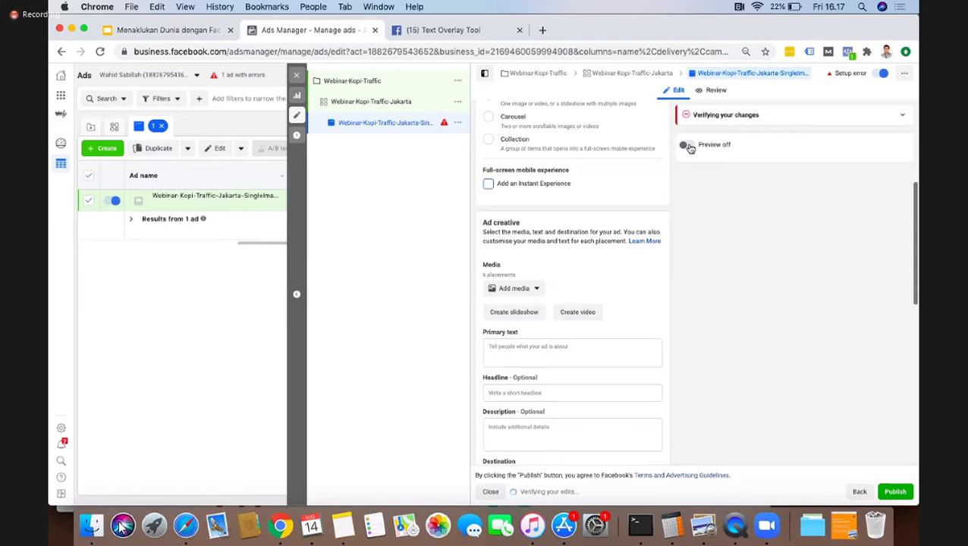
click(690, 147)
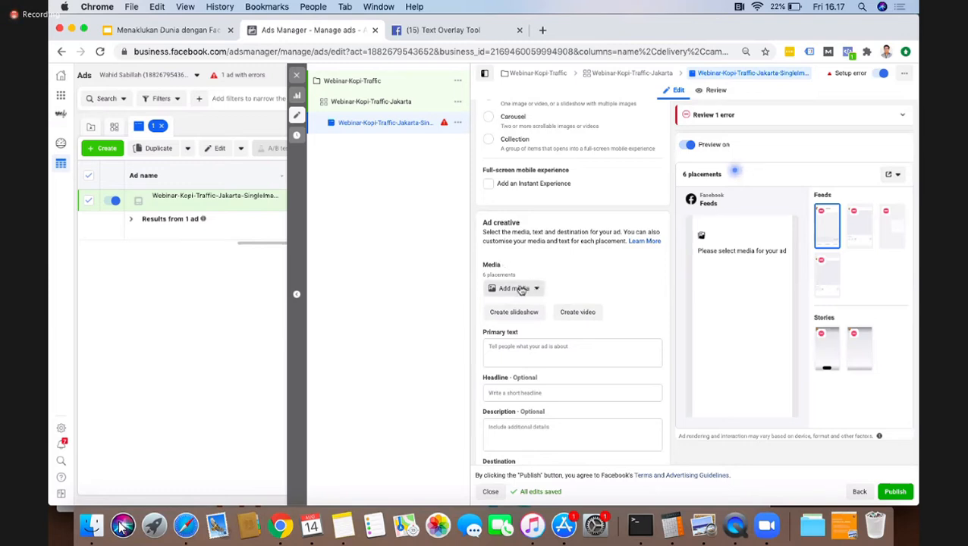
Step: Start adding an image to the ad and upload the three materi webinar marketng PNG files from the Image Kopi Webinar folder
click(521, 291)
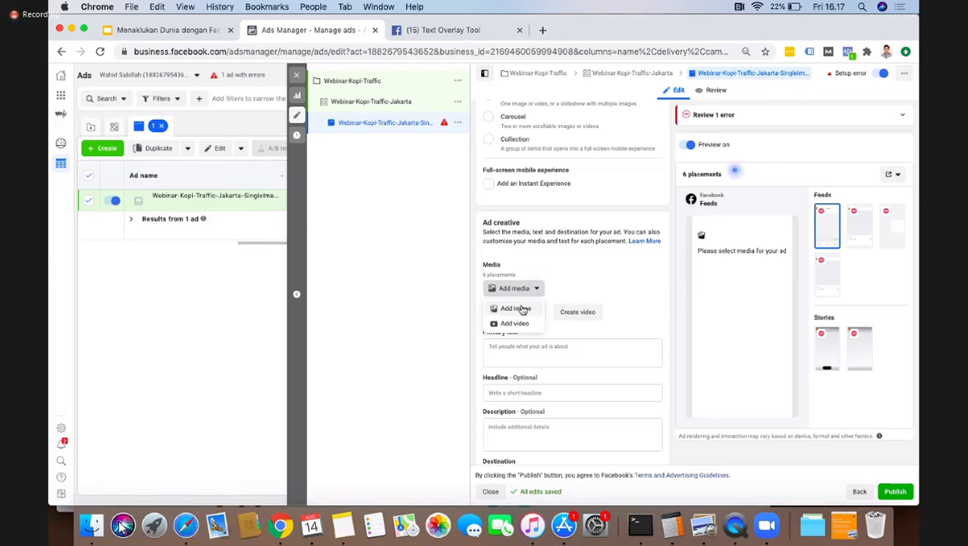
click(523, 310)
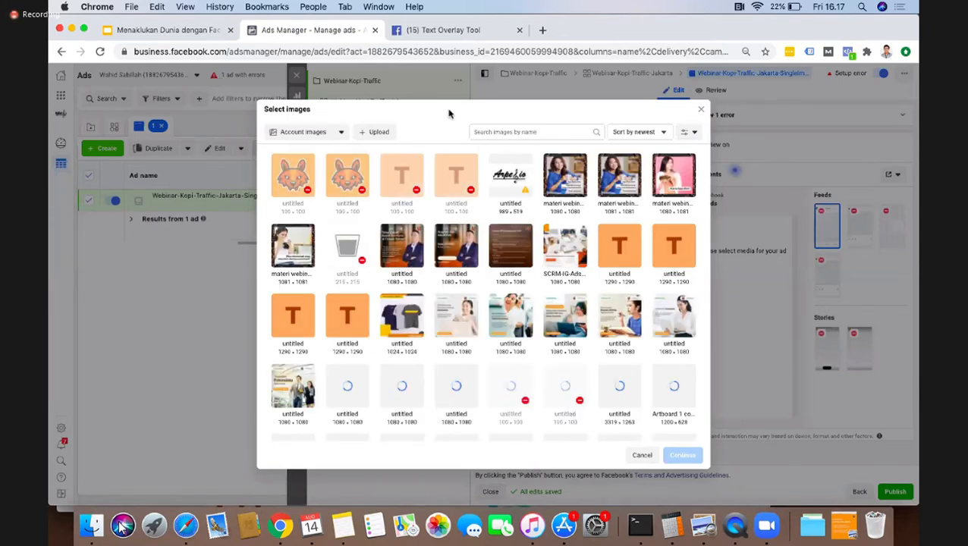
click(377, 136)
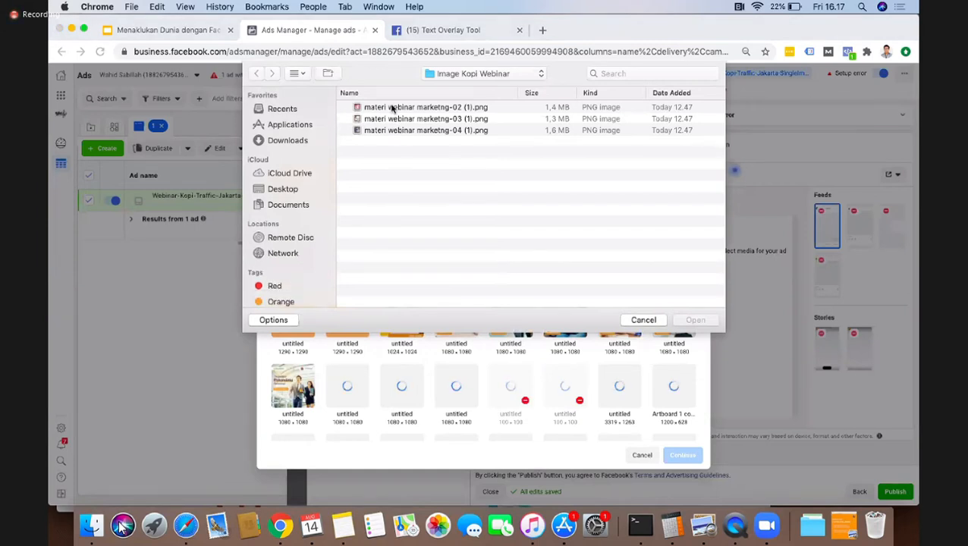
click(394, 130)
shift+click(392, 107)
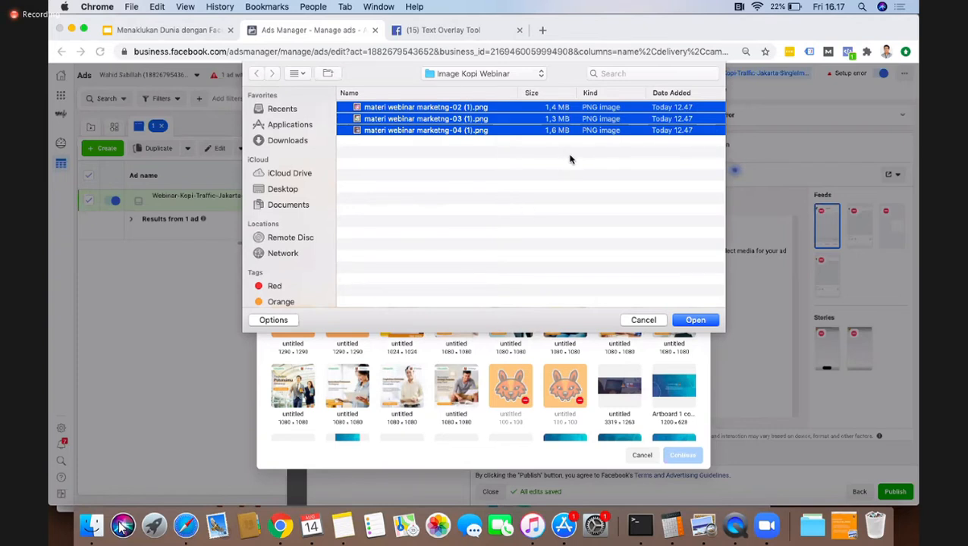
click(692, 320)
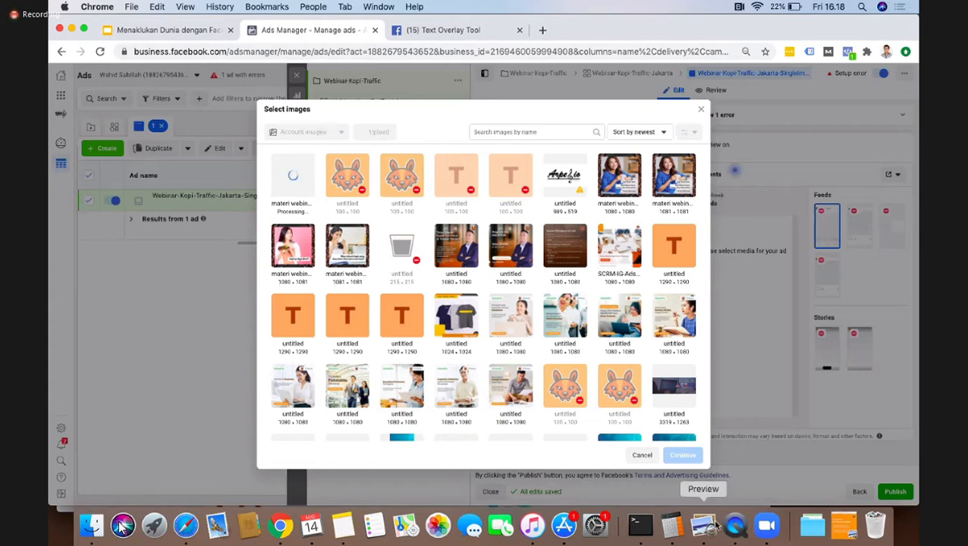
Step: Check the running ping output in Terminal, then return to Chrome and look through the account images for the uploads
click(639, 525)
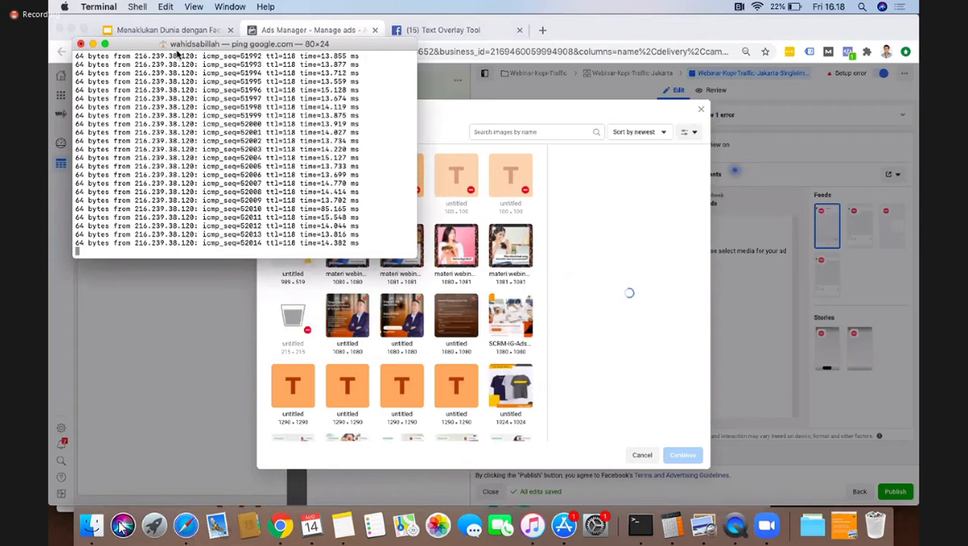
click(640, 199)
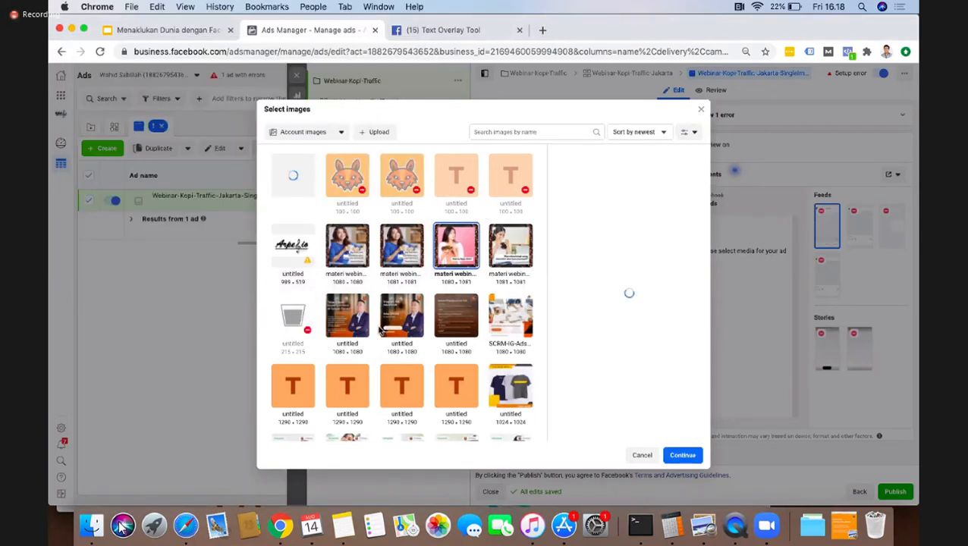
scroll(379, 328, down, 1)
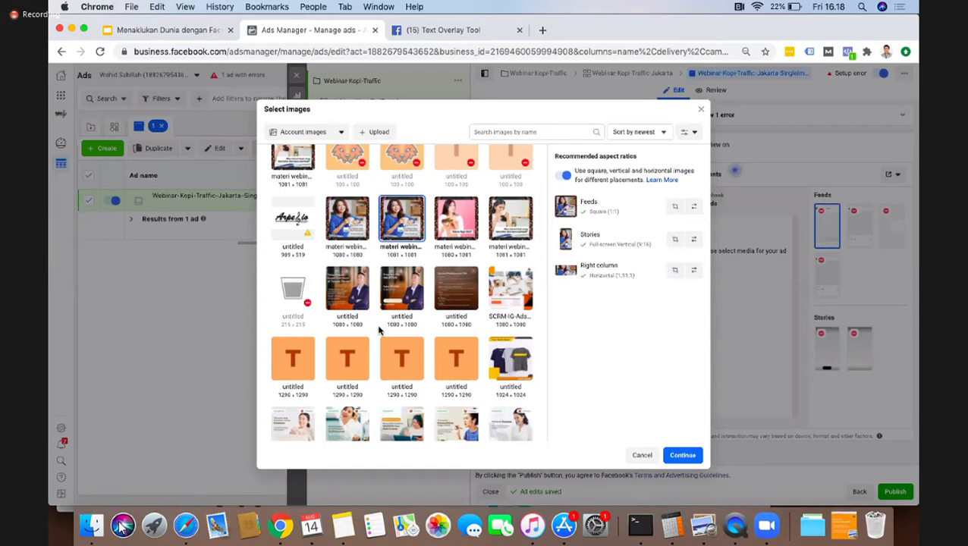
scroll(358, 300, up, 2)
scroll(358, 300, up, 2)
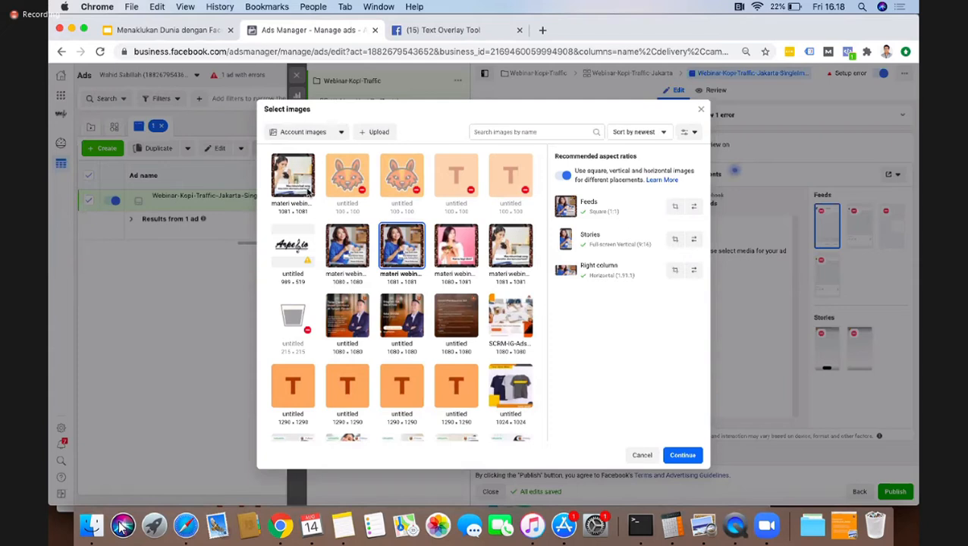
Step: Upload materi webinar marketng-02 (1).png and materi webinar marketng-04 (1).png individually to the account images
click(377, 133)
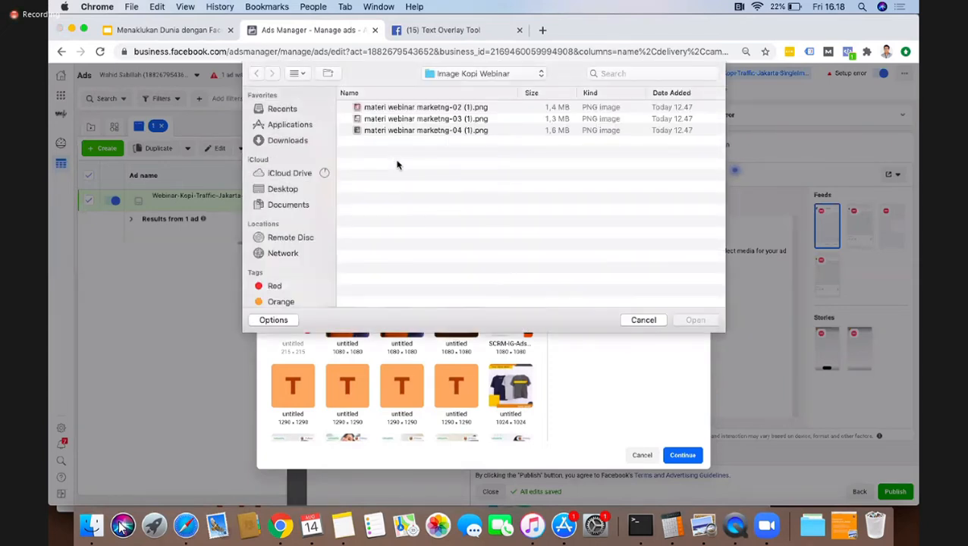
click(398, 108)
double_click(398, 108)
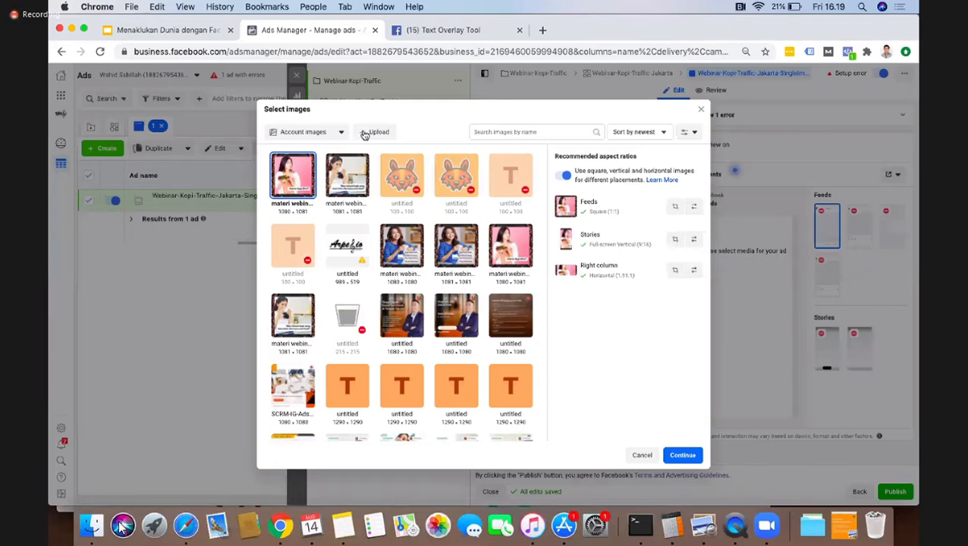
click(372, 132)
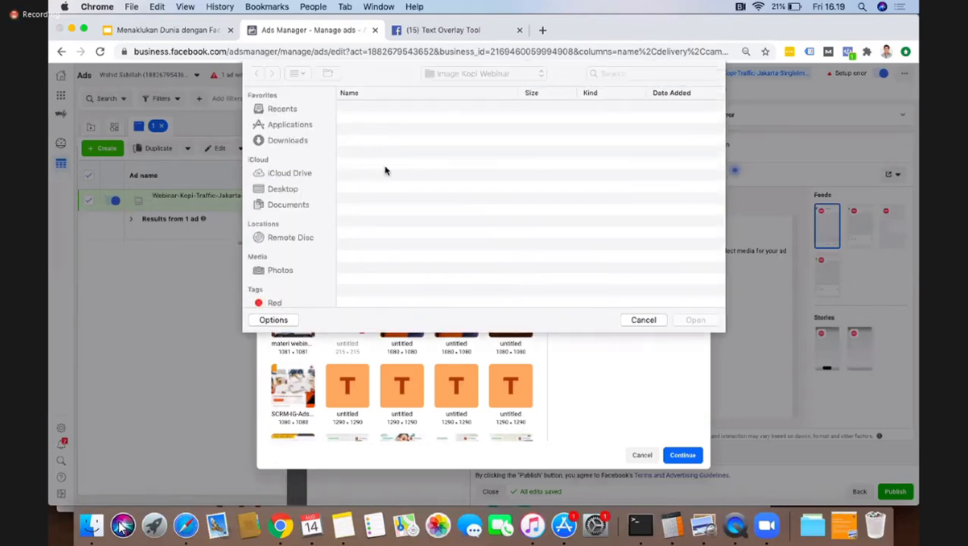
double_click(377, 130)
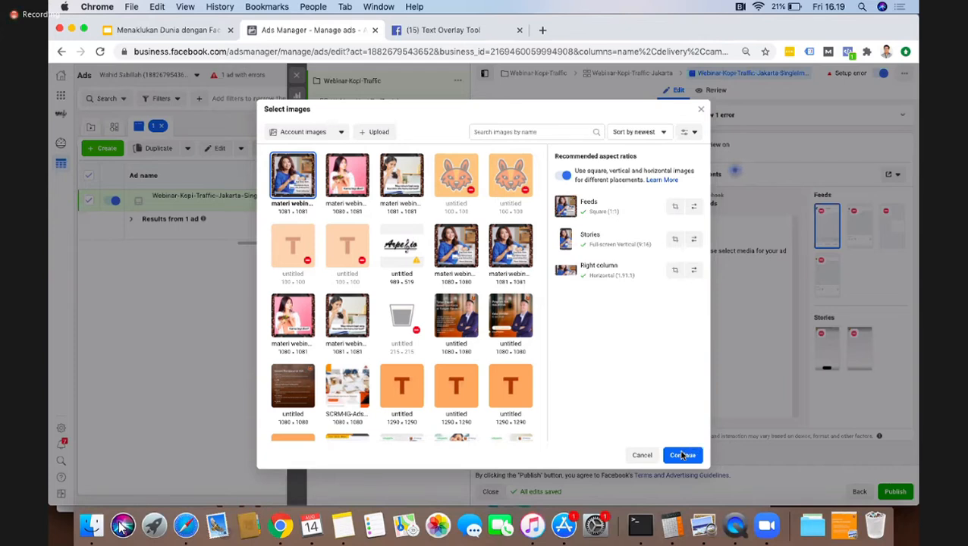
Step: Use the newest 1081 × 1081 image of the woman in blue as the ad's media for all placements
click(682, 456)
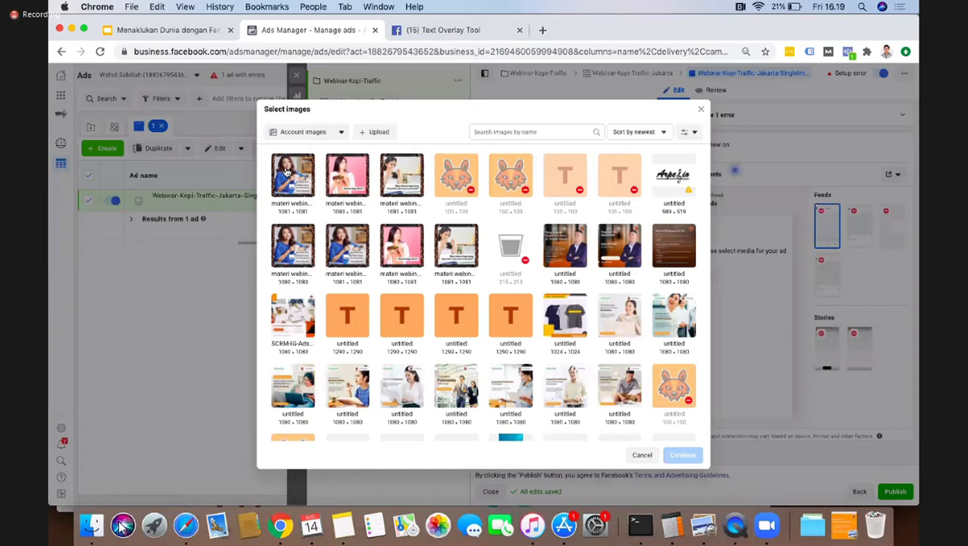
click(286, 173)
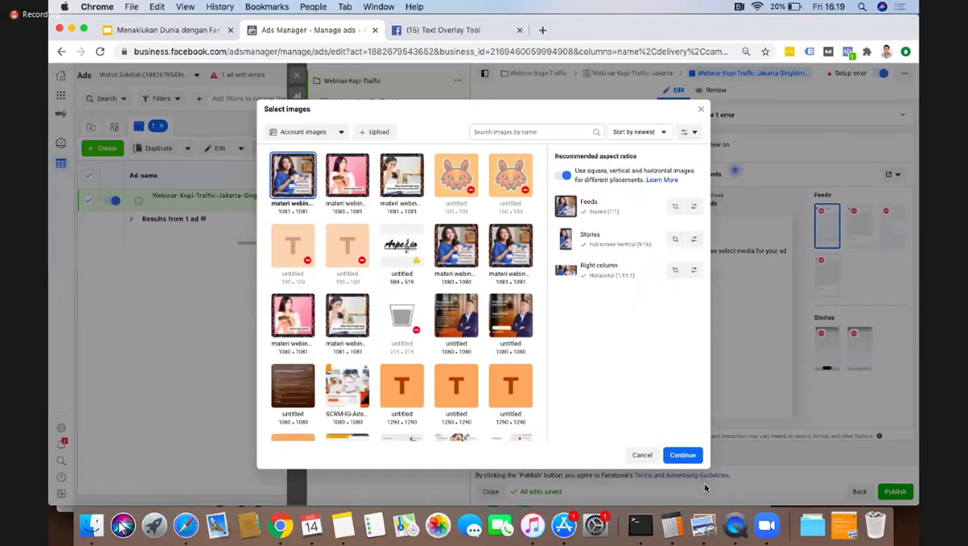
click(681, 454)
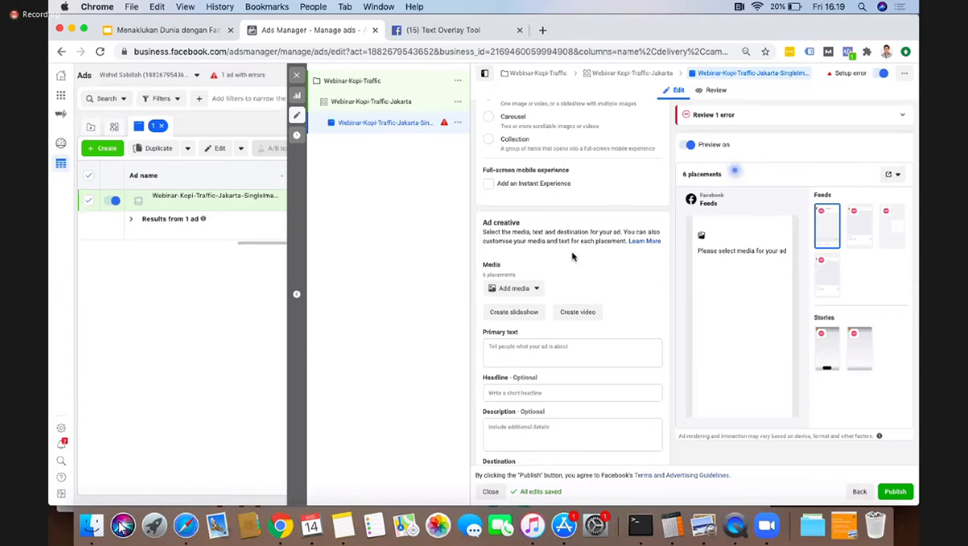
scroll(573, 257, down, 2)
scroll(573, 257, down, 1)
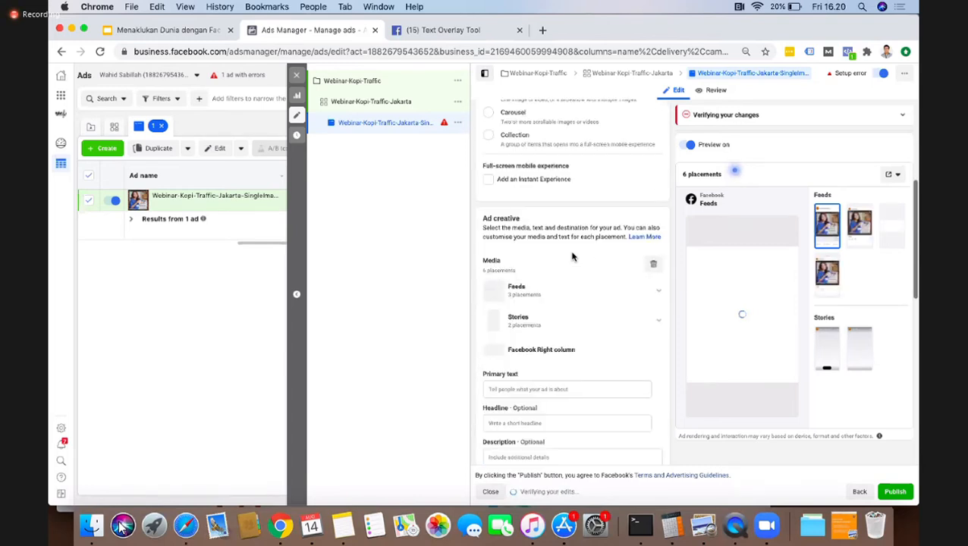
scroll(573, 257, up, 2)
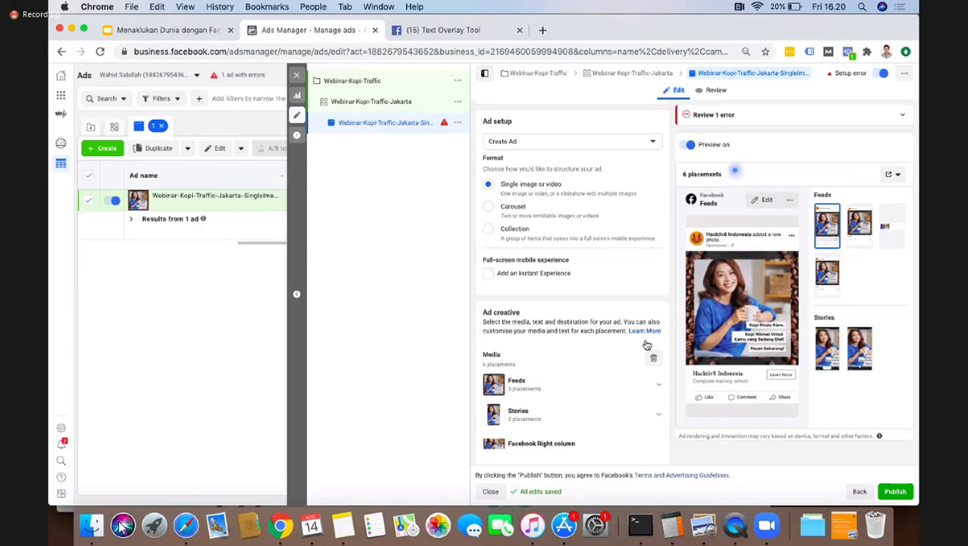
Step: Enter "Kopi Rindu Alam" as the ad's primary text
scroll(645, 345, down, 3)
scroll(598, 309, down, 2)
click(527, 367)
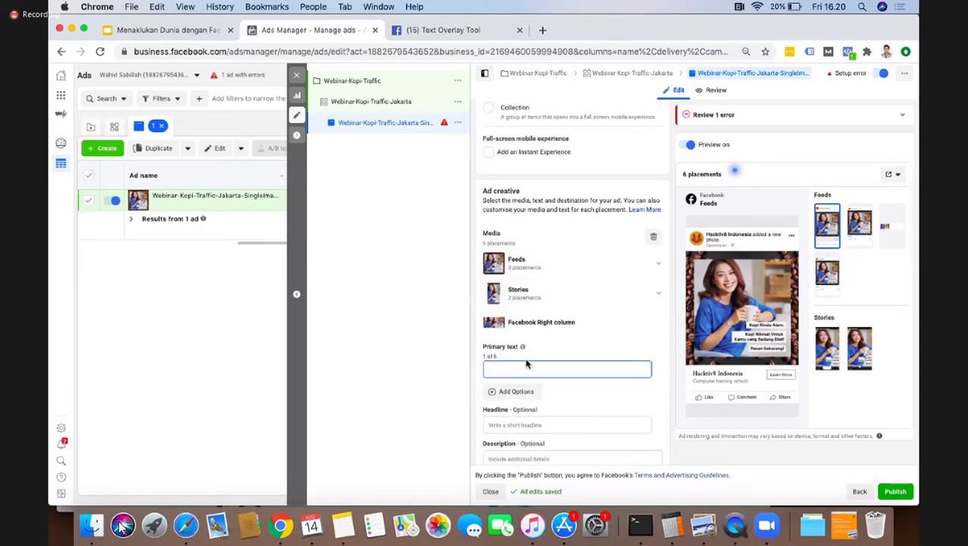
text(Kopi Rindu Alam)
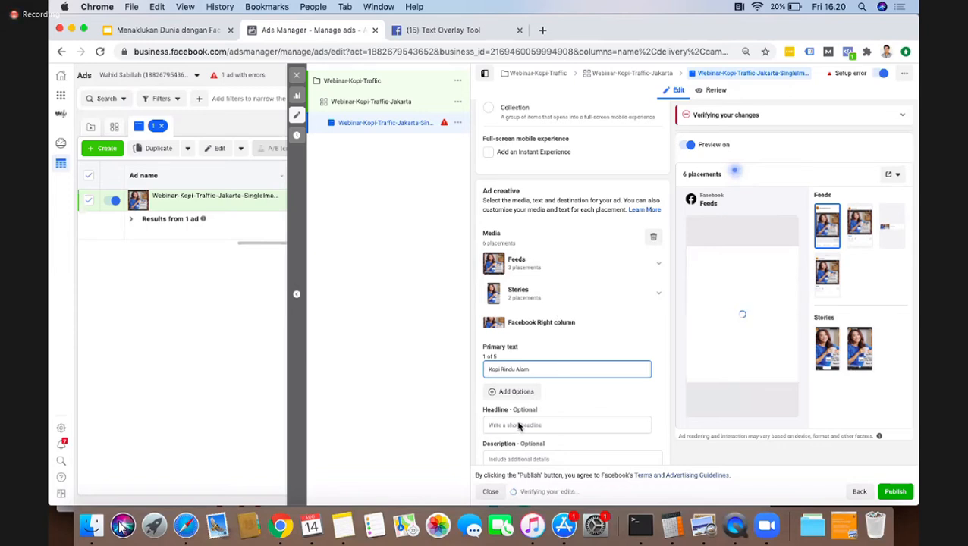
Step: Set the ad's headline to "Kopi Rindu Alam"
scroll(519, 425, down, 2)
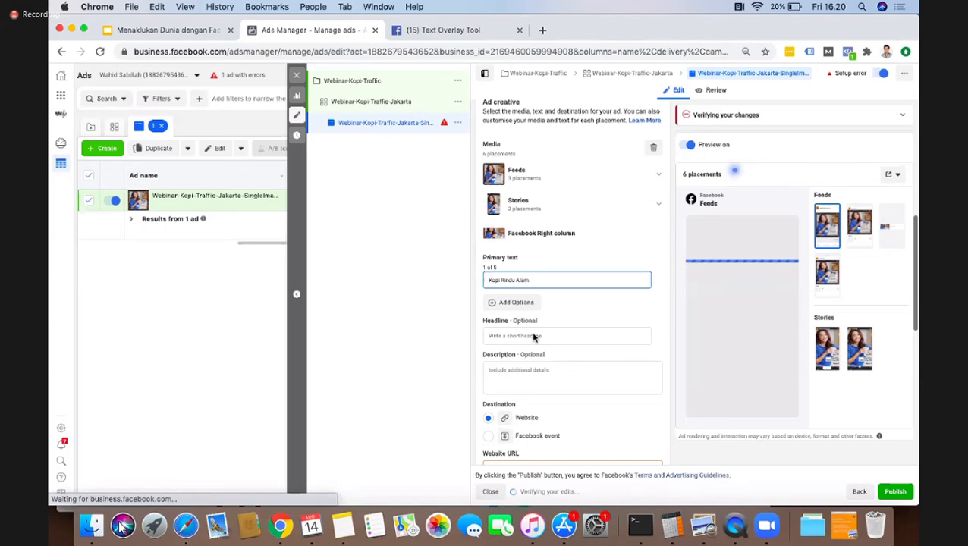
click(532, 336)
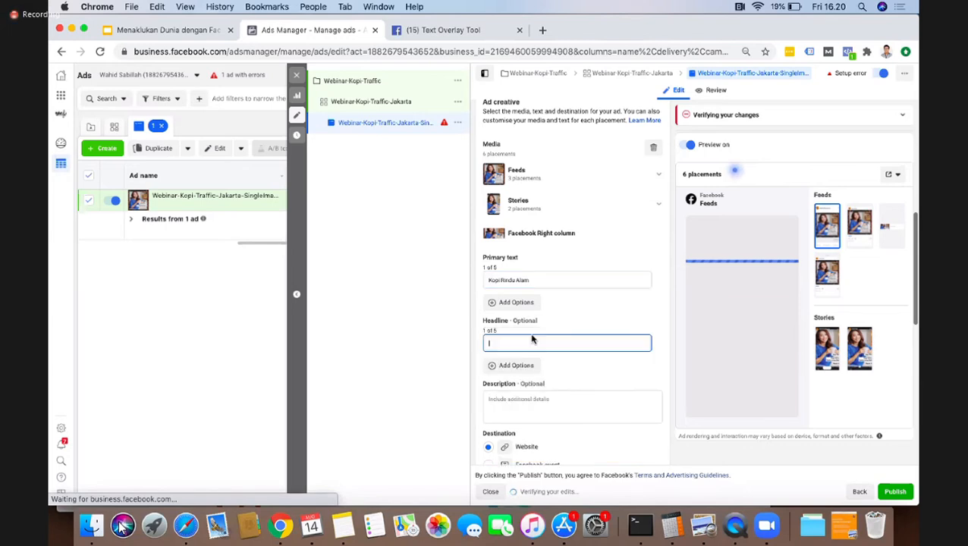
text(Kopi)
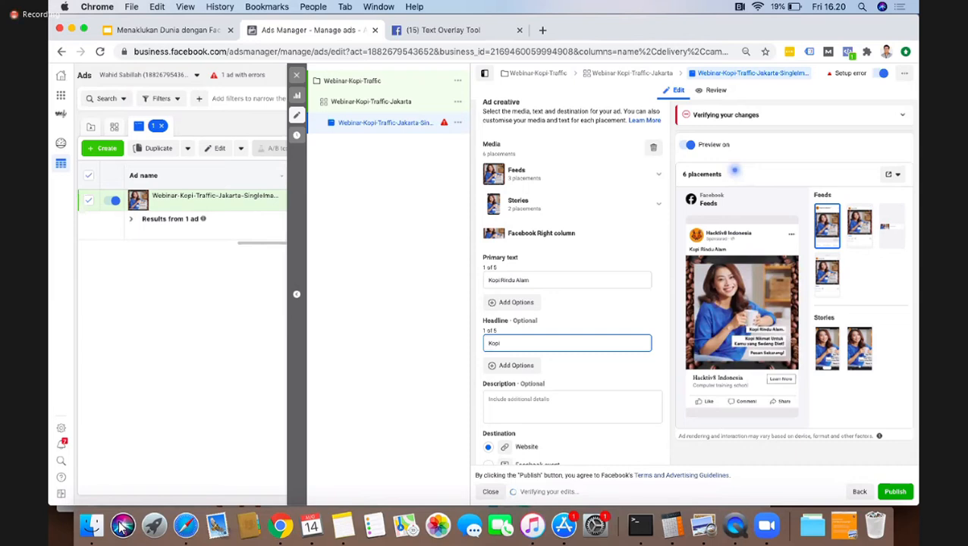
text(Rindu Alam)
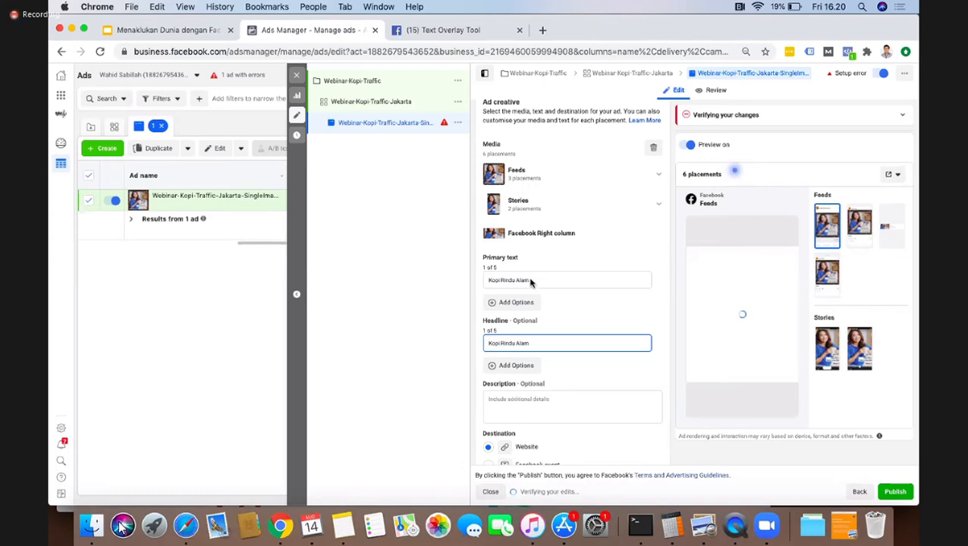
Step: Extend the primary text to read "Kopi Rindu Alam, kopi mantap buat diet ketat!"
click(534, 281)
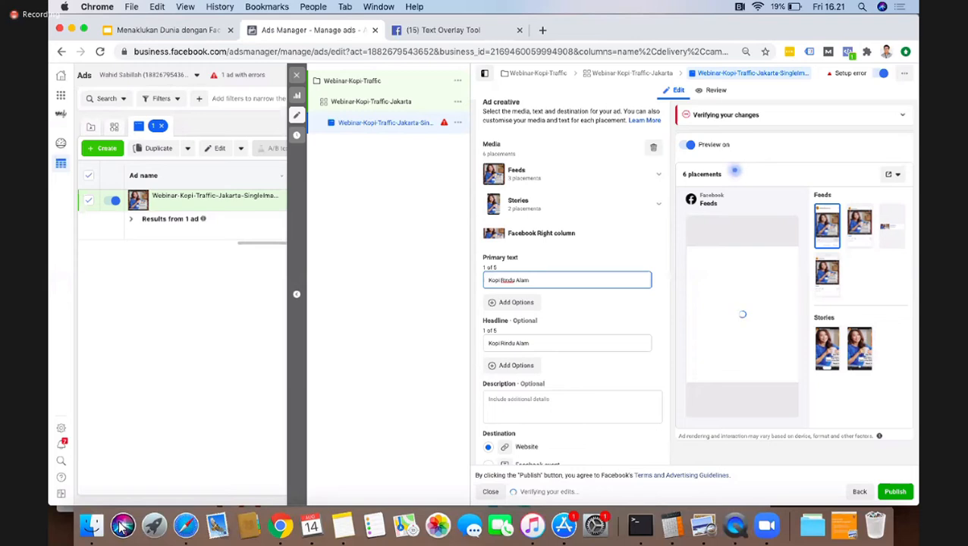
text(, kopi ena)
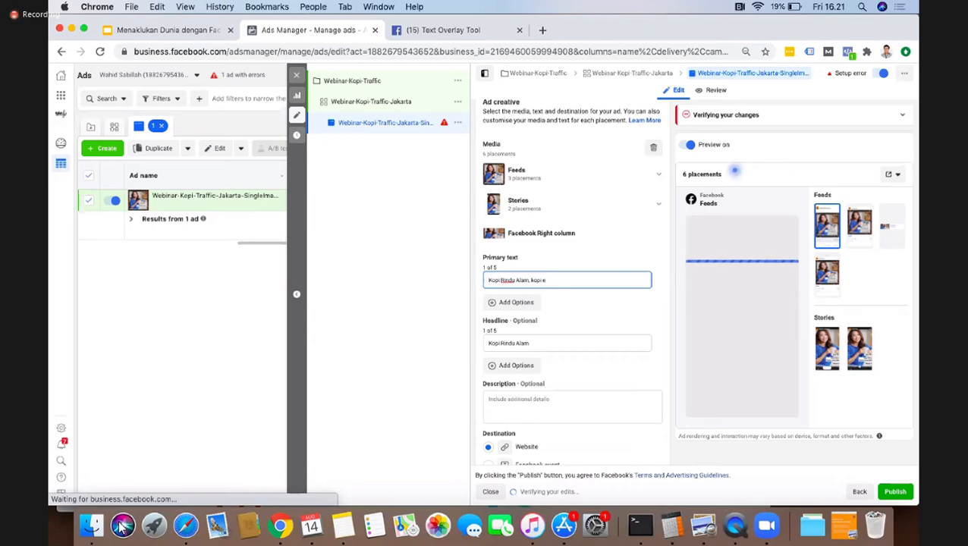
key(BackSpace)
key(BackSpace)
key(BackSpace)
text(mantap buat d)
text(iet ketat)
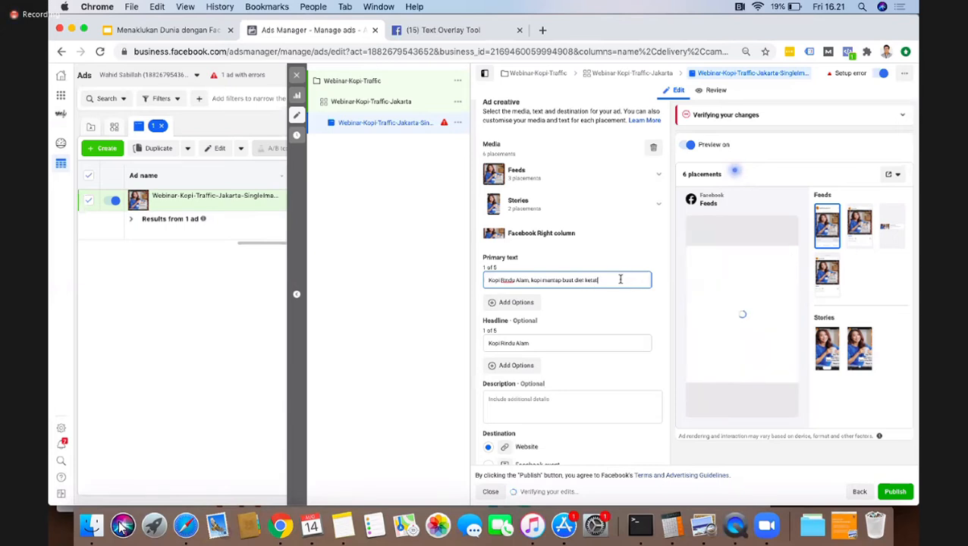
drag(620, 279, 586, 284)
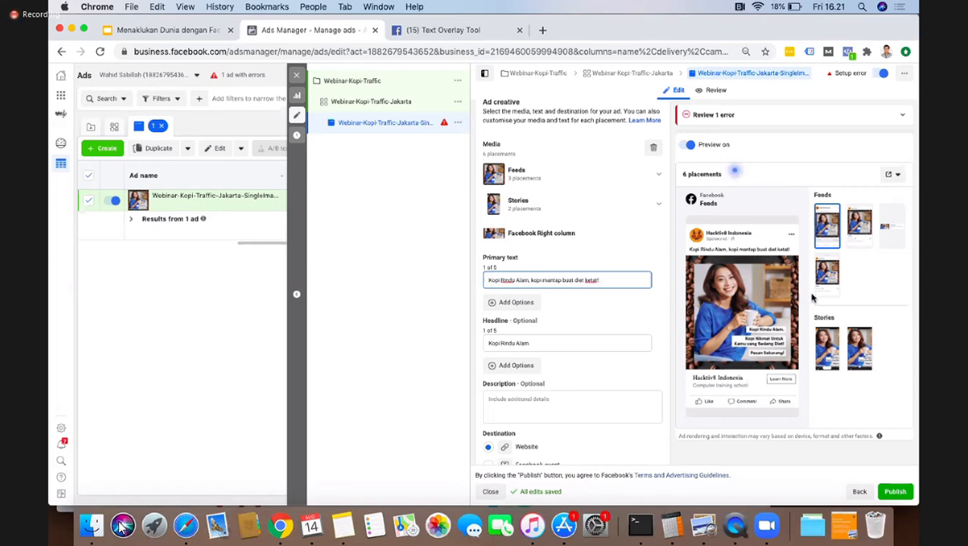
Step: Fill in the ad's description with "Kopi Rindu Alam Kopi Mantap Buat Diet ketat"
click(528, 343)
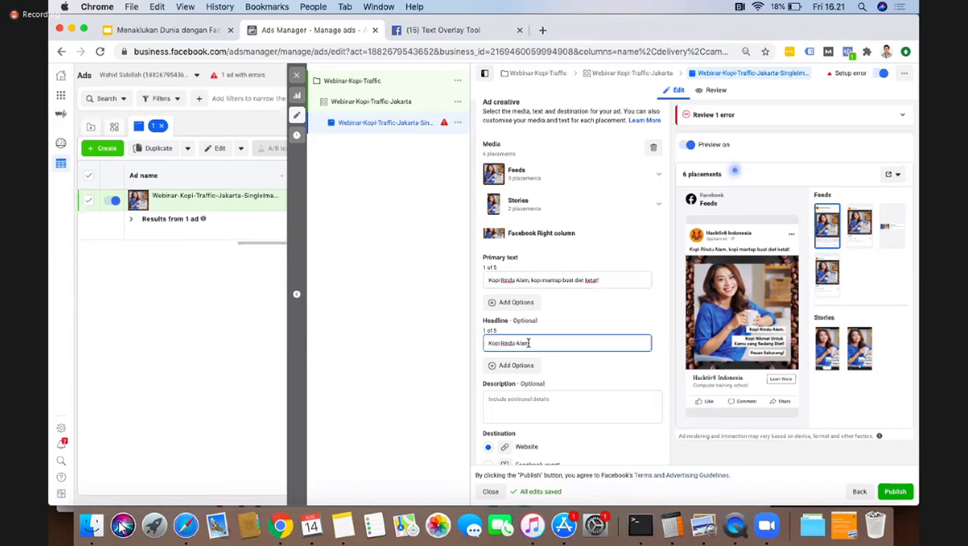
click(532, 398)
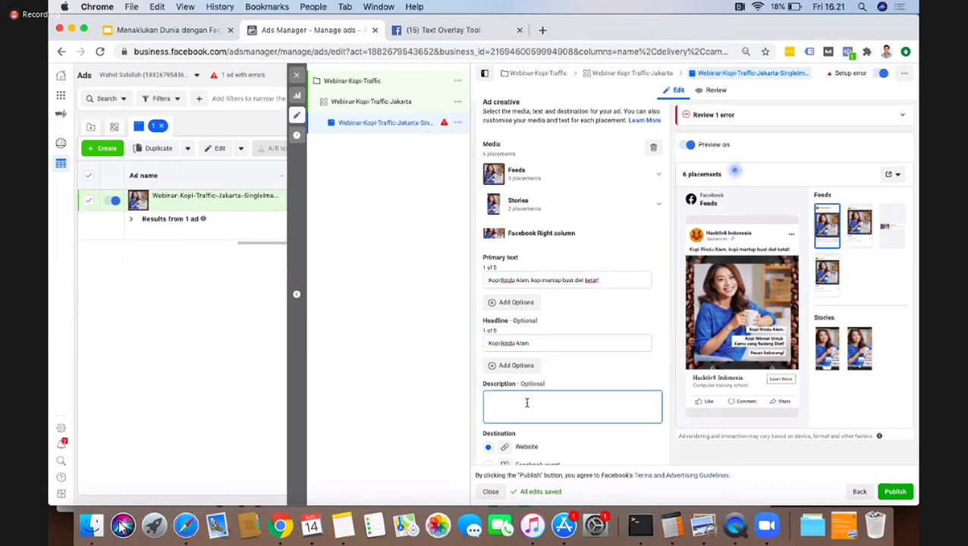
text(Kopi Rindu Alam Kopi M)
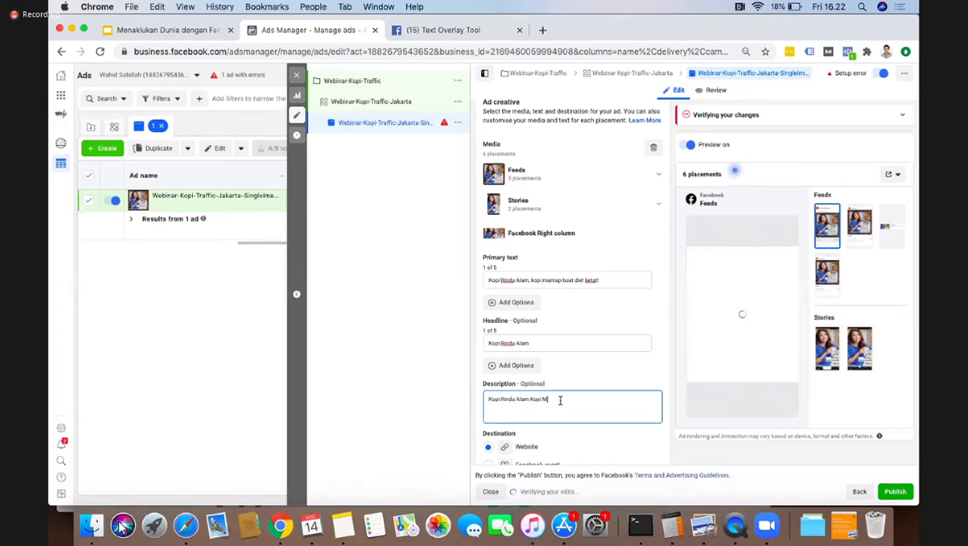
text(antap)
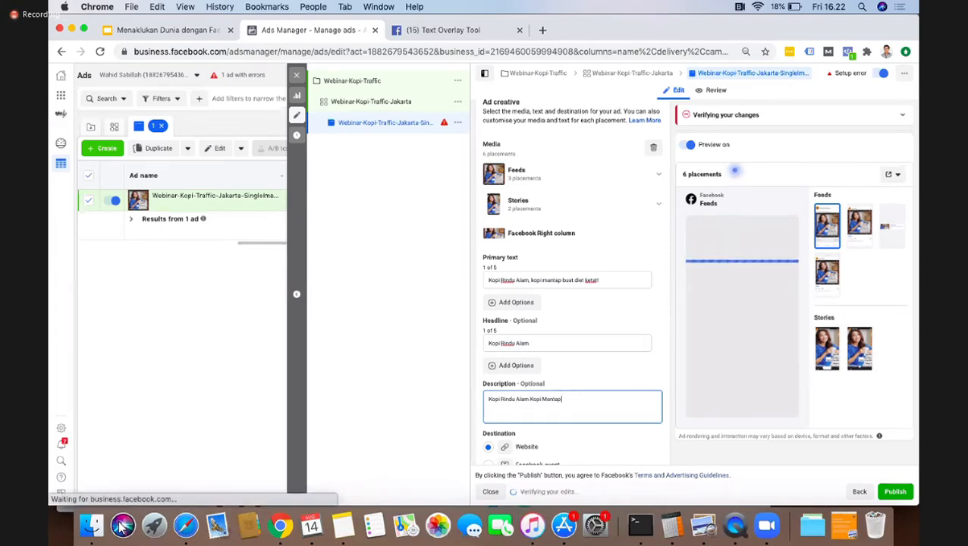
text( Buat Diet ketat)
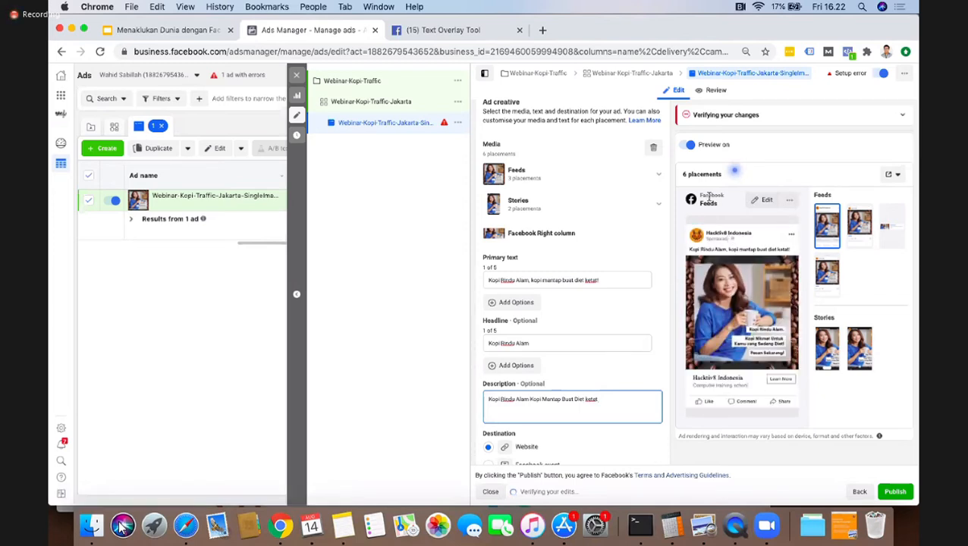
Step: Dismiss the placement tip and preview the ad in the right column, Instagram Explore and Facebook feed placements
click(605, 372)
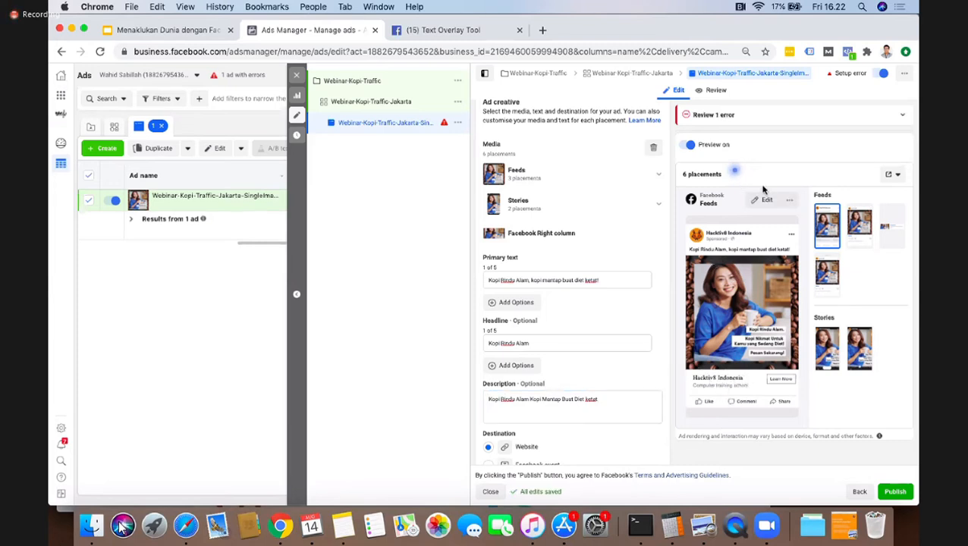
click(736, 171)
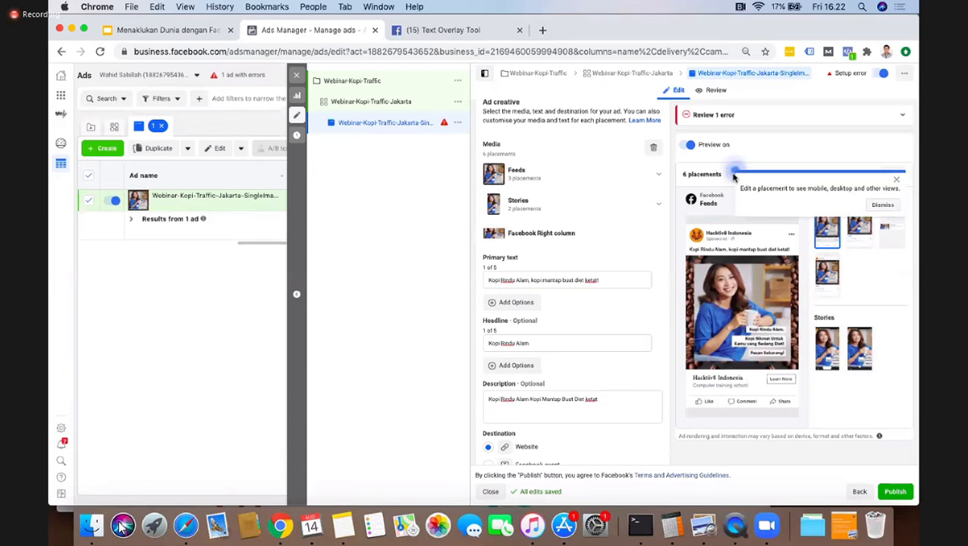
click(897, 182)
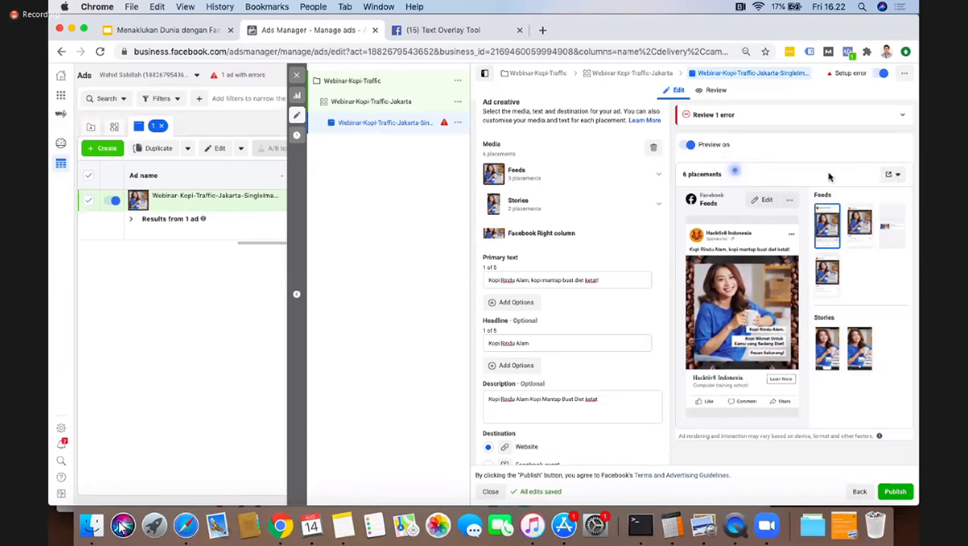
click(857, 224)
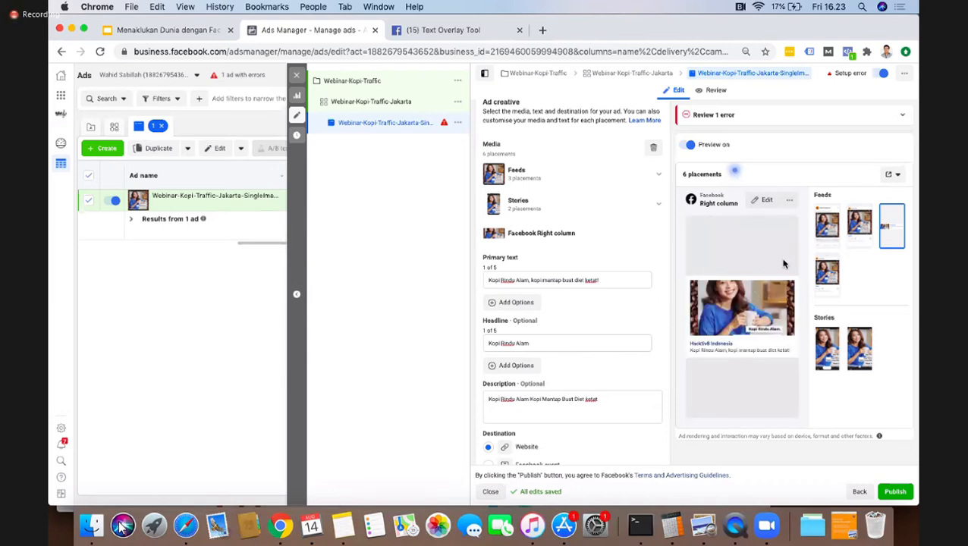
click(829, 273)
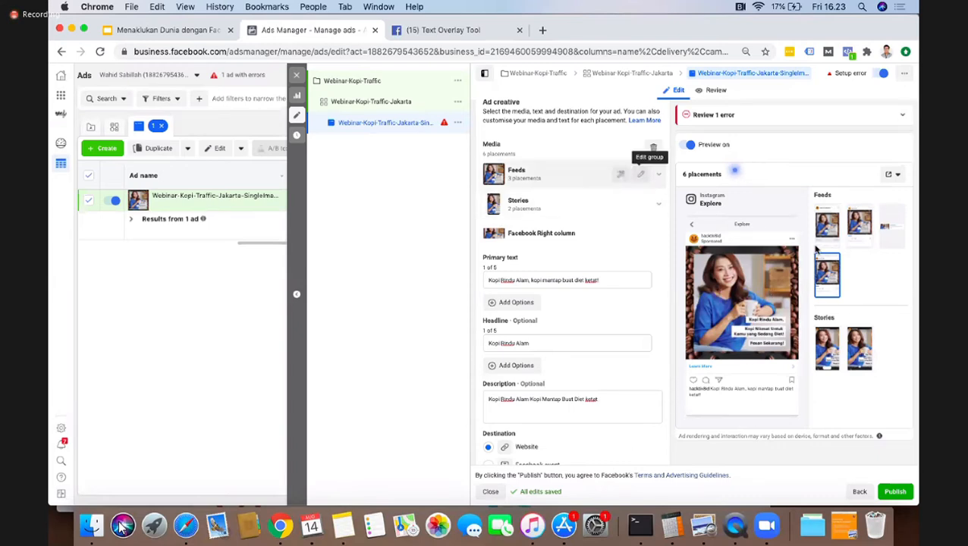
click(826, 225)
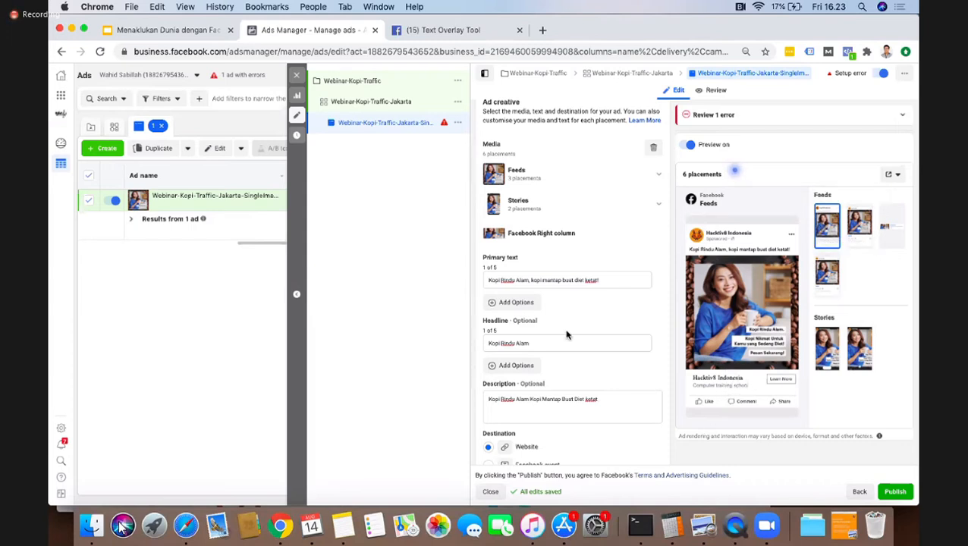
scroll(588, 296, down, 3)
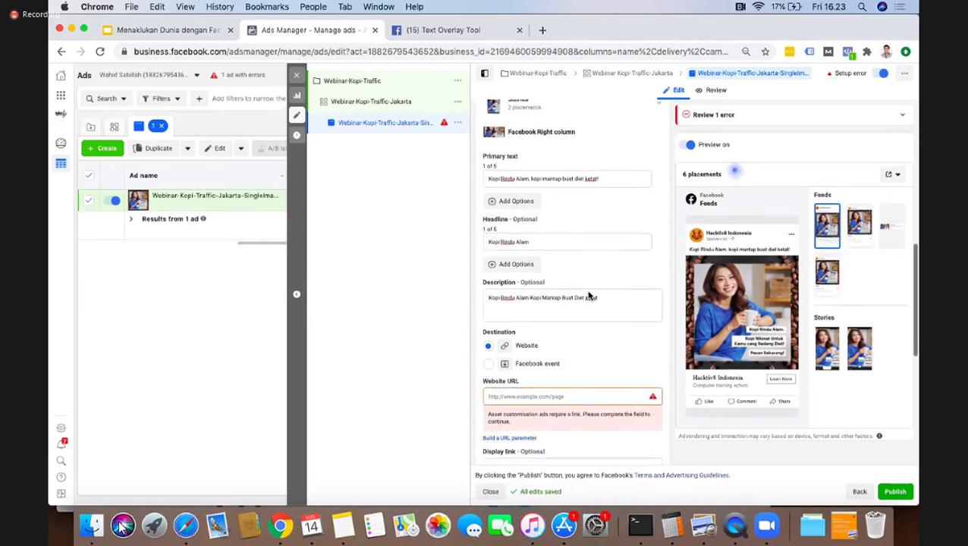
click(536, 378)
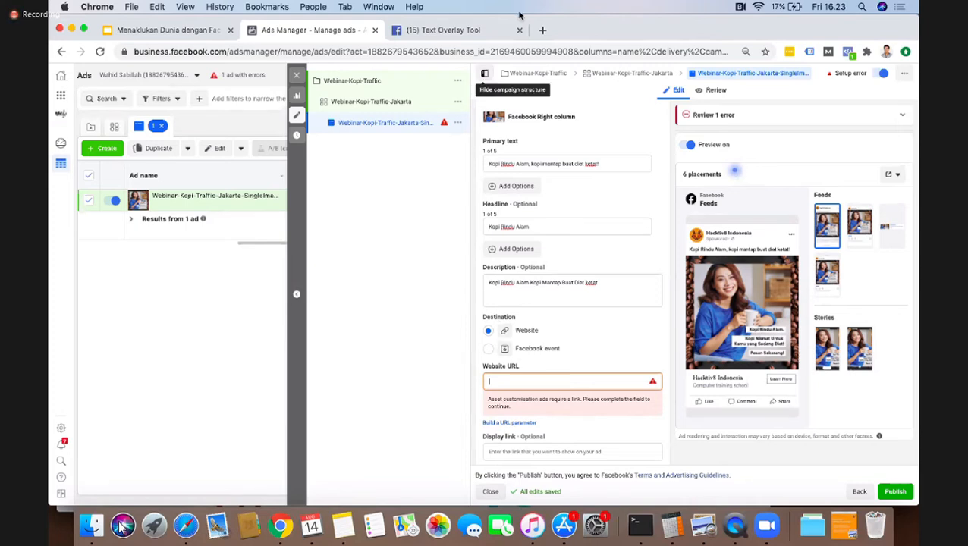
text(www.tokopedia)
Step: Search Google for "otencoffee" in a new browser tab and look through the results
click(543, 30)
text(otenfoc)
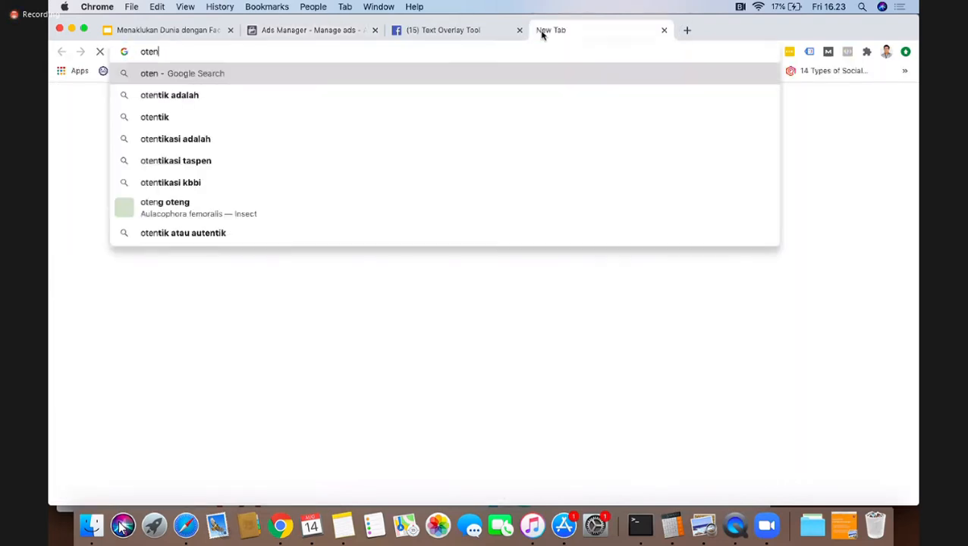
key(BackSpace)
key(BackSpace)
key(BackSpace)
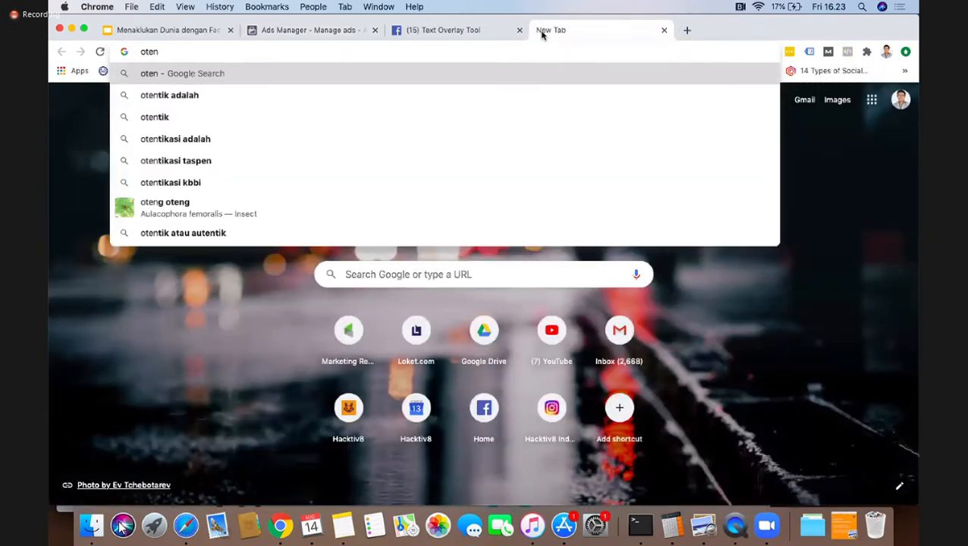
text(coffee)
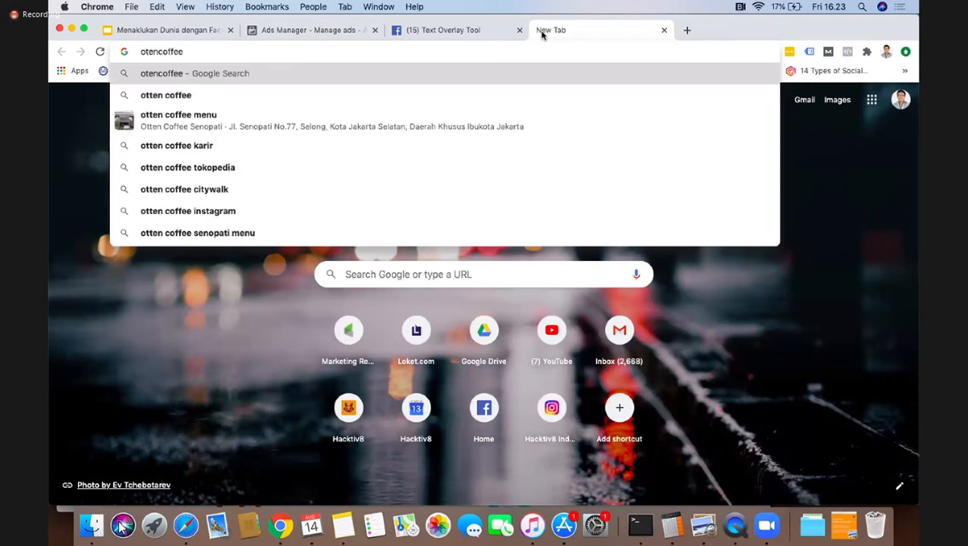
key(Return)
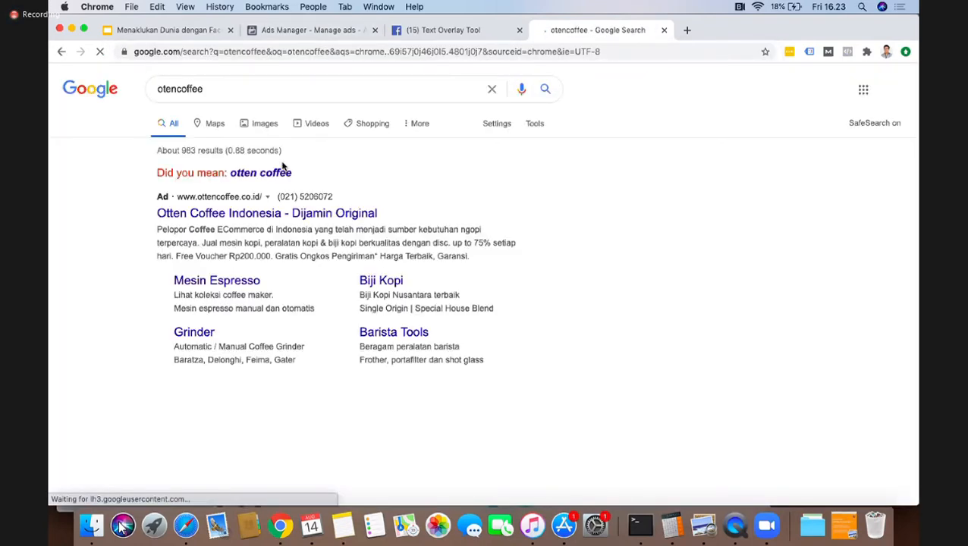
scroll(285, 163, down, 3)
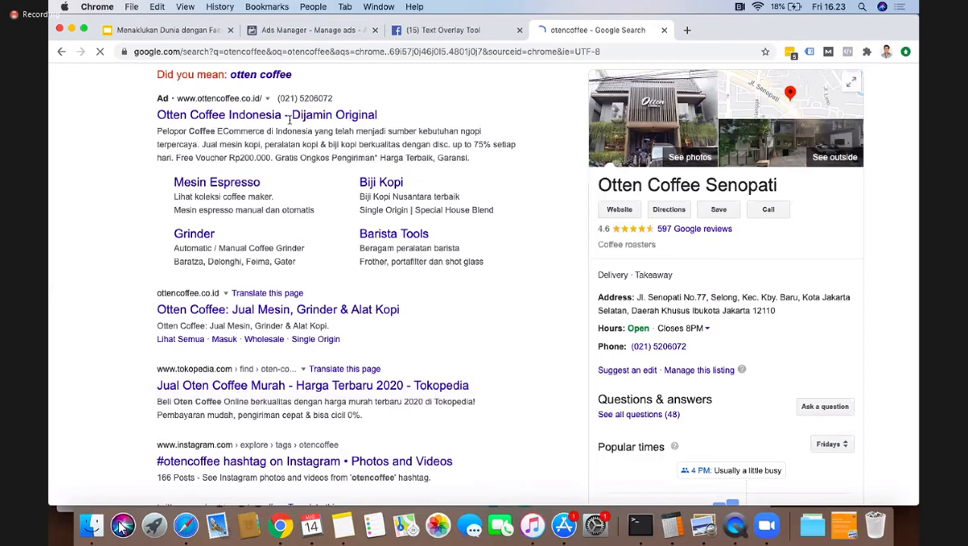
scroll(325, 169, up, 3)
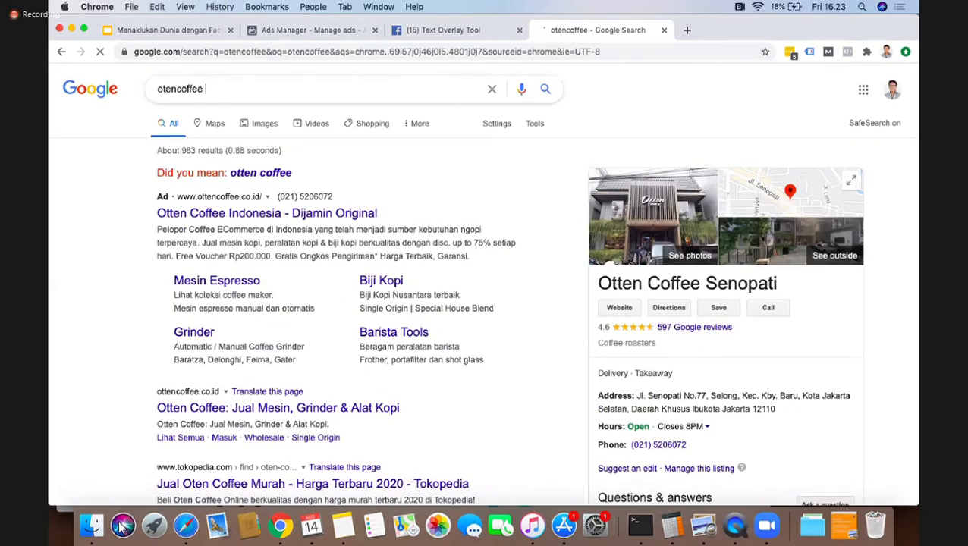
Step: Search for "otencoffee tokopedia" and copy the page address of the "Jual Oten Coffee Murah" Tokopedia result
text(tokopedia)
key(Return)
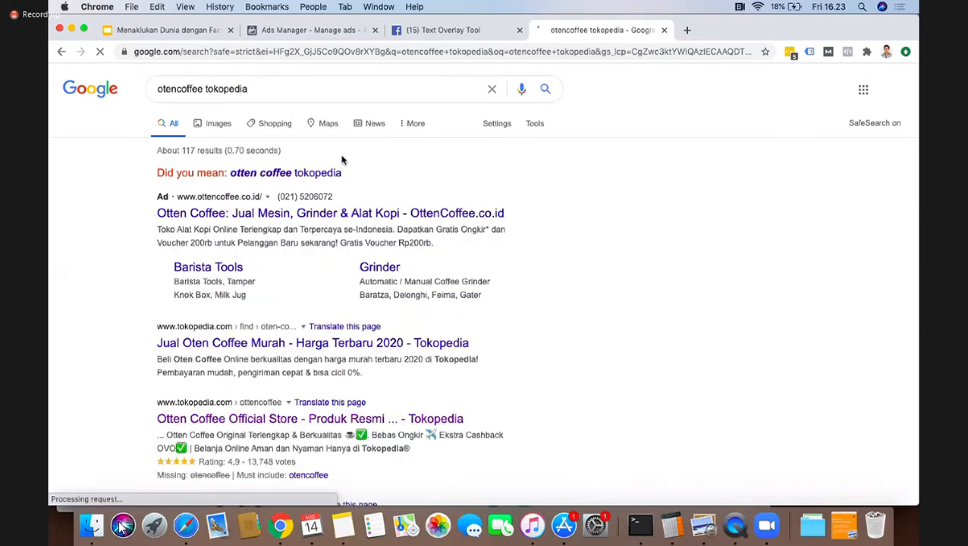
scroll(379, 213, down, 5)
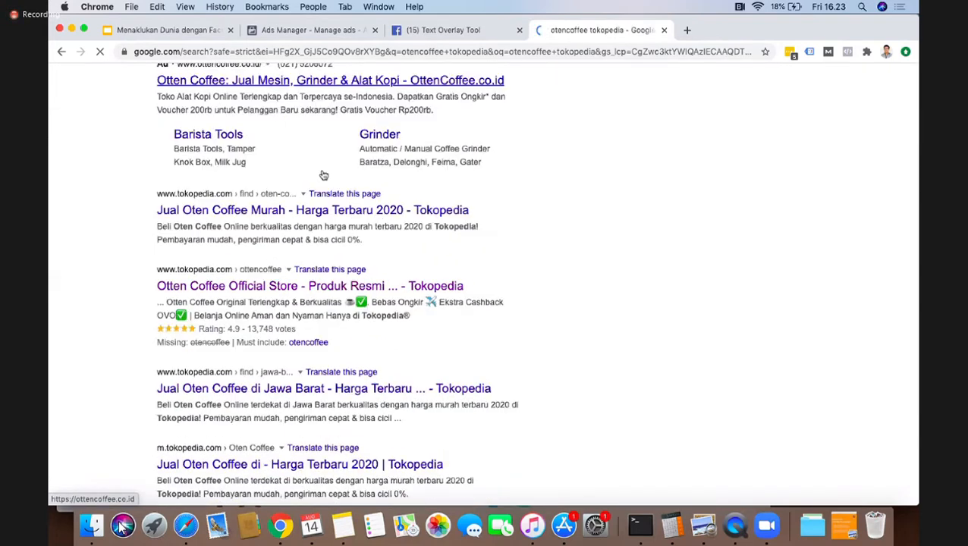
click(317, 171)
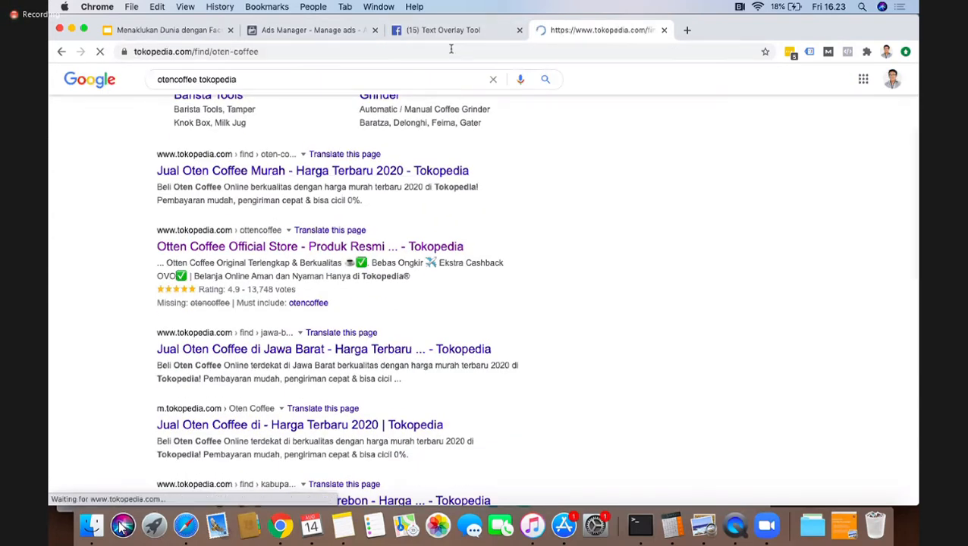
click(451, 51)
key(super+c)
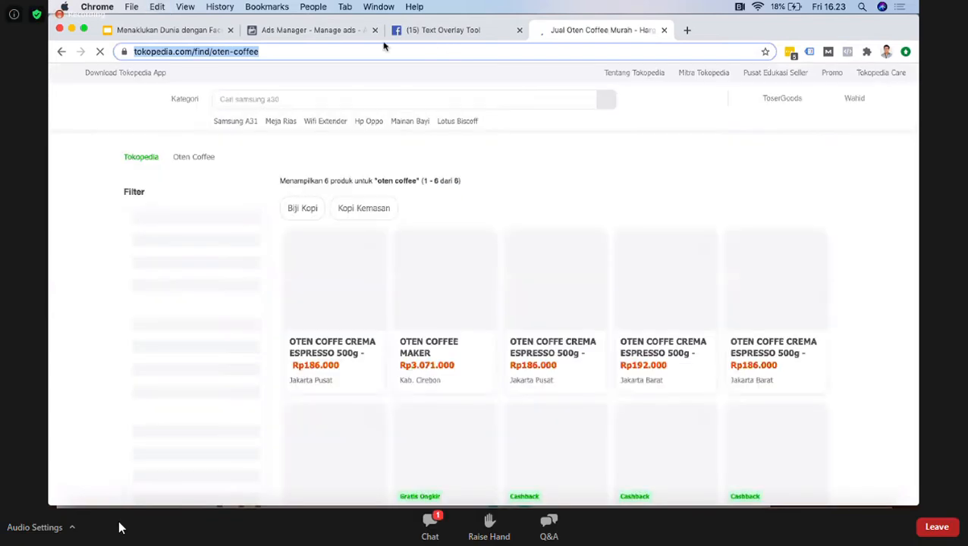
click(316, 30)
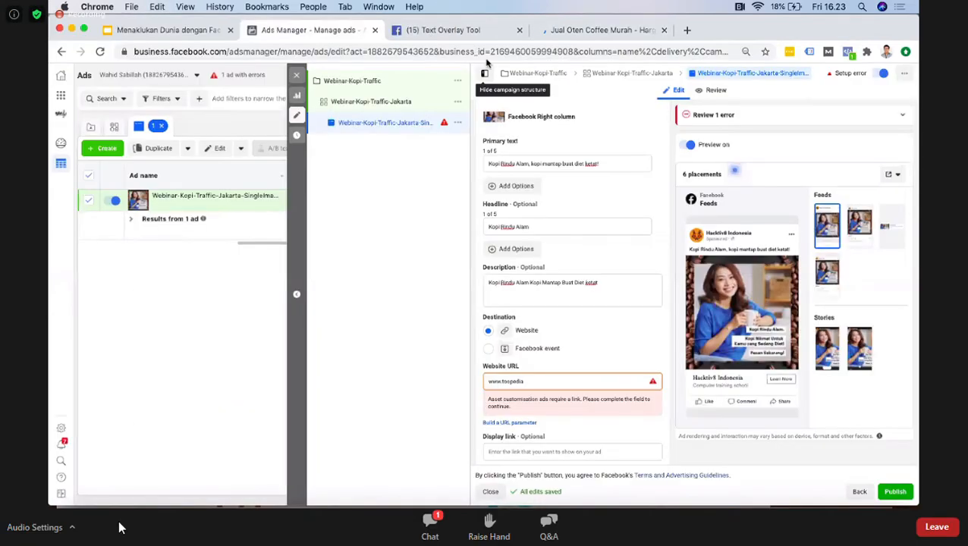
click(528, 382)
key(super+a)
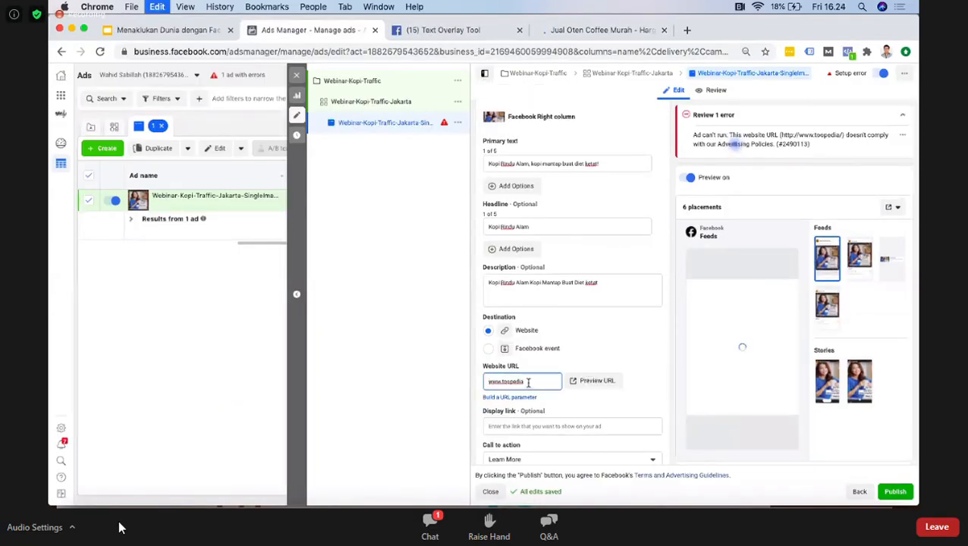
key(super+v)
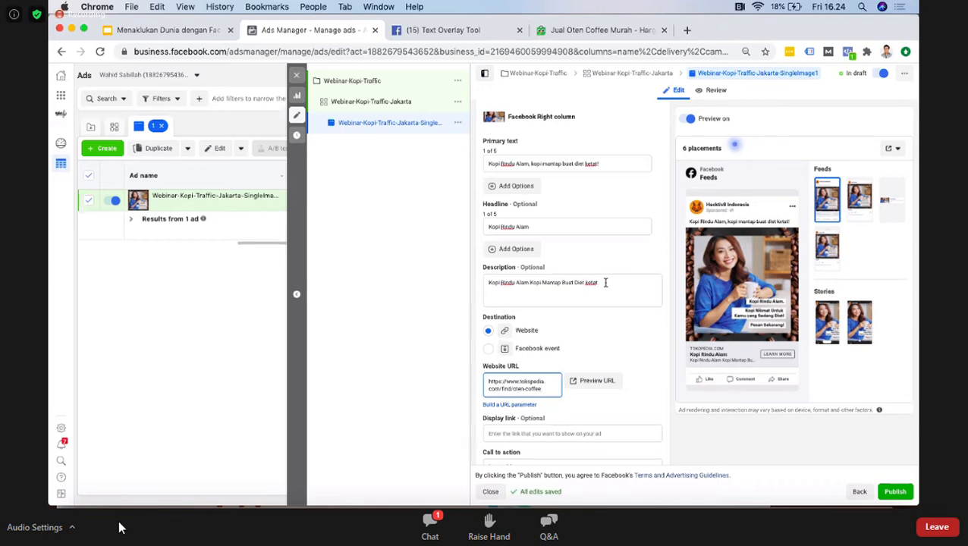
Step: Replace the ad's description with "Cocok Buat Diet"
drag(605, 282, 505, 278)
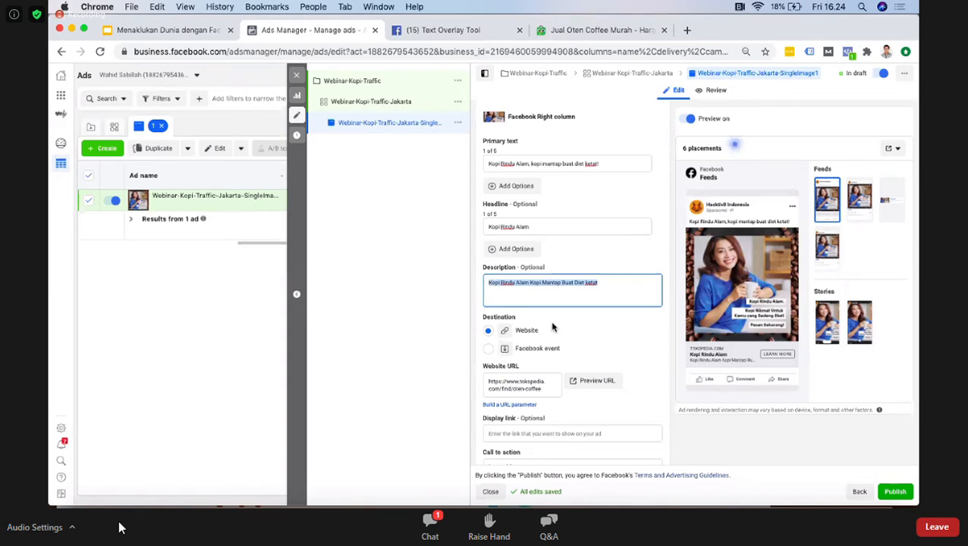
text(Cocok Buat Diet)
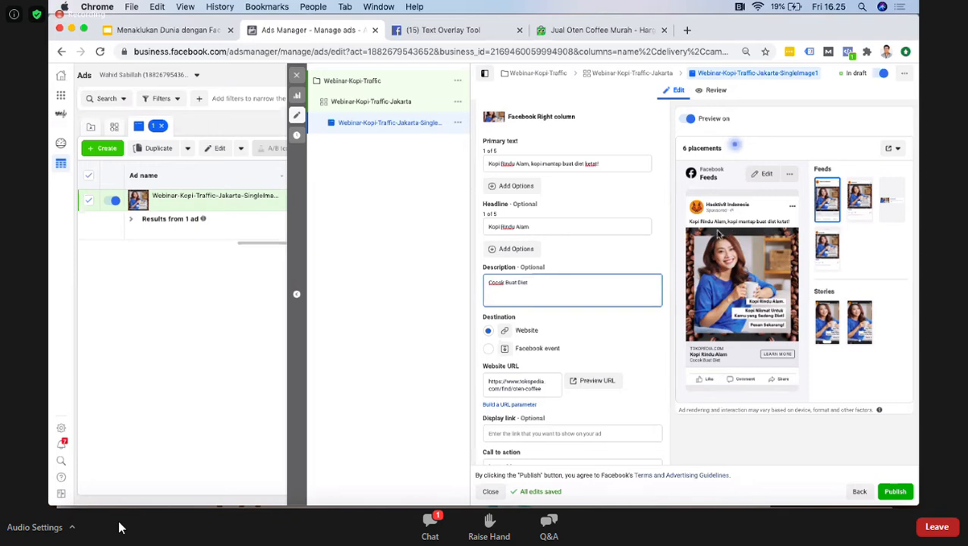
click(623, 164)
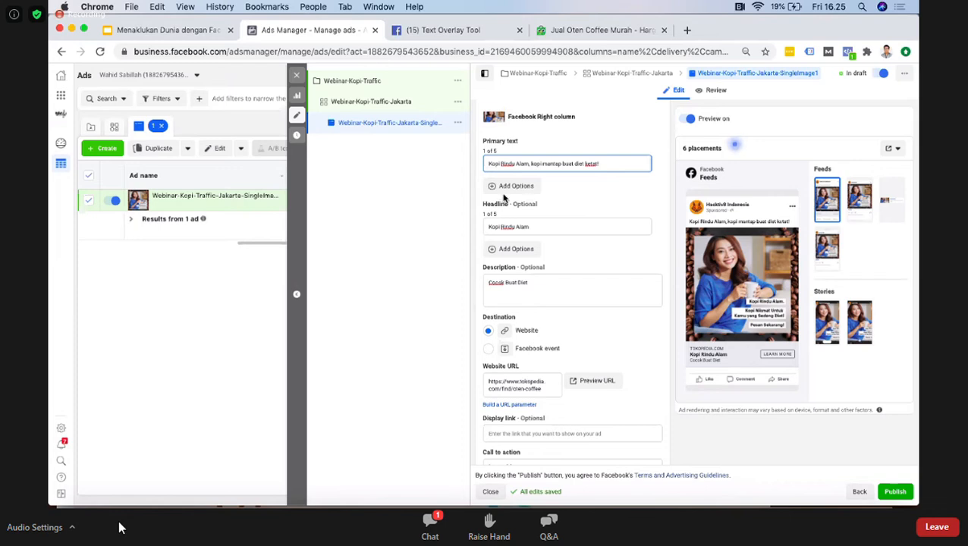
scroll(590, 354, down, 1)
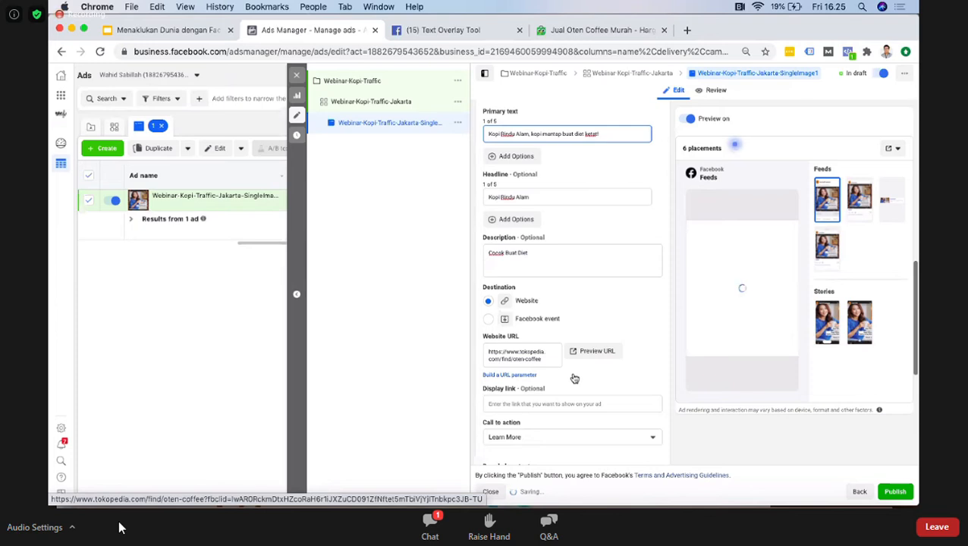
scroll(574, 378, down, 3)
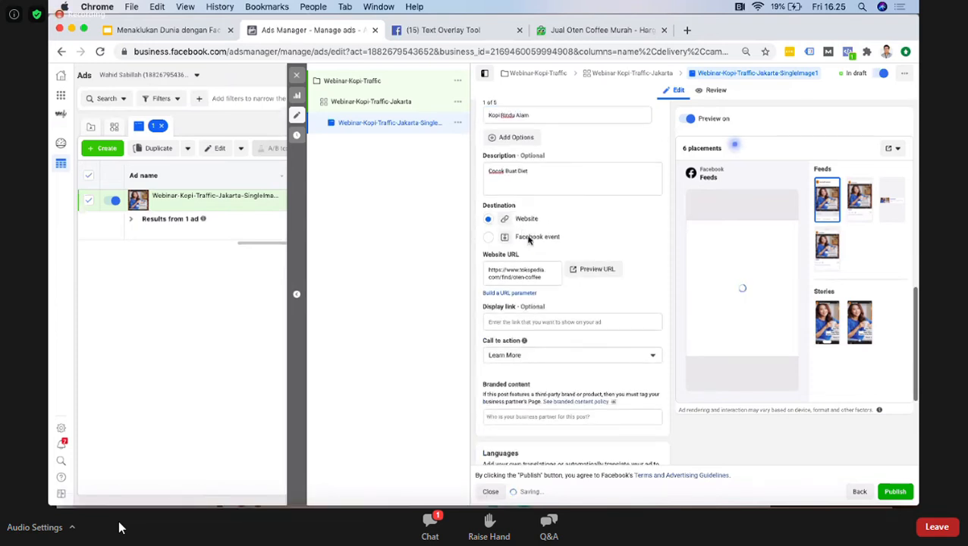
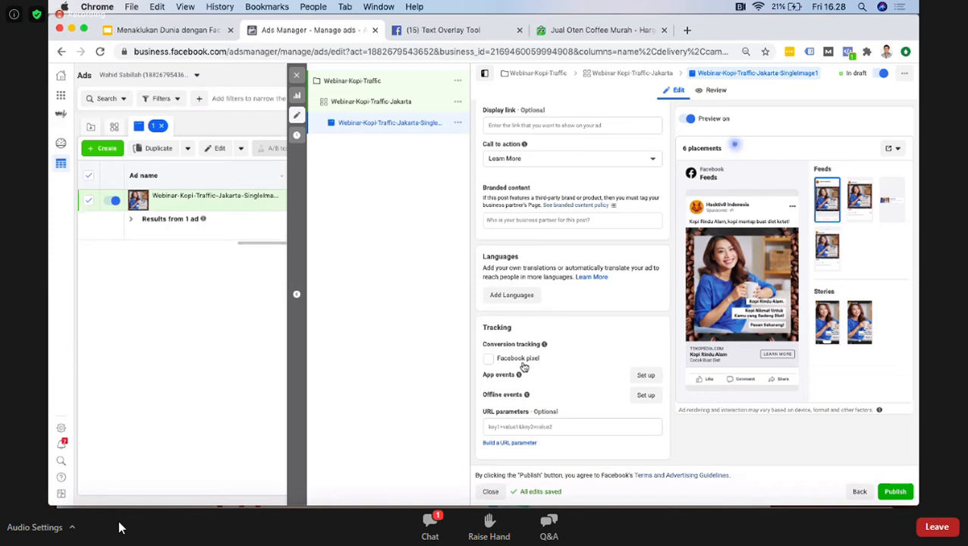
Step: Look over the remaining settings of the single-image Kopi Rindu Alam ad and publish the campaign with its ad set and ad
mouse_move(546, 346)
scroll(581, 273, up, 2)
scroll(581, 274, down, 2)
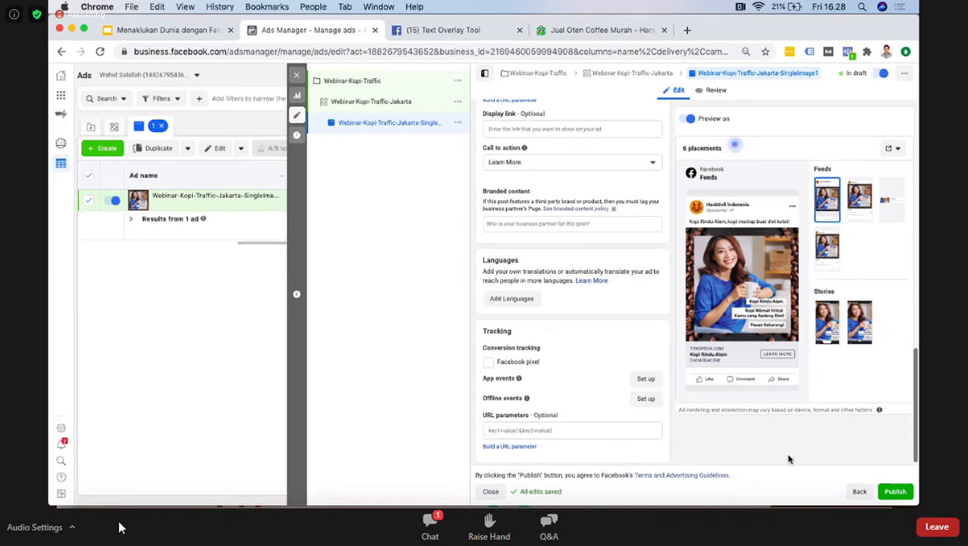
click(895, 492)
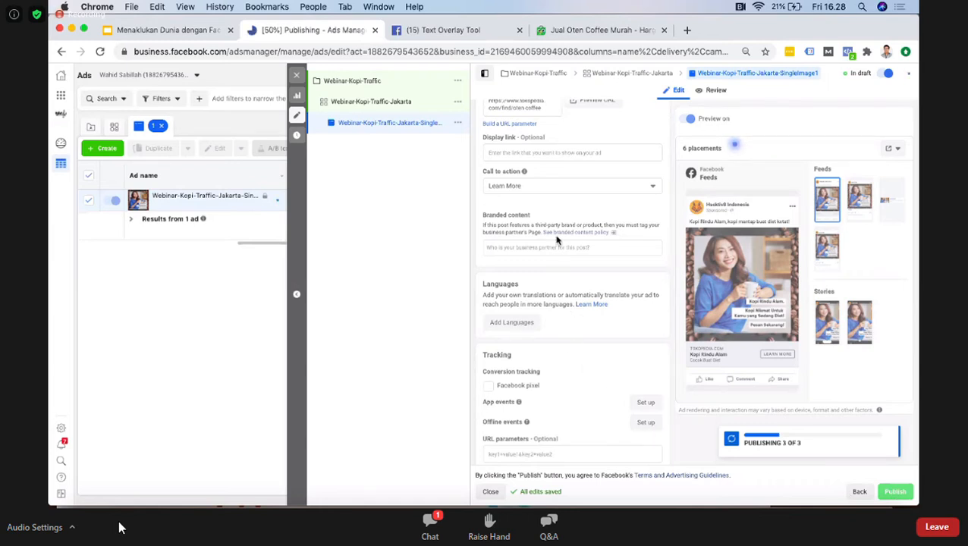
scroll(557, 240, down, 1)
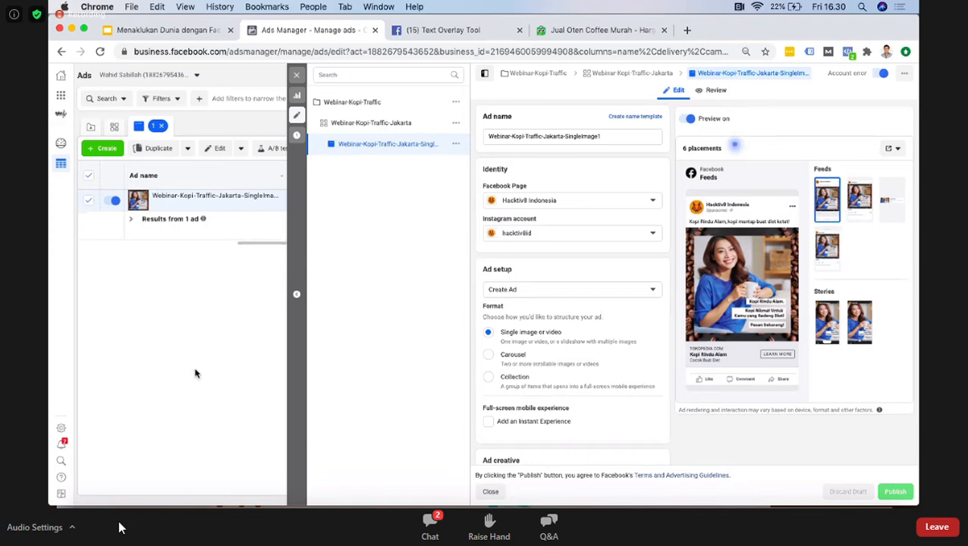
click(689, 32)
text(instagram.com/hacktiv8id)
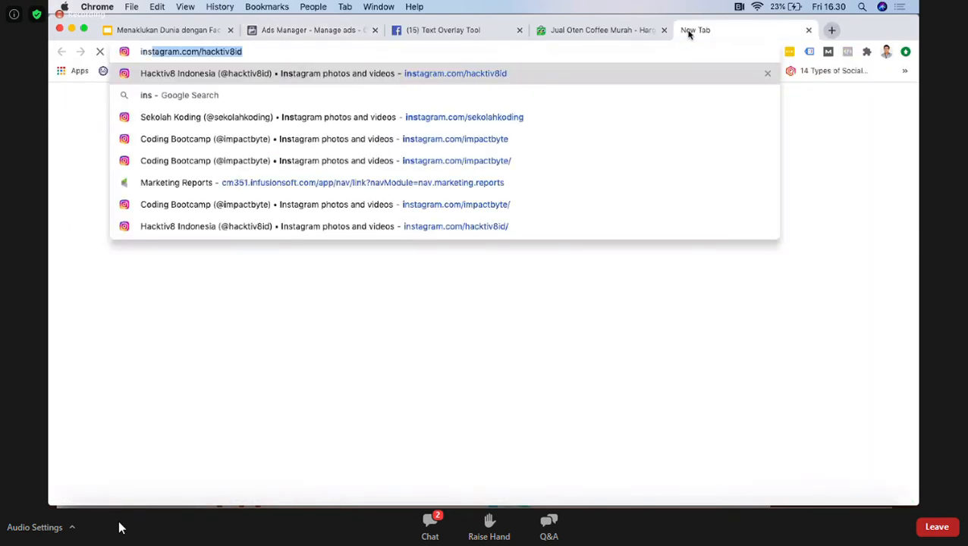
key(Right)
key(BackSpace)
text(d)
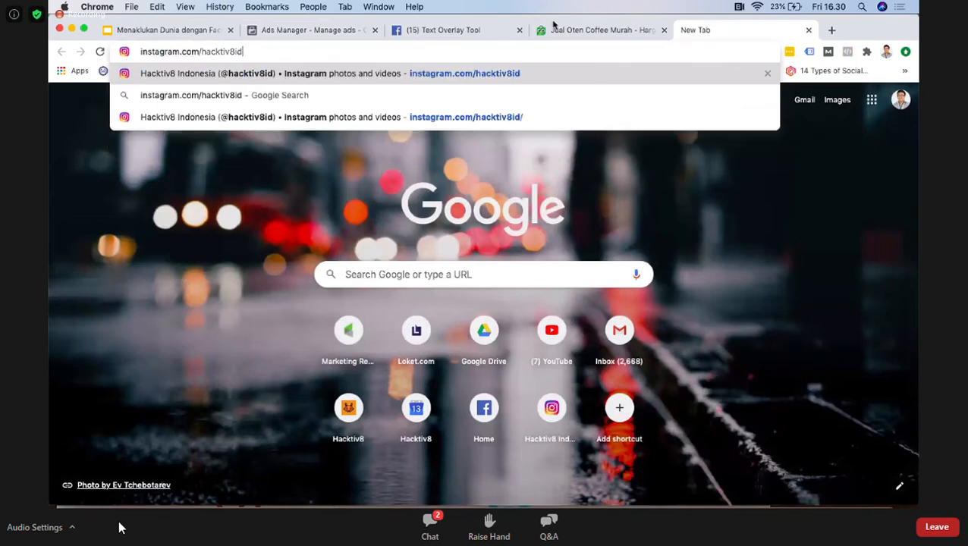
key(super+a)
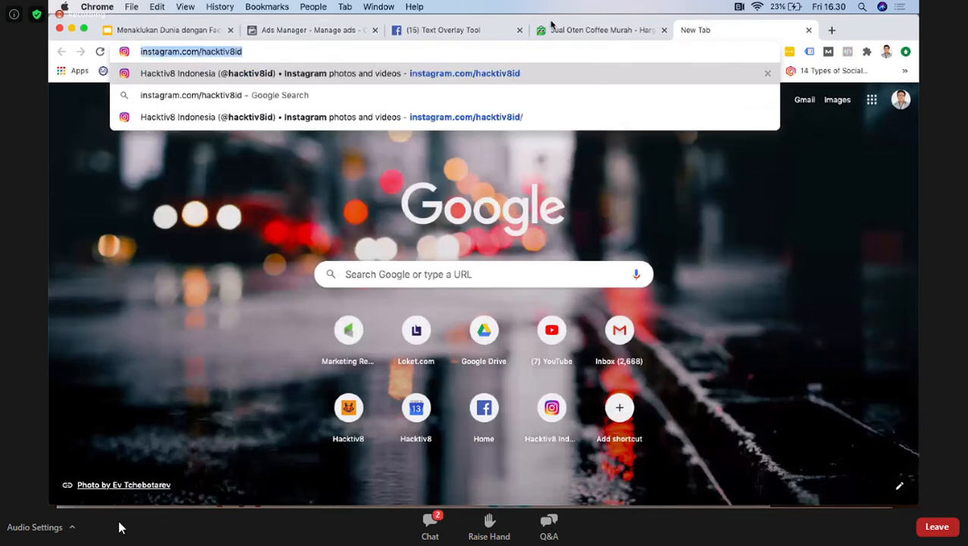
click(439, 31)
click(322, 32)
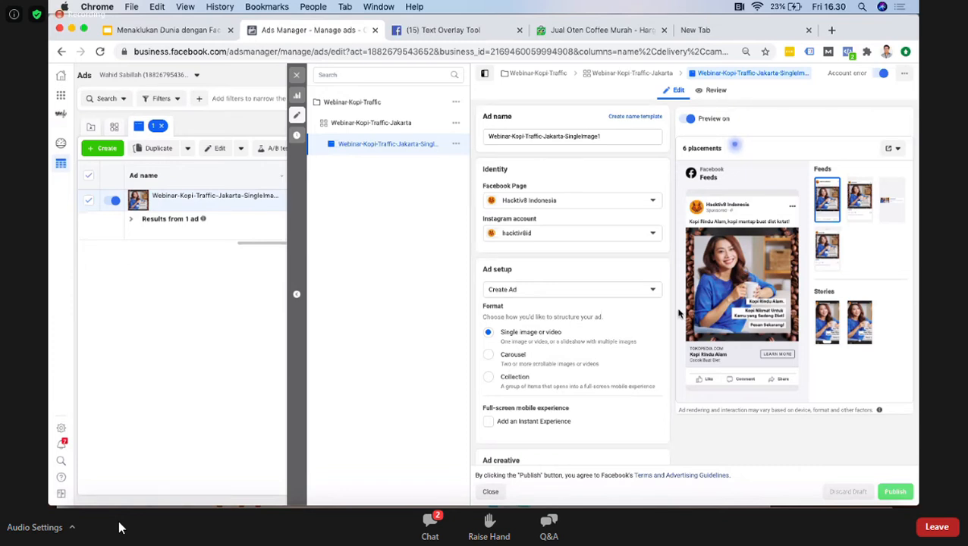
Step: Look over the single-image ad's settings and close its editor to return to the full ads list
scroll(655, 286, down, 1)
scroll(655, 286, down, 2)
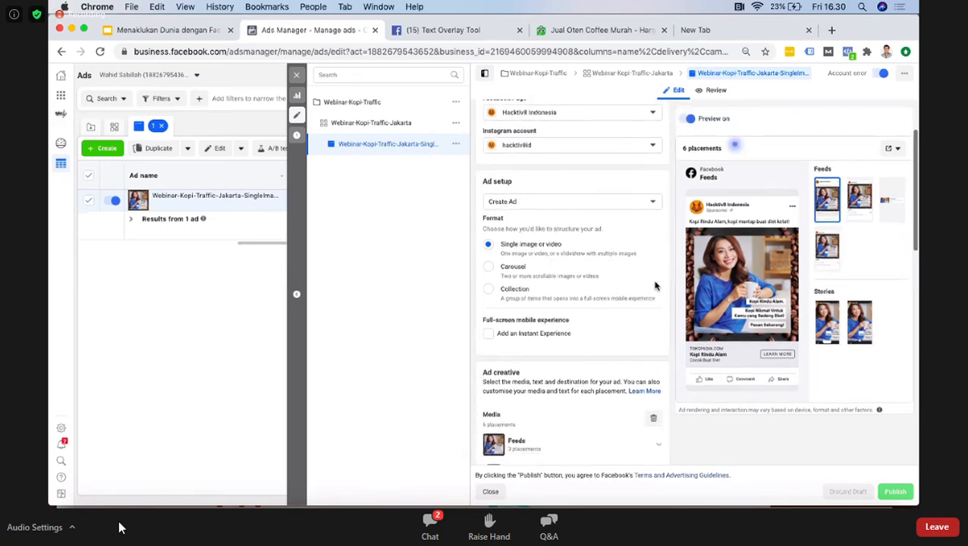
click(298, 76)
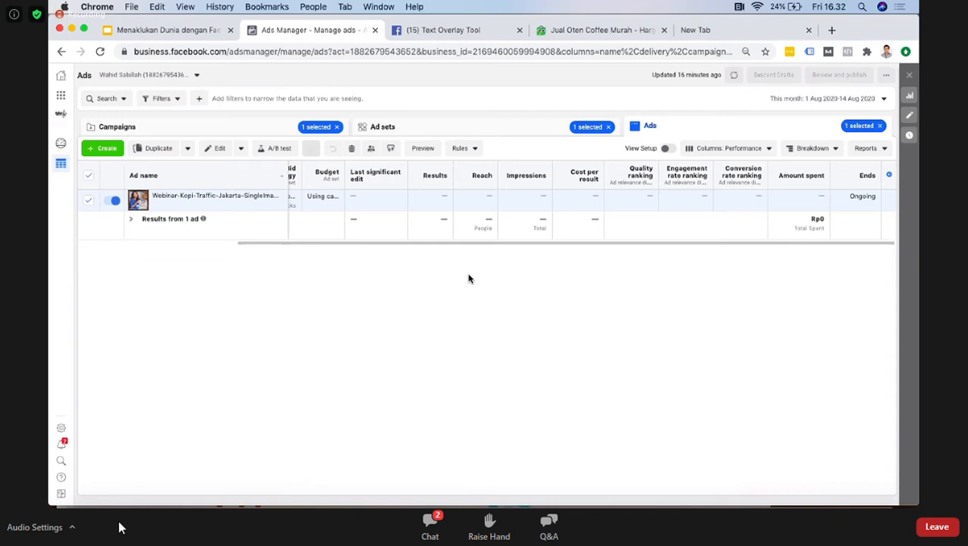
Step: Create a new ad named Webinar-Kopi-Traffic-Jakarta-Carousel in the existing Webinar-Kopi-Traffic campaign and Webinar-Kopi-Traffic-Jakarta ad set
click(100, 148)
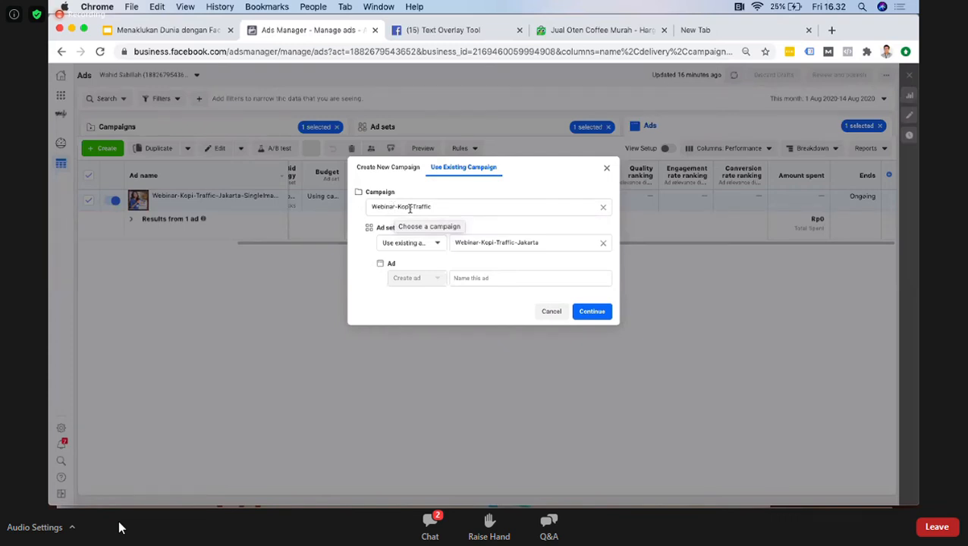
click(508, 279)
text(Webinar-Kopi-Traffic-Jakarta-Course)
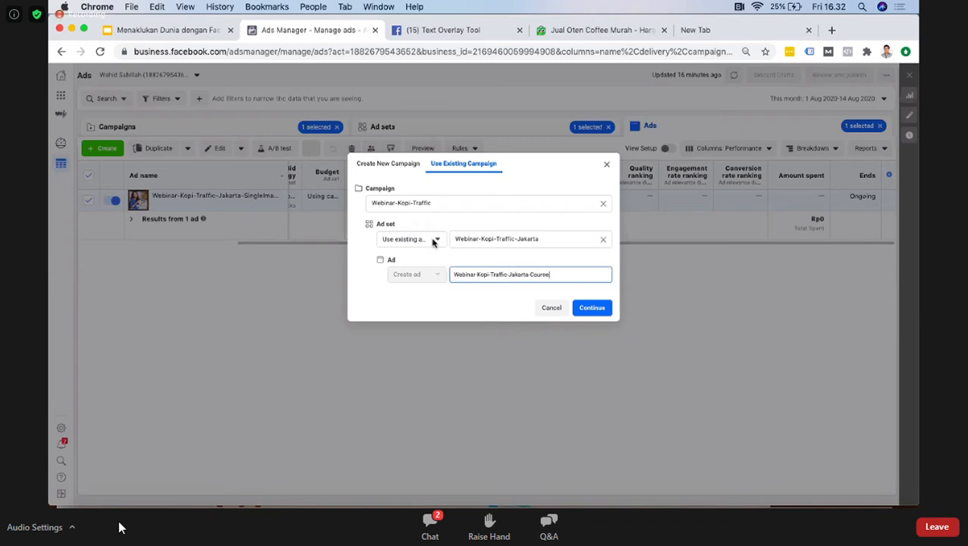
text(u)
key(BackSpace)
text(arousel)
click(594, 308)
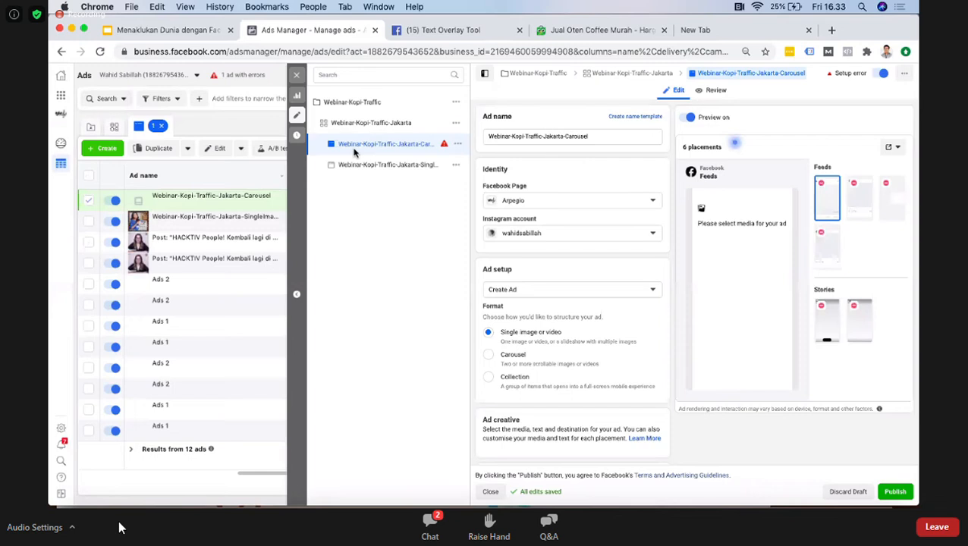
Step: Set the ad's Facebook Page to Hacktiv8 Indonesia with the hacktiv8id Instagram account, and choose the Carousel format
click(594, 201)
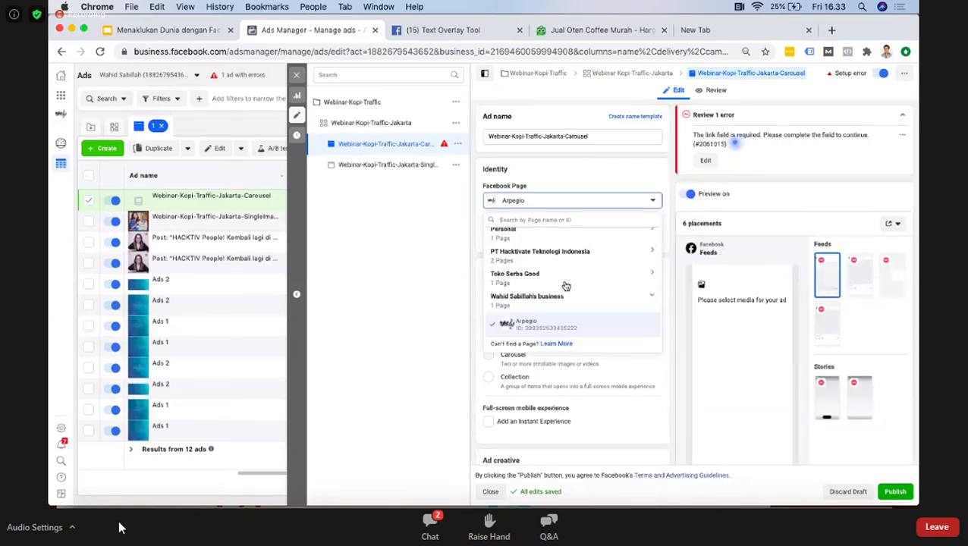
click(546, 261)
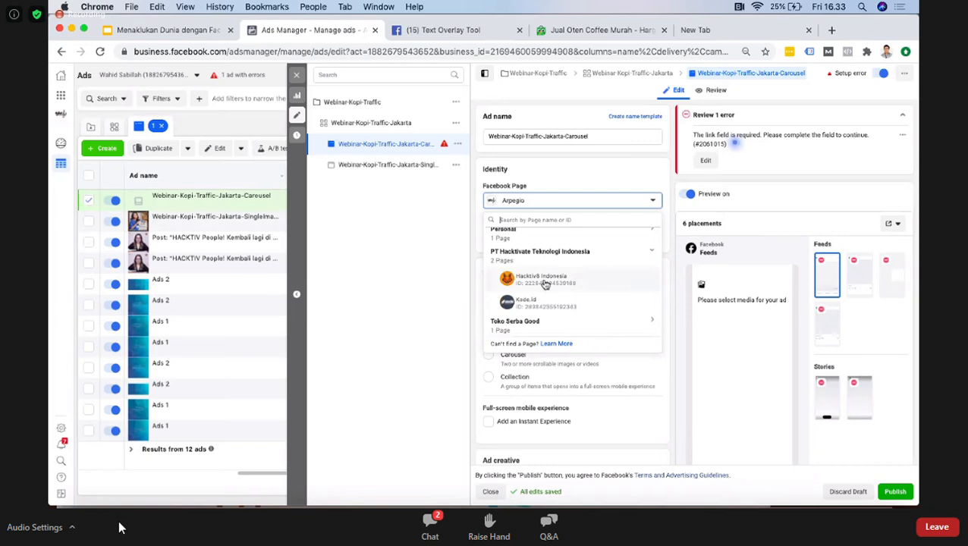
click(545, 284)
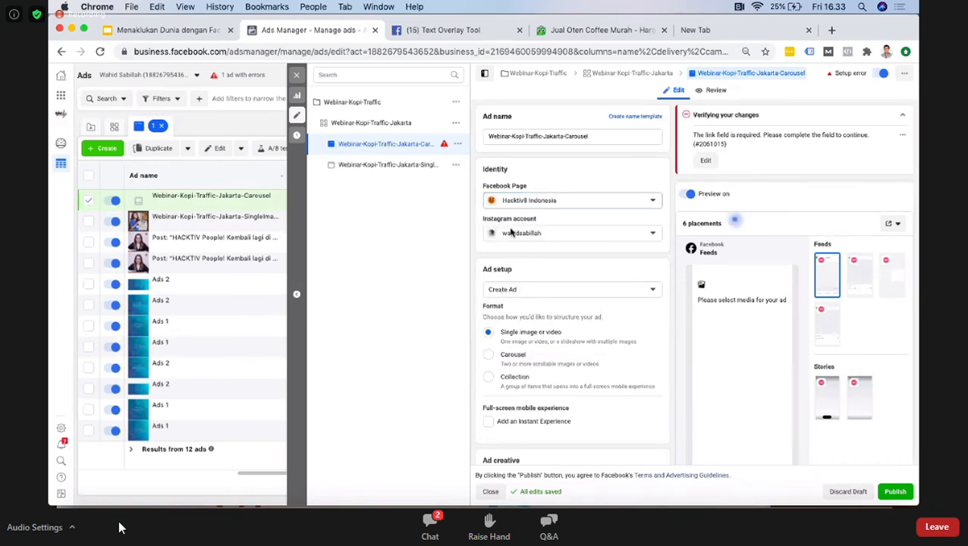
click(510, 233)
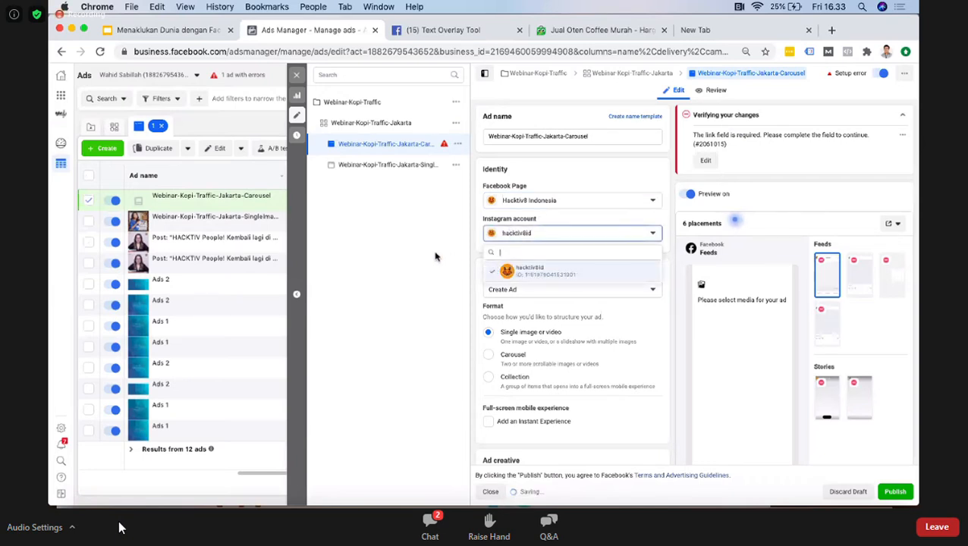
click(491, 353)
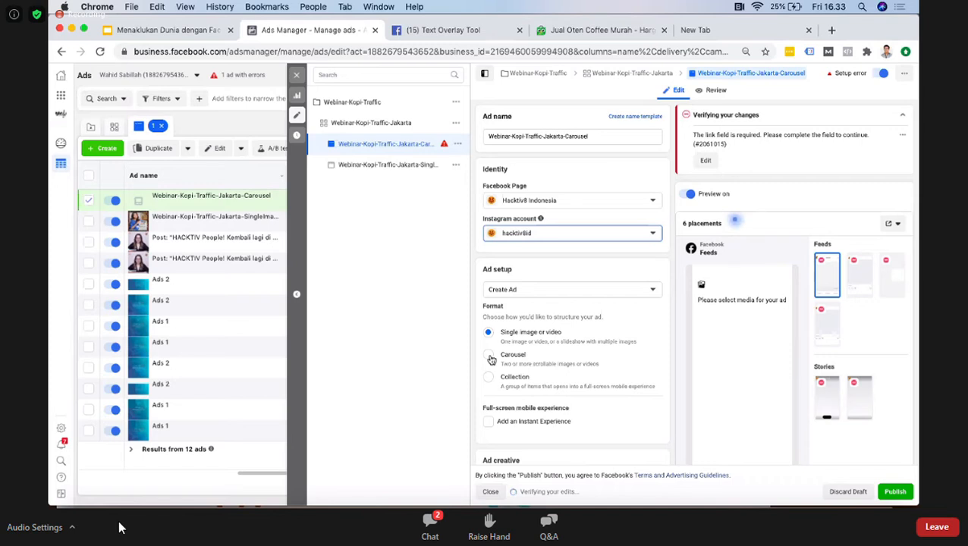
click(491, 360)
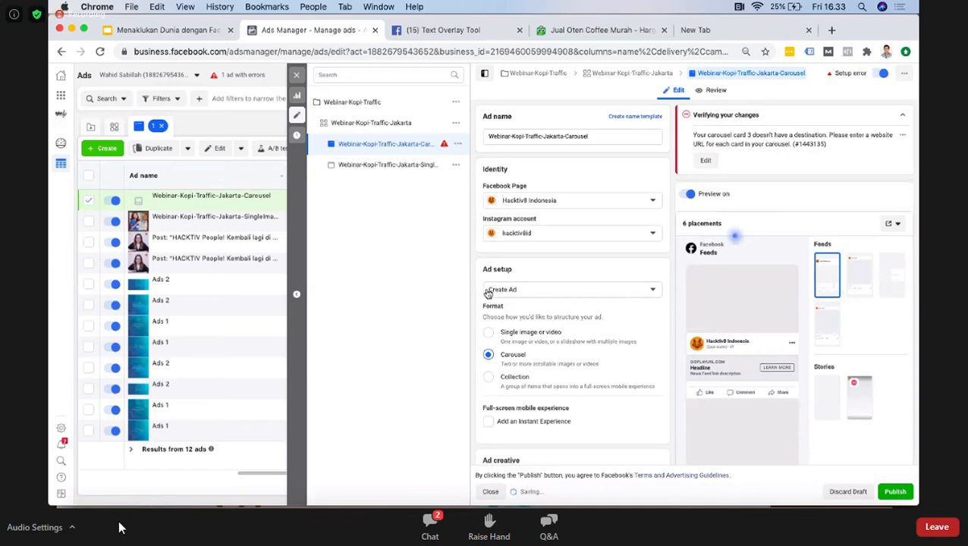
Step: Add the pink-background image "materi webinar marketng-02 (1).png" from the account images to the first carousel card and turn the ad preview off
scroll(522, 317, down, 3)
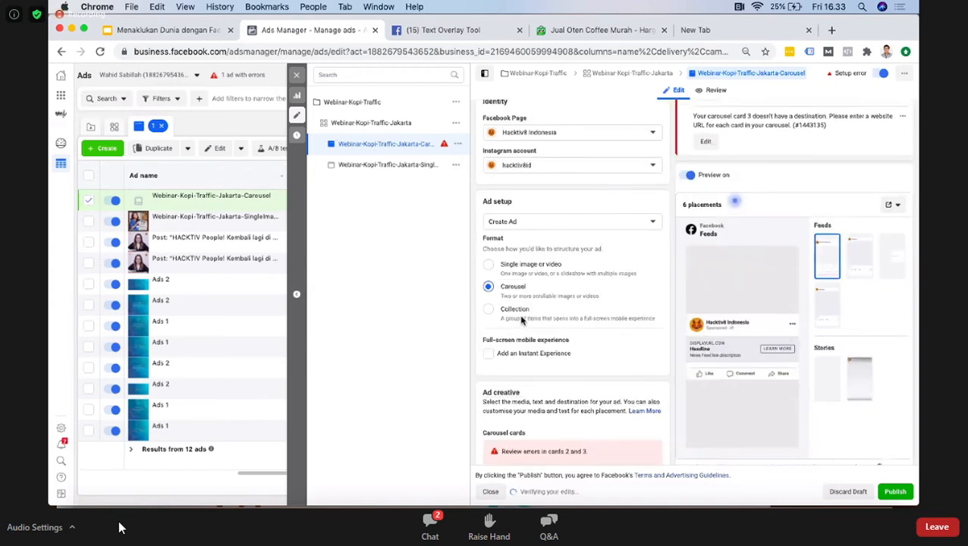
scroll(521, 322, down, 2)
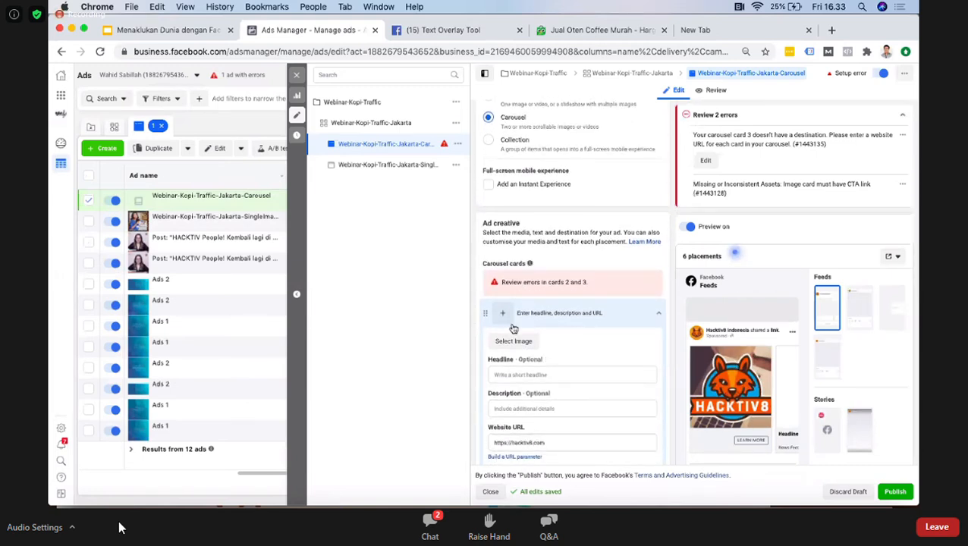
scroll(558, 370, down, 2)
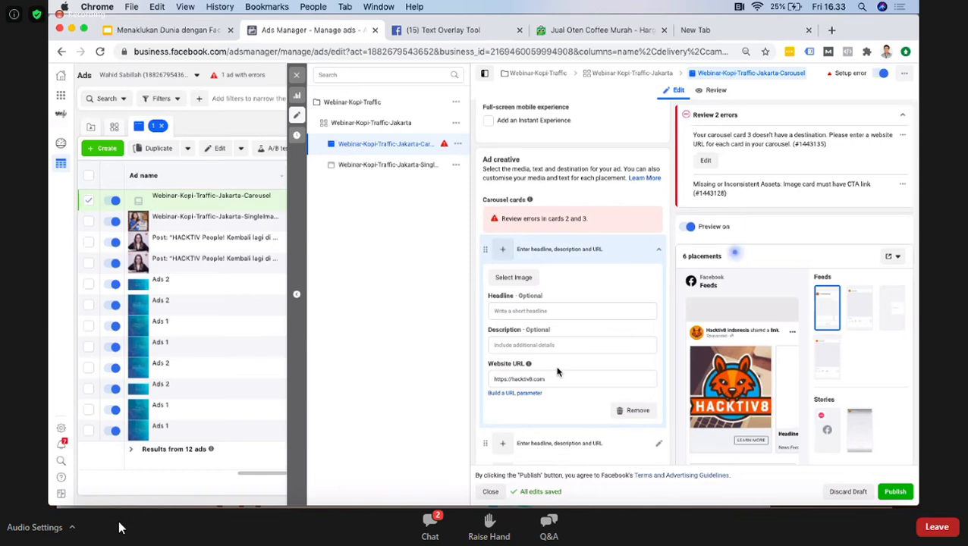
click(527, 280)
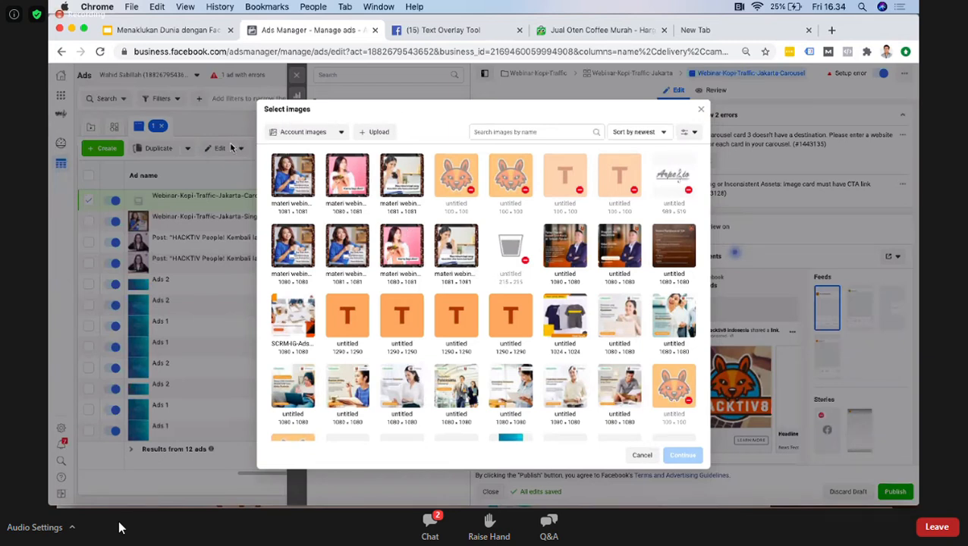
click(400, 182)
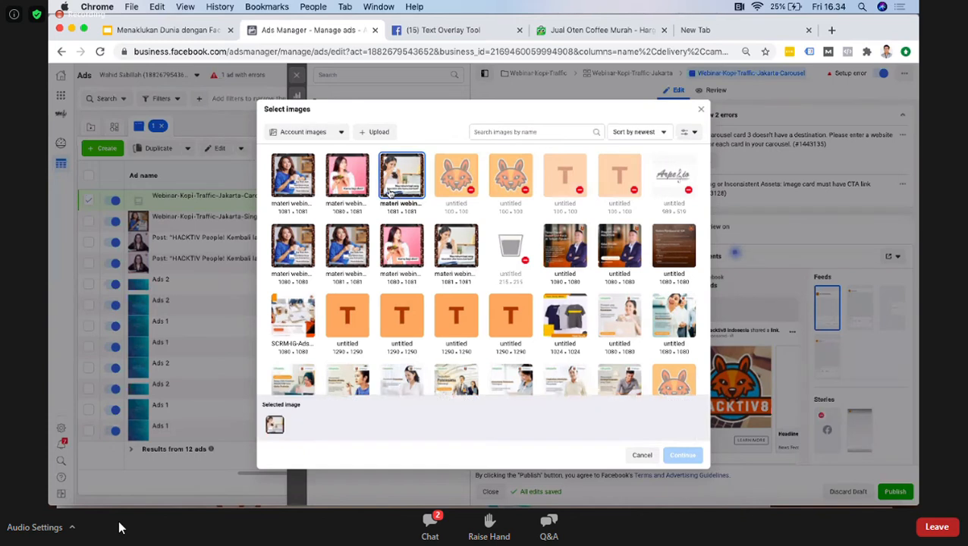
click(355, 187)
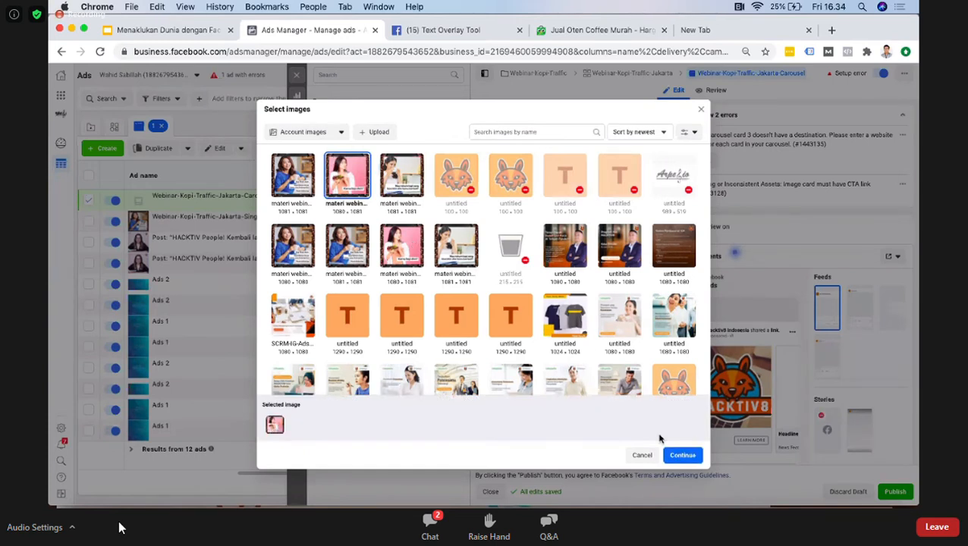
click(685, 456)
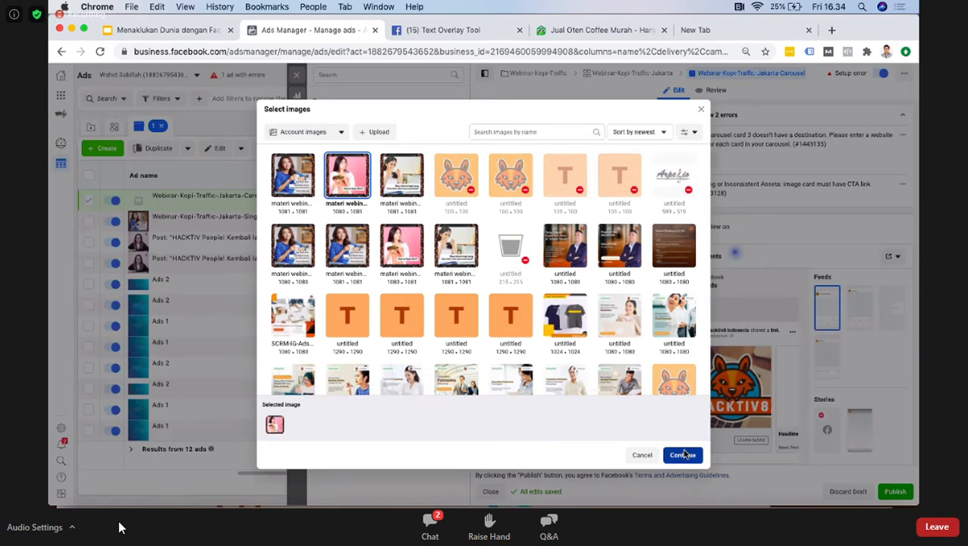
click(684, 454)
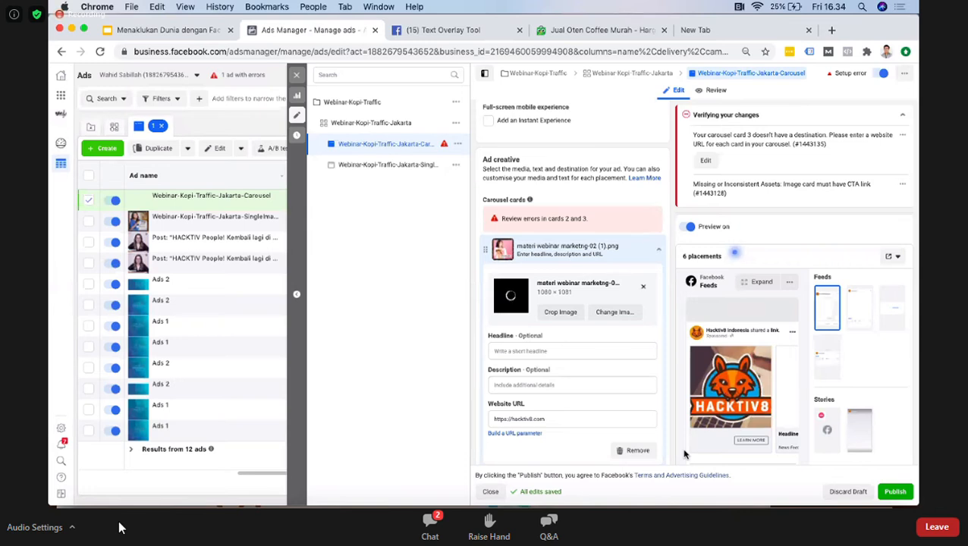
click(686, 229)
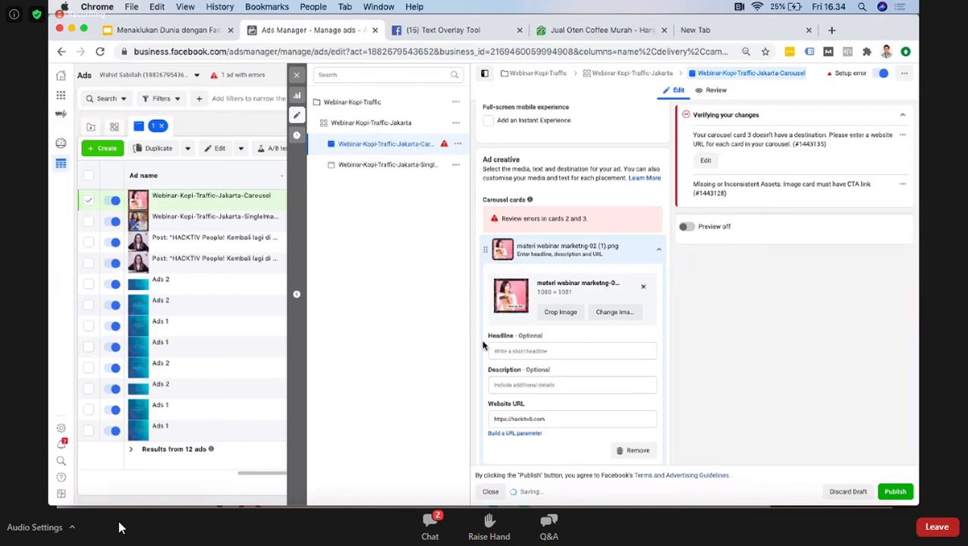
Step: Enter the headline "Kopi Rindu Alam" and the description "Mau diet kamu berhasil?" for the first carousel card
click(518, 351)
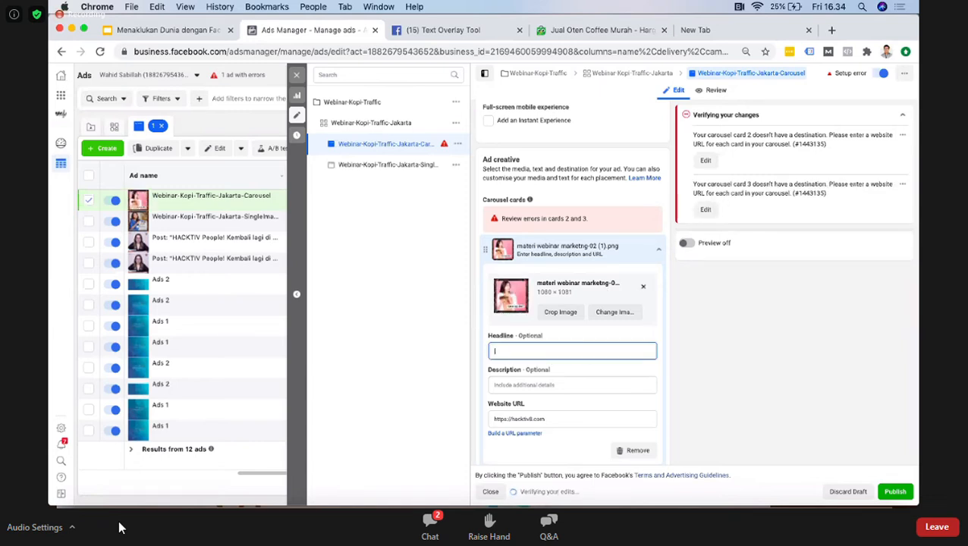
text(Kopi Rind)
text(u Alam)
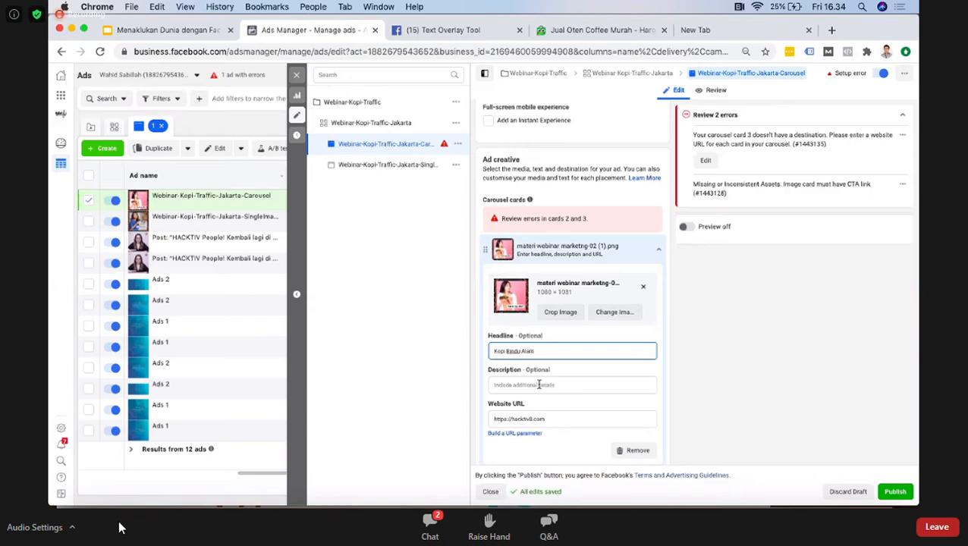
click(539, 385)
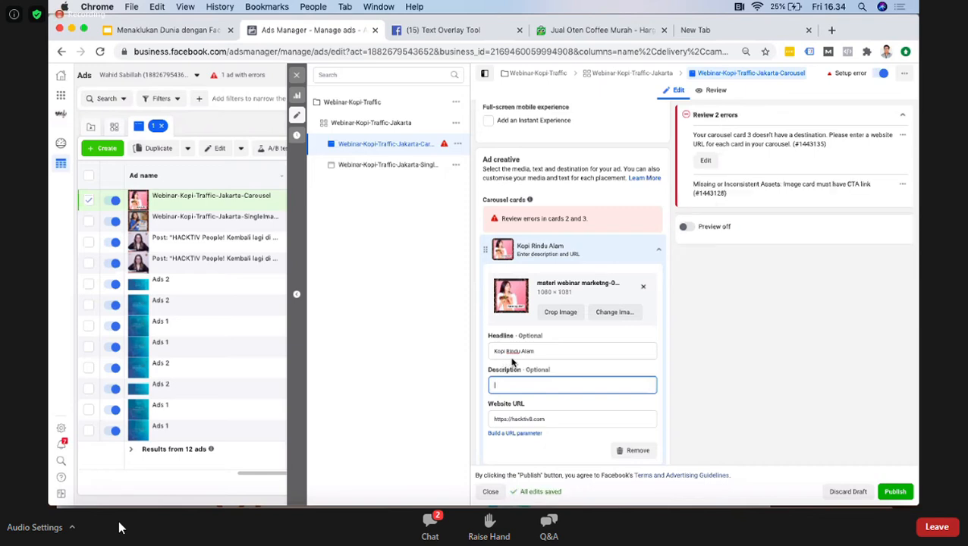
text(Mau diet kamu)
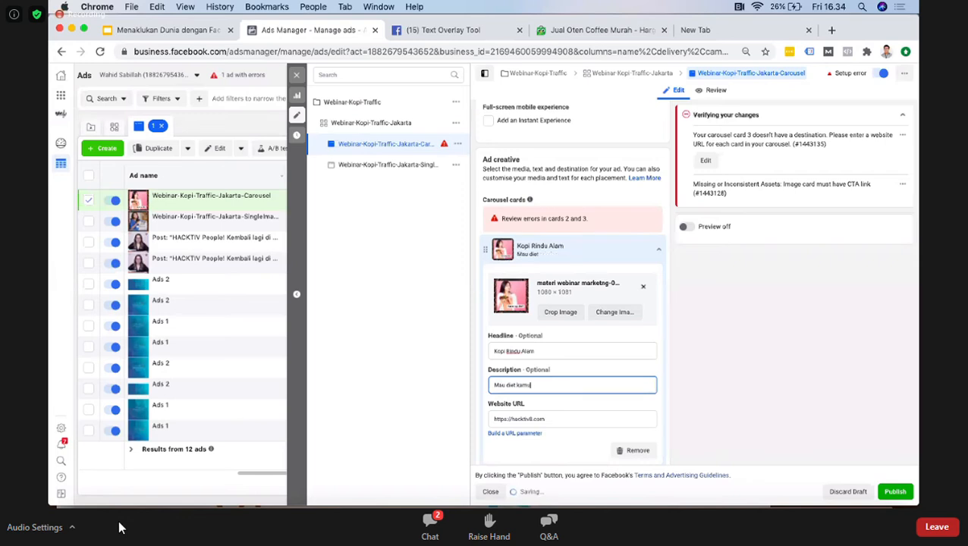
text( berhasil?!)
click(590, 30)
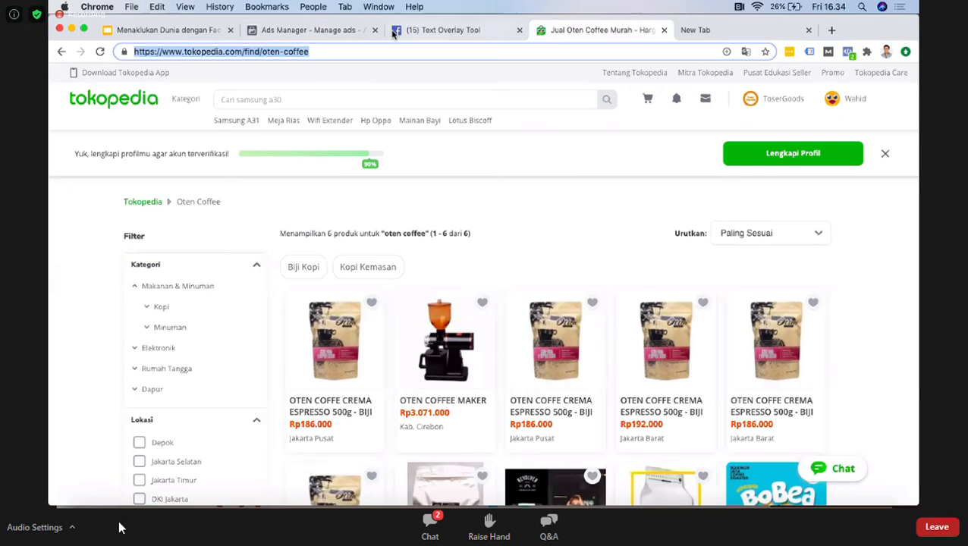
click(305, 31)
click(522, 419)
triple_click(521, 419)
text(https://www.tokopedia.com/find/oten-coffee)
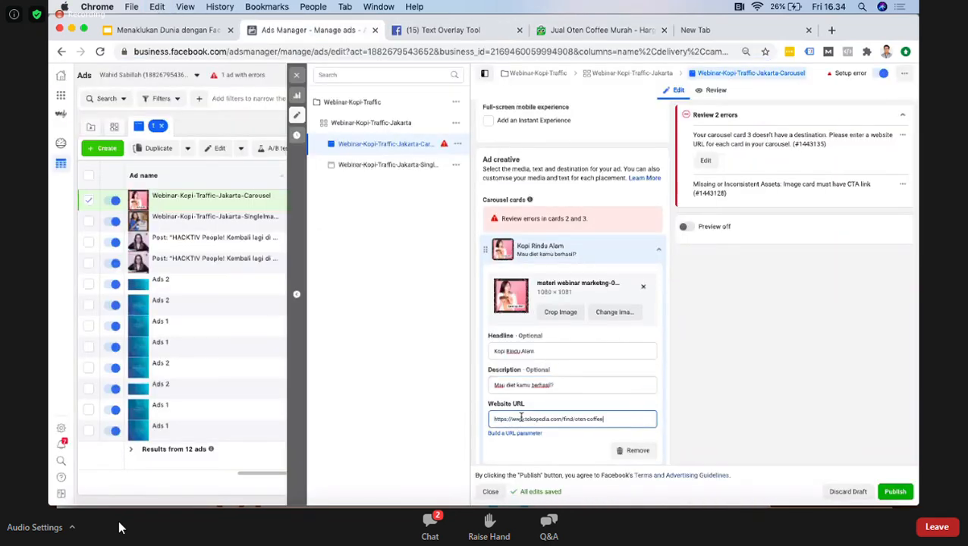
click(425, 356)
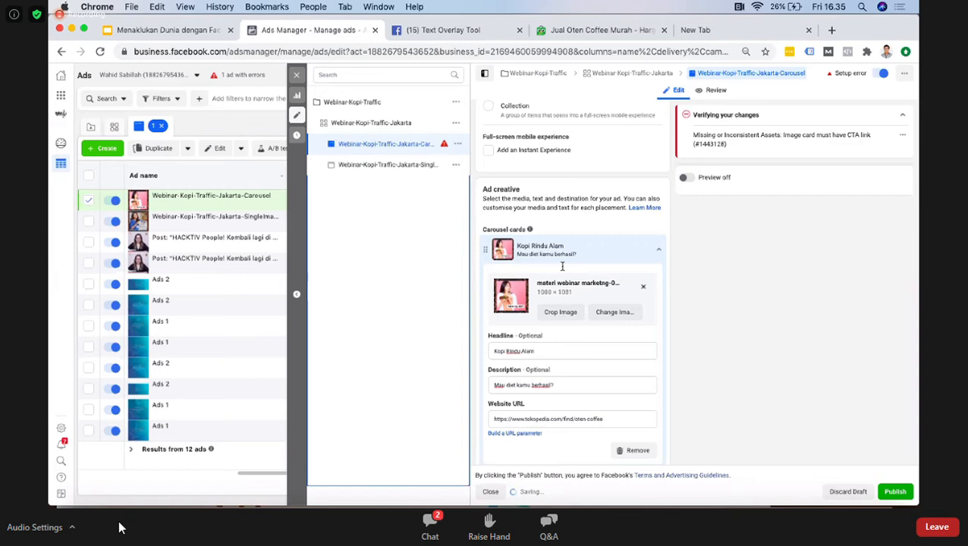
scroll(564, 348, down, 3)
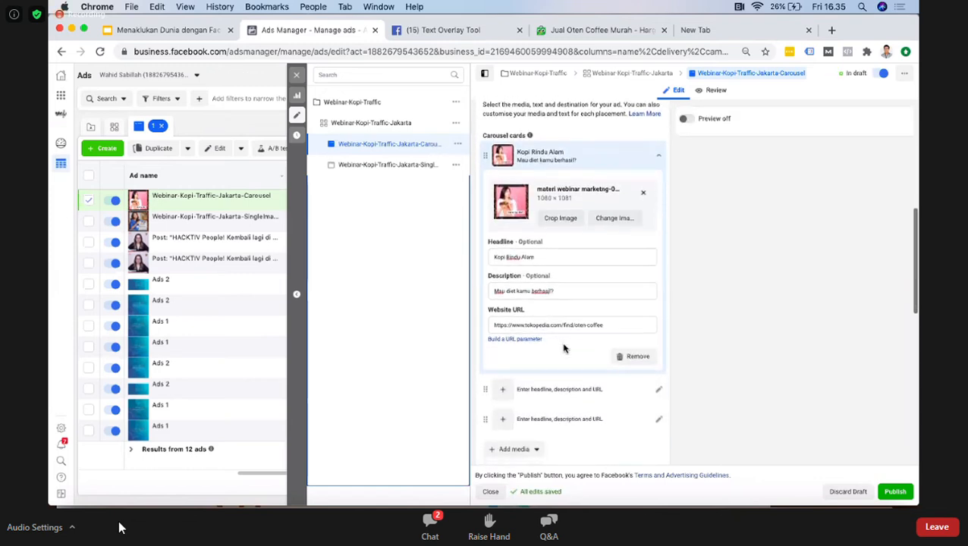
Step: Add a fourth carousel card and place "materi webinar marketng-03 (1).png" from the account images on the second card
click(504, 391)
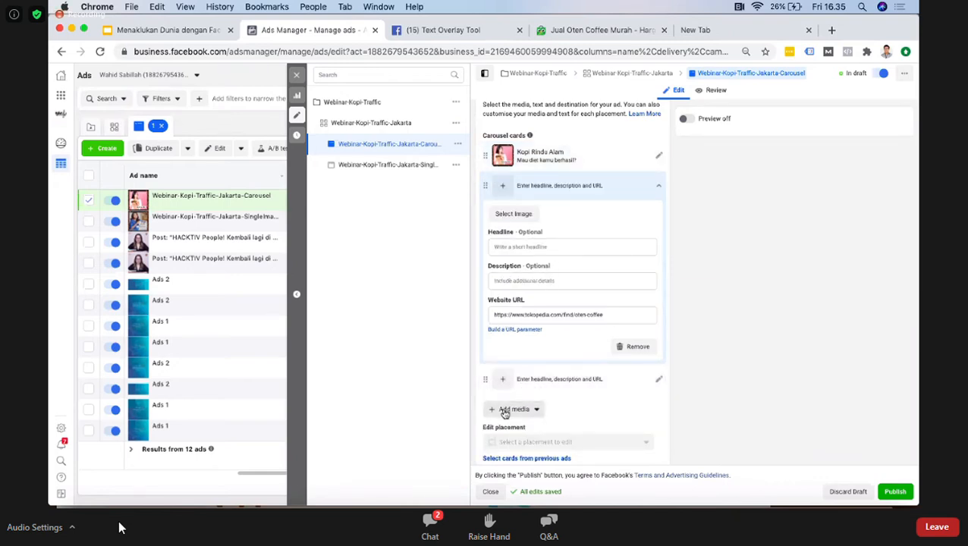
click(505, 411)
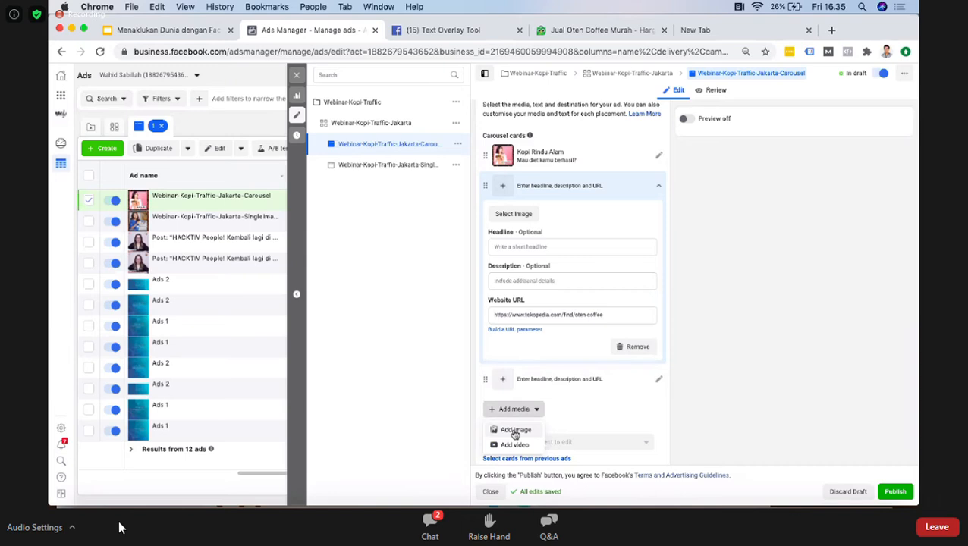
click(515, 430)
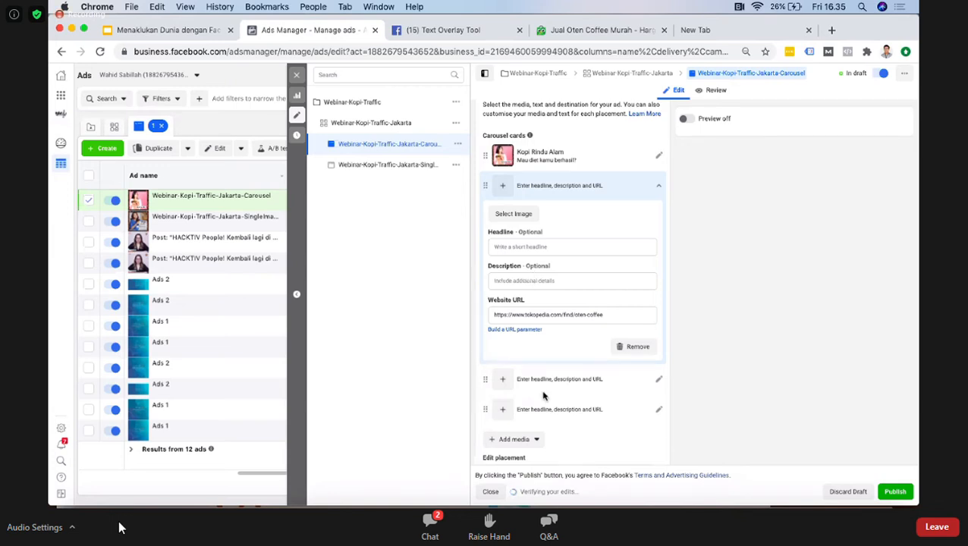
click(503, 381)
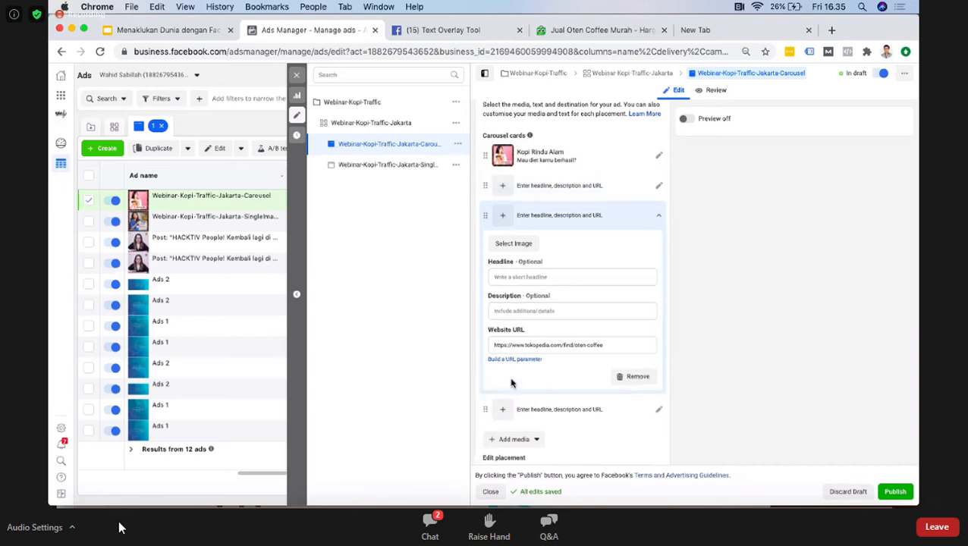
click(519, 193)
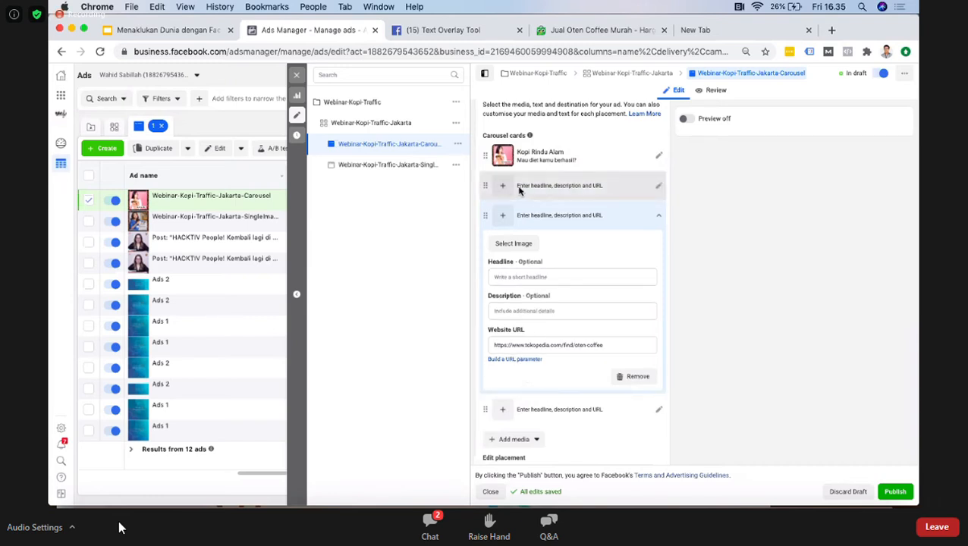
click(508, 220)
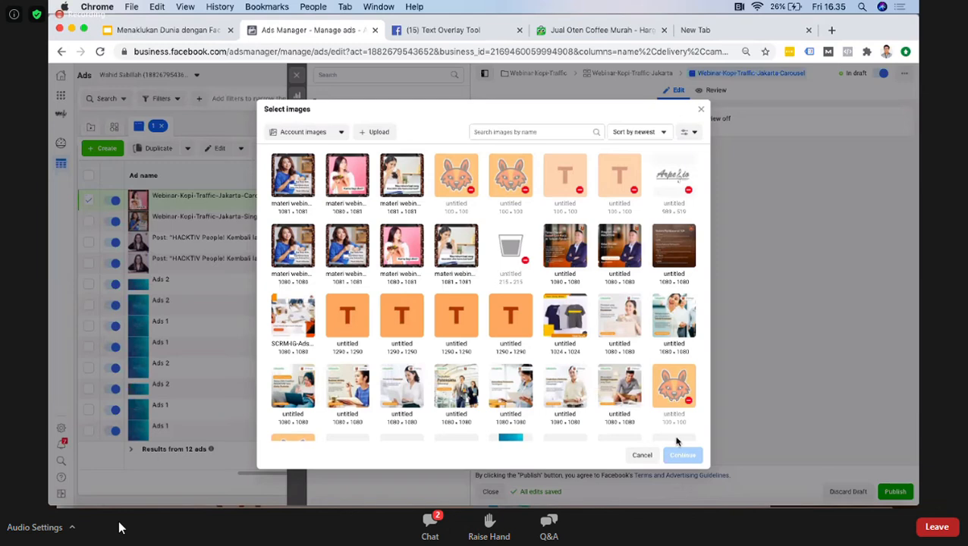
click(683, 455)
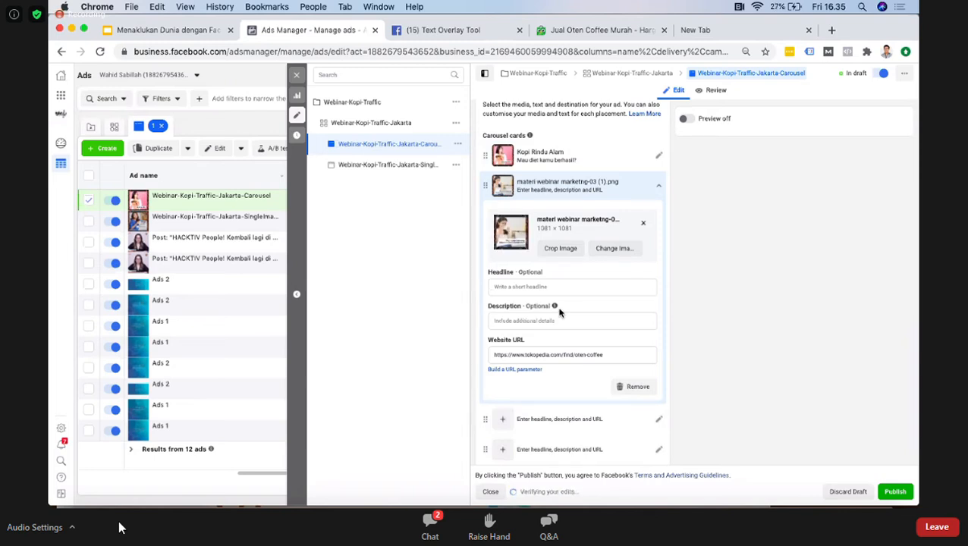
Step: Enter the headline "Kopi Rindu Alam" and the description "Tapi gak mau ribet?" for the second carousel card
click(515, 285)
text(Kopi Rindu Alam)
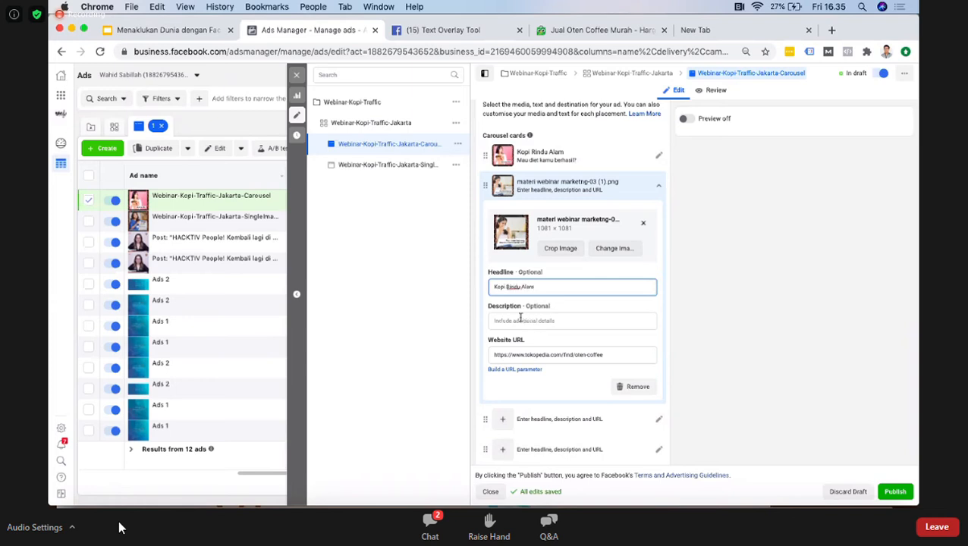
click(521, 319)
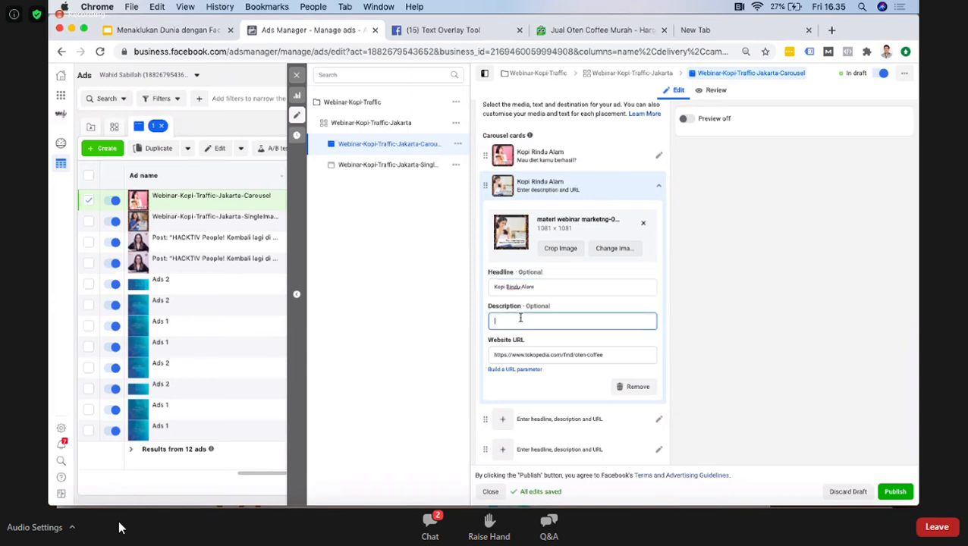
text(Tapi gak mau ribet)
key(BackSpace)
key(BackSpace)
key(BackSpace)
key(BackSpace)
key(BackSpace)
key(BackSpace)
key(BackSpace)
key(BackSpace)
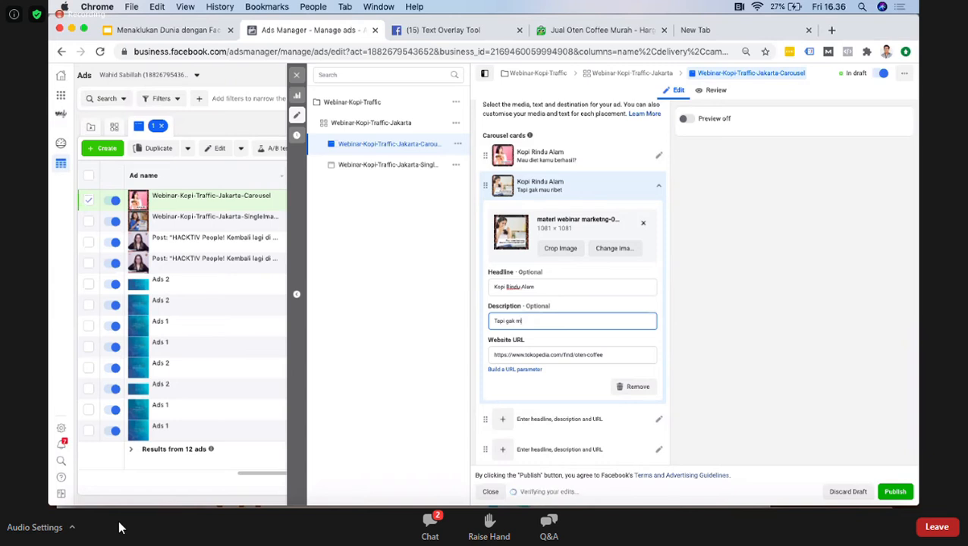
text(au ribet)
text(!)
Step: Close the Text Overlay Tool page and add "materi webinar marketng-04 (1).png" from the account images to the third carousel card
scroll(563, 401, down, 1)
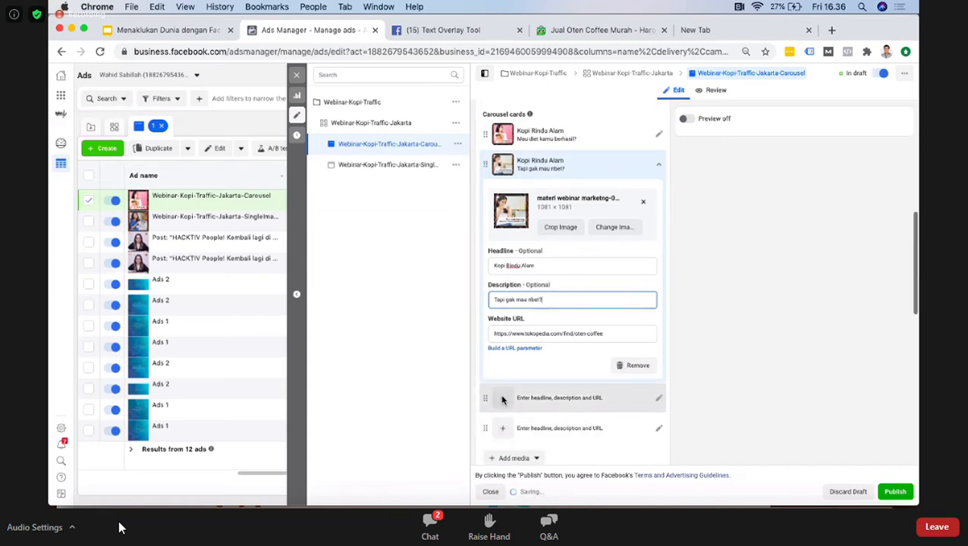
click(501, 400)
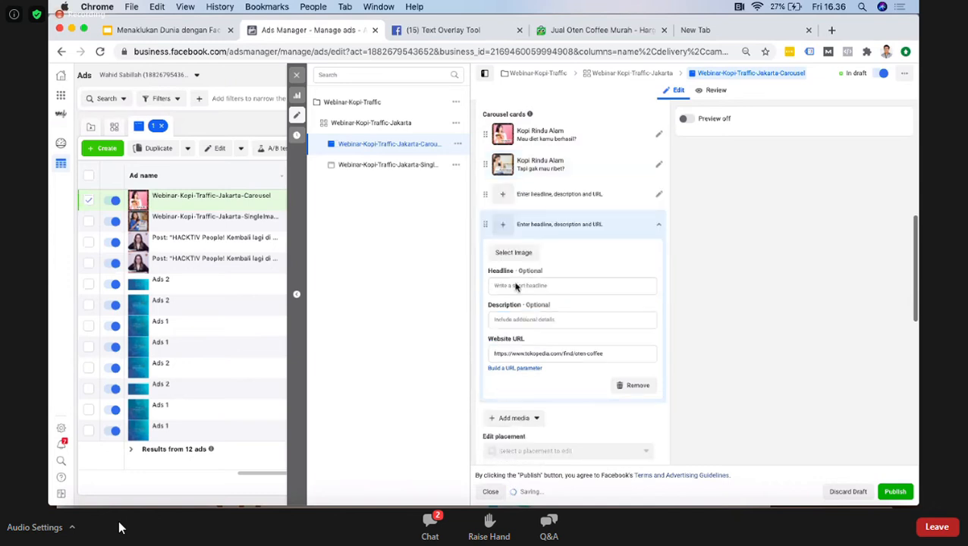
click(504, 195)
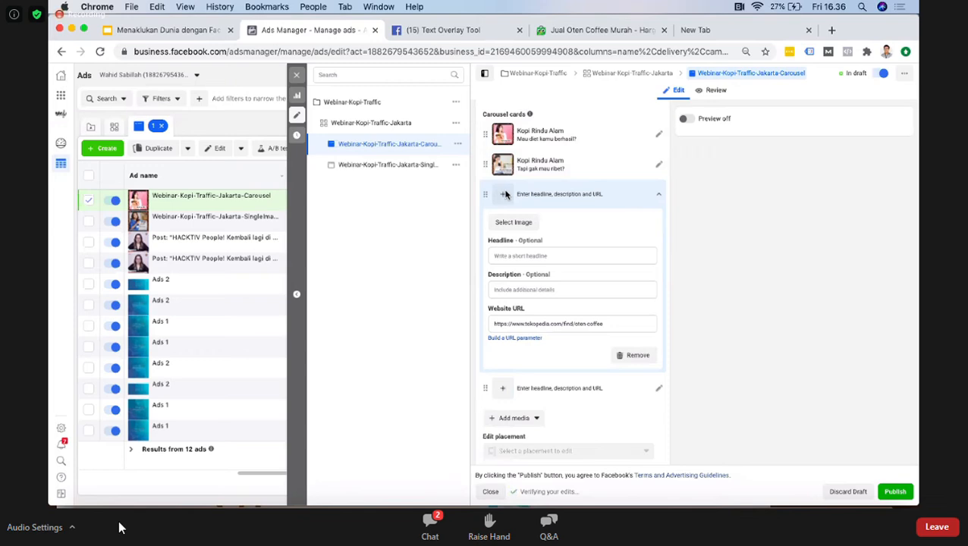
click(519, 29)
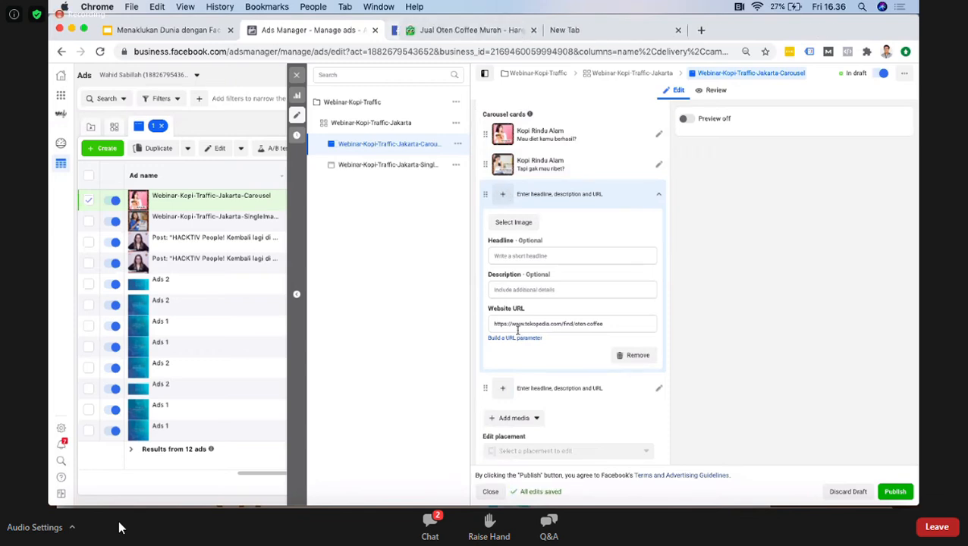
click(511, 222)
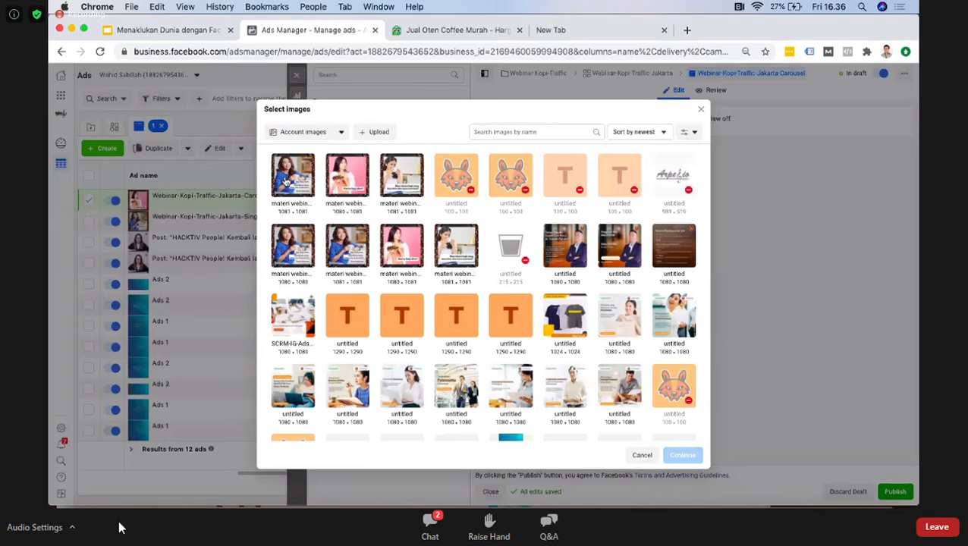
click(292, 178)
click(683, 456)
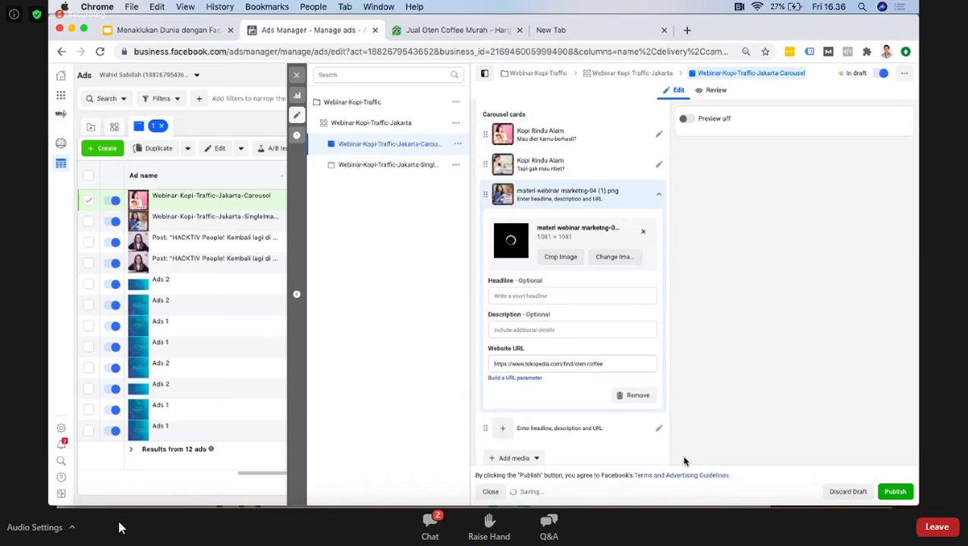
Step: Enter the headline "Kopi Rindu Alam" and the description "Kopi Rindu Alam Jawabannya!" for the third carousel card
click(515, 296)
text(Kopi Ri)
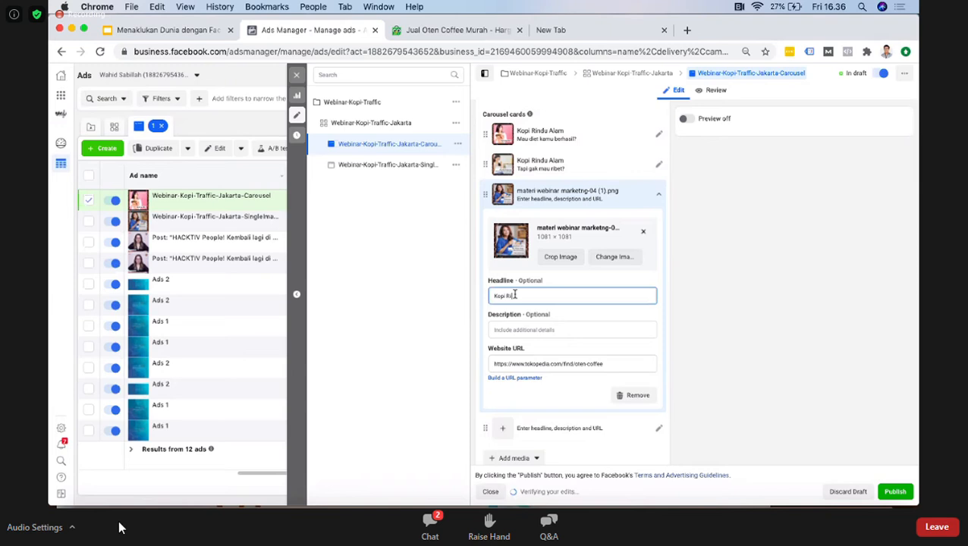
text(ndu Alam)
click(530, 328)
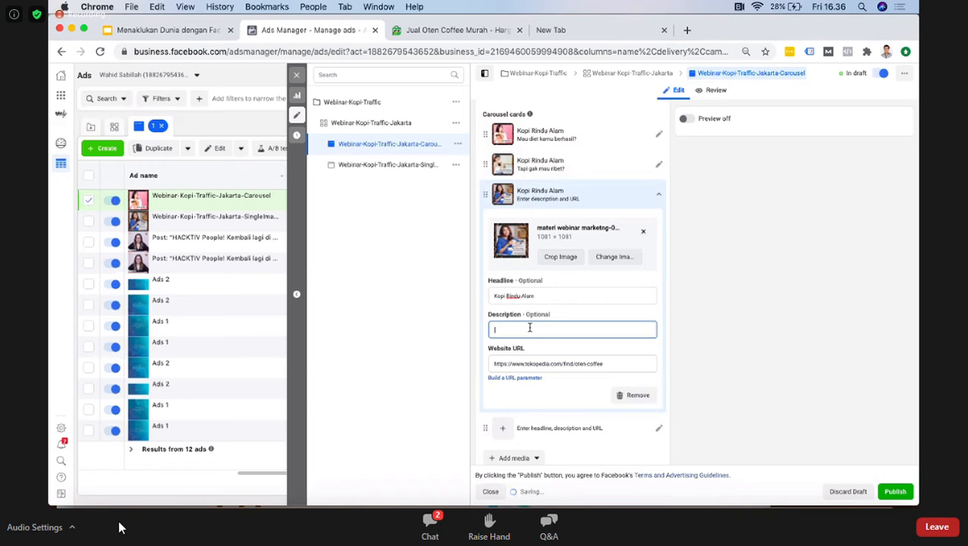
text(Kopi Rindu Alam Jawabannya!)
Step: Turn the ad preview on to show the carousel in its placements
scroll(570, 340, down, 2)
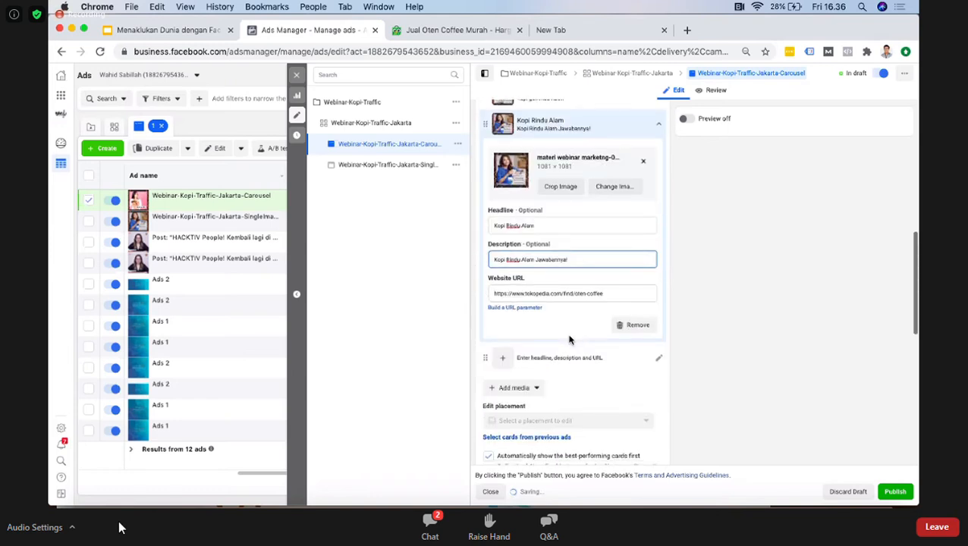
scroll(570, 340, down, 2)
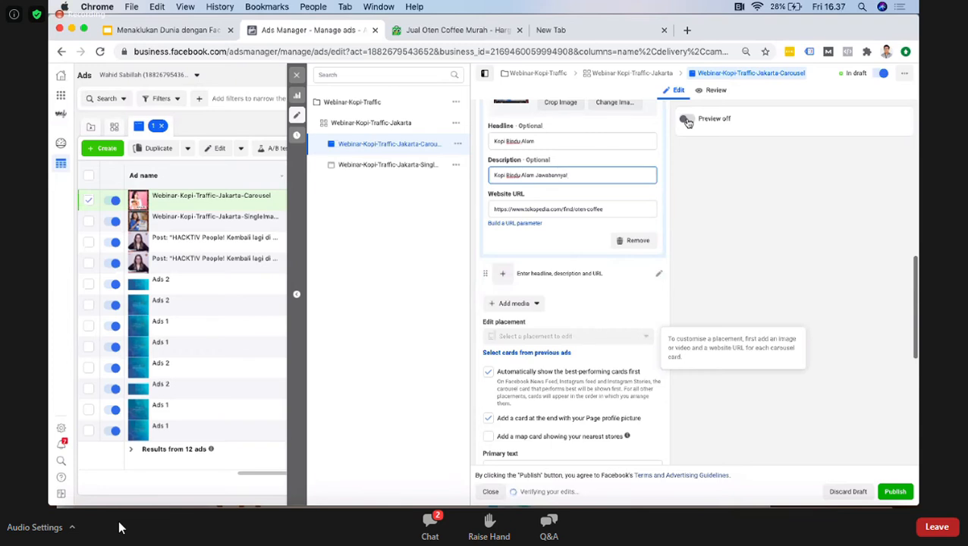
click(687, 120)
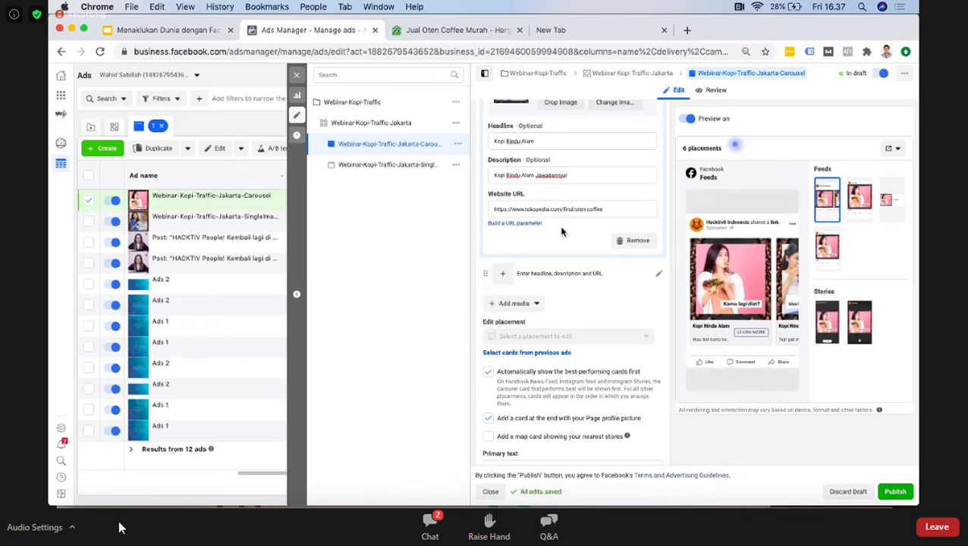
Step: Shorten the first carousel card's description to "Mau diet berhasil?" and apply it to the preview
scroll(563, 232, up, 2)
scroll(563, 231, up, 3)
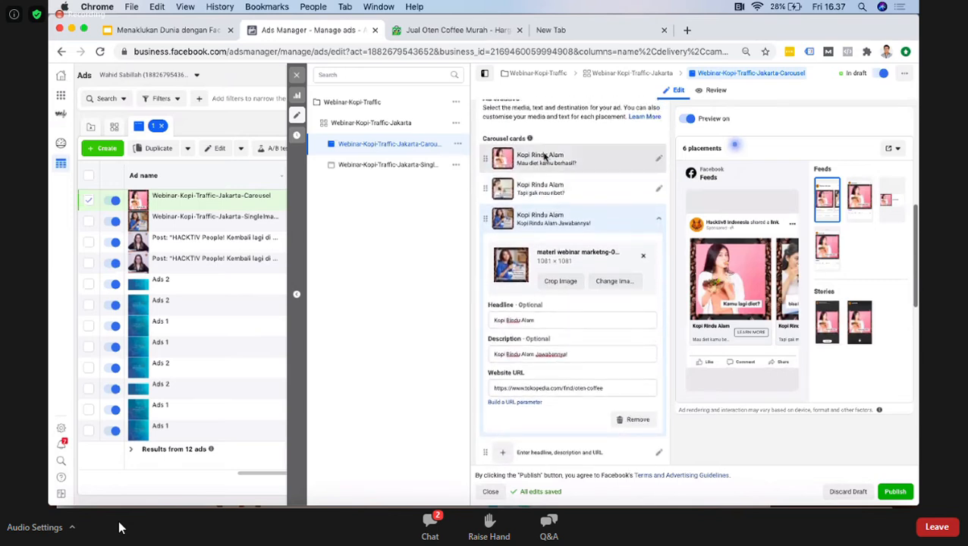
click(544, 157)
click(529, 293)
key(BackSpace)
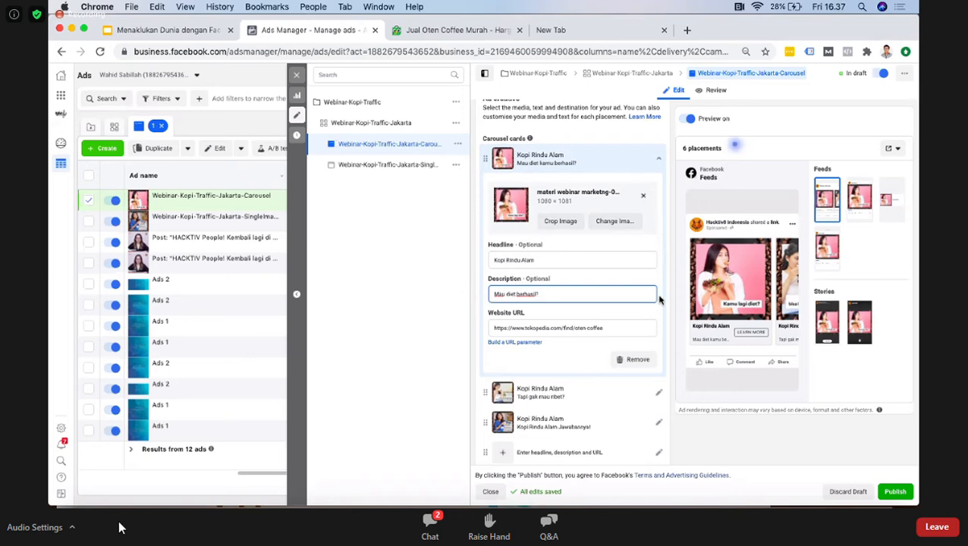
click(744, 336)
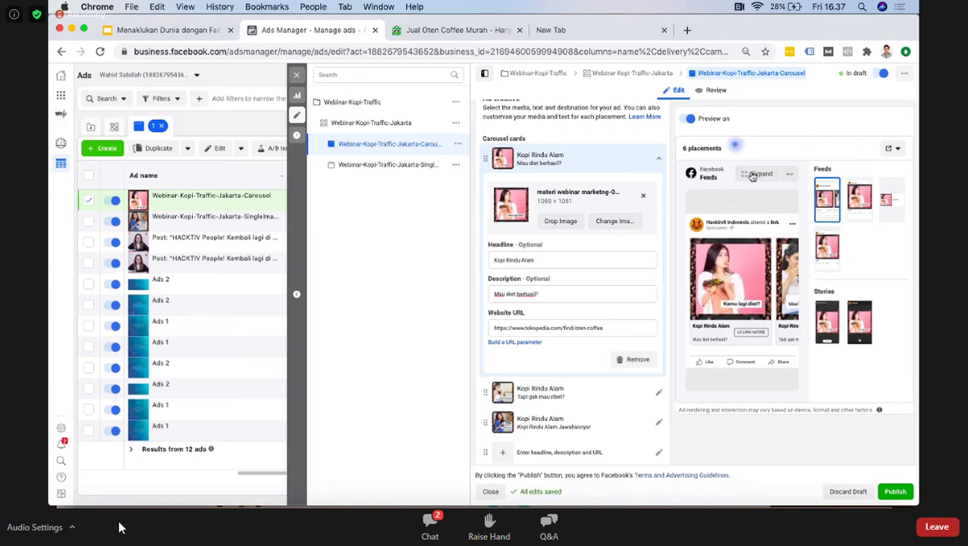
Step: Open the tip about editing placements in the ad preview and dismiss it
click(734, 146)
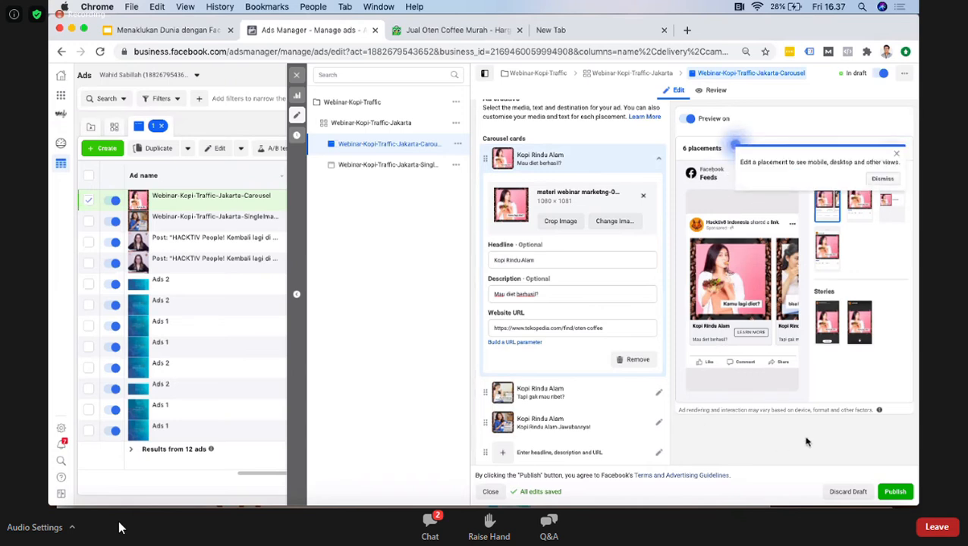
click(899, 157)
mouse_move(721, 150)
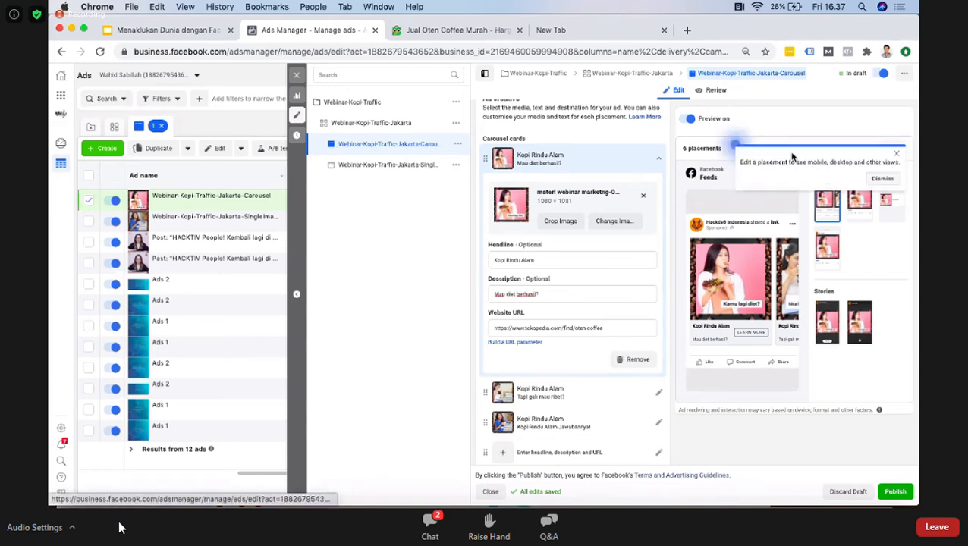
click(884, 180)
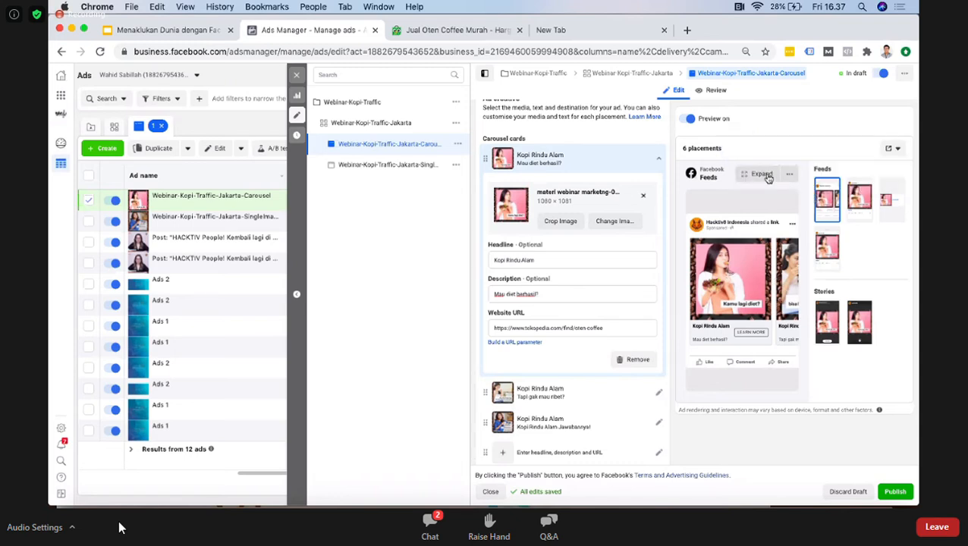
Step: Expand the Facebook Feeds preview, view it as Desktop News Feed, browse the carousel cards in both directions and close it
click(762, 174)
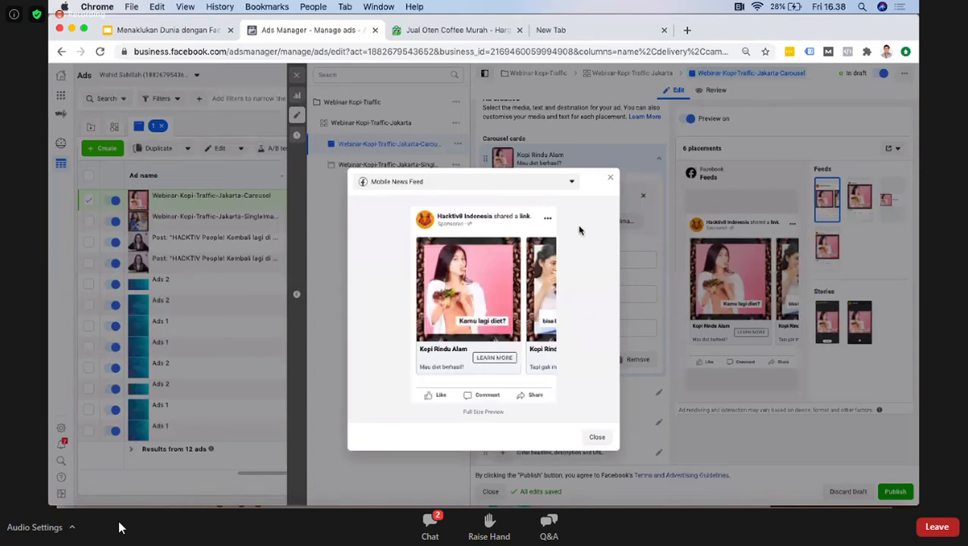
click(467, 190)
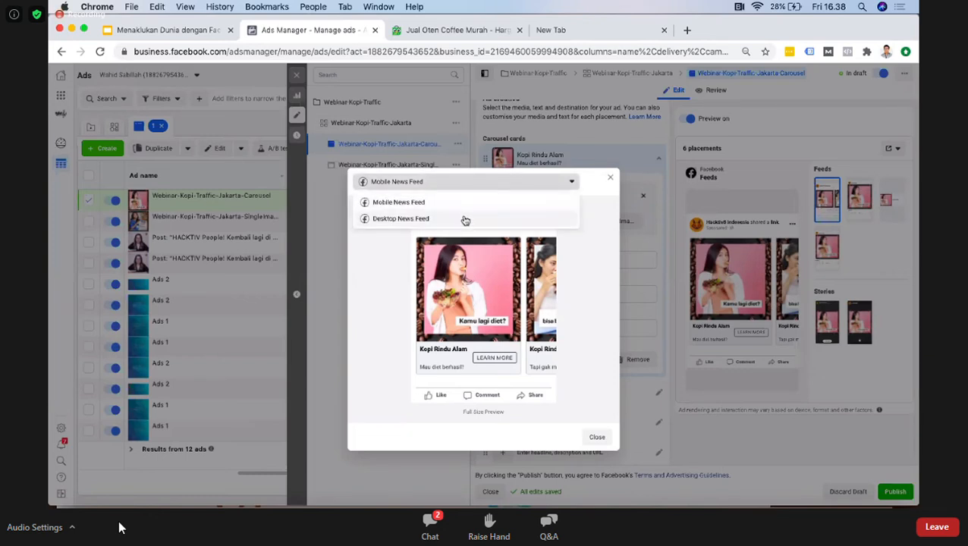
click(466, 220)
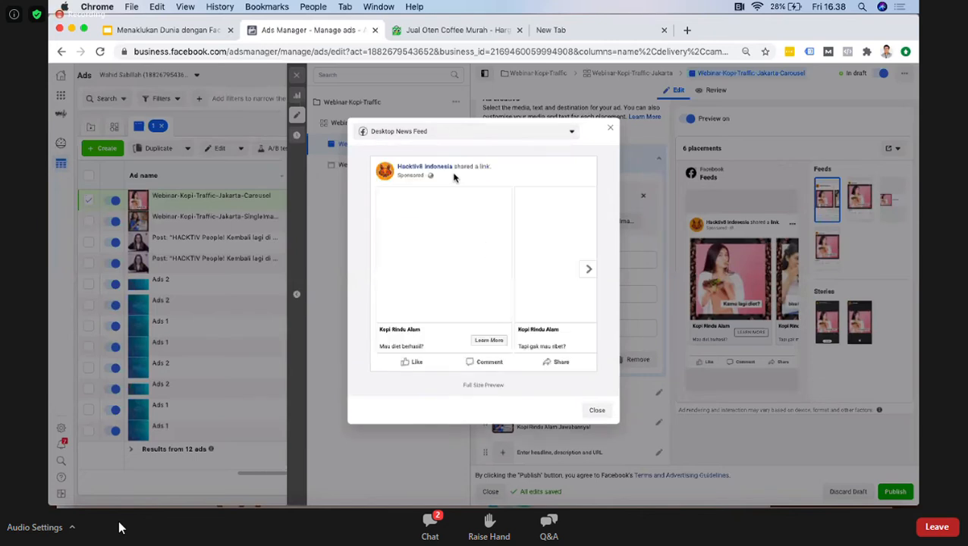
click(591, 271)
click(591, 272)
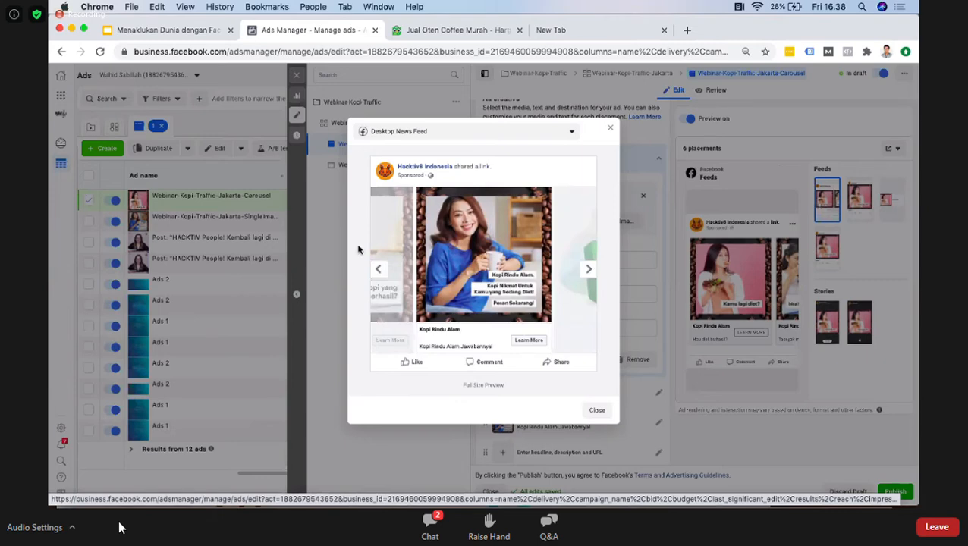
click(380, 270)
click(381, 271)
click(610, 131)
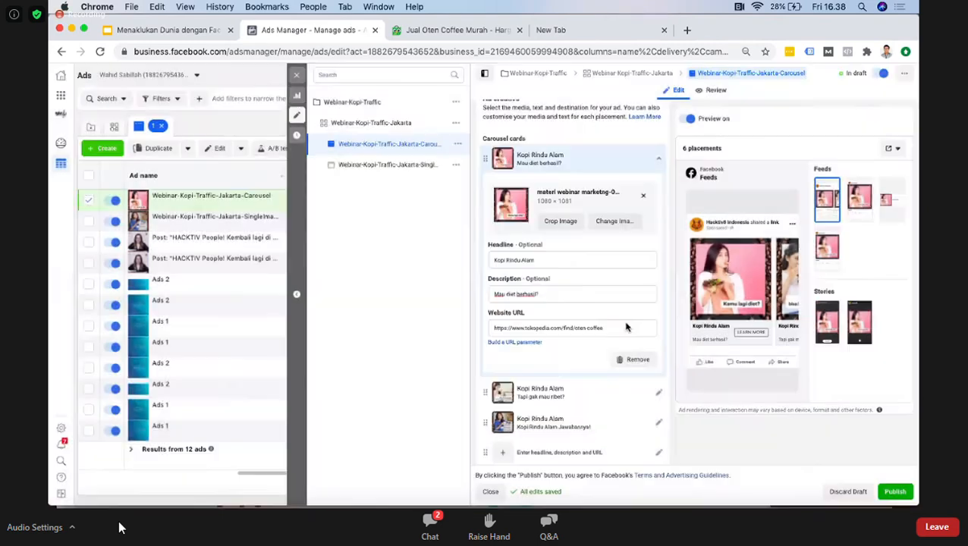
scroll(572, 255, up, 2)
scroll(573, 255, up, 3)
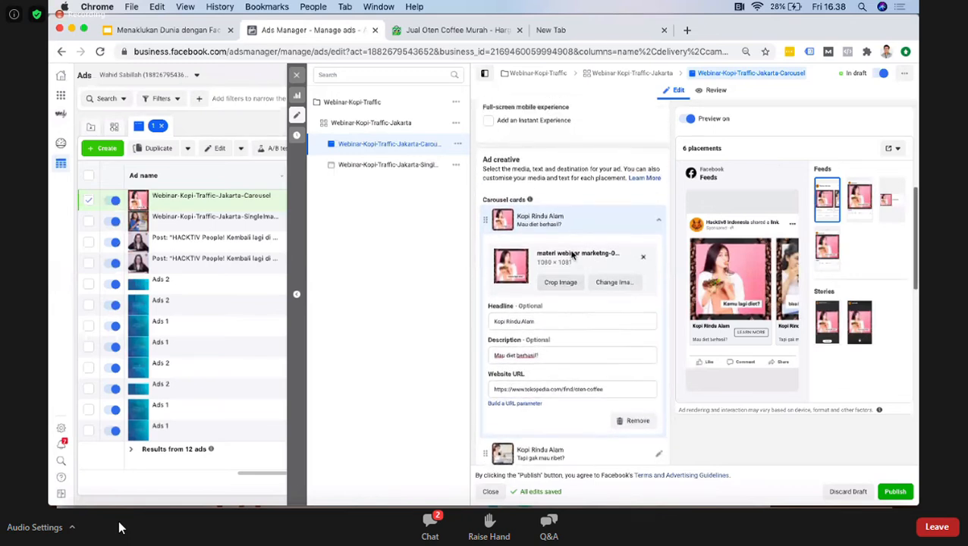
scroll(572, 255, down, 8)
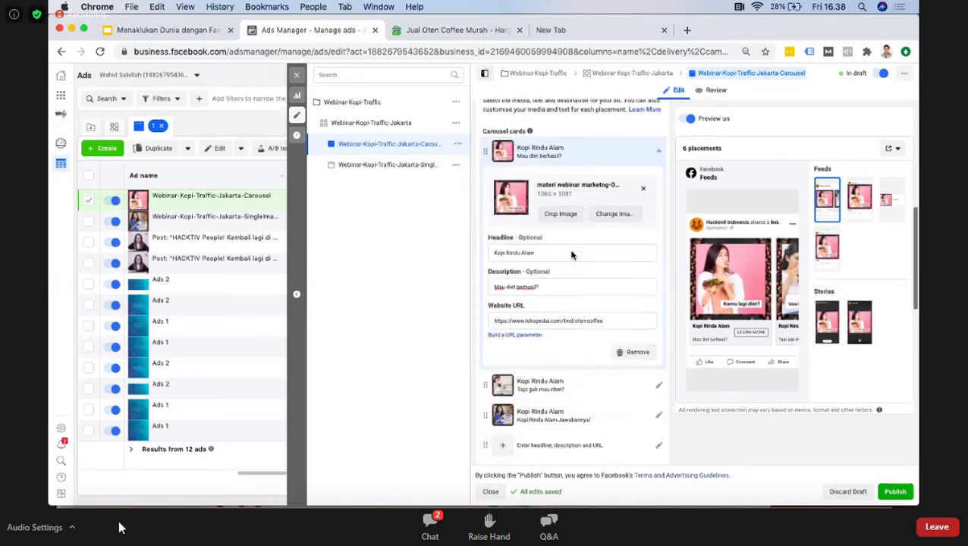
scroll(573, 255, down, 5)
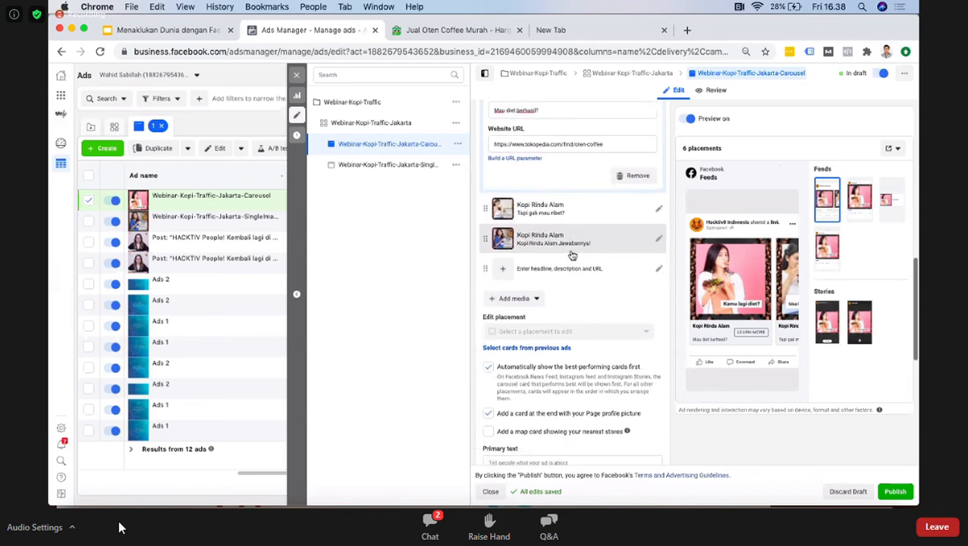
Step: Enter "Kopi Rindu Alam, kopi mantap untuk diet ketat" as the carousel ad's primary text
click(524, 321)
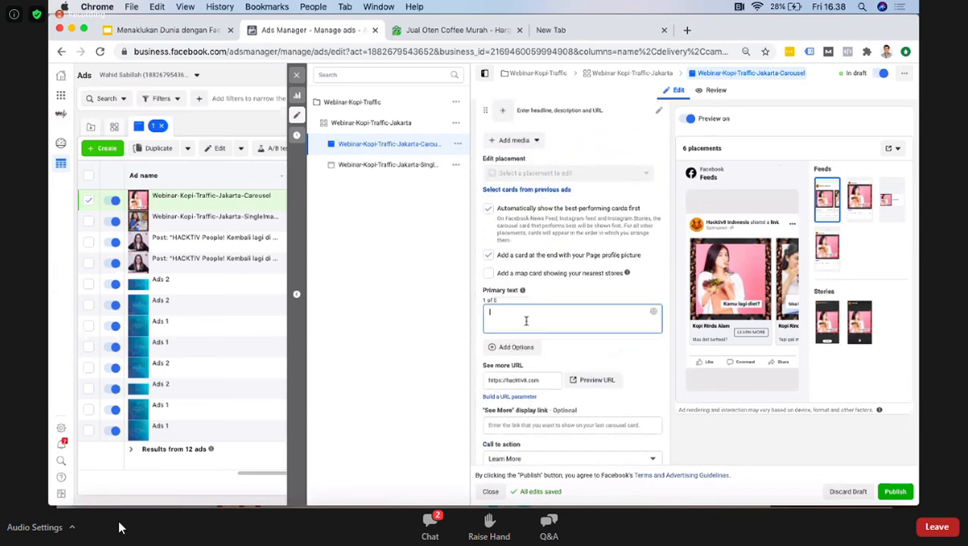
text(Kopi Rindu Alam, Kopi)
key(BackSpace)
key(BackSpace)
key(BackSpace)
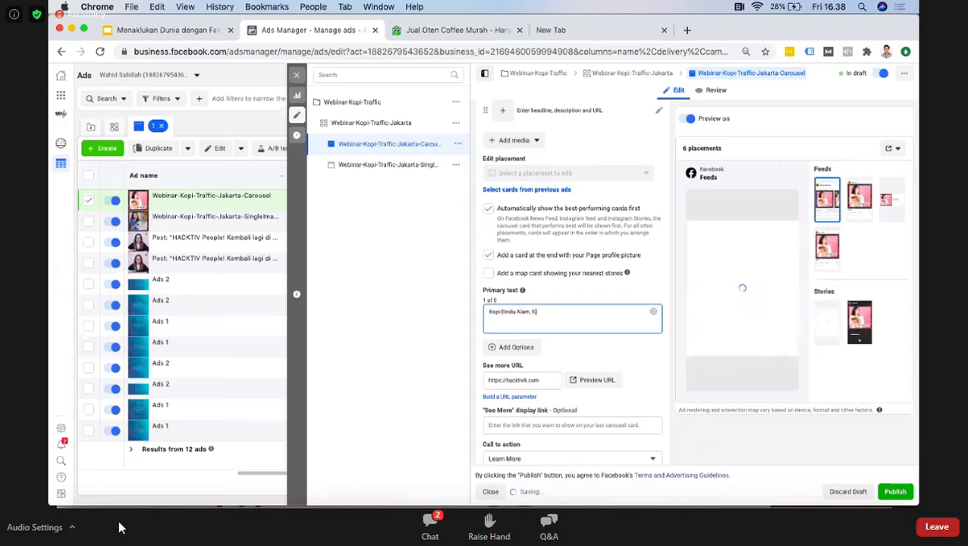
text(i)
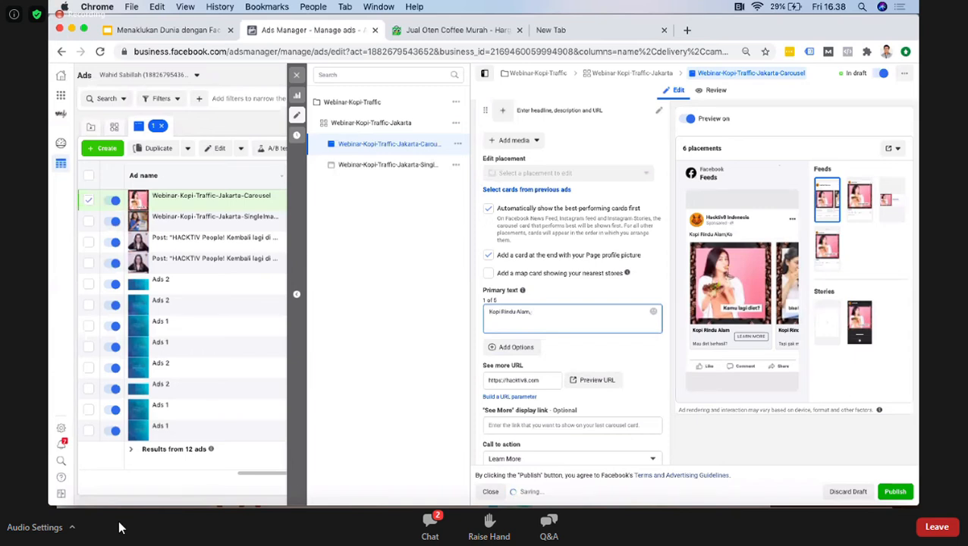
text(kopi diet mantap)
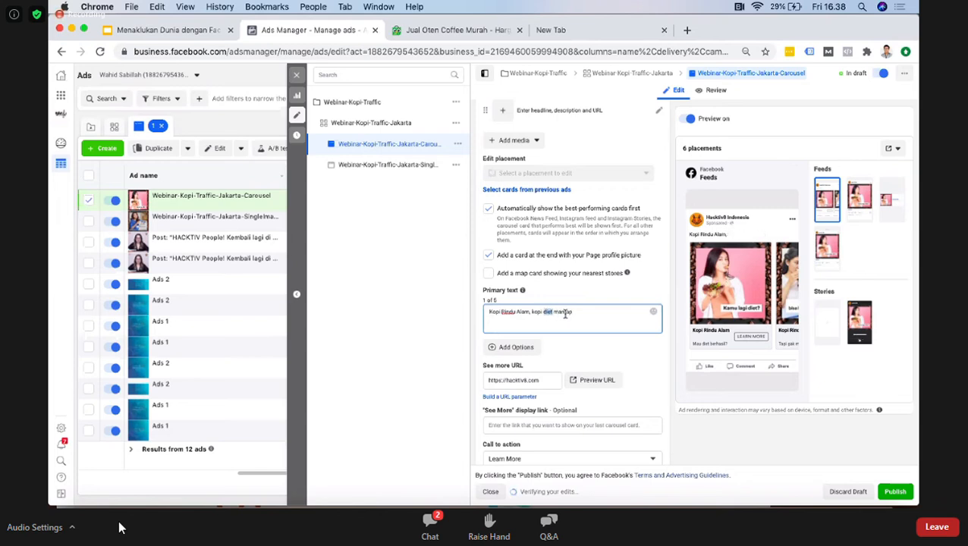
key(BackSpace)
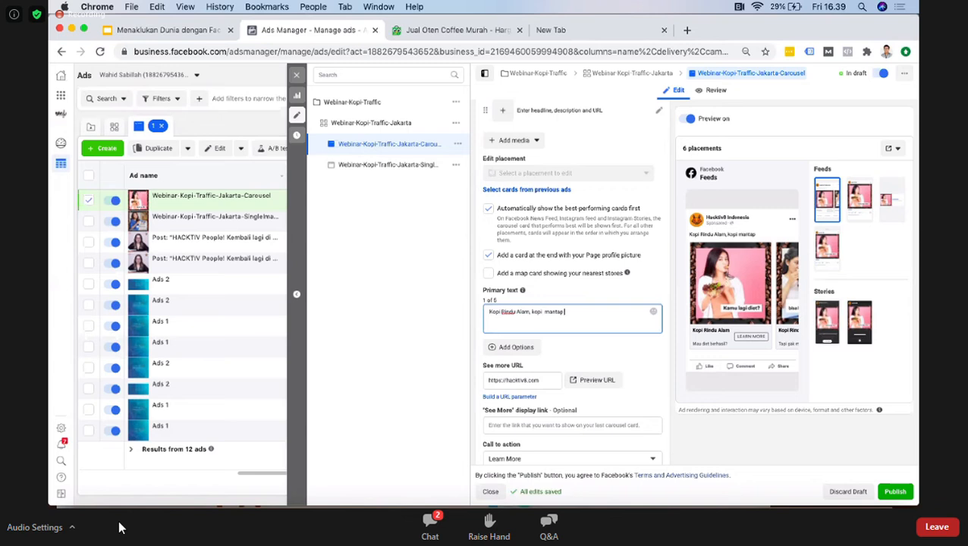
text(diet ketat)
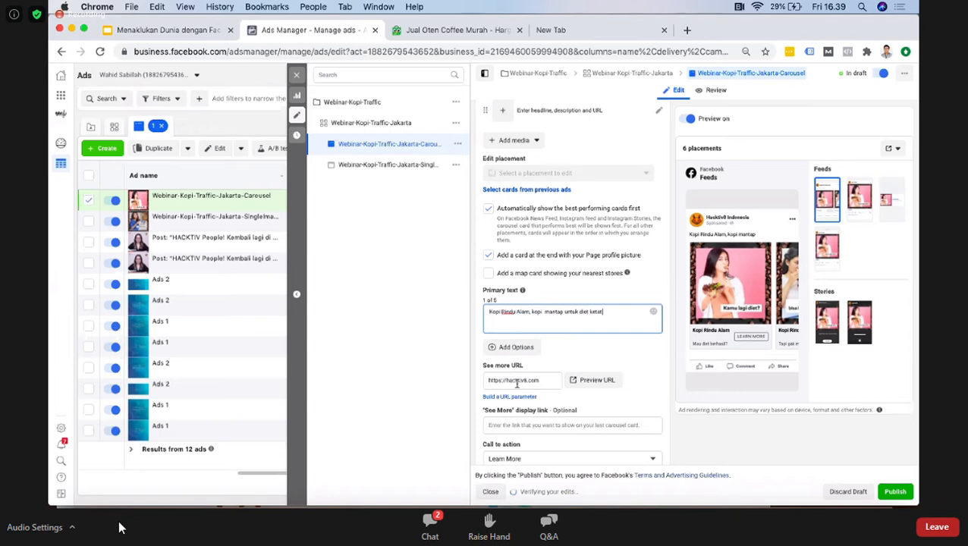
triple_click(516, 380)
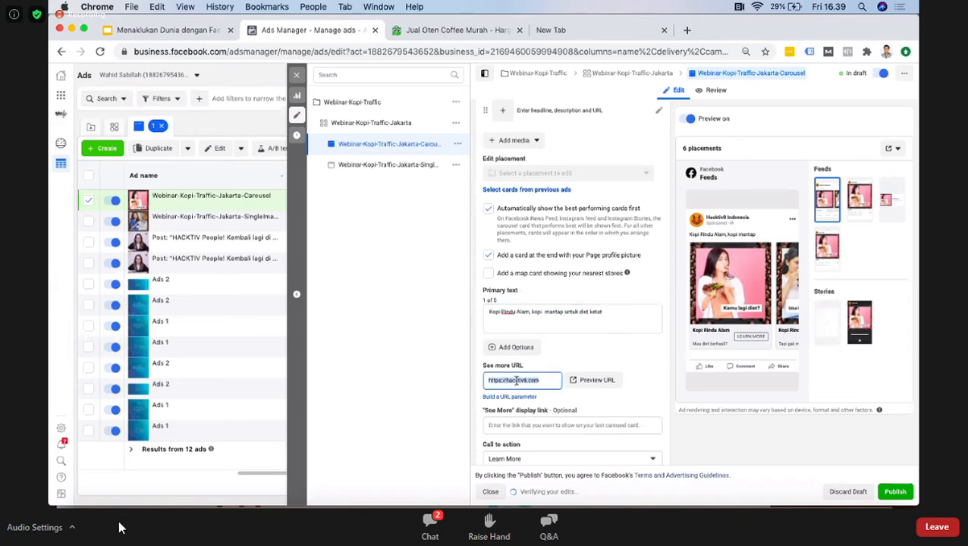
text(https://www.tokopedia.com/find/oten-coffee)
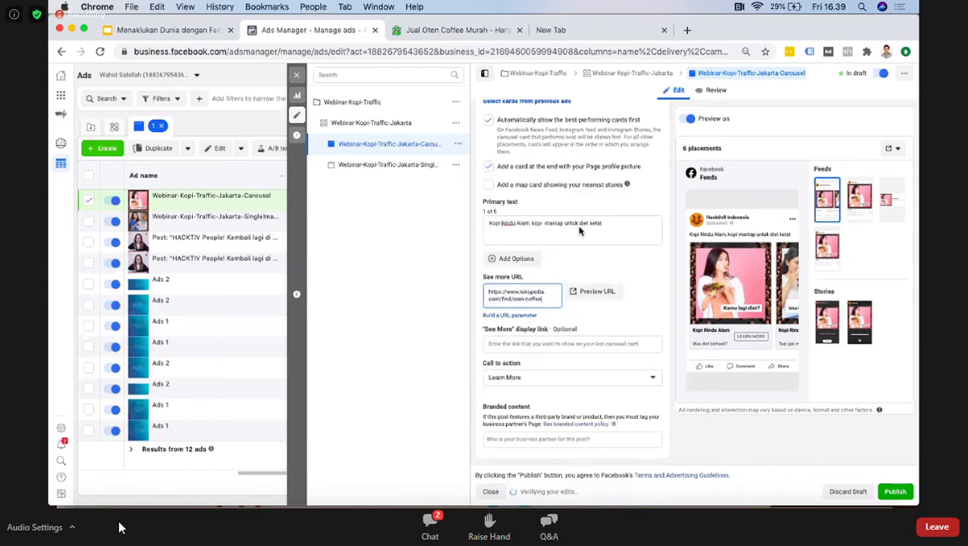
click(528, 381)
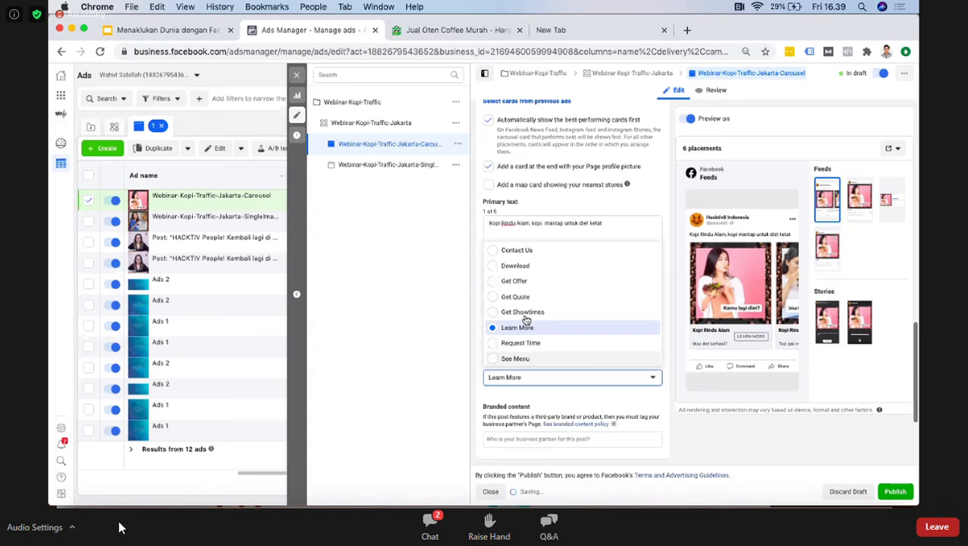
scroll(530, 278, down, 2)
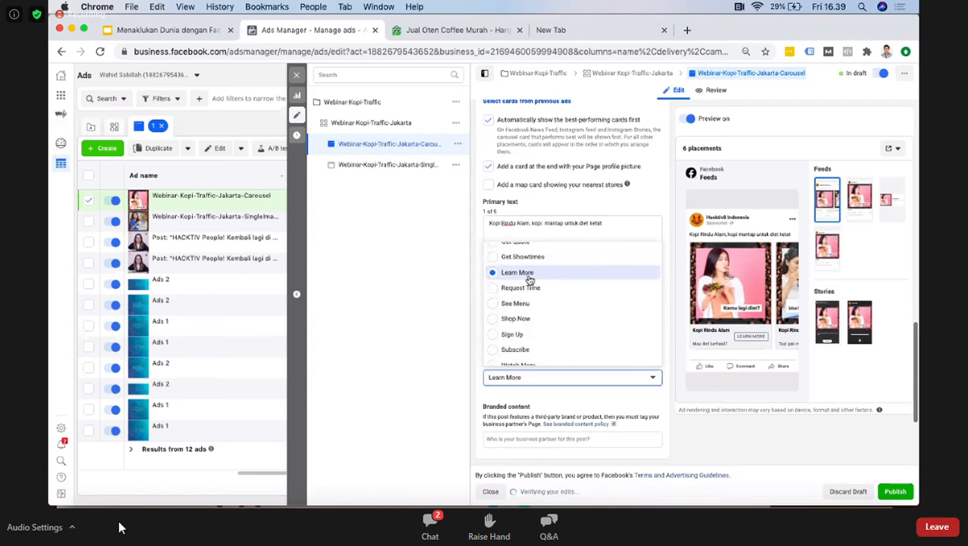
scroll(529, 281, up, 3)
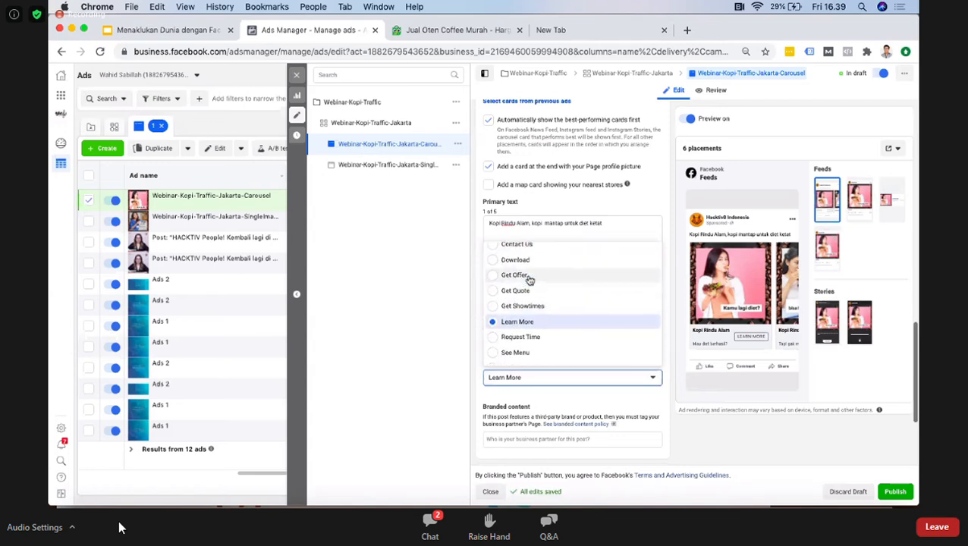
click(622, 398)
Step: Expand the empty fourth carousel card, open its image selection and close it without choosing an image
scroll(605, 221, up, 5)
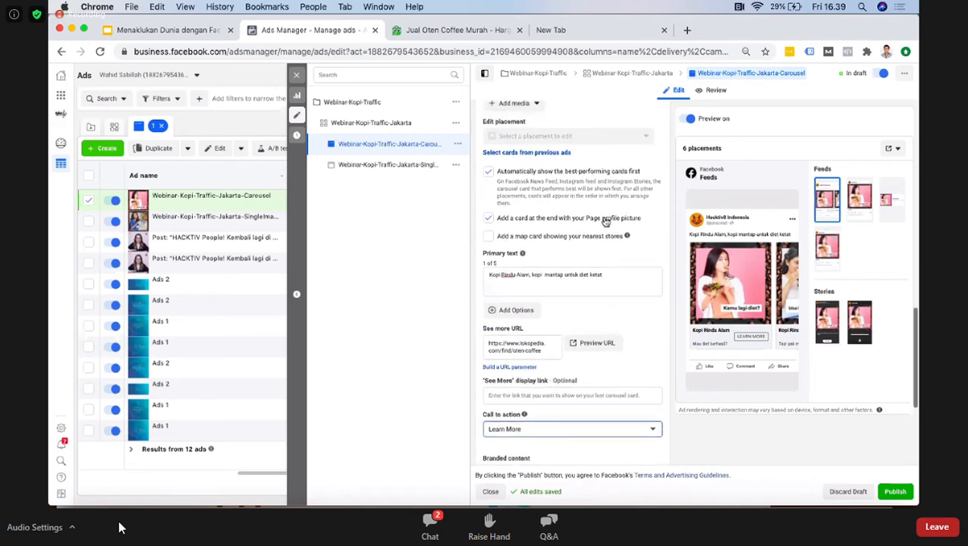
scroll(605, 221, up, 5)
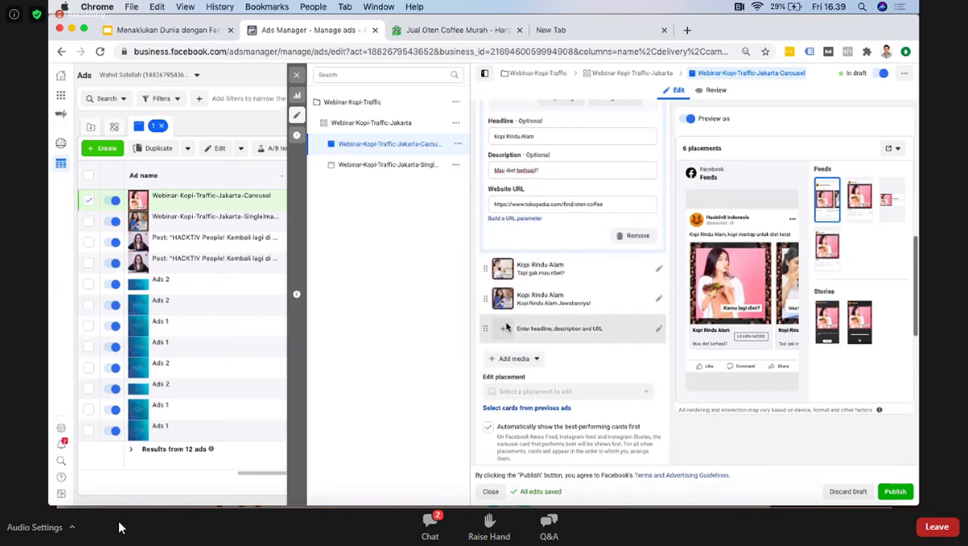
click(502, 336)
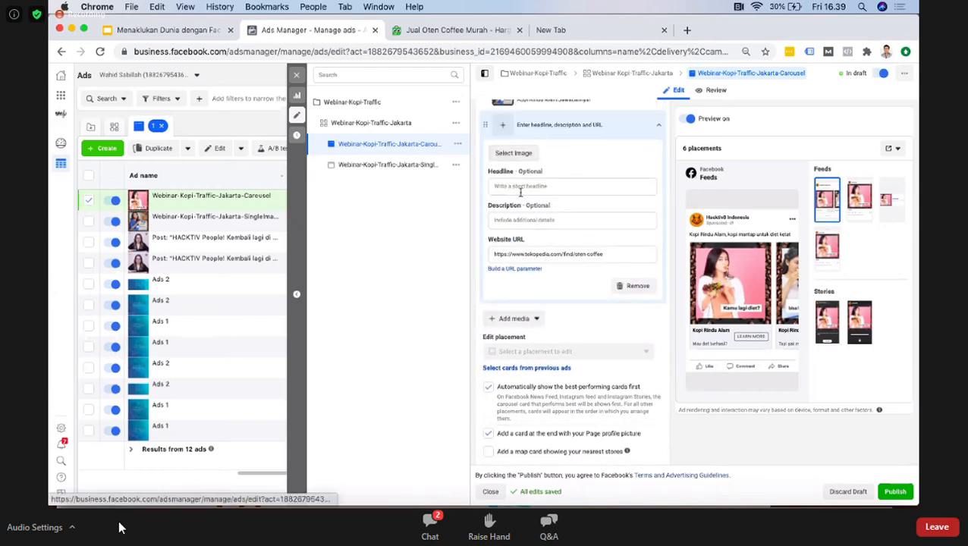
scroll(519, 195, up, 2)
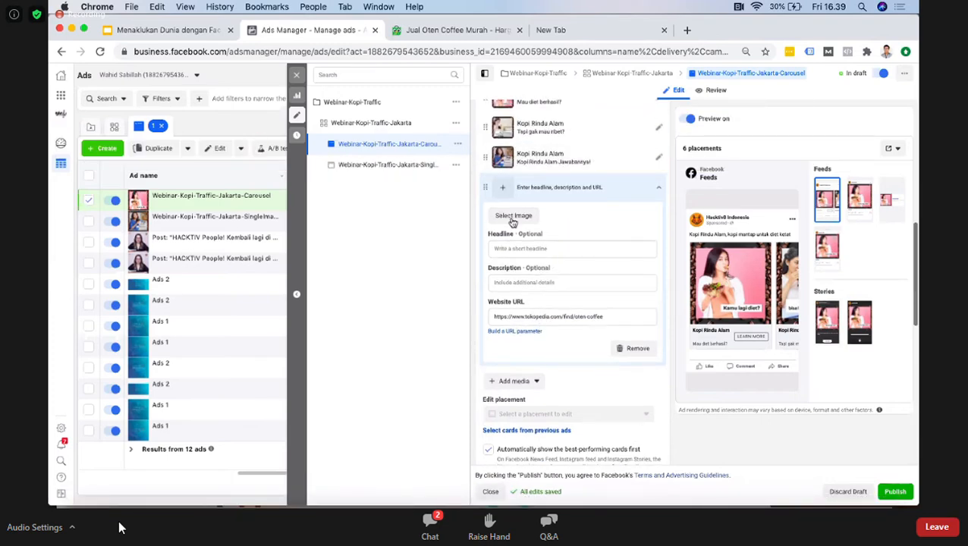
click(514, 215)
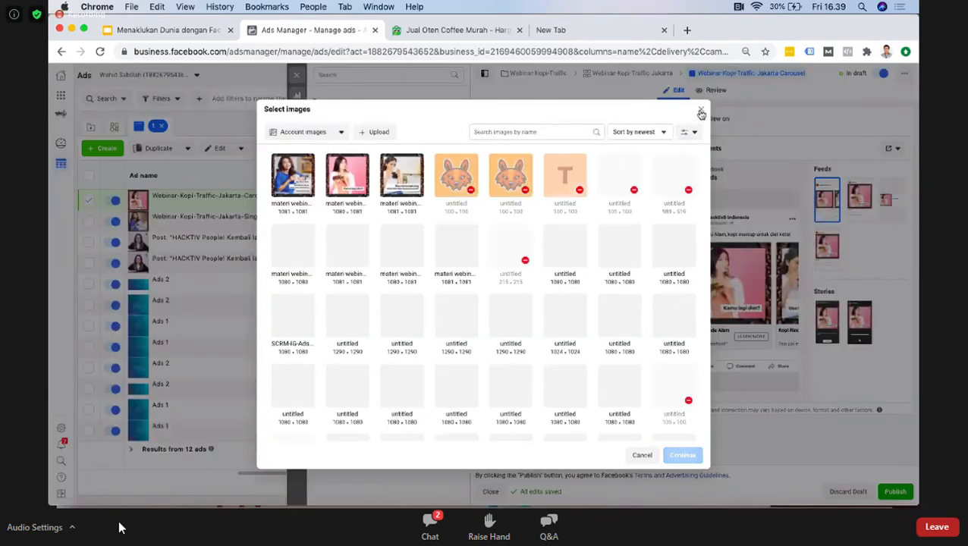
click(701, 109)
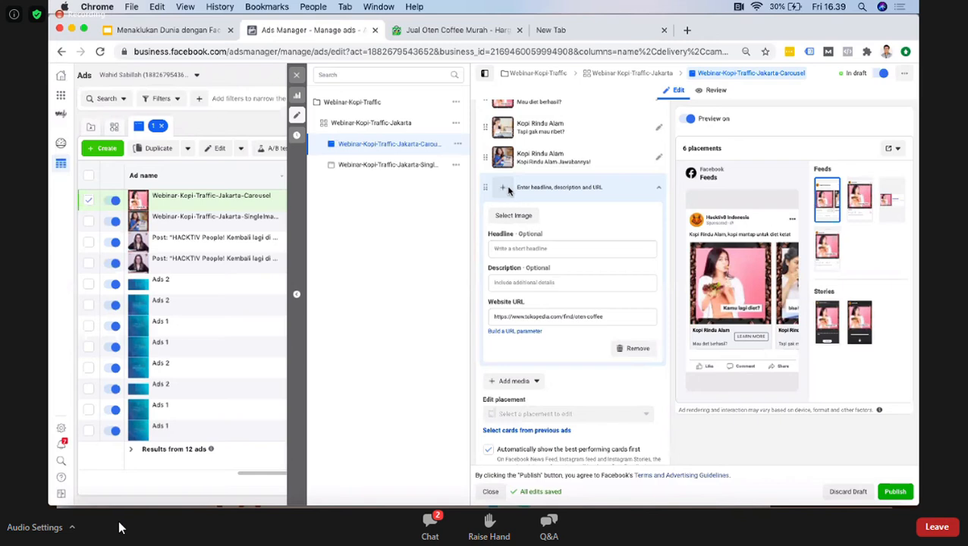
Step: Add an empty fifth card to the carousel and collapse the ad's error list
click(531, 383)
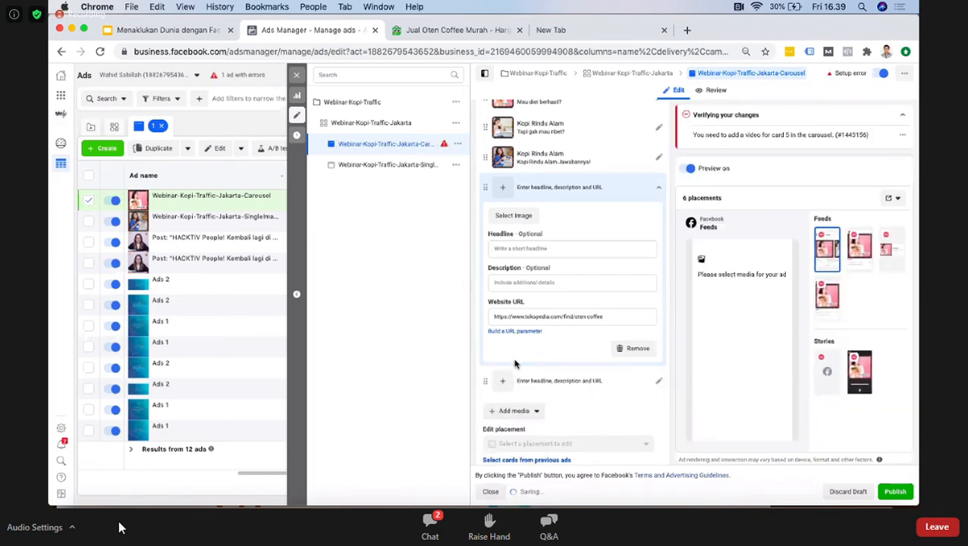
scroll(595, 370, down, 1)
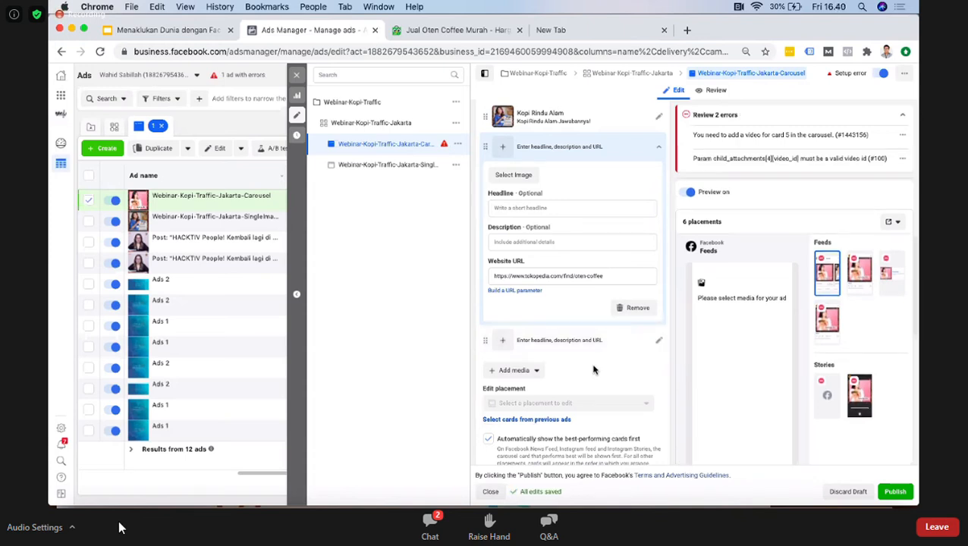
scroll(595, 369, down, 1)
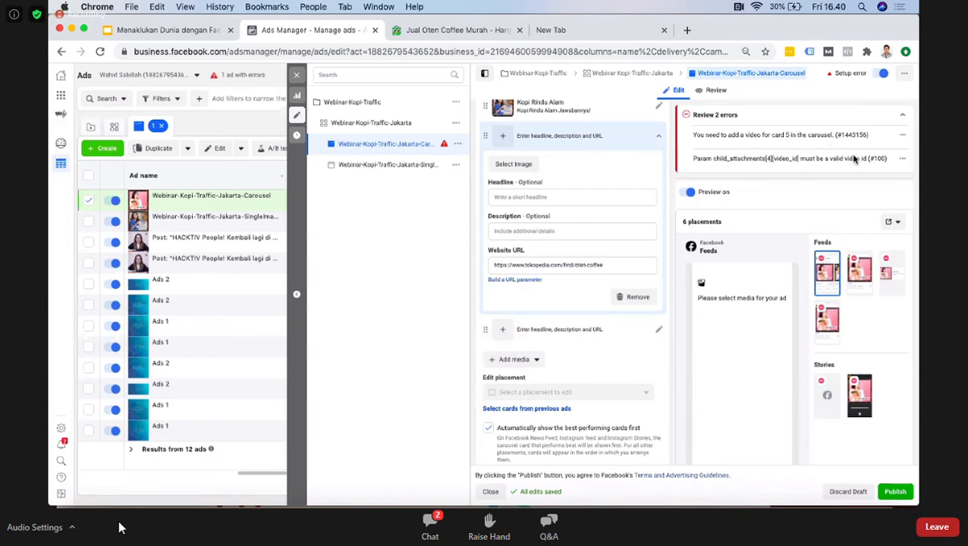
click(905, 115)
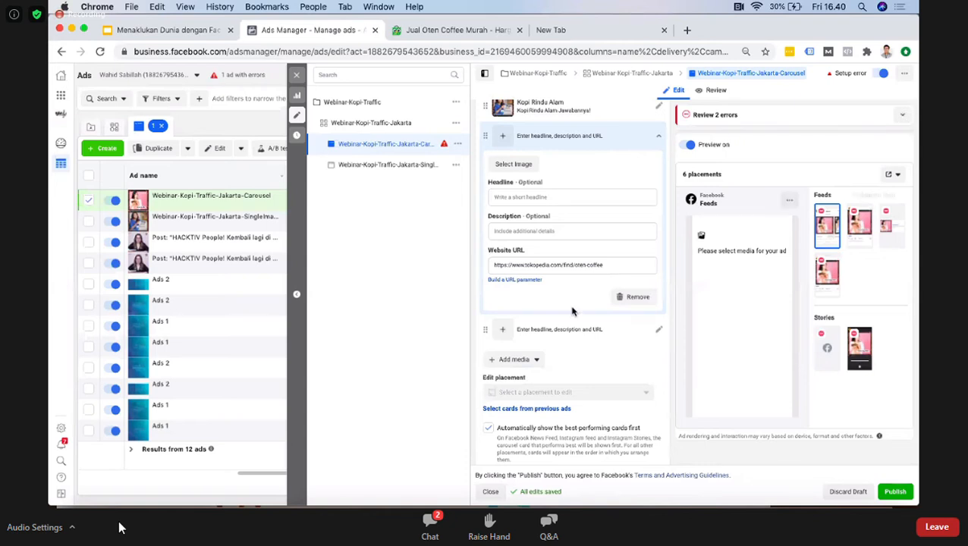
Step: Open the options for adding media to the carousel and close them without choosing one
scroll(540, 198, up, 3)
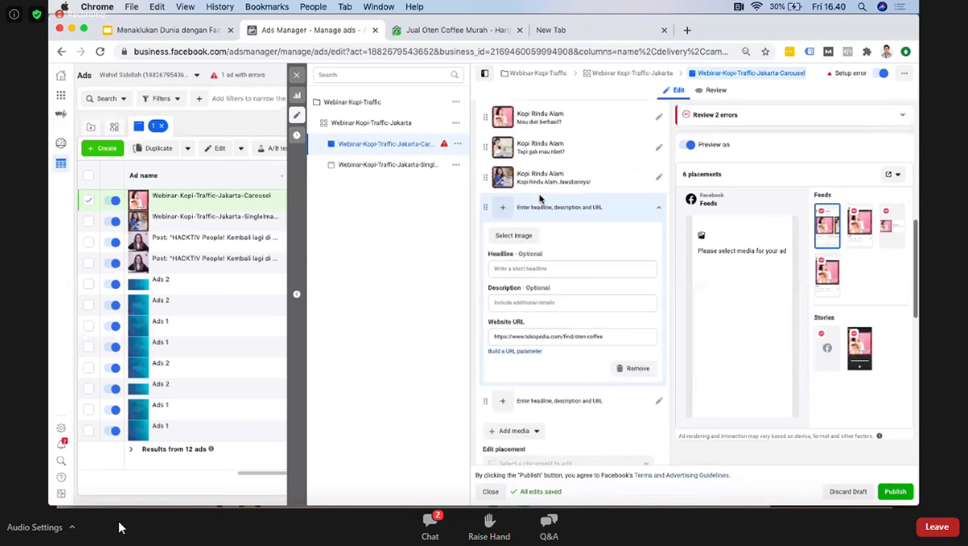
scroll(551, 377, down, 2)
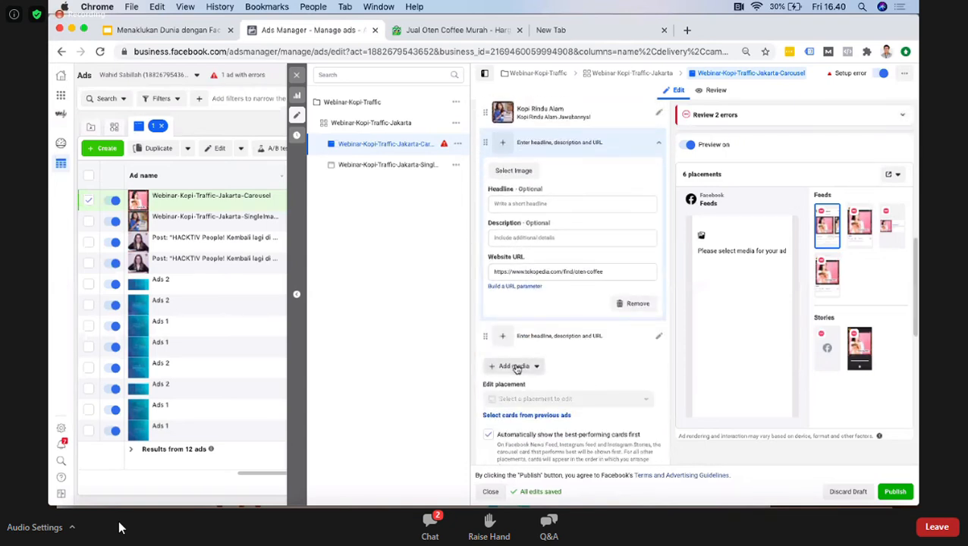
click(514, 366)
click(600, 371)
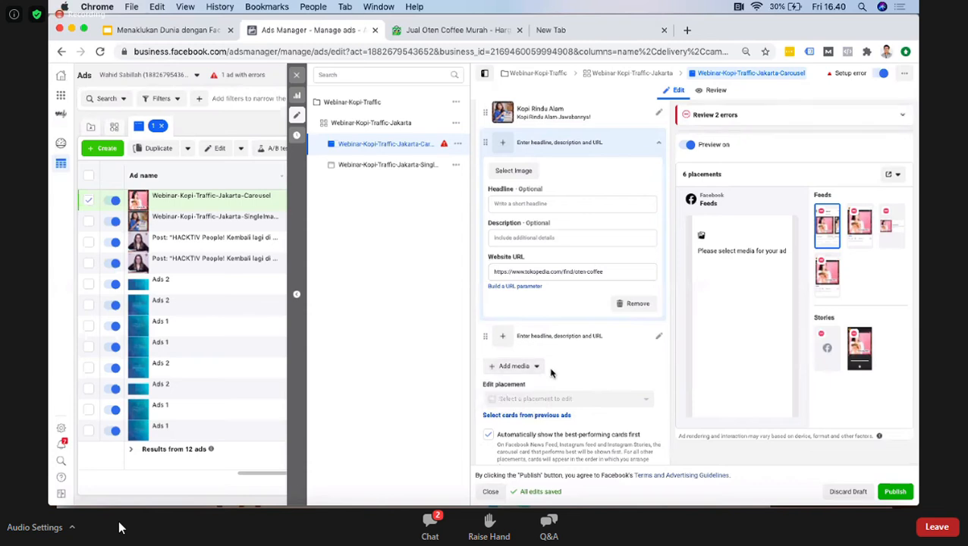
Step: Browse the account images for the fourth carousel card, check the available image sources and close the selection without choosing one
scroll(569, 358, down, 1)
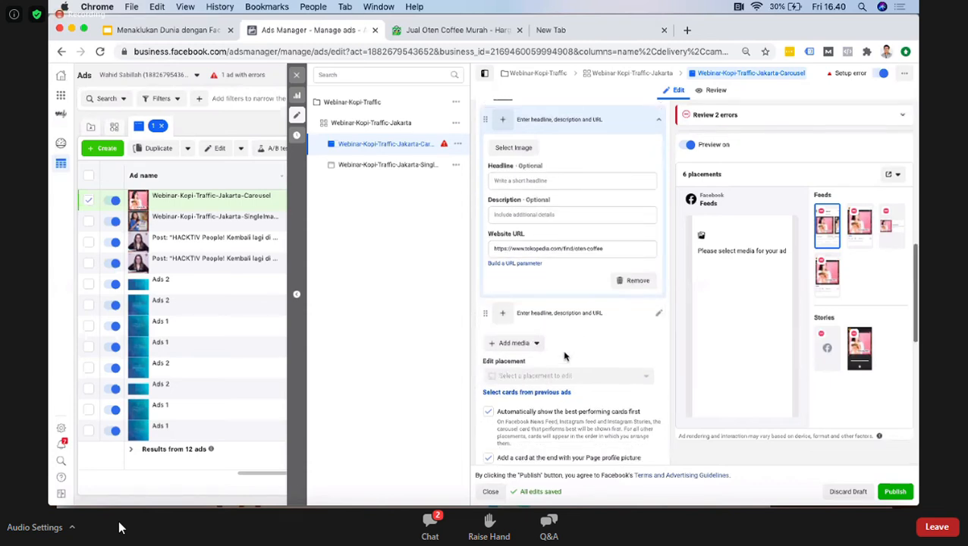
scroll(566, 332, up, 2)
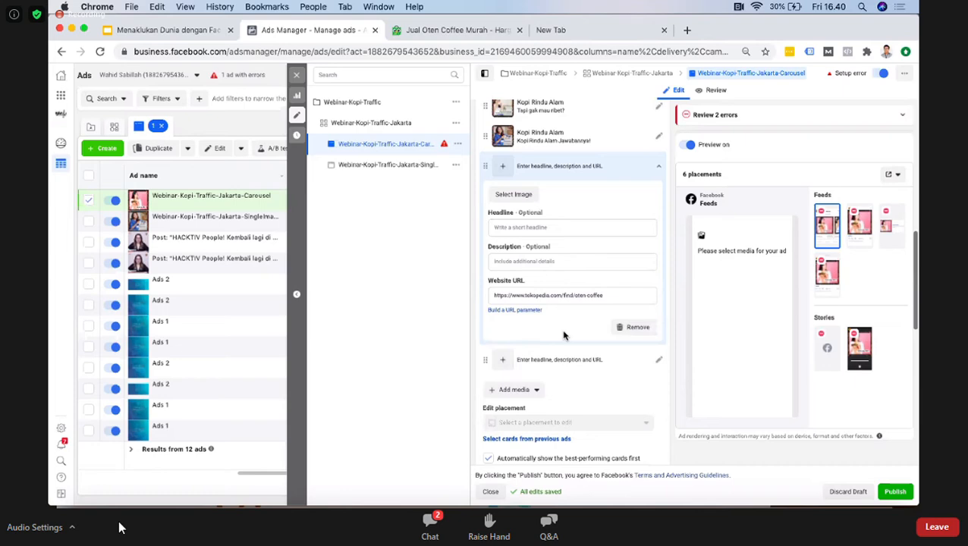
click(514, 192)
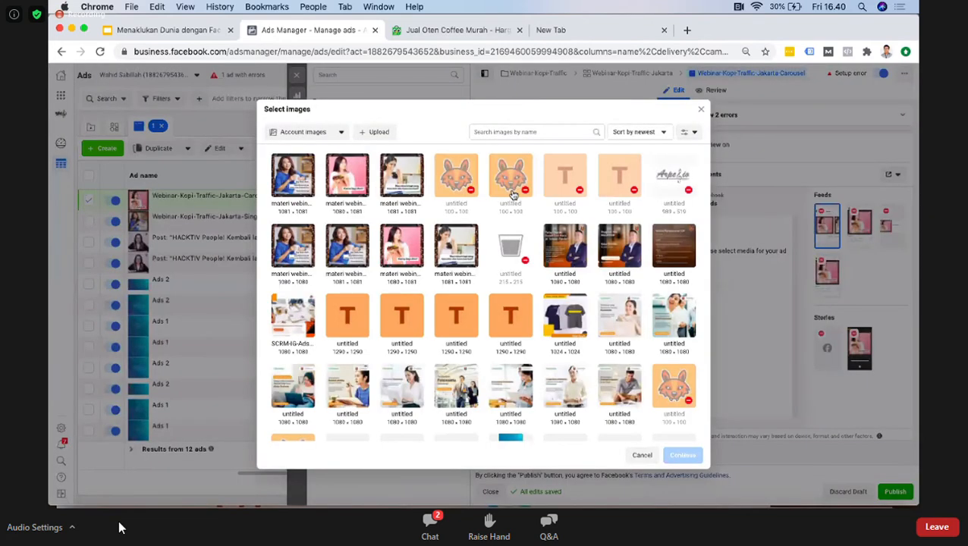
scroll(486, 347, down, 3)
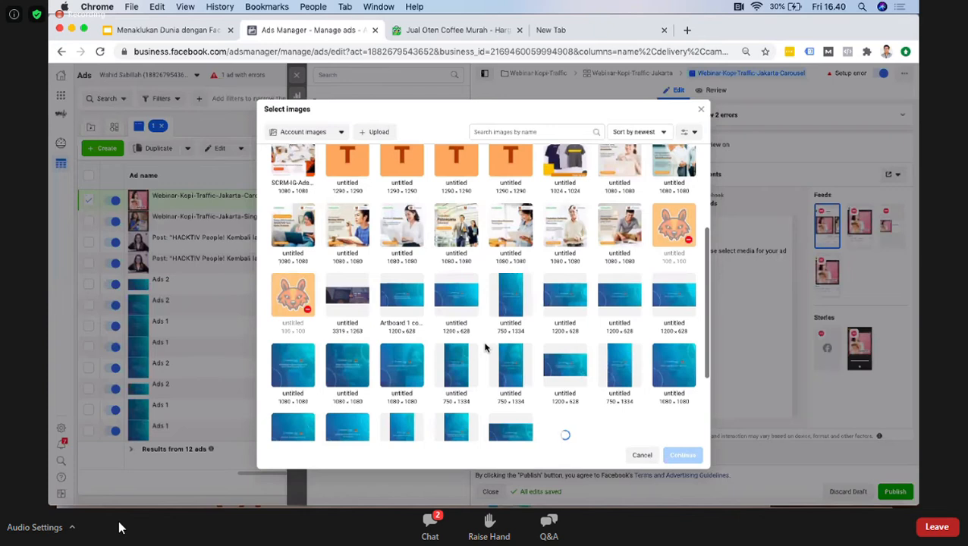
scroll(485, 347, down, 3)
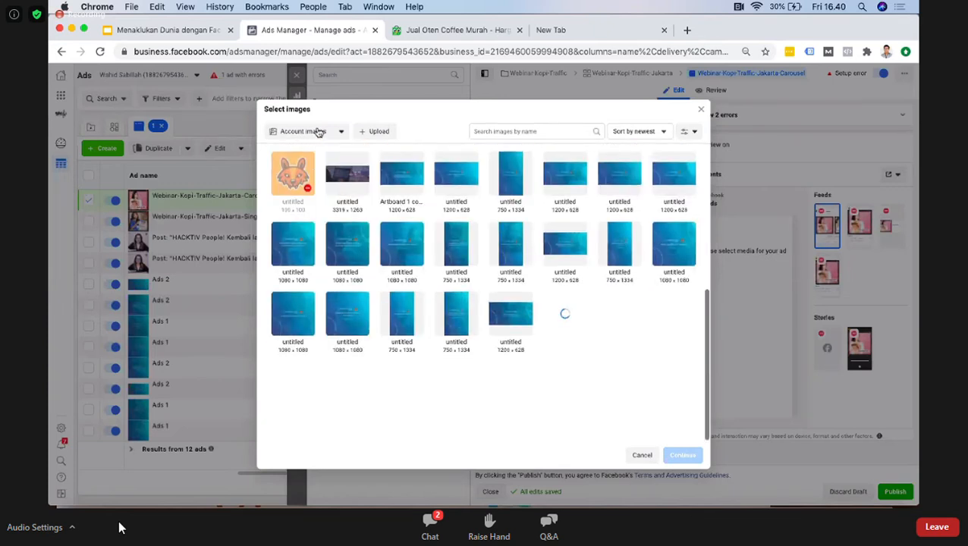
click(319, 132)
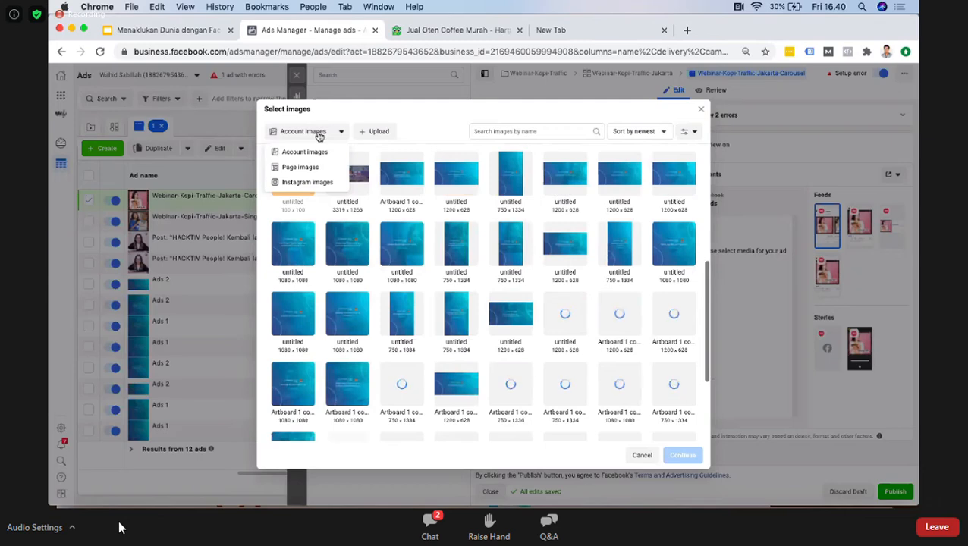
click(328, 134)
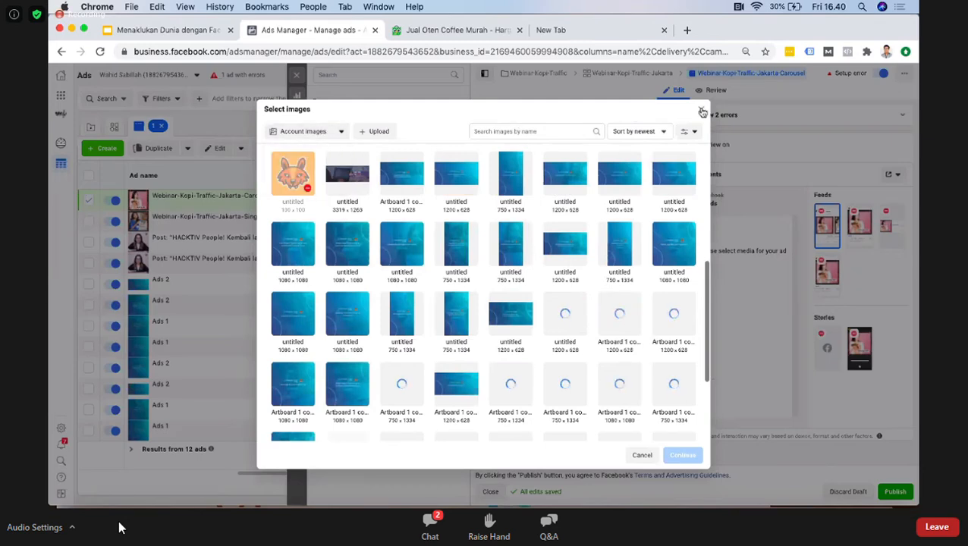
click(702, 110)
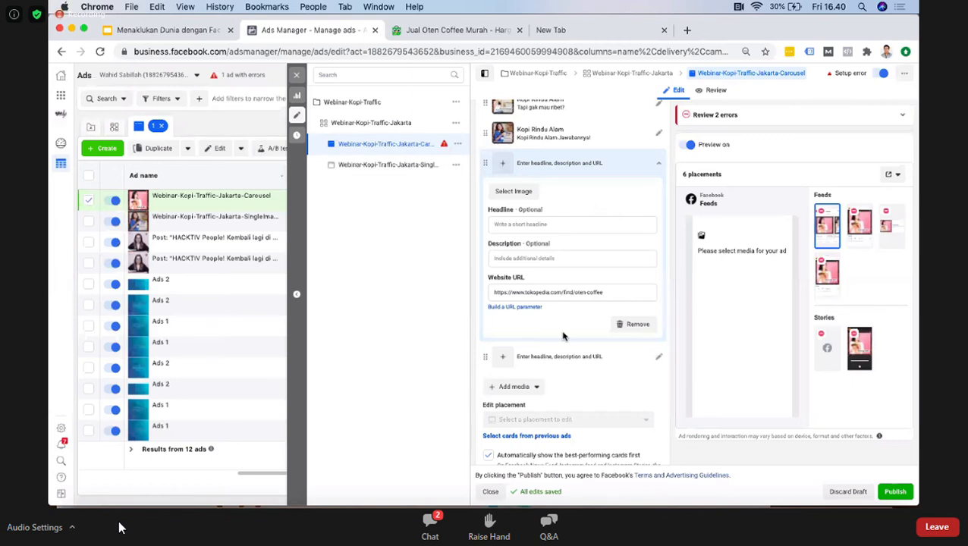
scroll(564, 337, down, 1)
scroll(563, 336, down, 1)
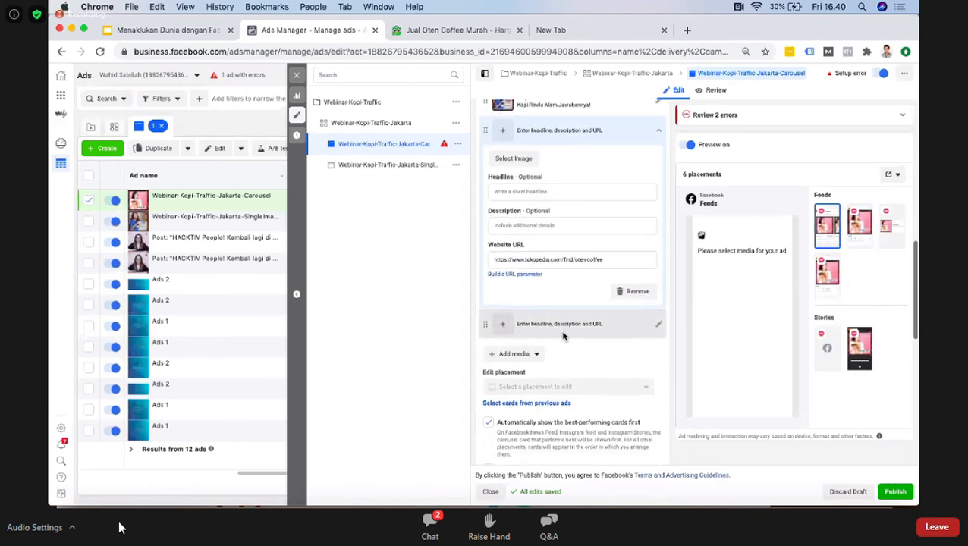
scroll(563, 336, up, 7)
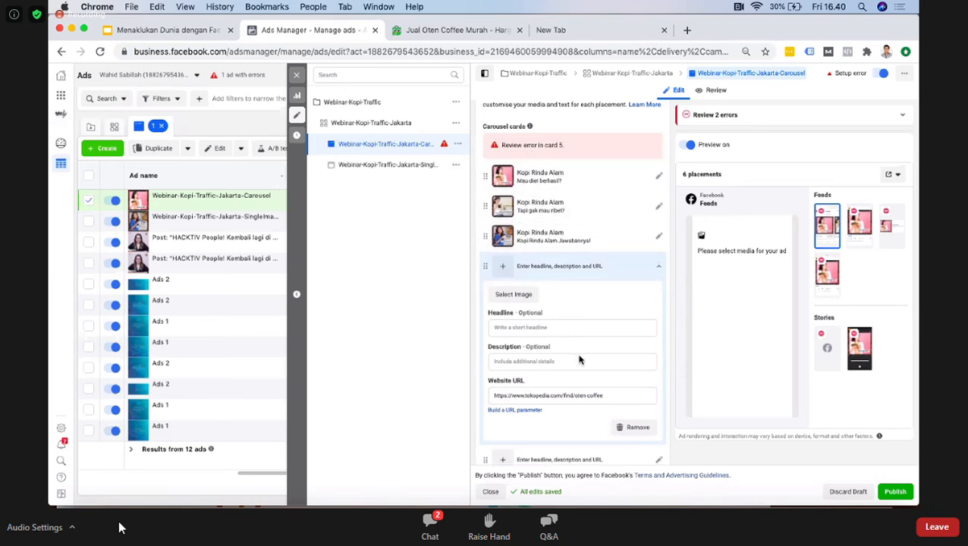
scroll(583, 372, down, 4)
scroll(583, 372, down, 1)
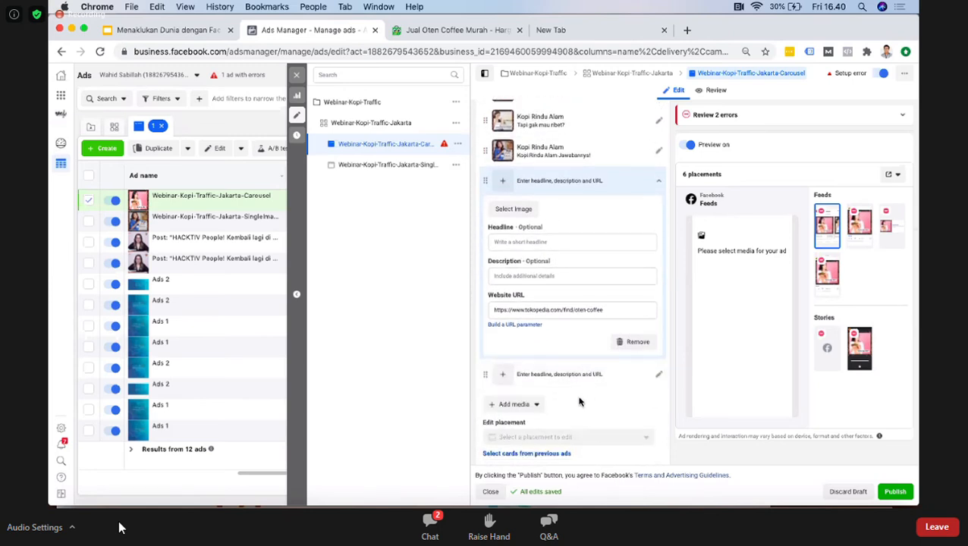
Step: Expand the carousel ad's error list, check the options of the first error and examine the card settings for its cause
scroll(566, 364, up, 6)
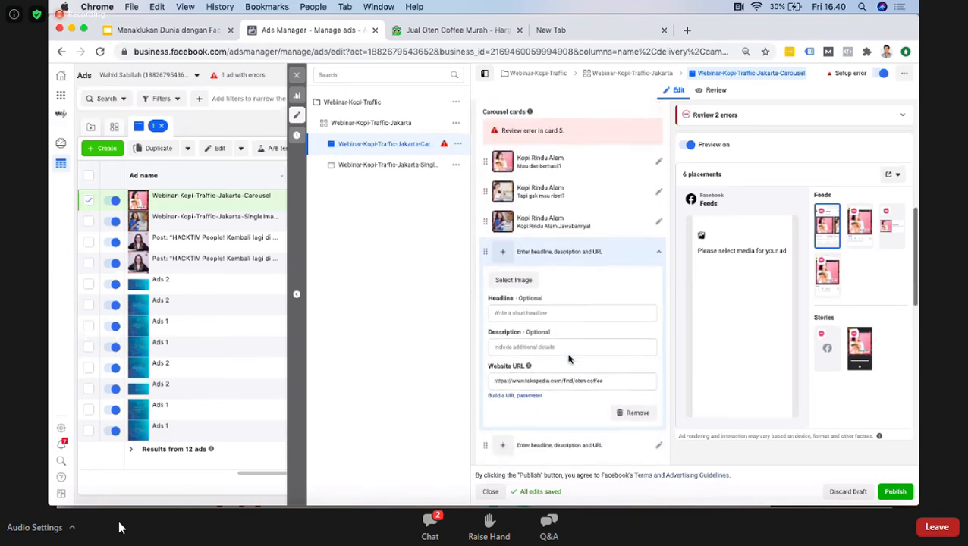
click(897, 118)
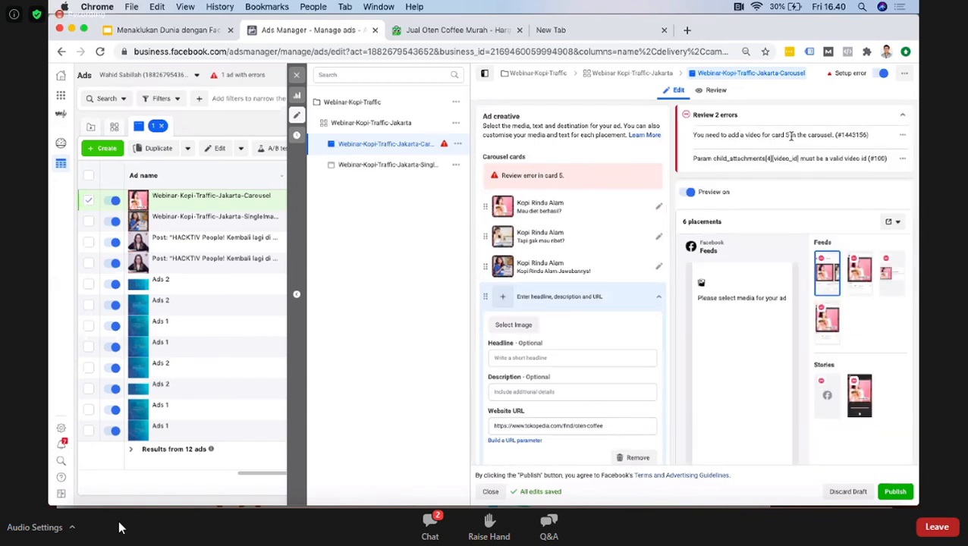
click(903, 137)
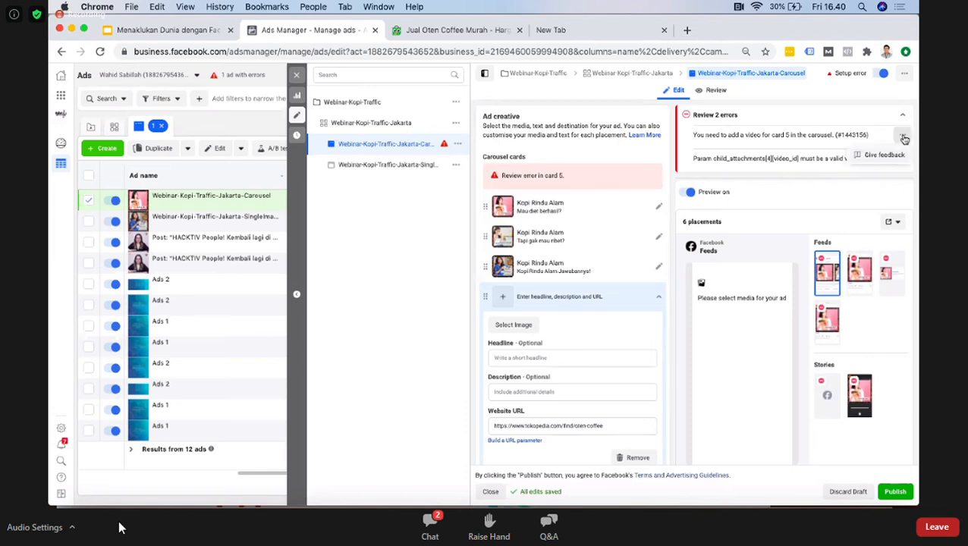
click(903, 135)
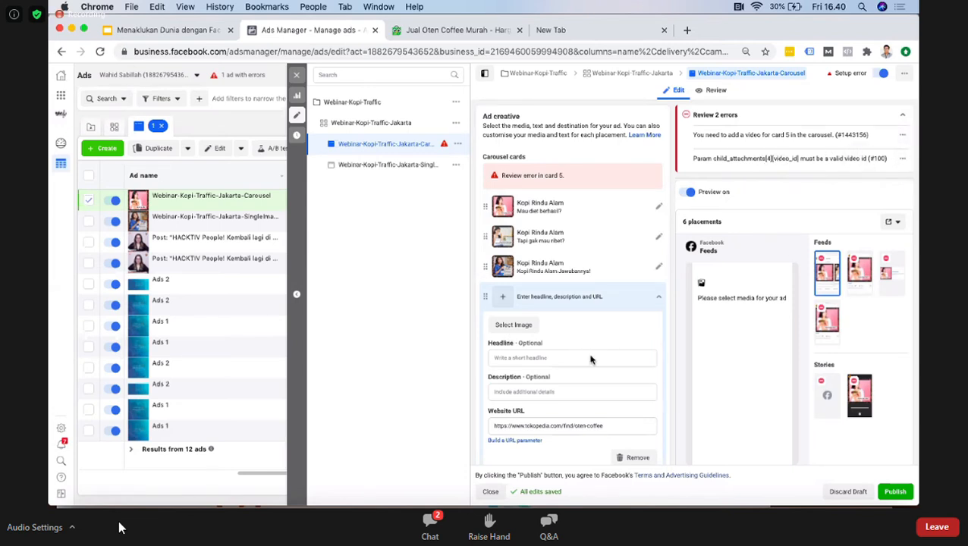
scroll(591, 360, down, 5)
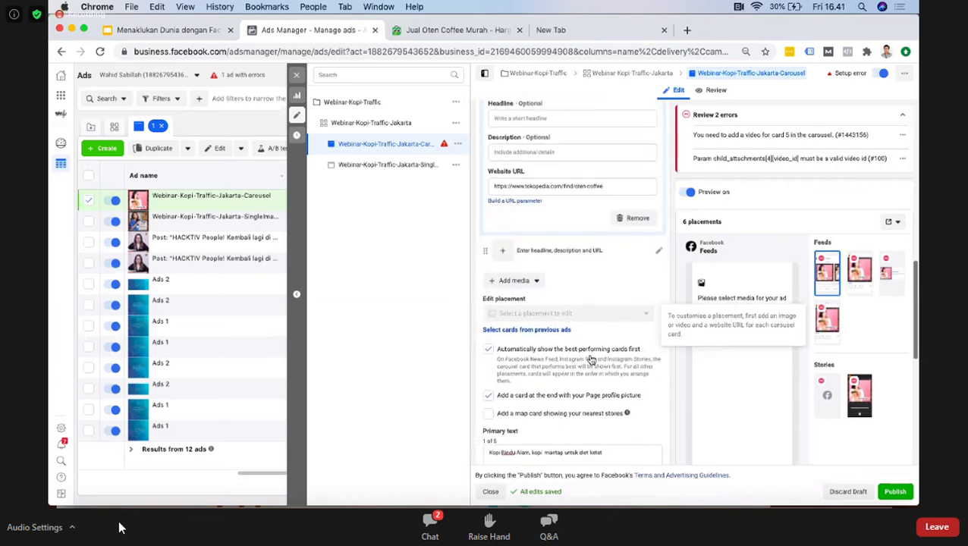
scroll(591, 360, down, 2)
scroll(592, 356, down, 2)
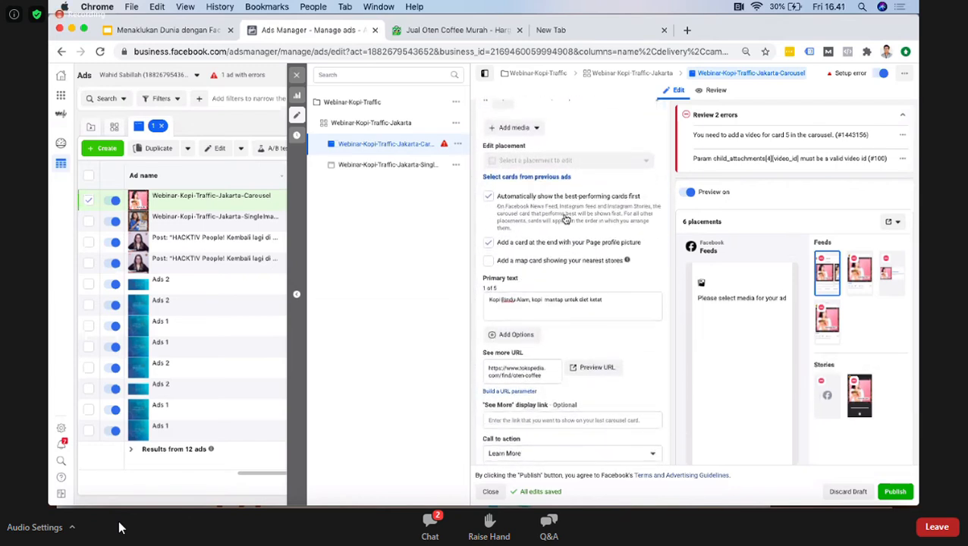
scroll(565, 220, up, 7)
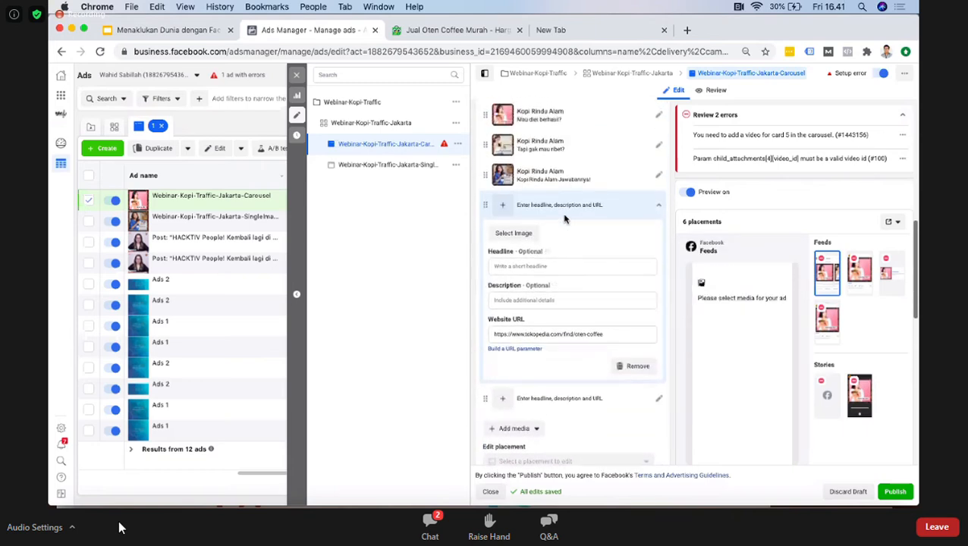
scroll(566, 219, up, 3)
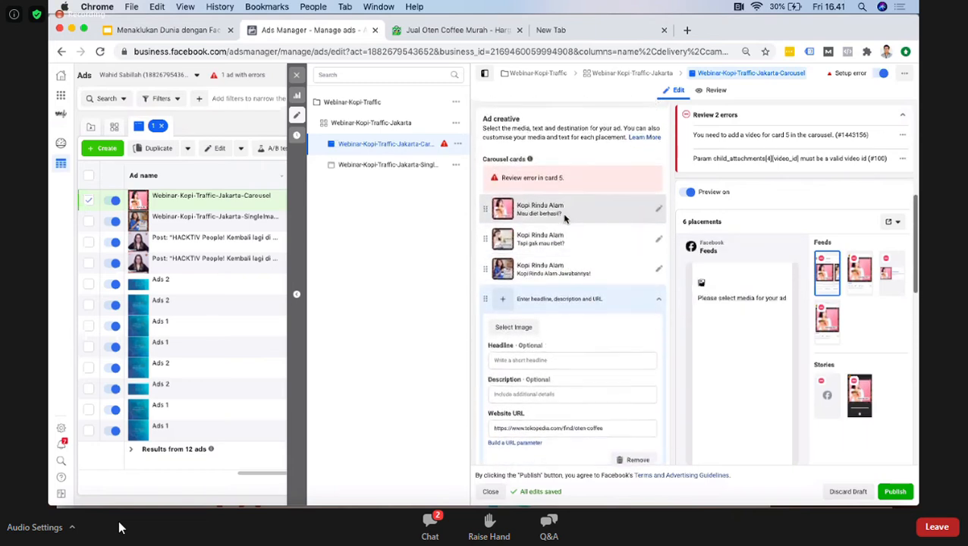
scroll(565, 219, up, 1)
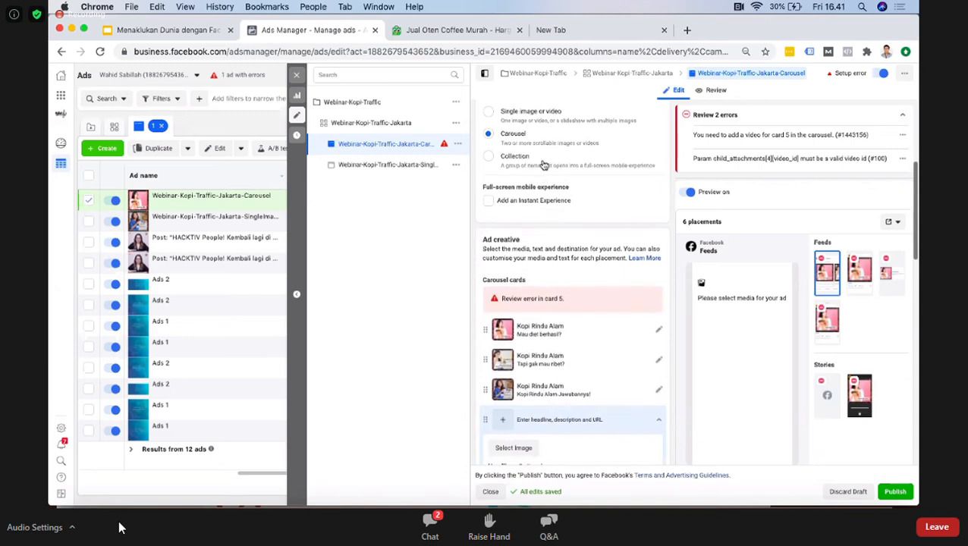
scroll(543, 165, down, 5)
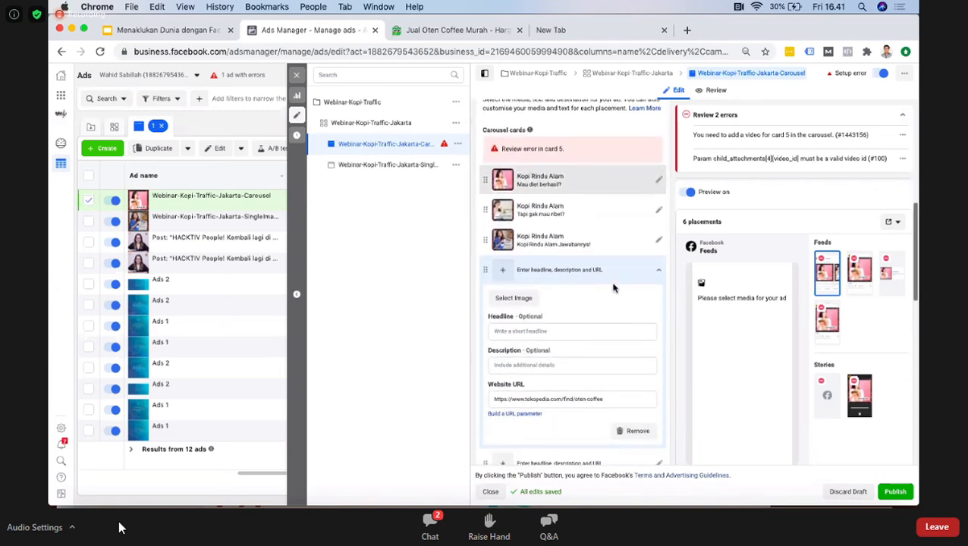
Step: Remove the empty fourth image card from the carousel and open the video selection for the remaining empty card
click(658, 271)
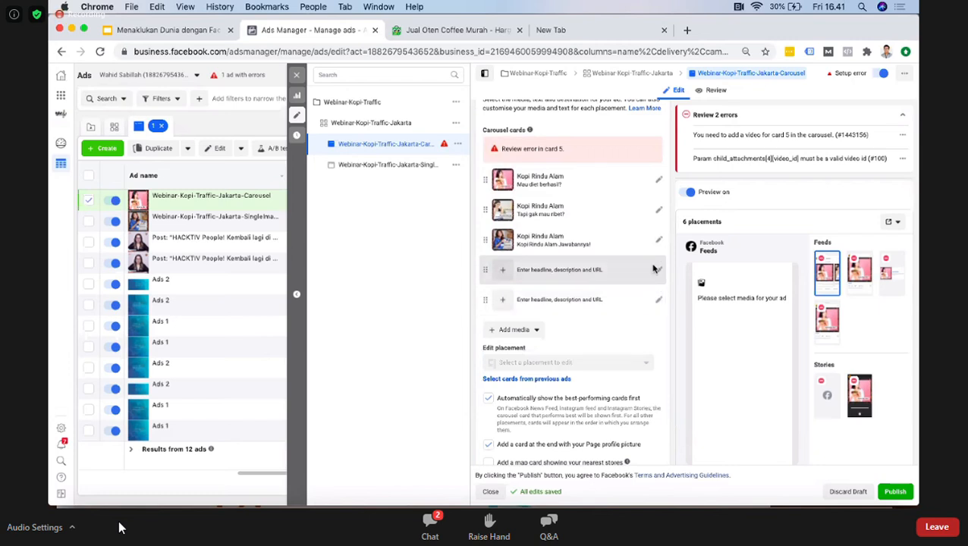
click(655, 270)
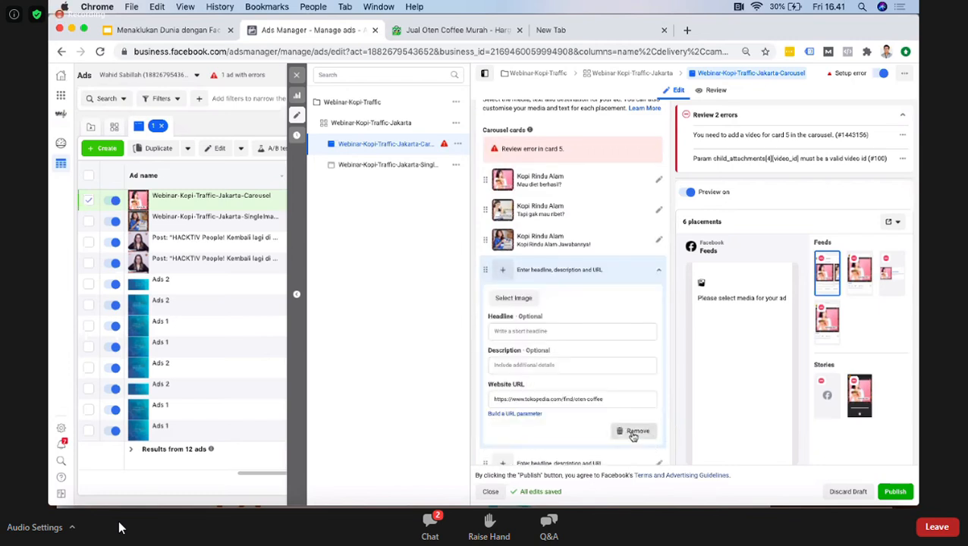
click(630, 432)
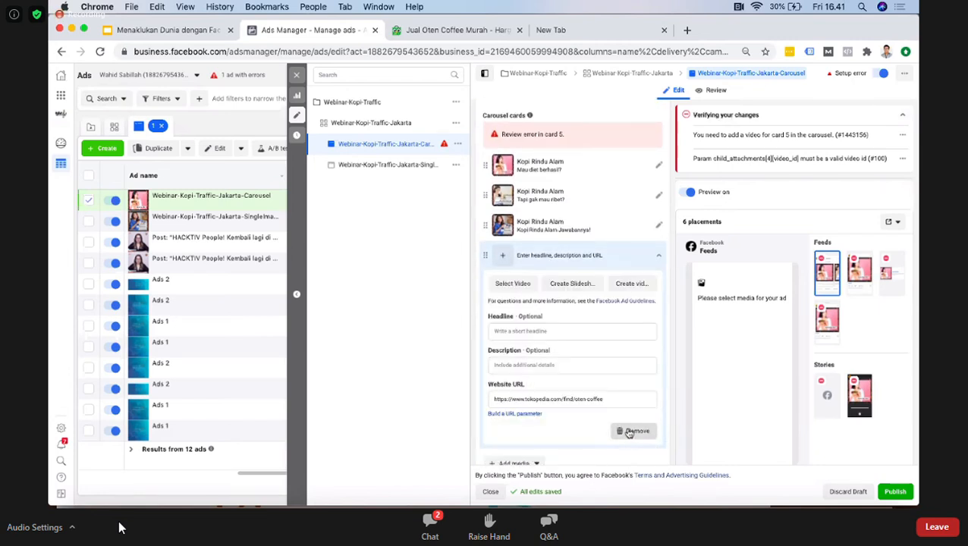
click(517, 284)
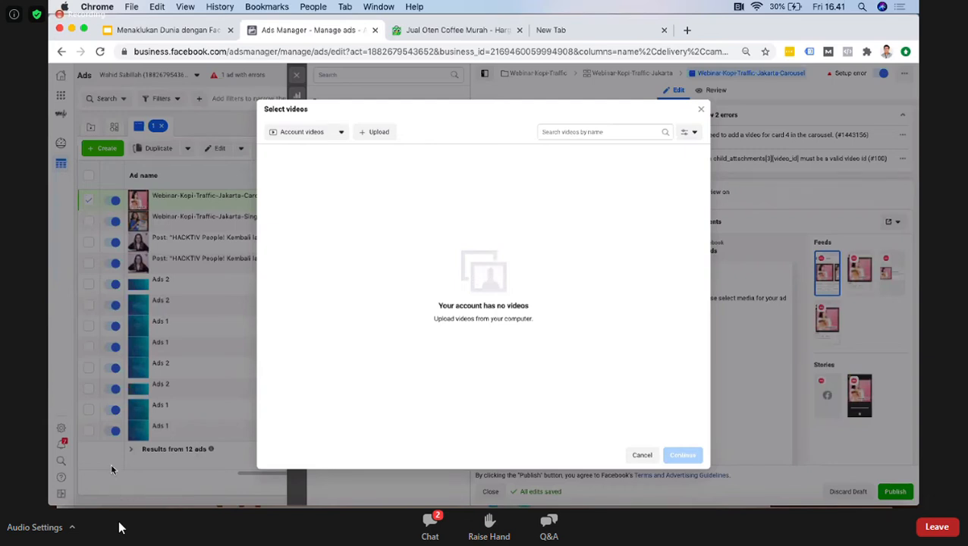
Step: Try to add ISA_pembagian_1.mp4 from the Downloads folder in Finder to the video selection, closing the file's browser preview
click(92, 505)
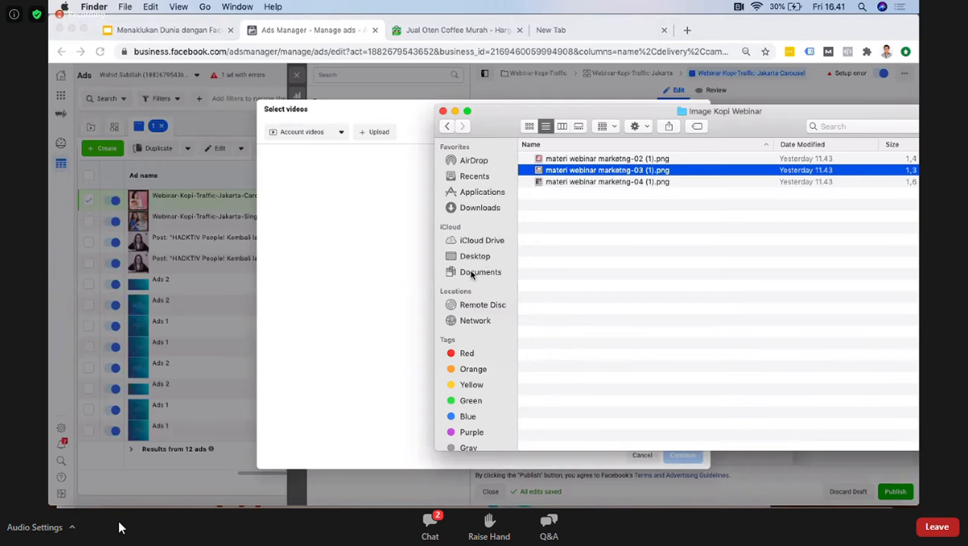
click(480, 207)
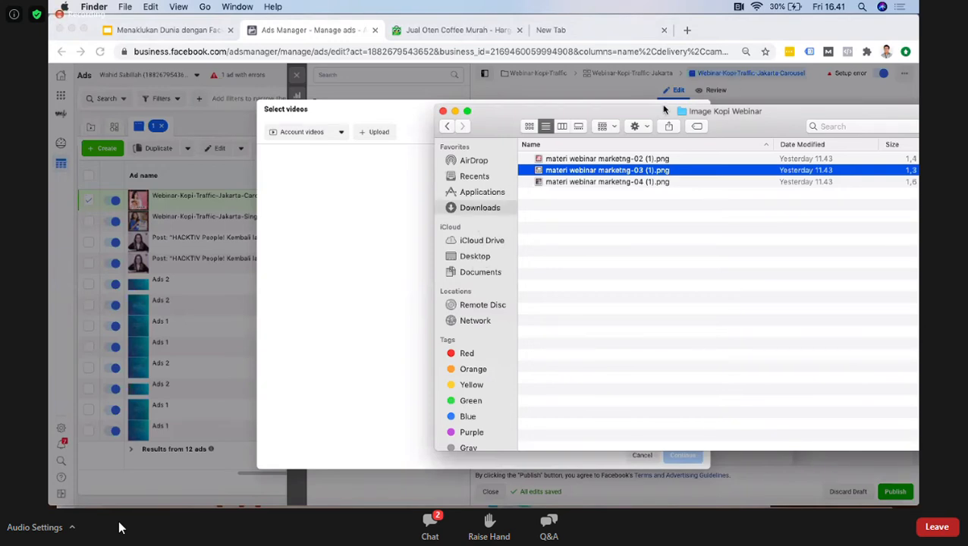
drag(666, 112, 531, 119)
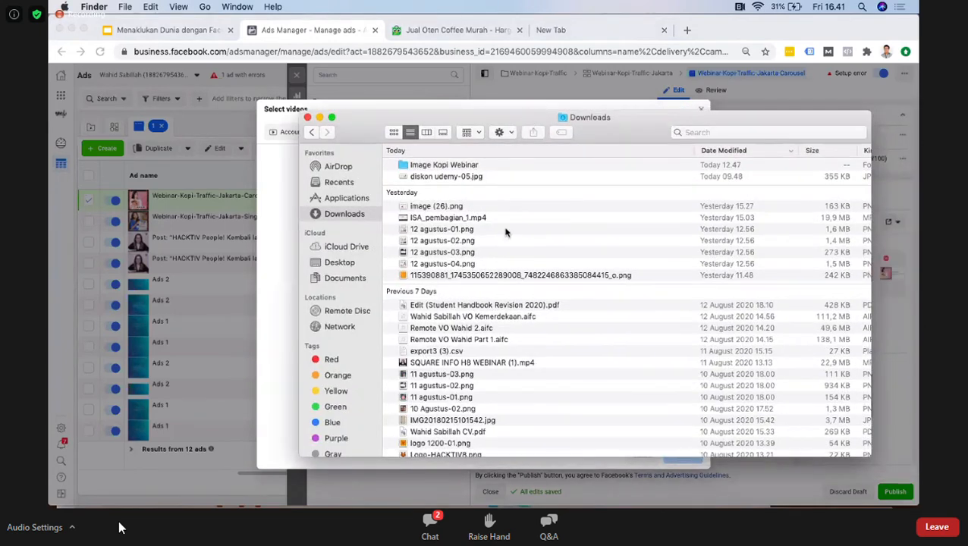
click(455, 221)
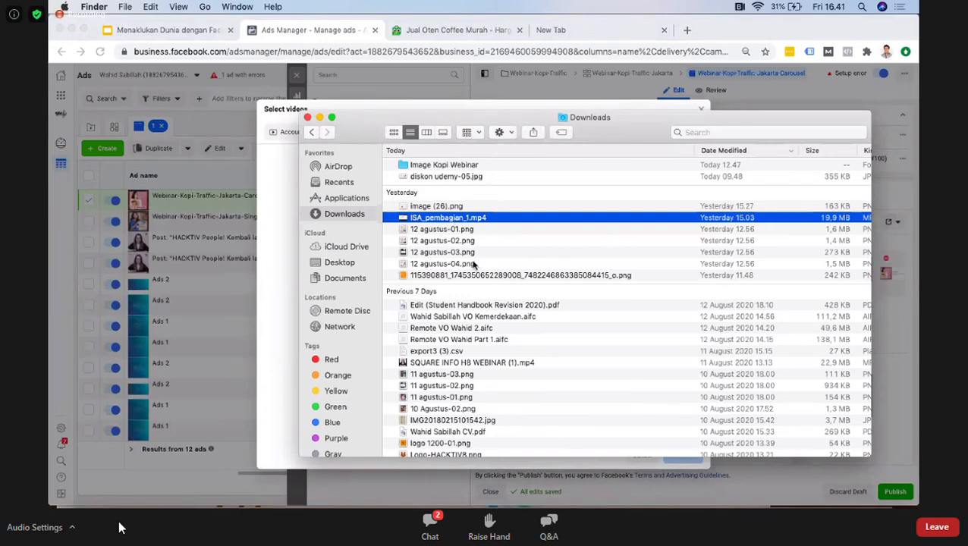
scroll(466, 364, down, 3)
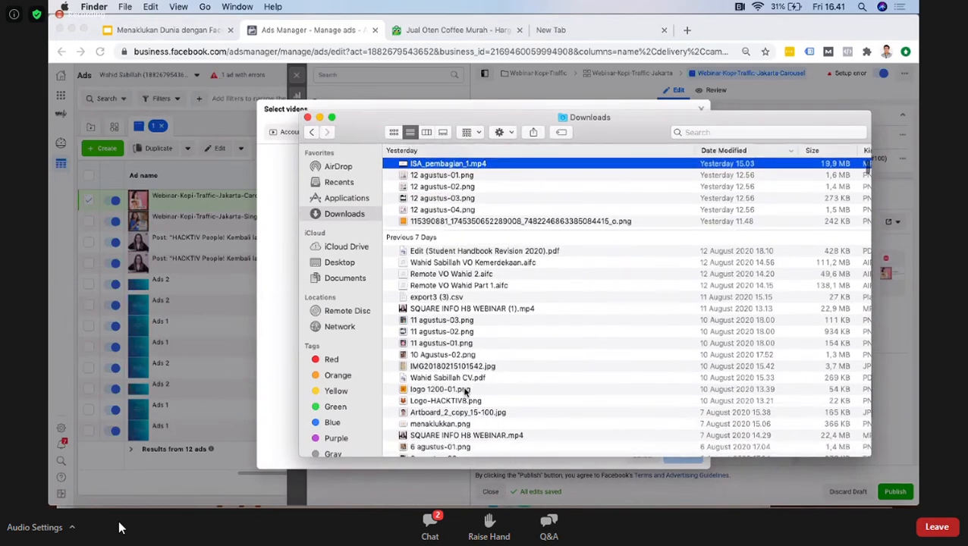
scroll(466, 391, down, 3)
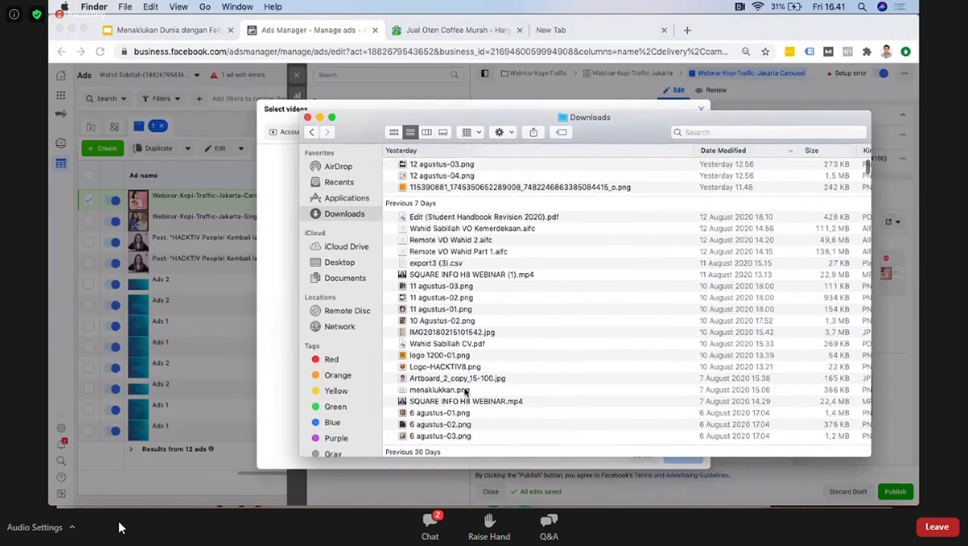
scroll(466, 391, down, 1)
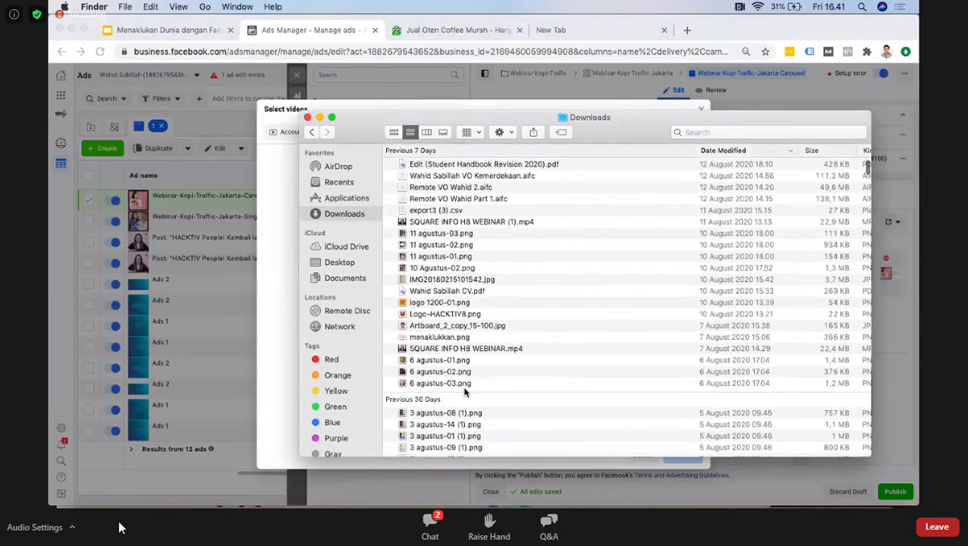
scroll(425, 228, up, 6)
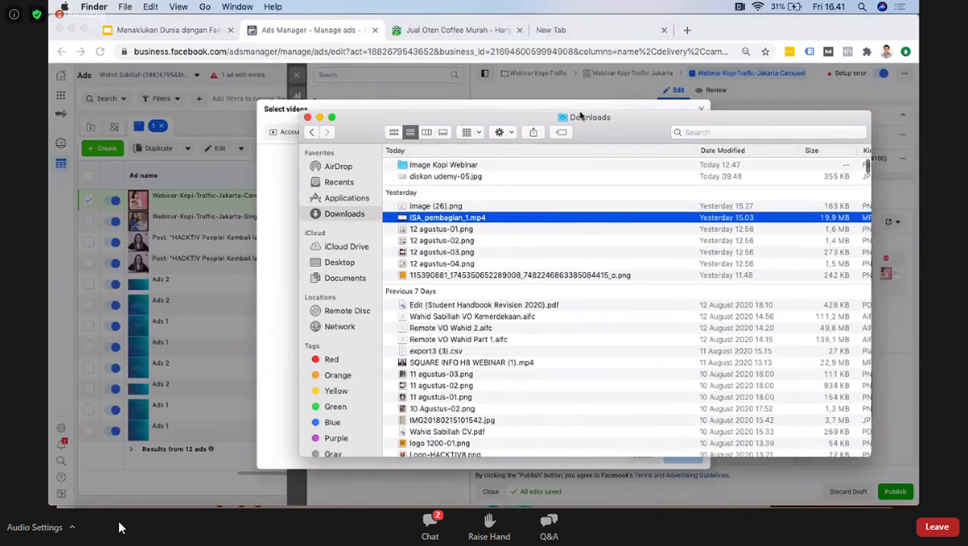
drag(578, 119, 758, 139)
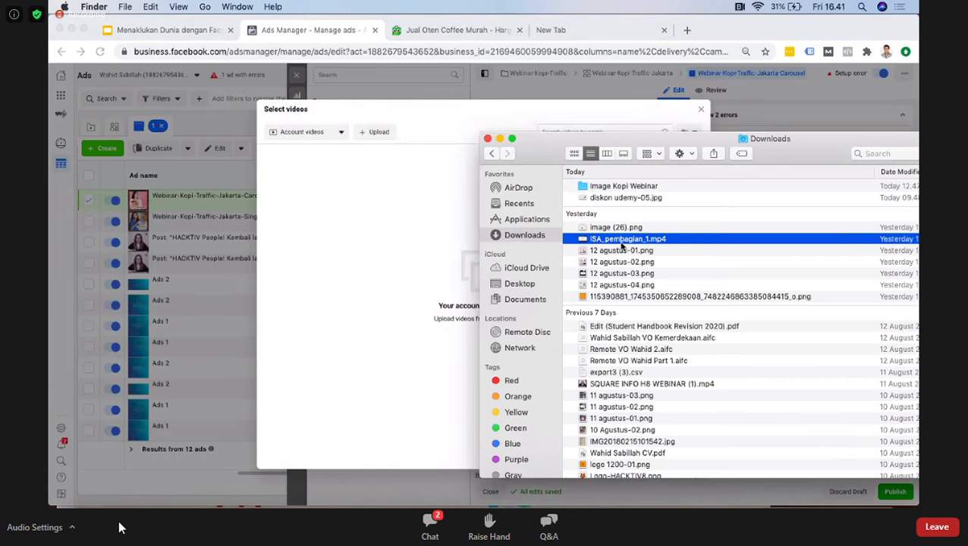
drag(619, 247, 394, 252)
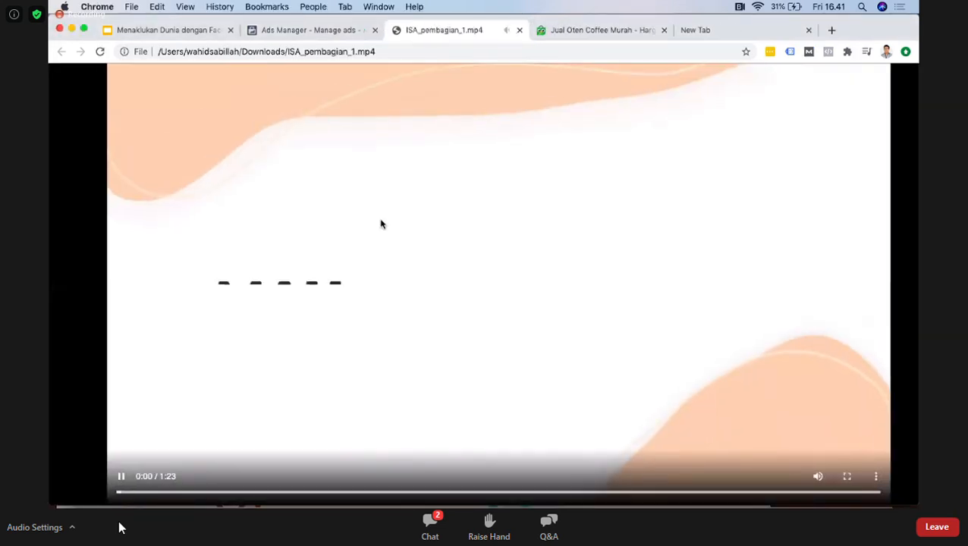
click(519, 30)
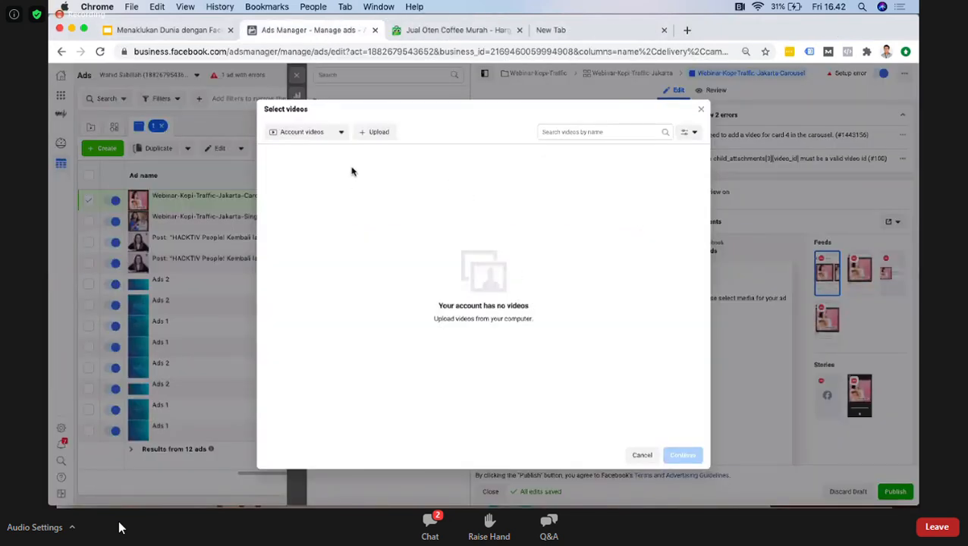
Step: Upload SQUARE INFO H8 WEBINAR (1).mp4 from the Downloads folder as the video of the fourth carousel card
click(371, 134)
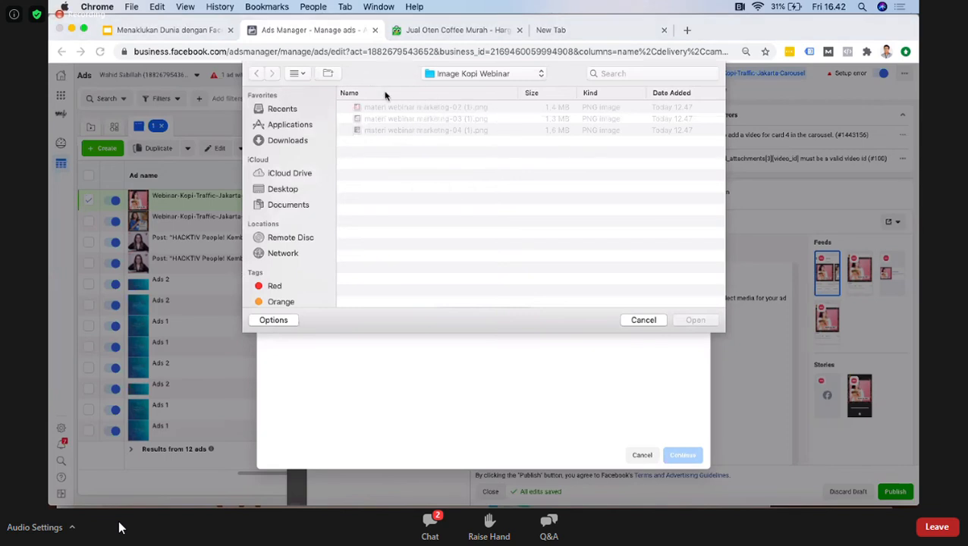
click(280, 142)
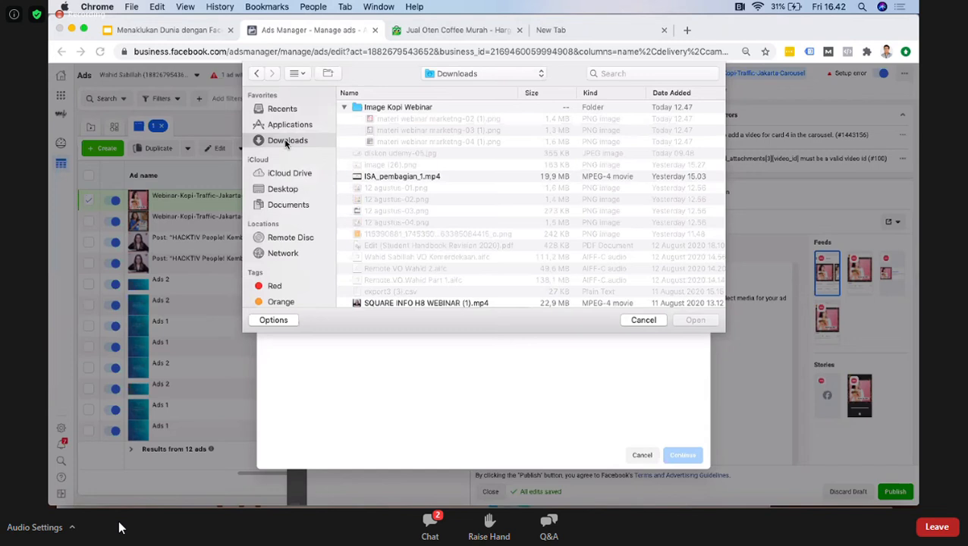
click(400, 177)
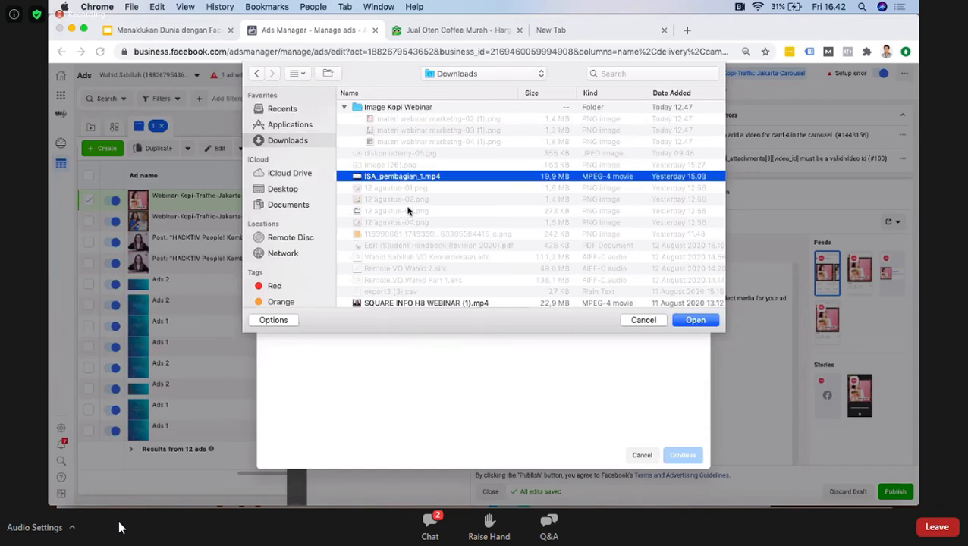
double_click(430, 304)
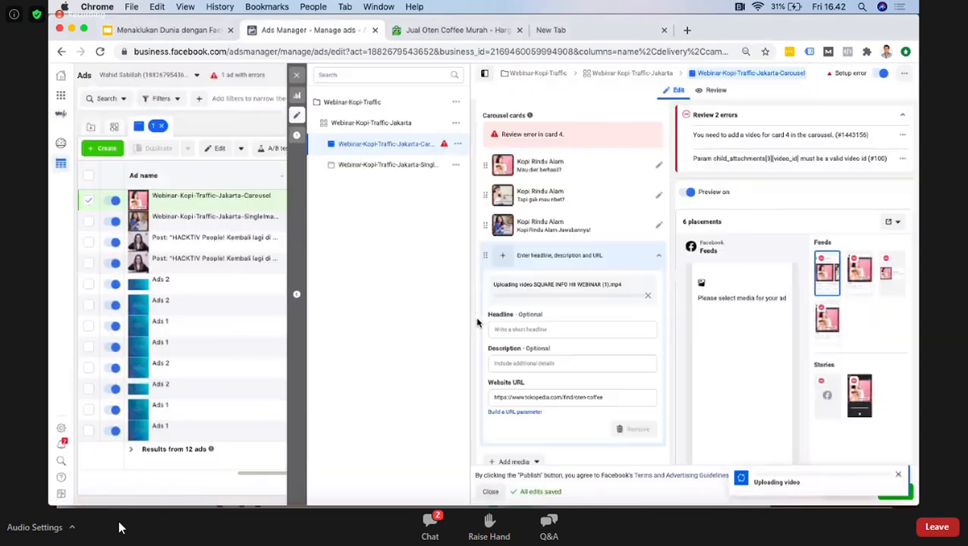
Step: Give the fourth carousel card the headline "Kopi Rindu Alam" and the description "Kopi Untuk Diet", and dismiss the upload notification
mouse_move(545, 316)
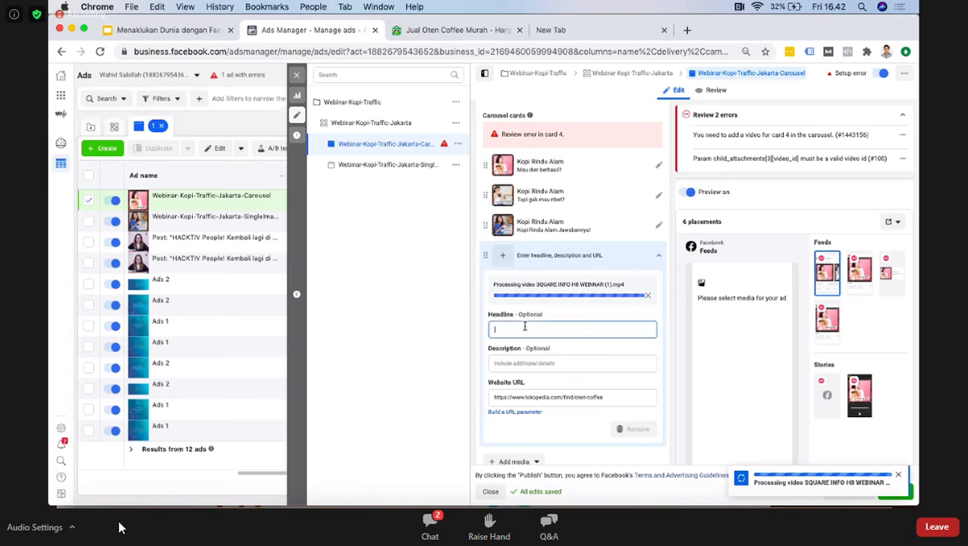
text(pi)
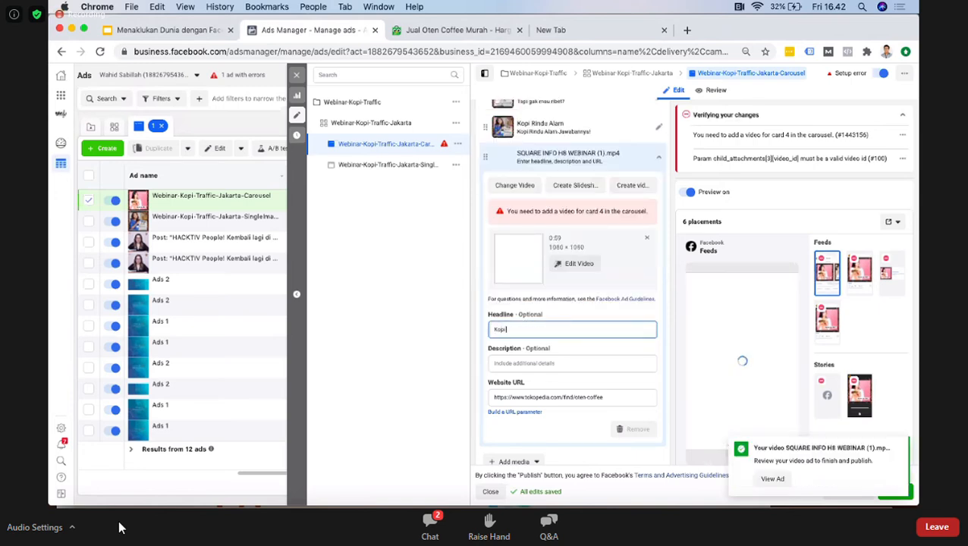
text( Rindu Alam)
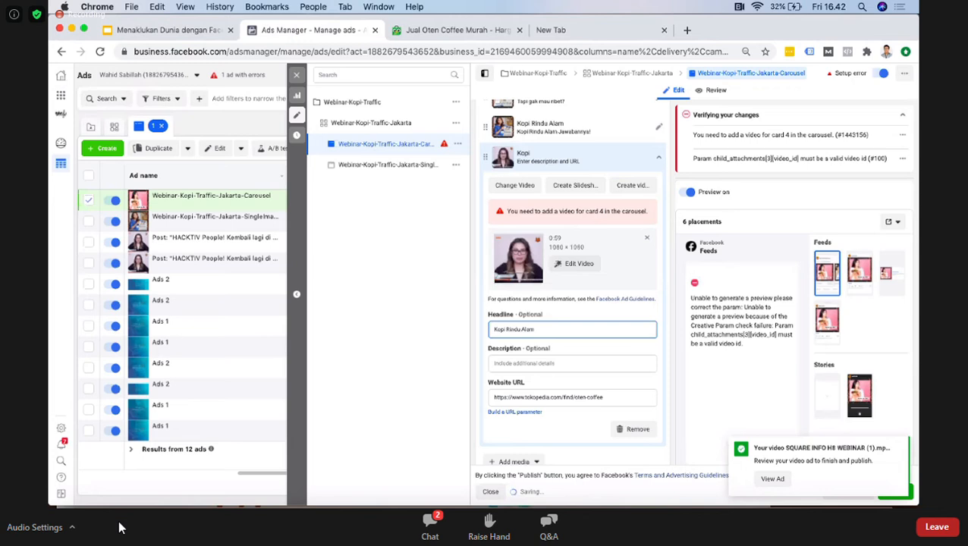
click(511, 363)
text(Kopi )
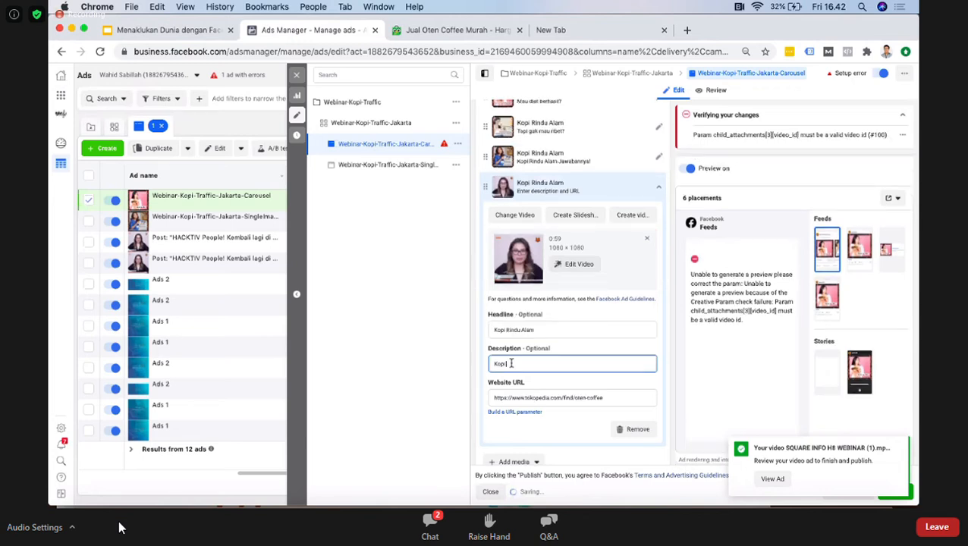
text(Rintuk Diri)
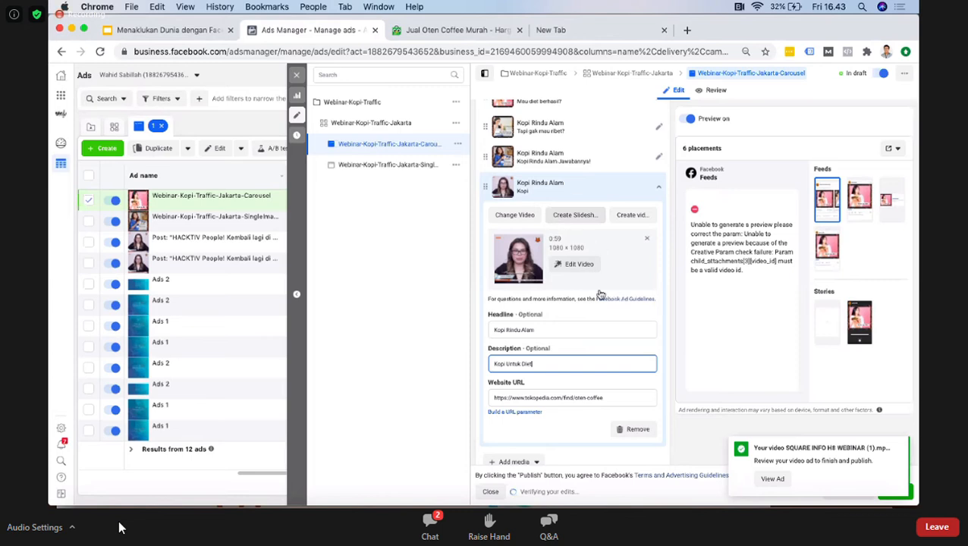
scroll(600, 295, down, 1)
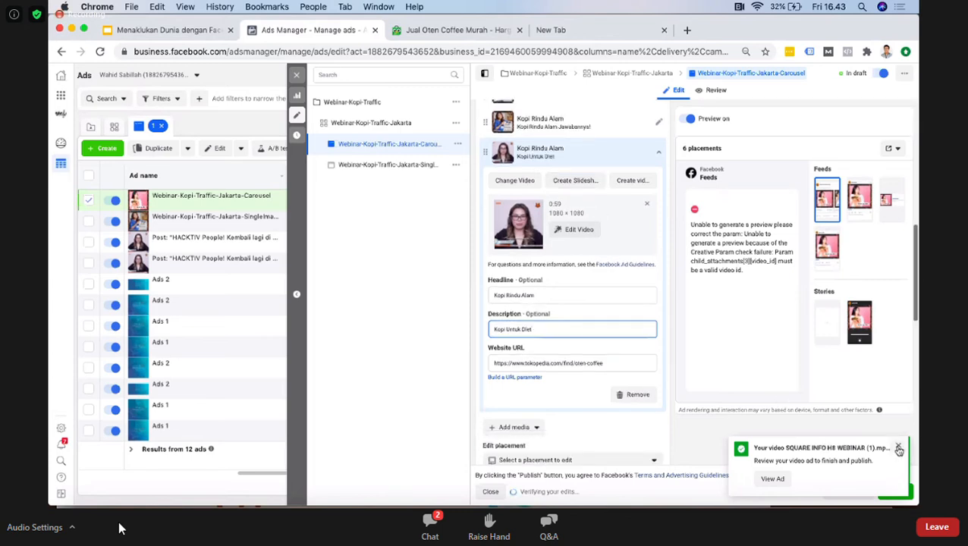
click(658, 334)
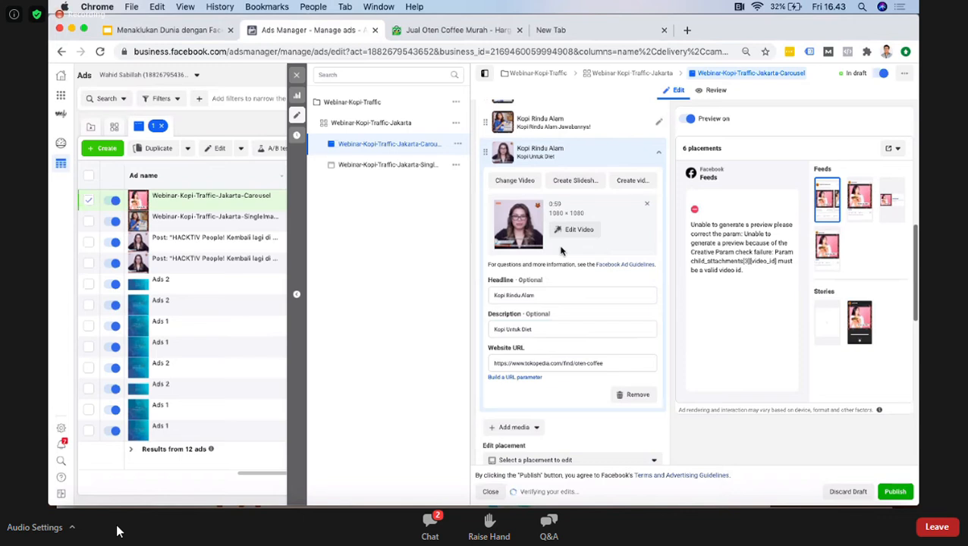
Step: Close the ad editor and switch to the "Menaklukan Dunia" presentation in Google Slides
click(438, 544)
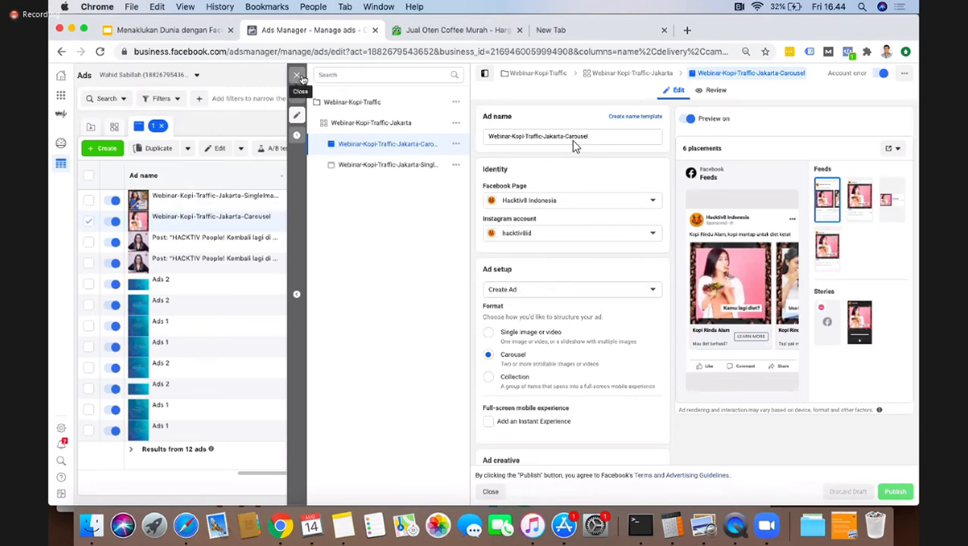
click(302, 78)
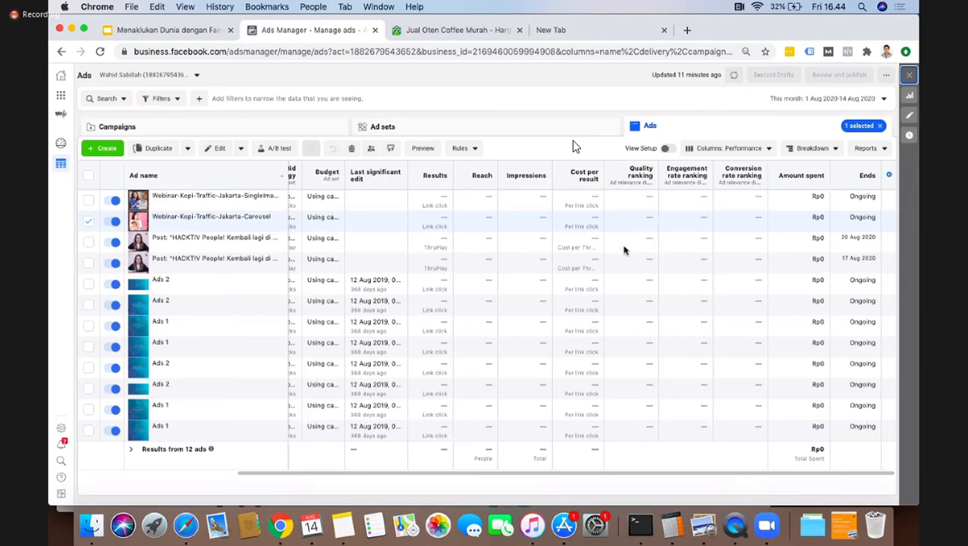
click(199, 32)
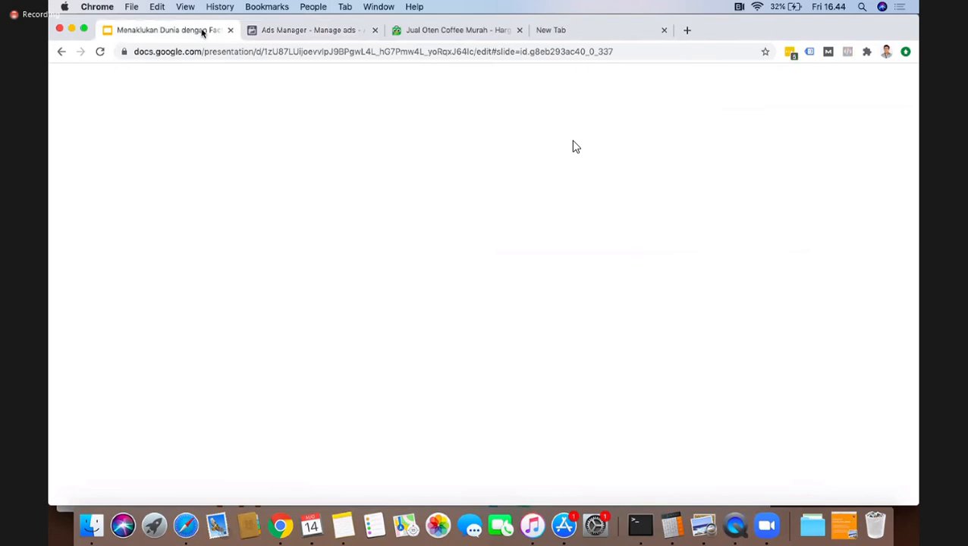